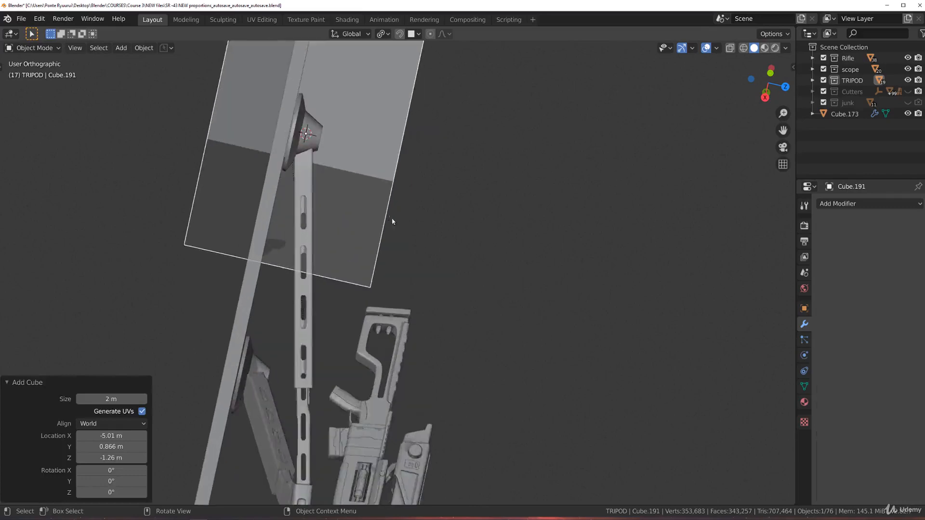
Move the new cube by about 2.53, -1.4 and -0.718 m in X, Y and Z, and rotate it about -137° in the view.
key("g")
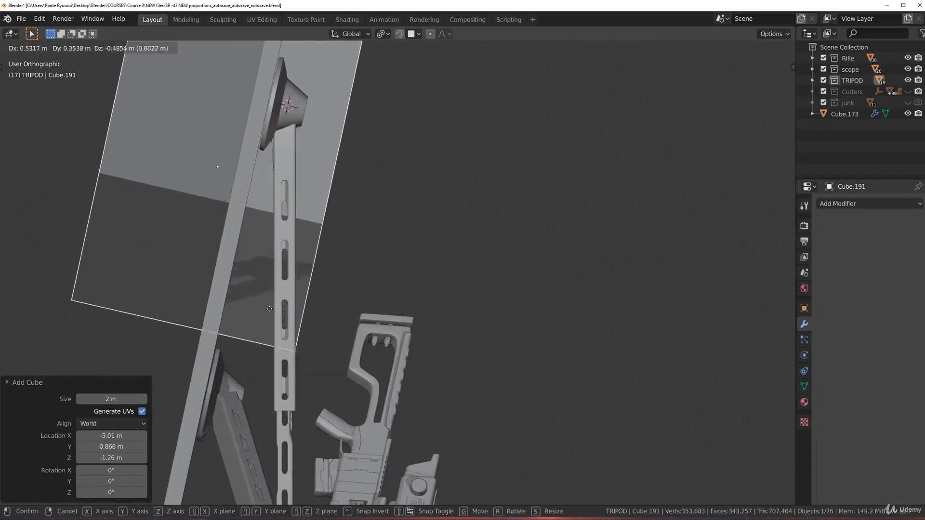
left_click(279, 299)
scroll(550, 237, "down", 2)
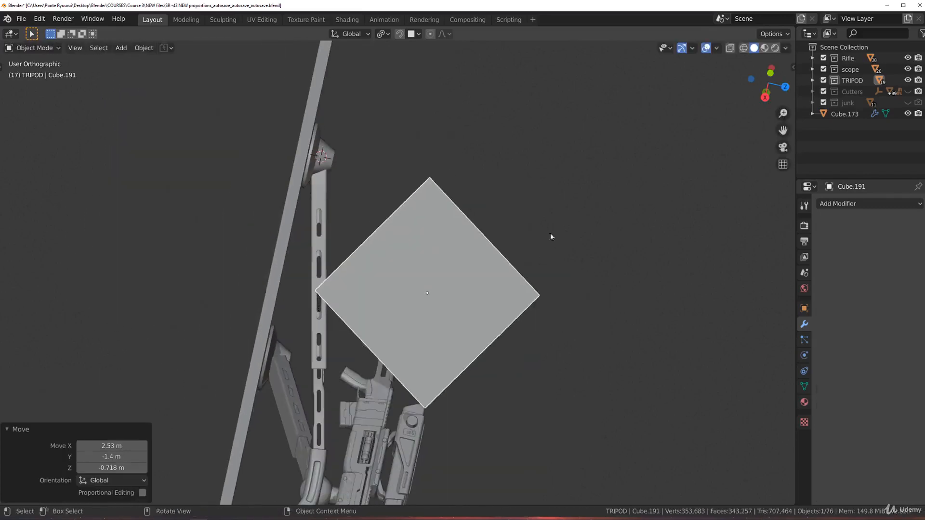
key("r")
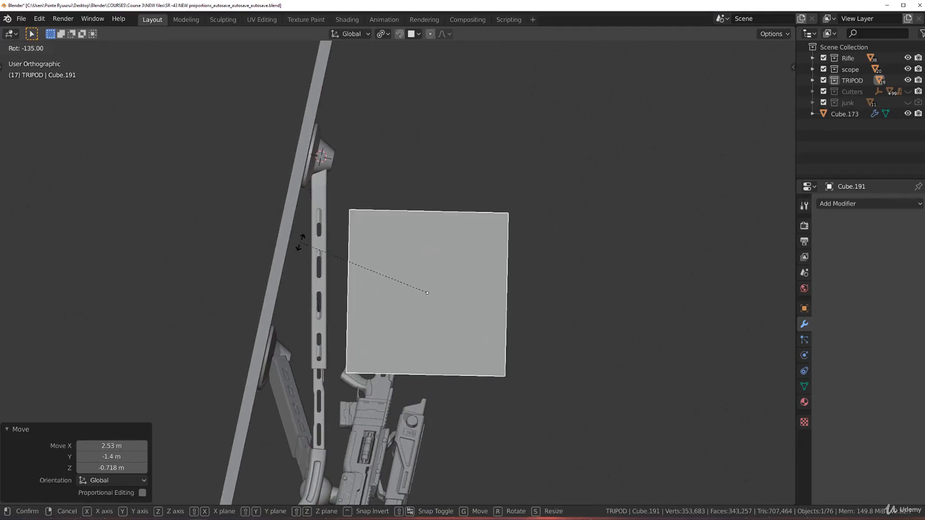
left_click(311, 249)
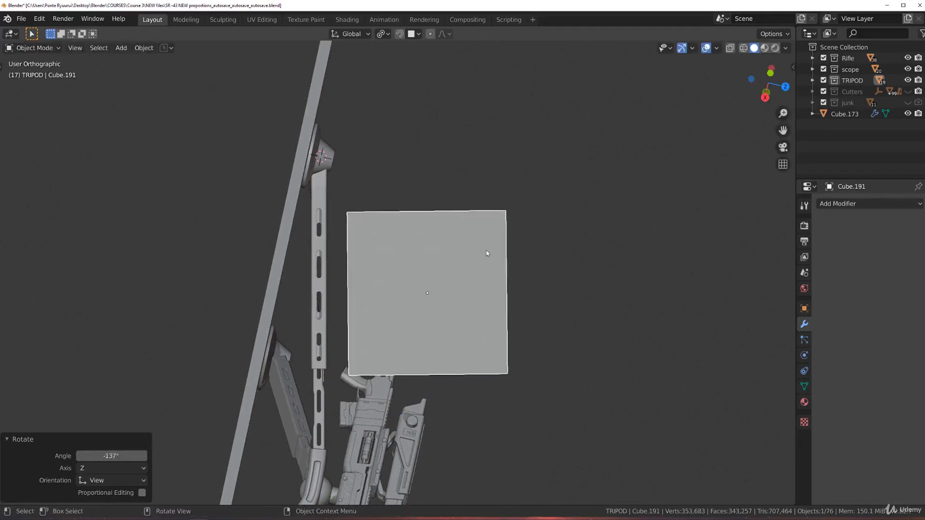
Scale the cube down and move it beside the tripod leg, by about 0.631, 0.42 and 0.802 m in X, Y and Z.
scroll(518, 282, "up", 2)
key("g")
left_click(490, 268)
scroll(489, 268, "down", 2)
key("s")
left_click(453, 236)
key("ctrl+a")
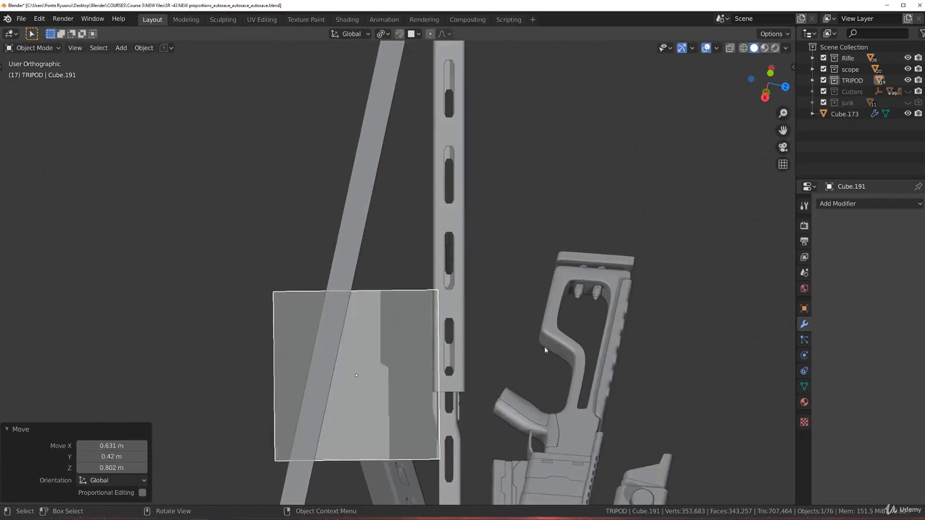
Rotate the cube about -44.5° in the view and move it by about 0.232, 0.155 and 0.154 m onto the leg joint.
key("r")
left_click(448, 254)
middle_click_drag(450, 330, 419, 222, "shift")
scroll(399, 225, "up", 3)
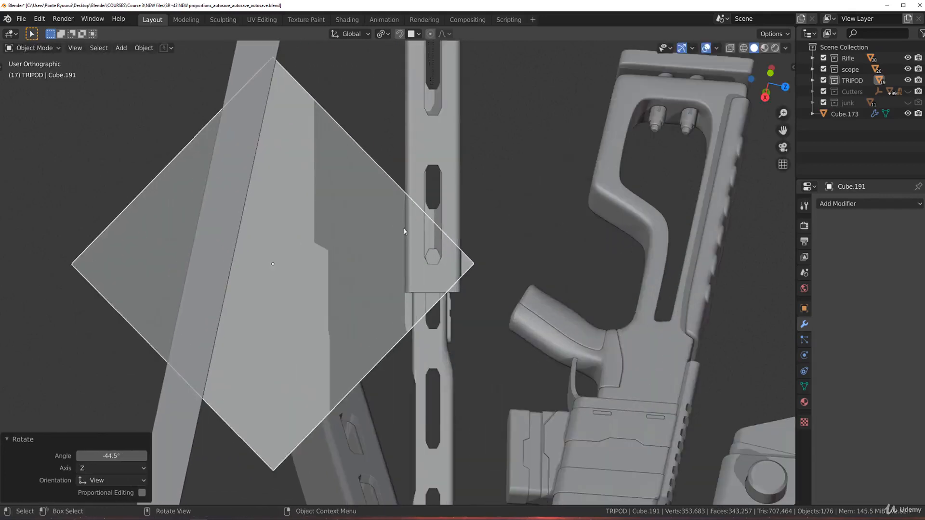
key("g")
left_click(435, 325)
middle_click_drag(518, 358, 462, 310)
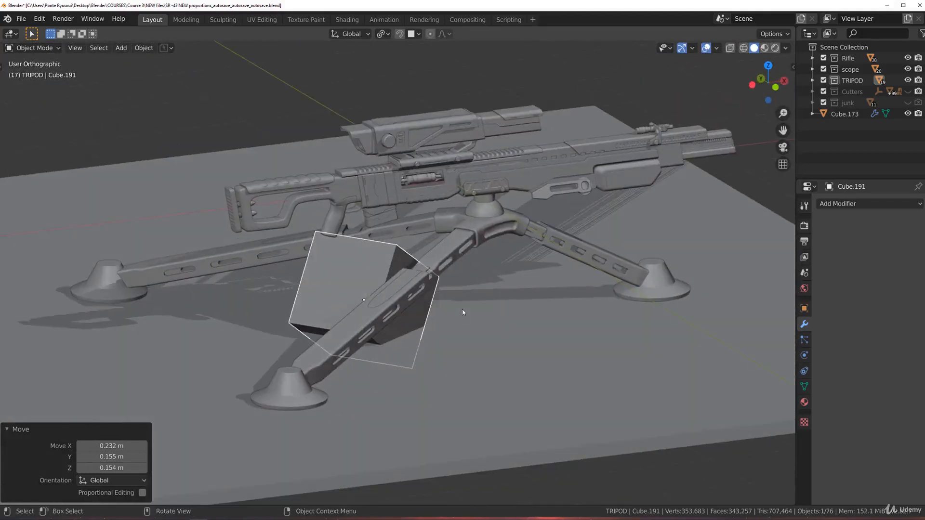
Move the cube along the global Y axis so it overlaps the front tripod leg.
key("g")
key("x")
key("x")
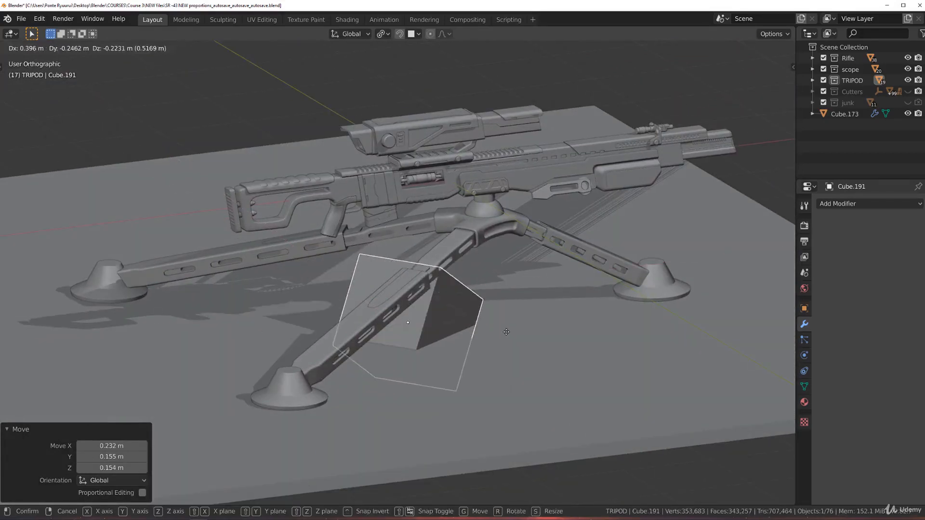
key("y")
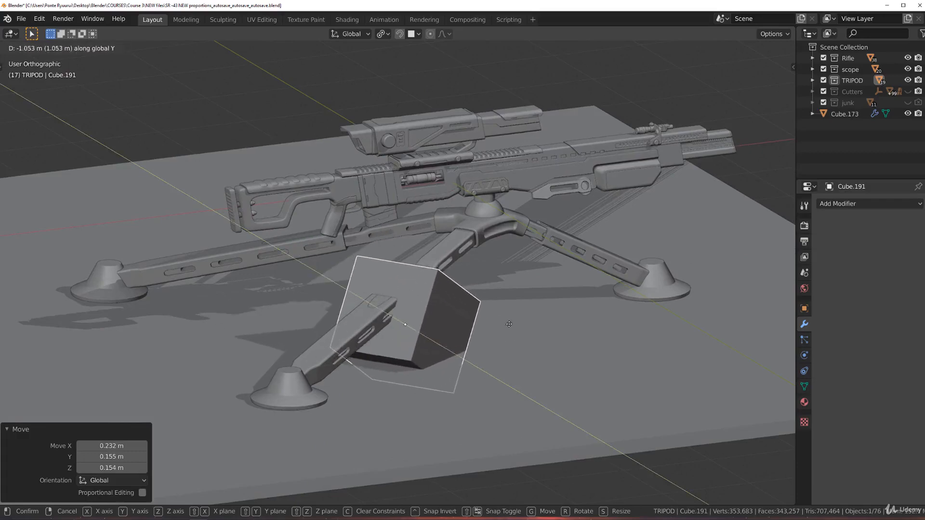
left_click(537, 204)
Align the view perpendicular to the cube's side face.
key("KP_7")
middle_click_drag(442, 222, 425, 186, "shift")
scroll(419, 192, "up", 3)
middle_click_drag(390, 252, 266, 271)
key("Tab")
left_click(341, 259)
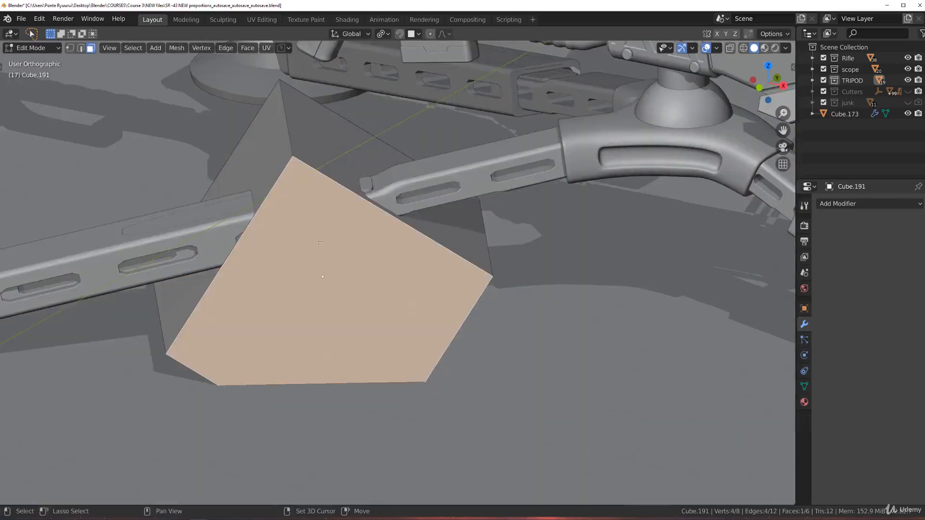
key("shift+KP_7")
key("Tab")
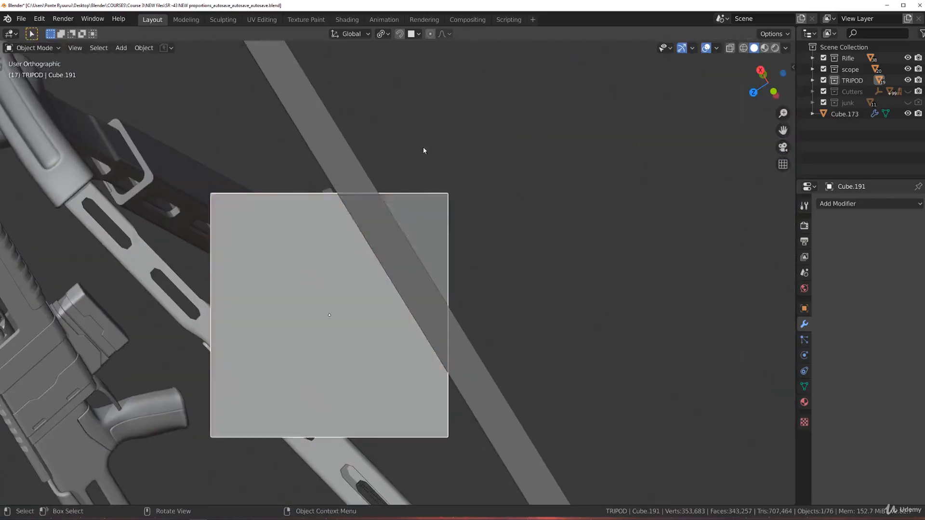
Move the cube by about 0.292, 0.194 and 0.0294 m so it covers the end of the outer leg section.
scroll(421, 173, "down", 3)
key("KP_5")
key("KP_5")
middle_click_drag(334, 223, 359, 221, "shift")
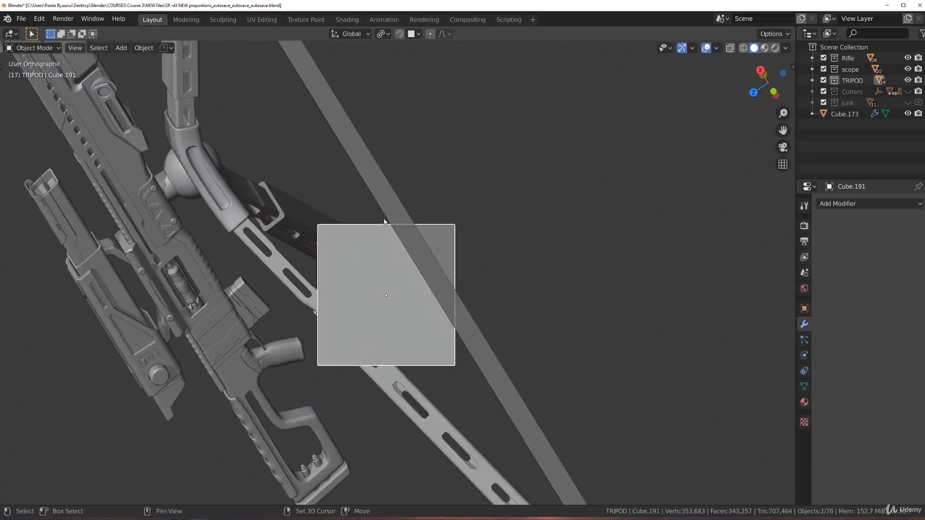
scroll(374, 248, "up", 1)
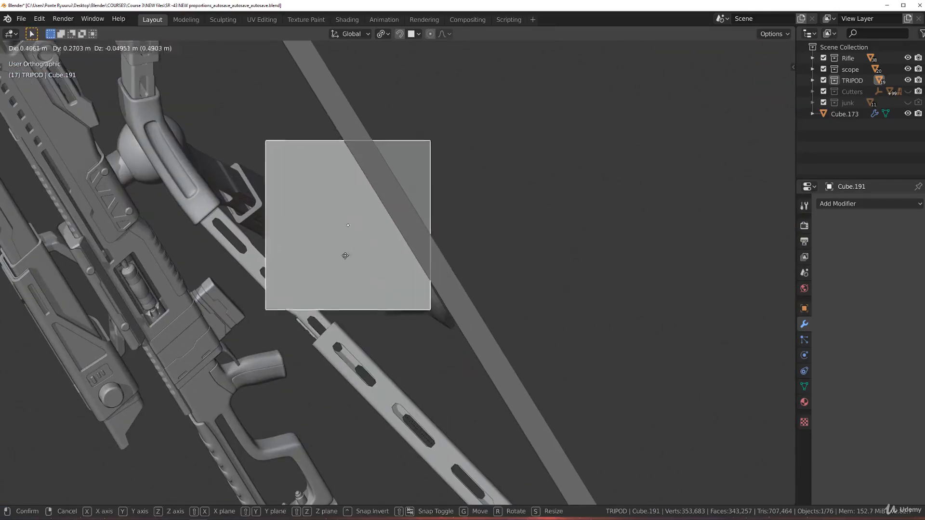
left_click(348, 277)
Try to cut the outer leg section with a Boolean difference, and undo the attempt.
scroll(443, 260, "up", 4)
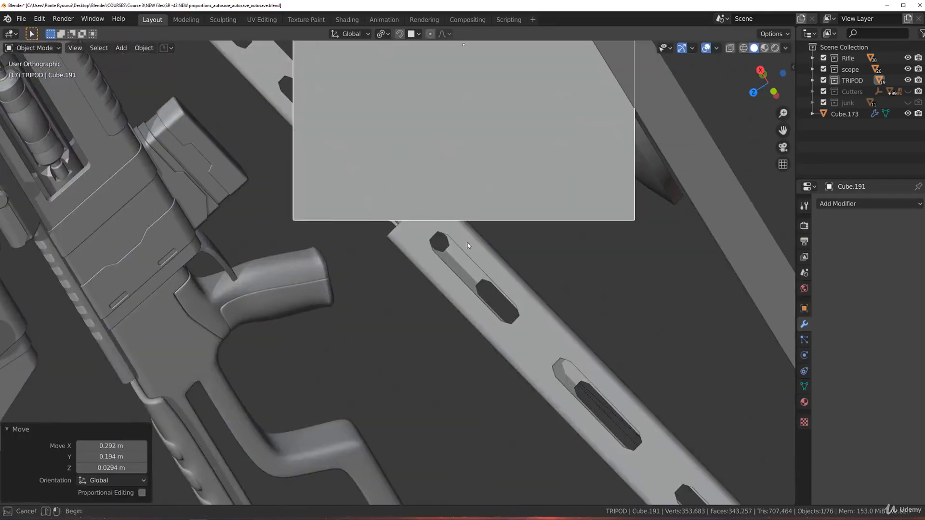
left_click_drag(467, 243, 454, 244, "shift")
key("ctrl+KP_Subtract")
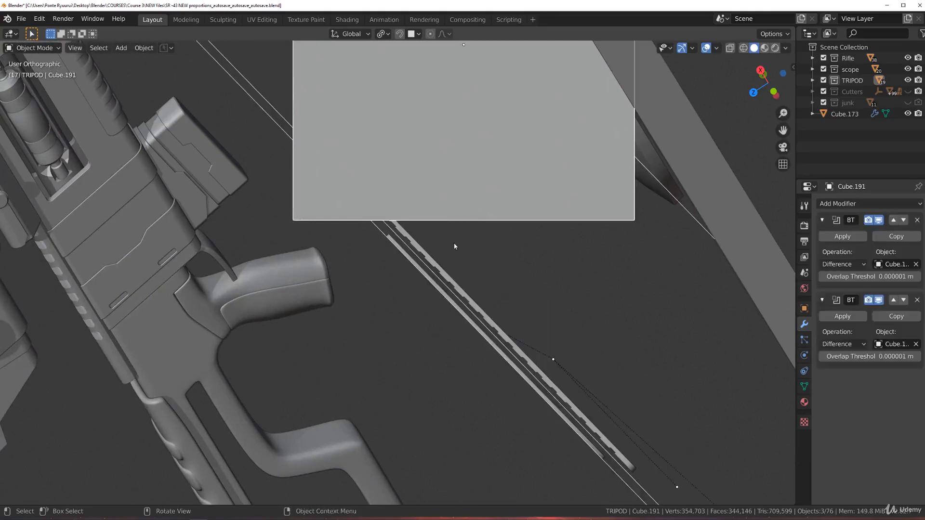
key("ctrl+z")
Isolate the cube and the outer leg section in local view.
middle_click_drag(462, 247, 467, 264)
left_click(468, 264)
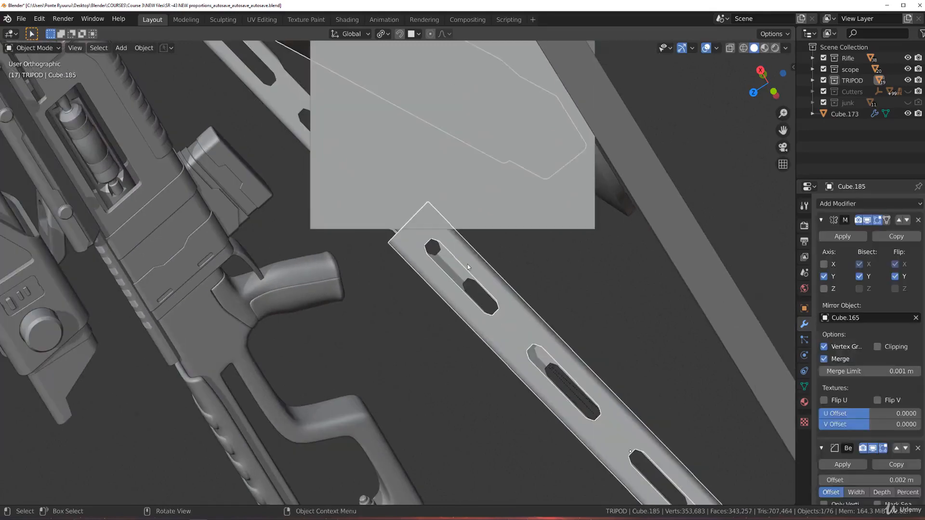
left_click(480, 222)
left_click(482, 261, "shift")
key("KP_Divide")
scroll(458, 283, "up", 3)
middle_click_drag(445, 272, 394, 295, "shift")
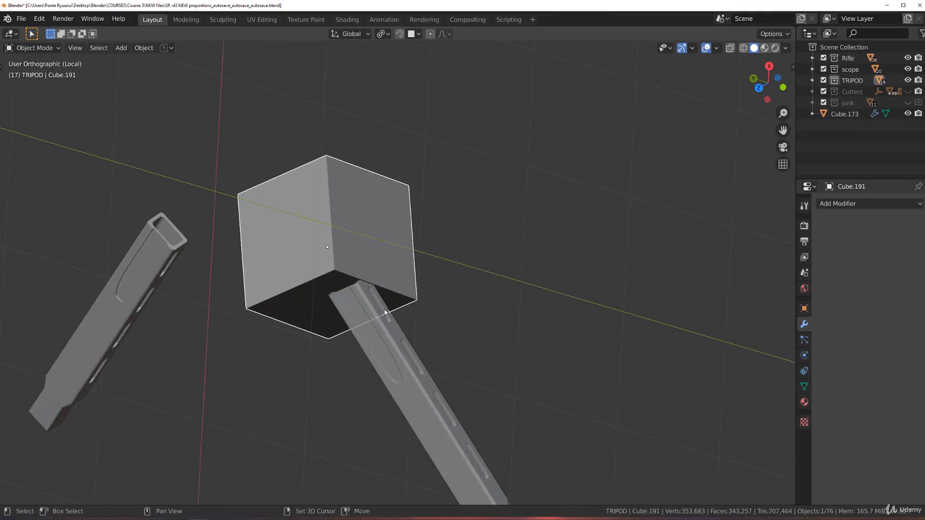
Cut the end of the outer leg section with the cube using a Boolean difference.
key("ctrl+KP_Subtract")
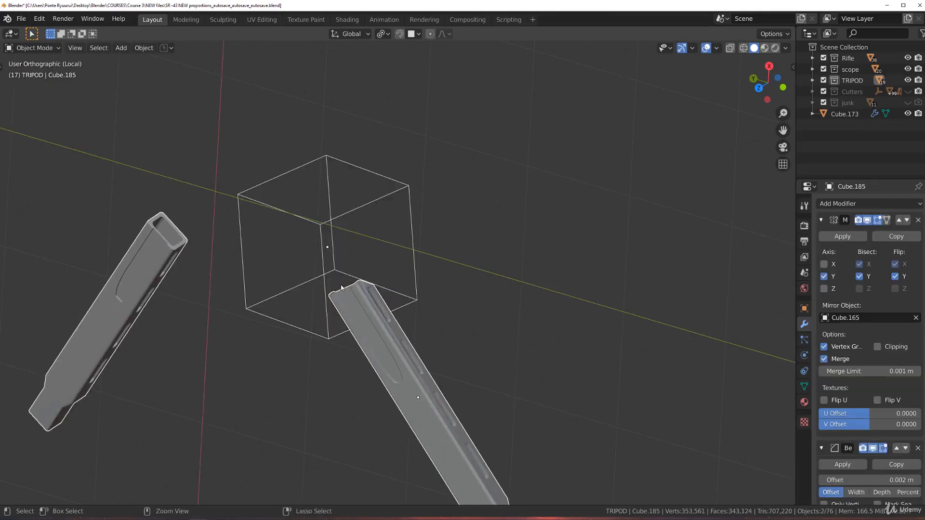
scroll(123, 324, "up", 4)
middle_click_drag(122, 324, 650, 259)
Move the leg's new Boolean modifier above the Weighted Normal and Bevel modifiers.
scroll(853, 419, "down", 3)
scroll(853, 420, "down", 12)
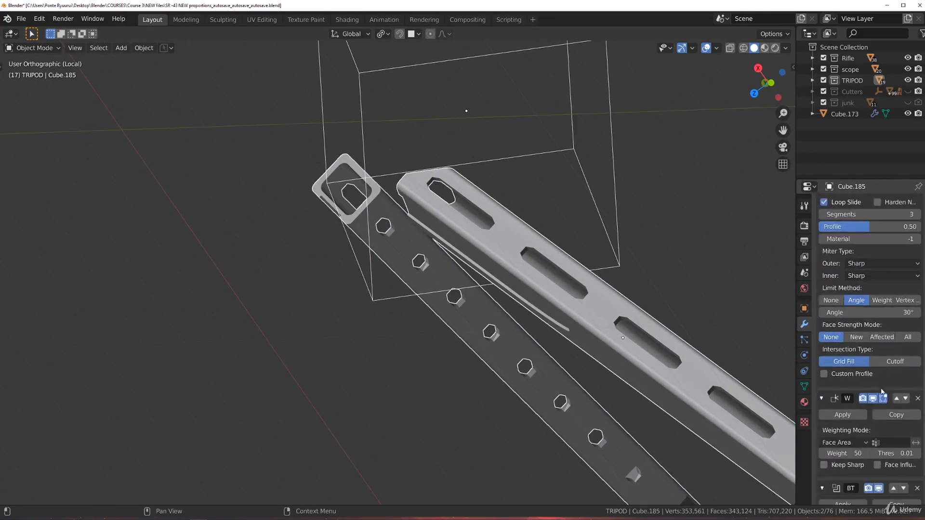
scroll(884, 405, "down", 3)
left_click(895, 433)
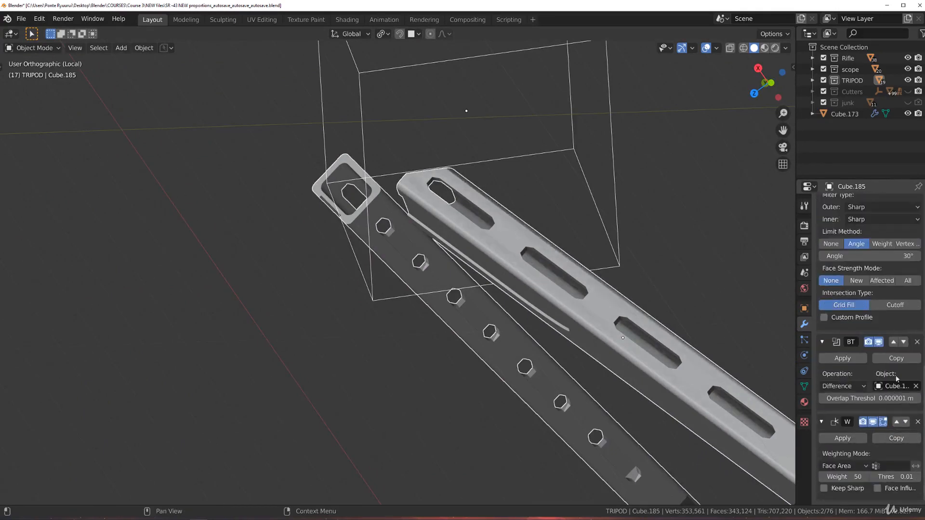
left_click(894, 343)
scroll(867, 335, "up", 5)
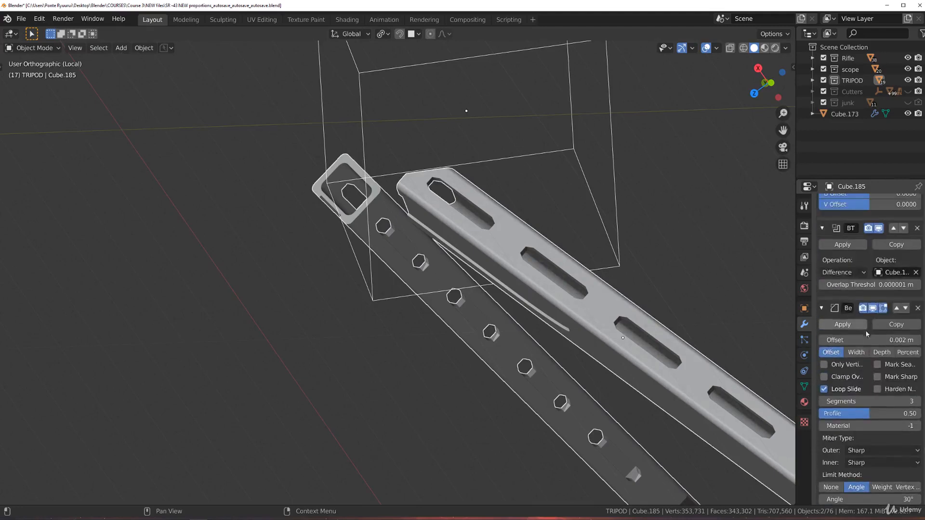
Try placing the Bevel modifier back above the Boolean modifier.
left_click(896, 308)
scroll(882, 318, "up", 8)
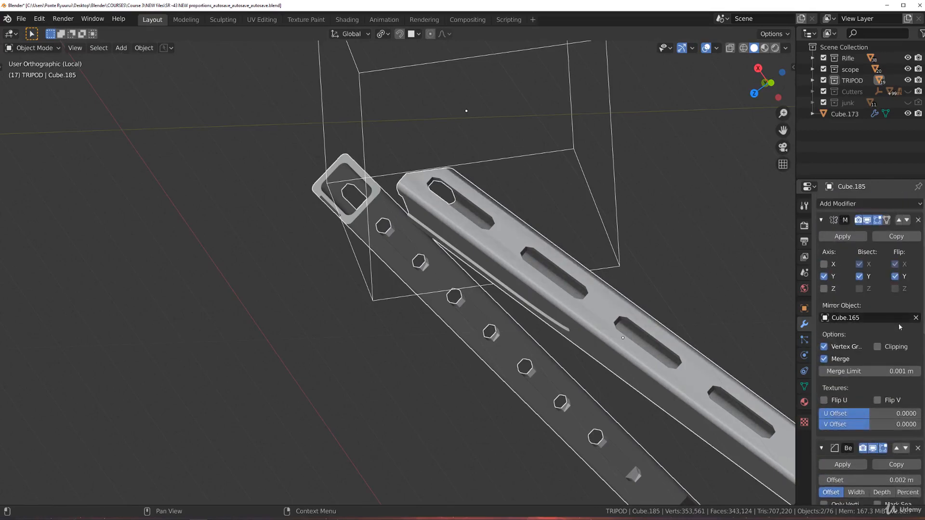
scroll(877, 422, "down", 2)
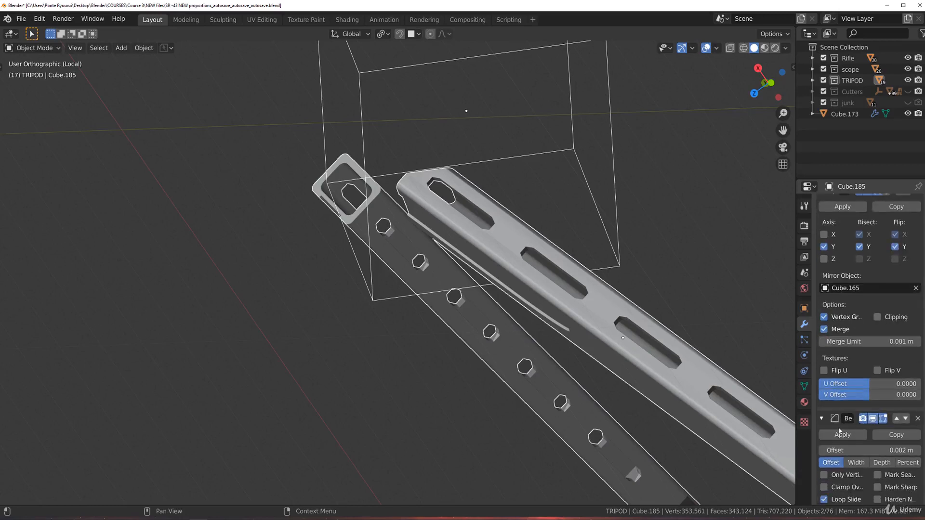
scroll(840, 431, "down", 20)
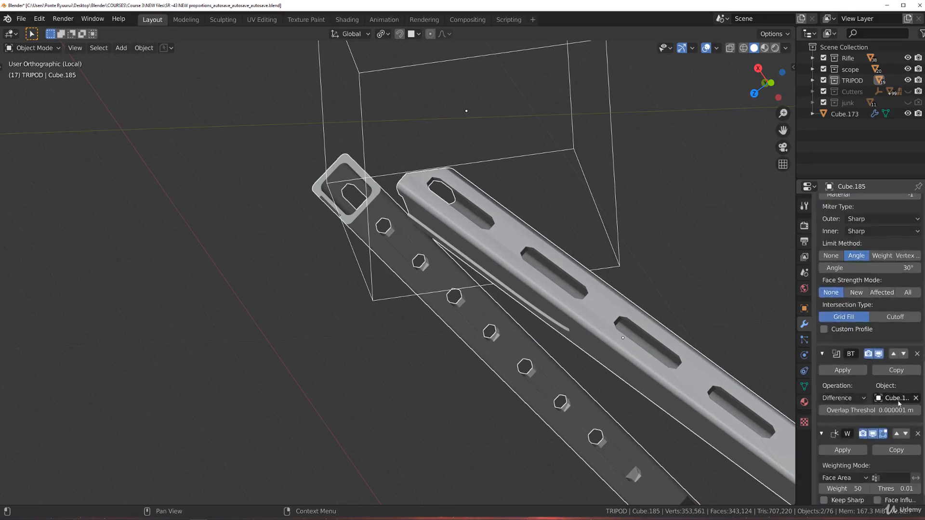
Move the Boolean modifier above both the Bevel and the Mirror modifiers, to the start of the stack.
scroll(896, 366, "up", 12)
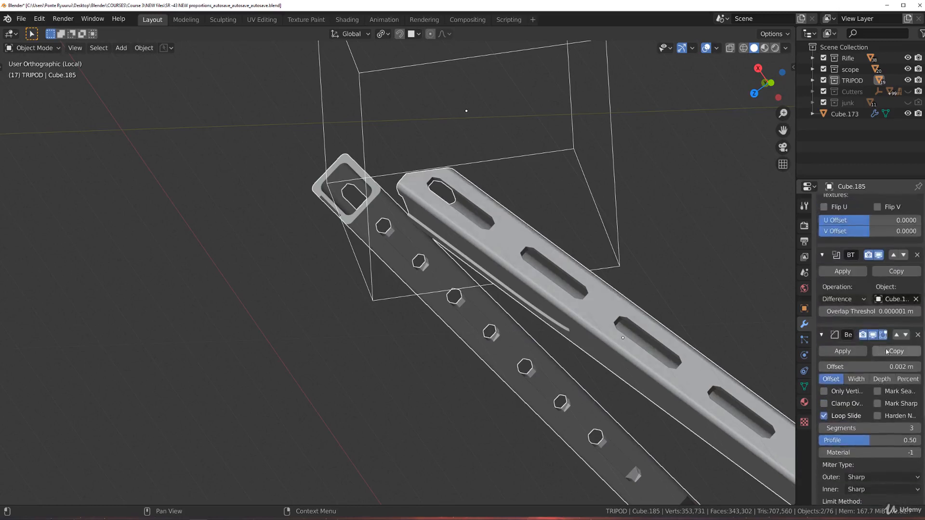
left_click(893, 255)
scroll(462, 188, "up", 5)
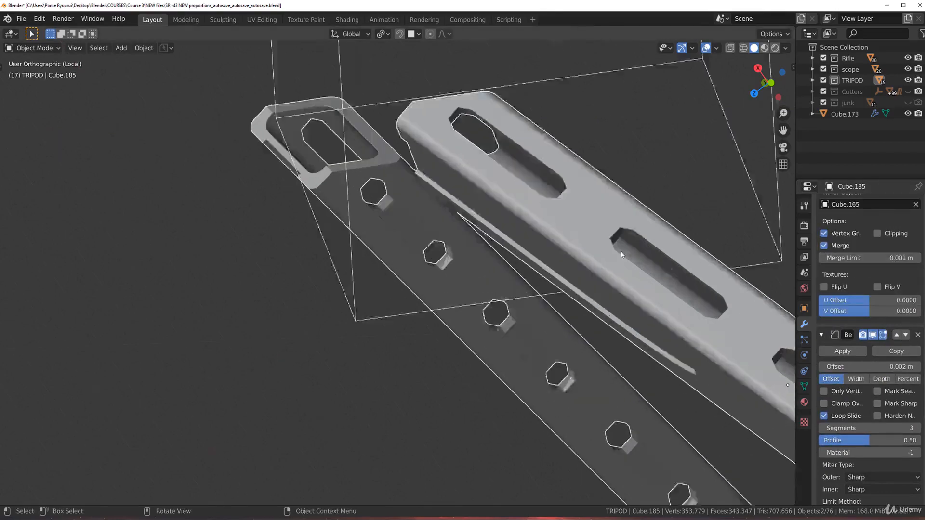
scroll(508, 327, "down", 5)
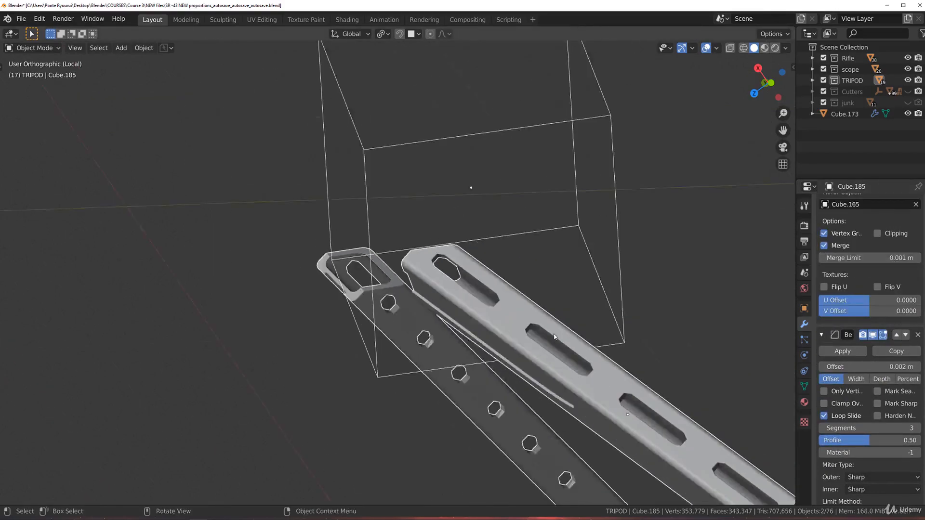
Return to the full scene in perspective view and hide the cutter cube.
key("KP_Divide")
middle_click_drag(509, 327, 561, 332)
scroll(561, 331, "down", 3)
key("KP_3")
scroll(574, 264, "down", 3)
middle_click_drag(573, 264, 571, 280)
scroll(554, 275, "up", 3)
key("KP_5")
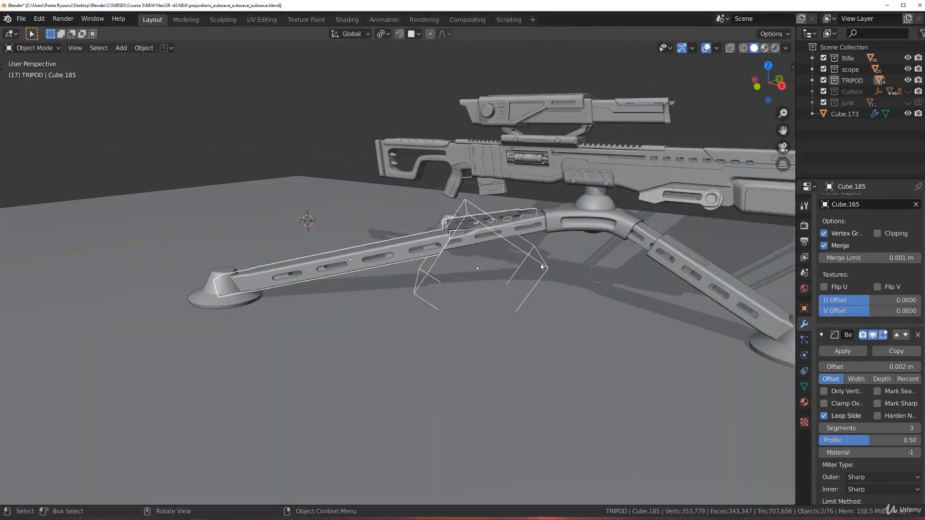
left_click(545, 268)
mouse_move(492, 290)
middle_mouse_down()
mouse_move(524, 279)
mouse_move(483, 284)
mouse_move(502, 280)
middle_mouse_up()
scroll(424, 274, "up", 5)
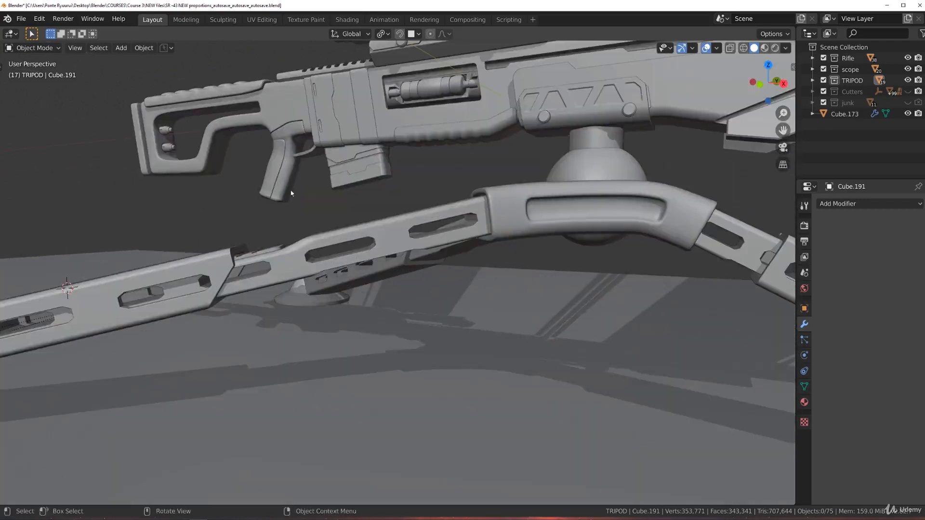
Add another cube mesh as a cutter for the opposite tripod leg.
scroll(307, 156, "down", 6)
scroll(481, 125, "up", 4)
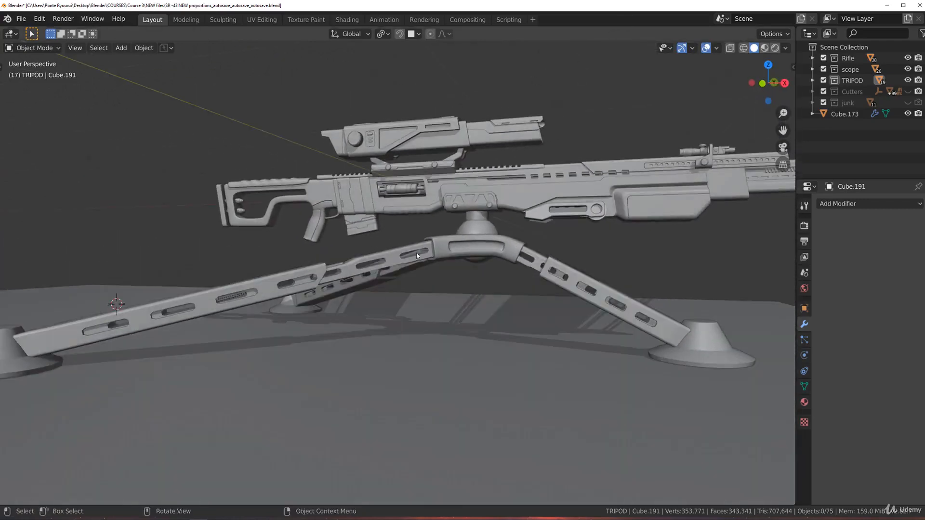
scroll(426, 275, "up", 3)
middle_click_drag(404, 315, 473, 318)
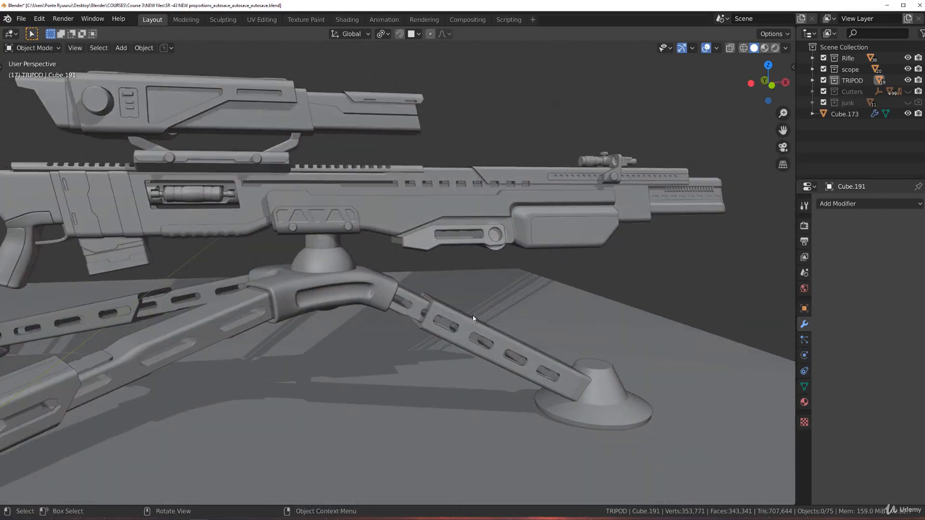
left_click(456, 313)
scroll(456, 313, "up", 4)
key("shift+a")
mouse_move(414, 272)
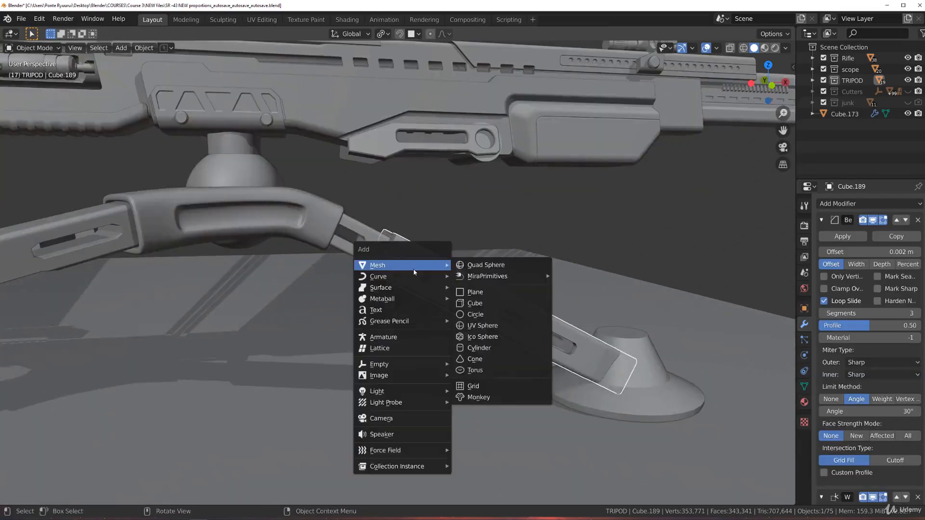
left_click(466, 302)
Position the new cutter cube beneath the outer section of the tripod leg under the barrel and scale it to 0.323.
scroll(330, 286, "down", 4)
key("g")
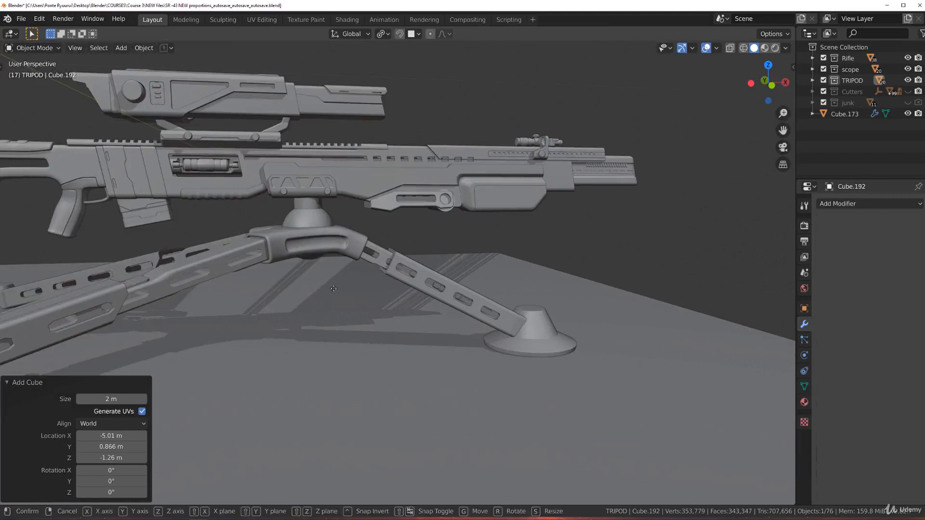
left_click(199, 314)
scroll(199, 313, "down", 4)
key("s")
left_click(476, 309)
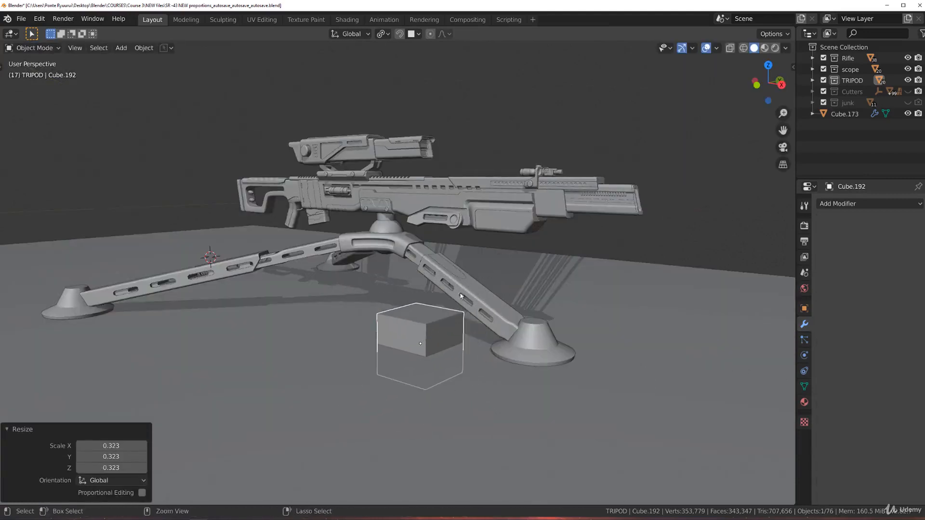
key("g")
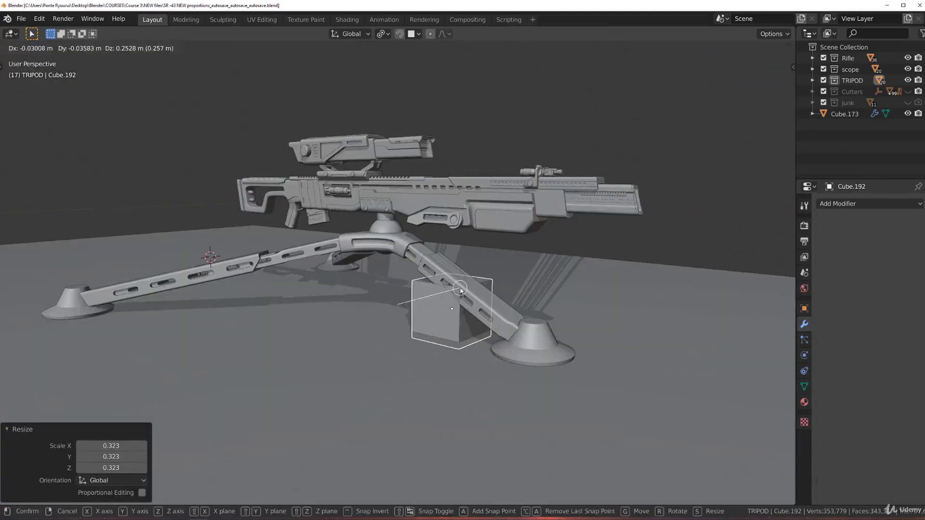
left_click(460, 290)
Turn on the Screencast Keys display and frame the leg with its cutter cube in front orthographic view.
scroll(466, 282, "up", 3)
key("KP_1")
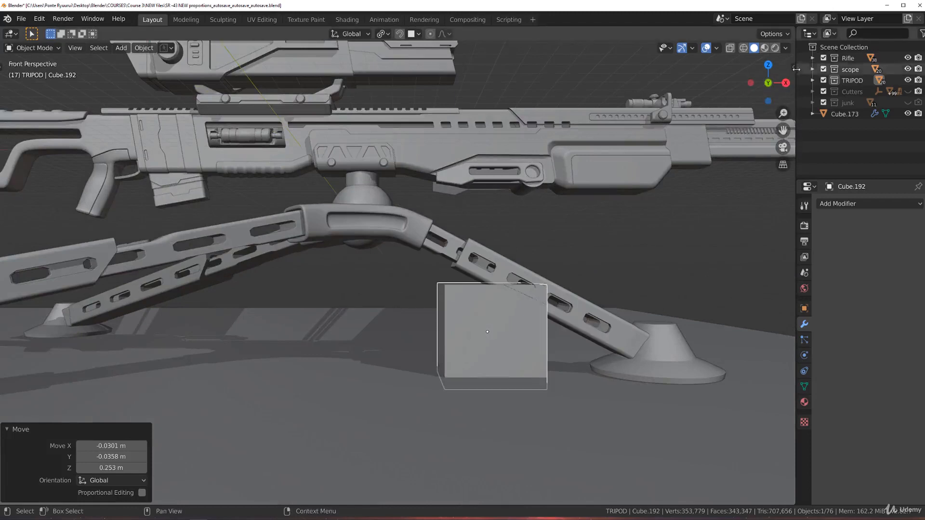
key("n")
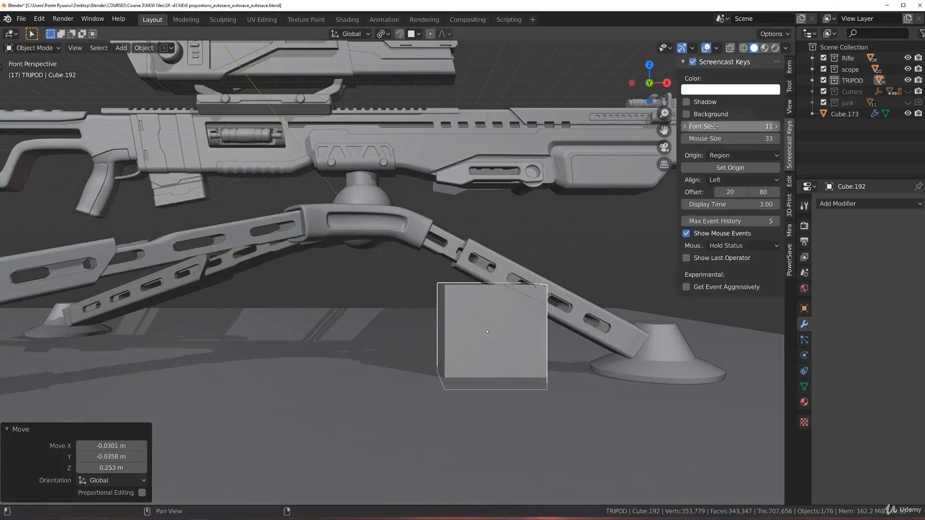
key("n")
key("KP_5")
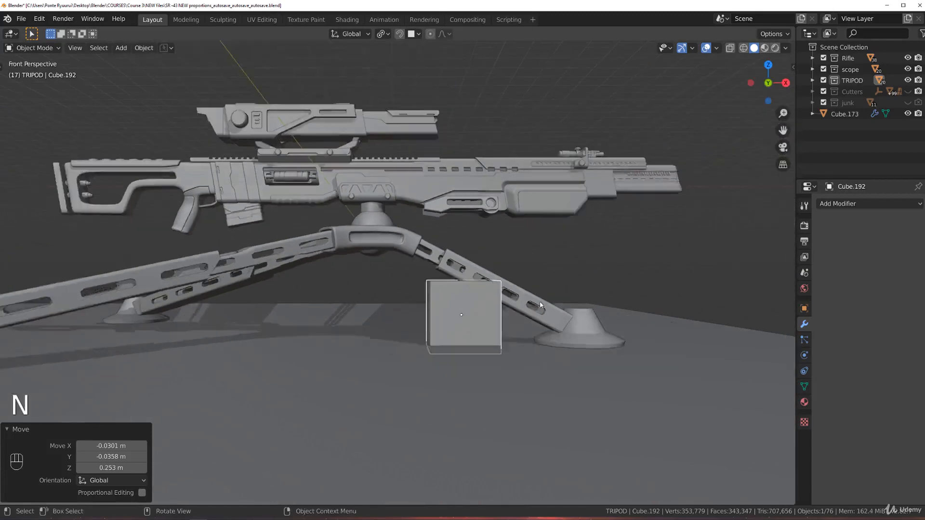
scroll(486, 244, "up", 4)
middle_click_drag(464, 288, 372, 261, "shift")
scroll(371, 262, "up", 2)
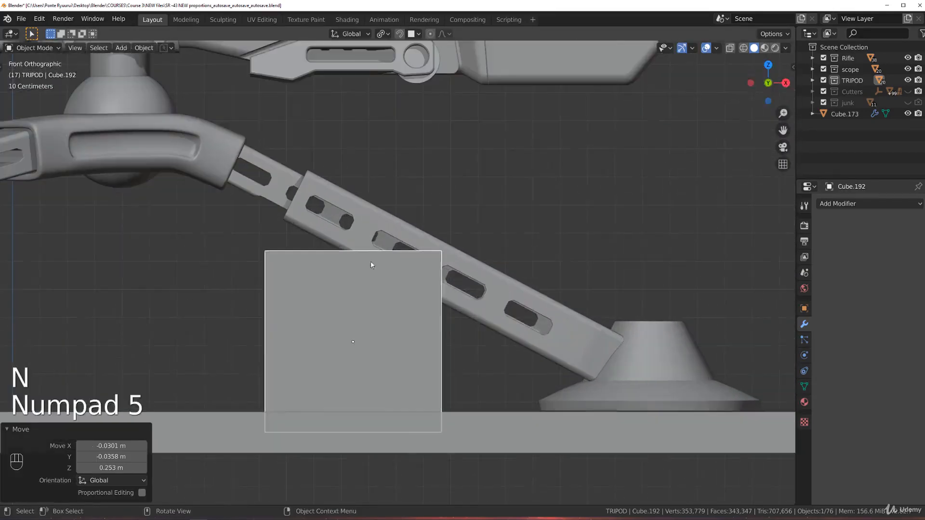
Rotate the cutter cube about 27.2° to align it with the slope of the leg.
key("g")
key("r")
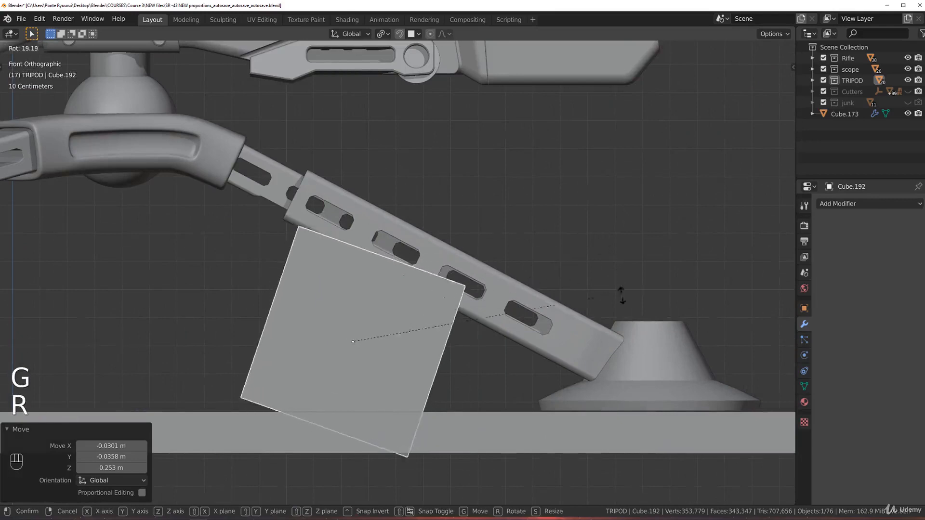
key("ctrl")
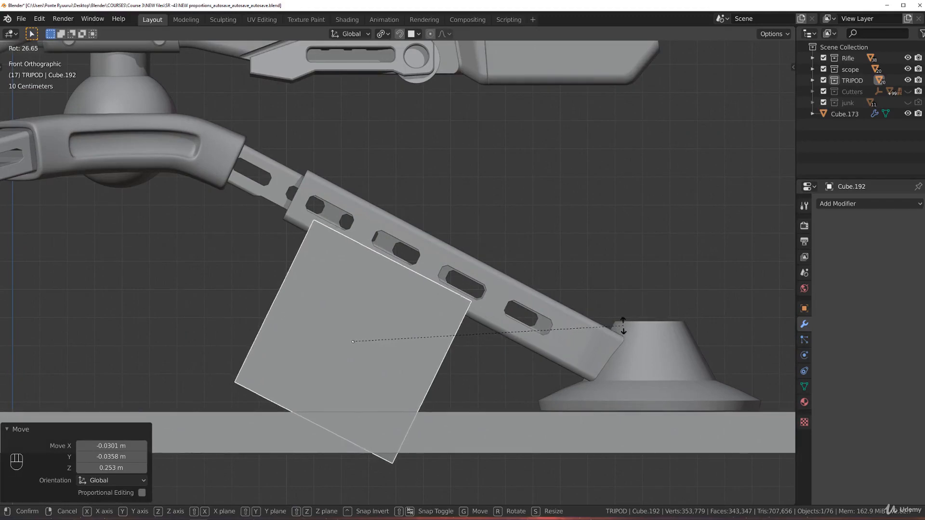
left_click(626, 327)
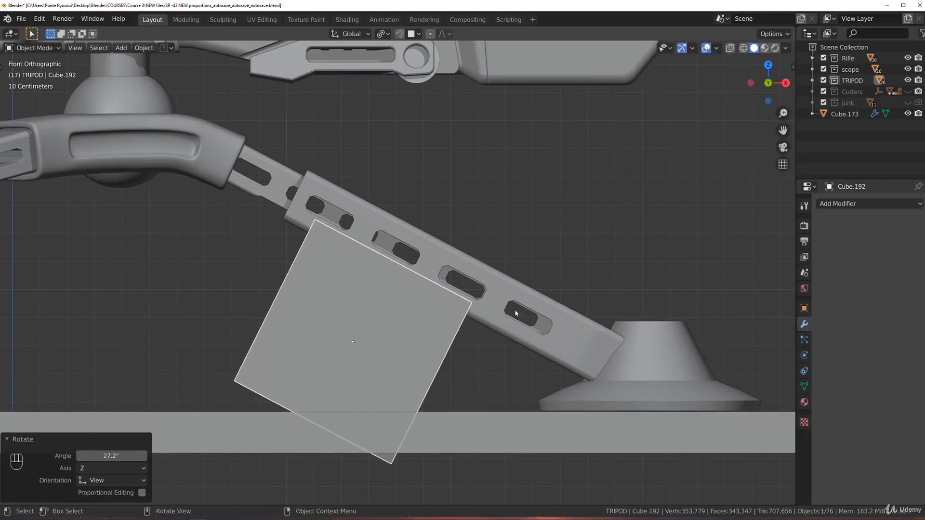
Move the cutter cube about -0.254 m along the Y axis so that it spans the leg's width.
middle_click_drag(492, 283, 431, 300)
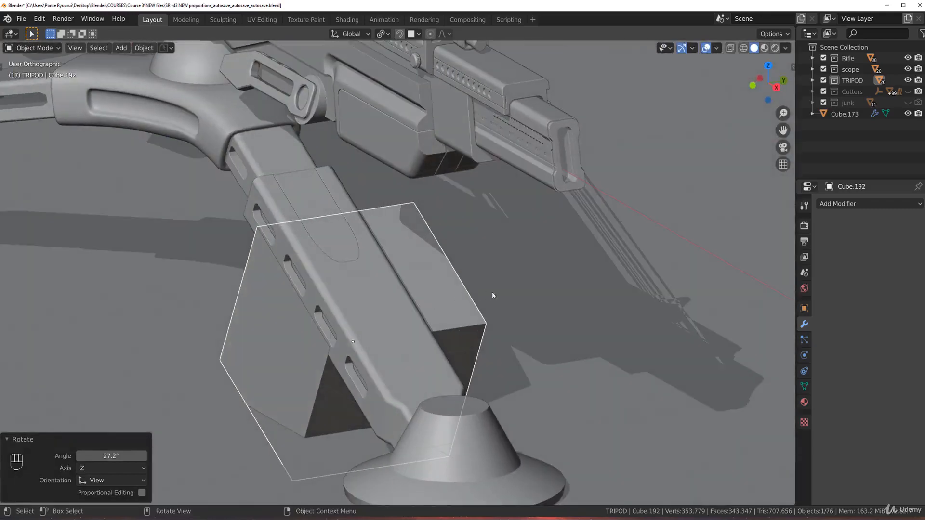
key("g")
key("y")
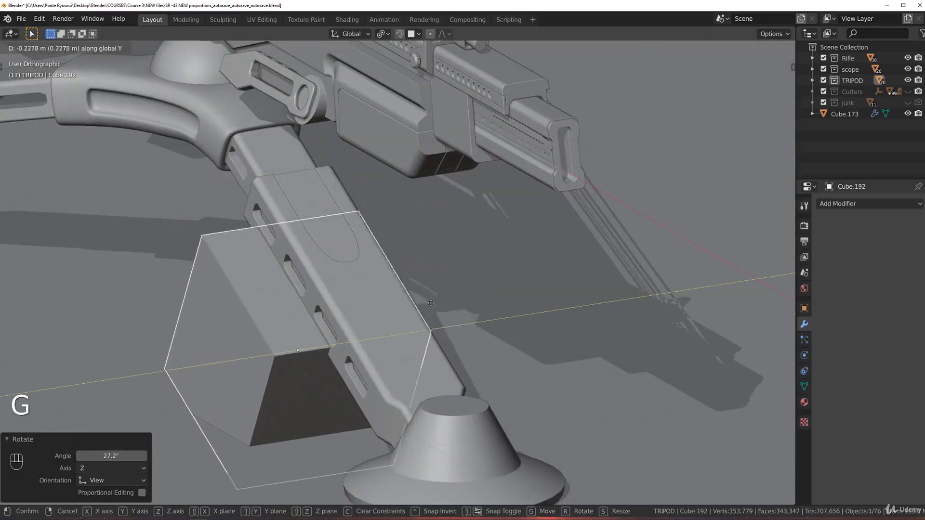
left_click(415, 304)
In front view, rotate the cutter a further 36.6° and move it over the lower corner of the outer leg section's upper end.
key("grave")
key("grave")
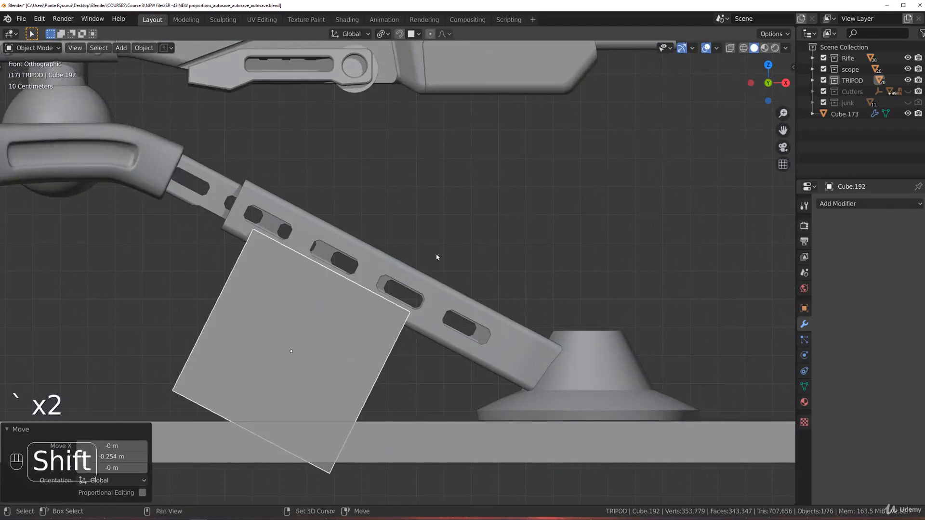
middle_click_drag(437, 257, 504, 249, "shift")
scroll(479, 253, "up", 2)
key("g")
right_click(518, 253)
scroll(518, 252, "down", 5)
key("r")
left_click(514, 345)
scroll(515, 345, "up", 3)
key("g")
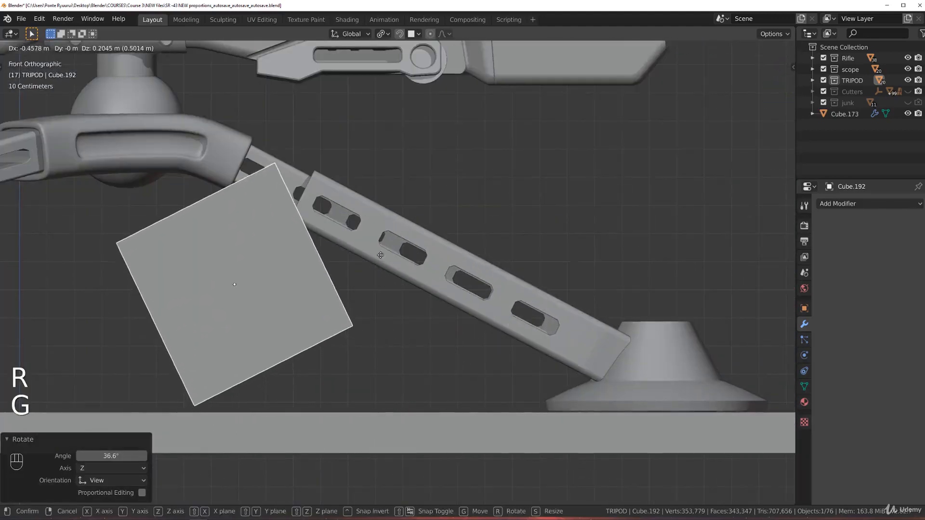
left_click(388, 253)
Subtract the cutter cube from the outer leg section with a Boolean difference.
scroll(460, 253, "up", 4)
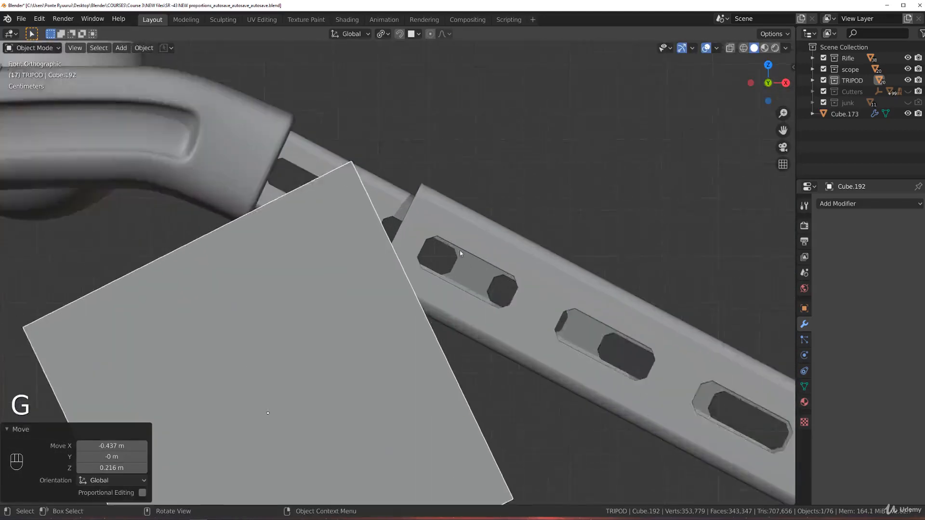
left_click(462, 206, "shift")
key("ctrl+KP_Subtract")
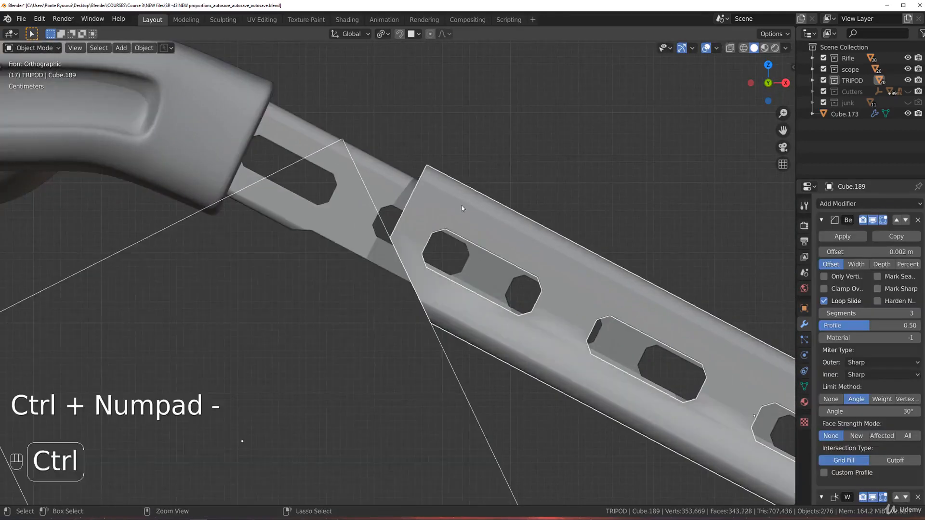
Move the leg's Boolean modifier above the Weighted Normal modifier, try it above the Bevel, and put the Bevel back first.
scroll(462, 206, "down", 4)
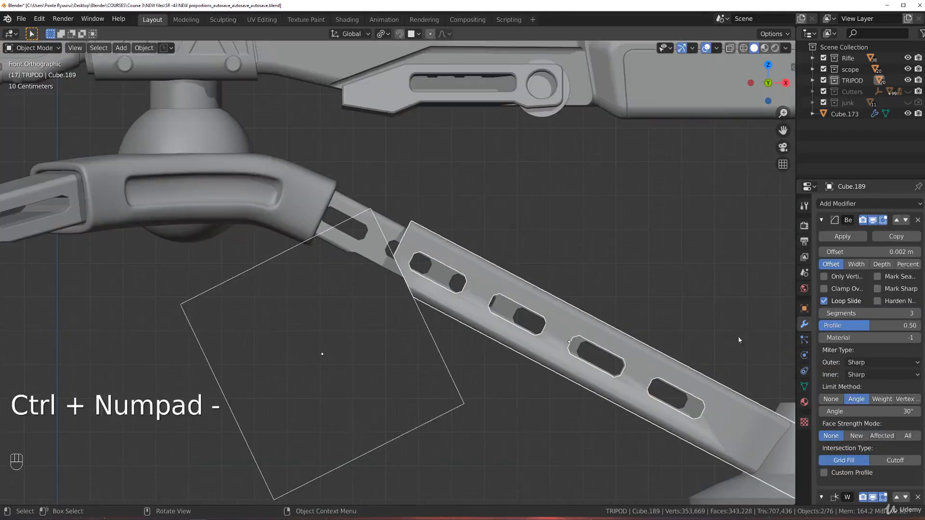
scroll(865, 377, "down", 4)
scroll(865, 378, "down", 3)
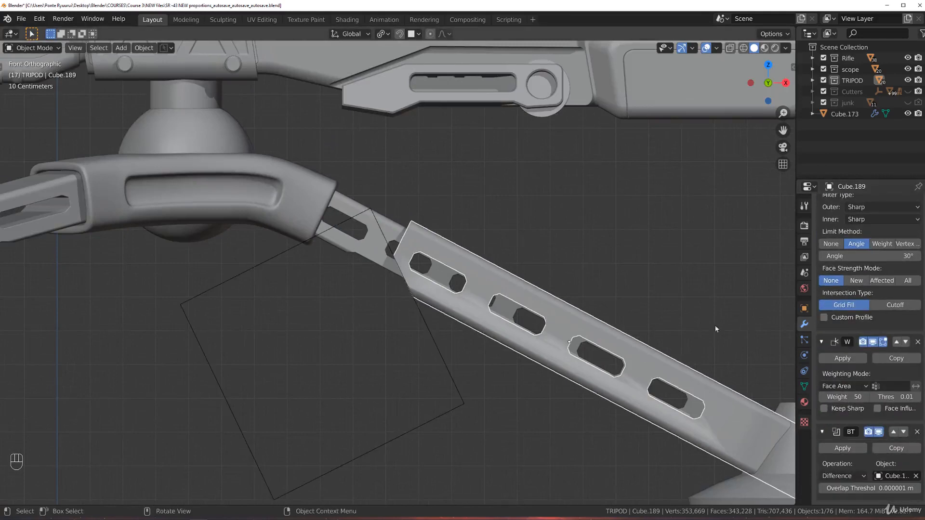
left_click(894, 432)
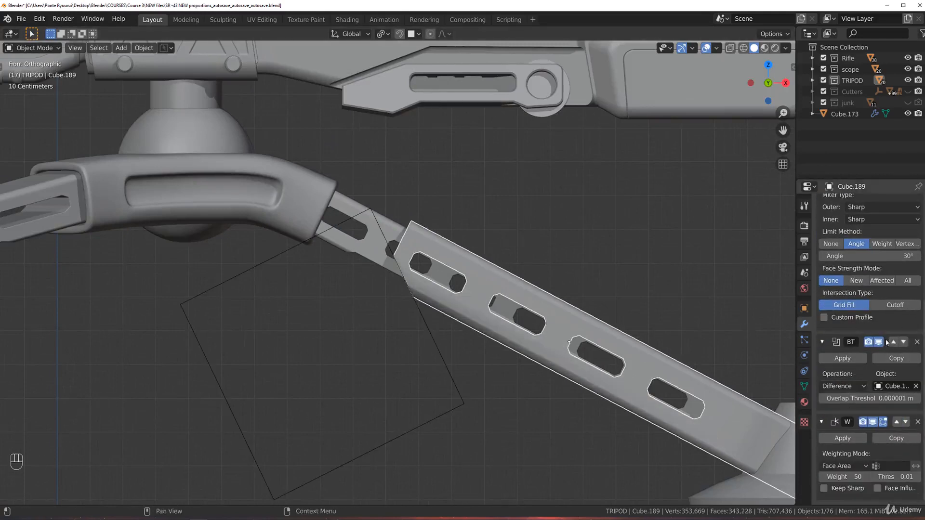
left_click(893, 342)
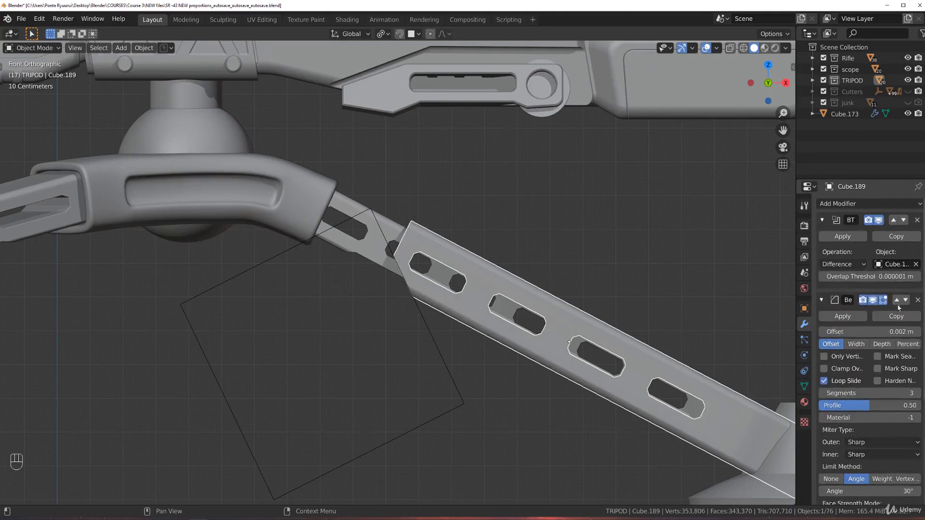
left_click(897, 299)
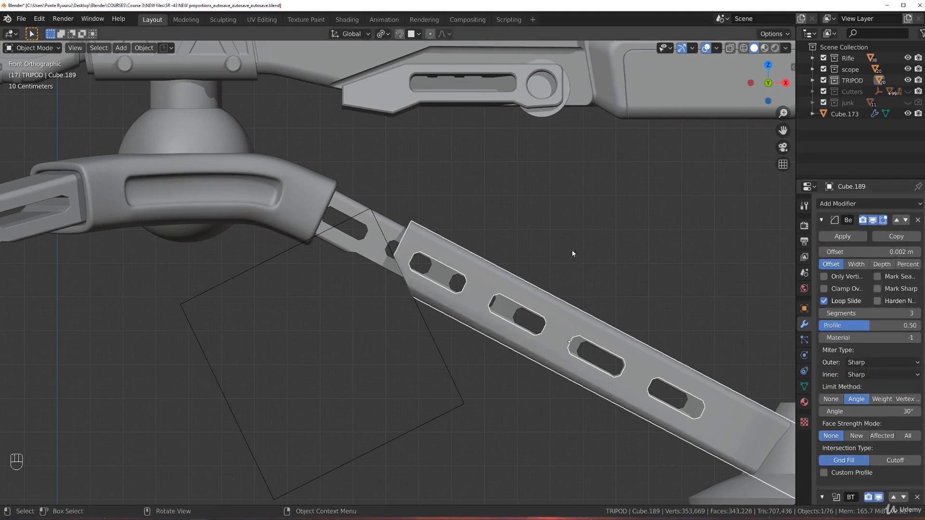
Move the cutter cube to the Cutters collection.
left_click(378, 224)
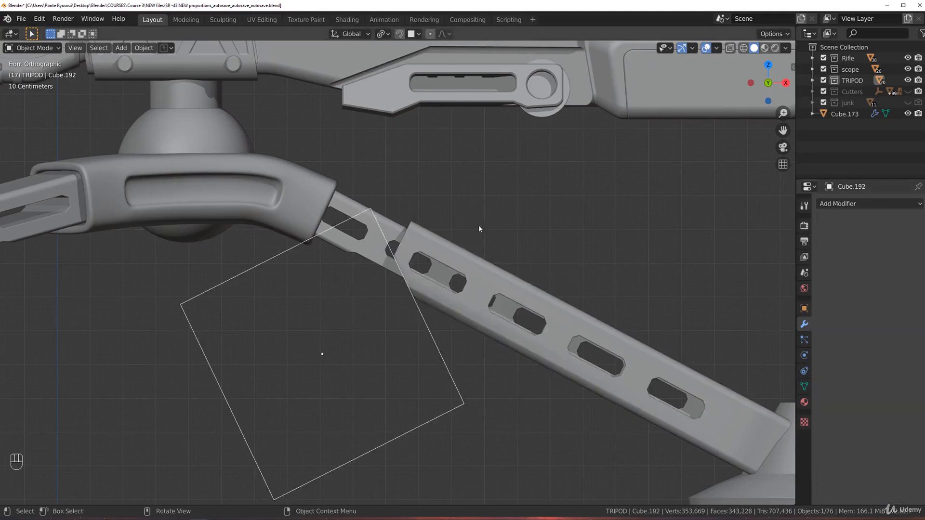
key("m")
left_click(480, 279)
scroll(261, 286, "down", 5)
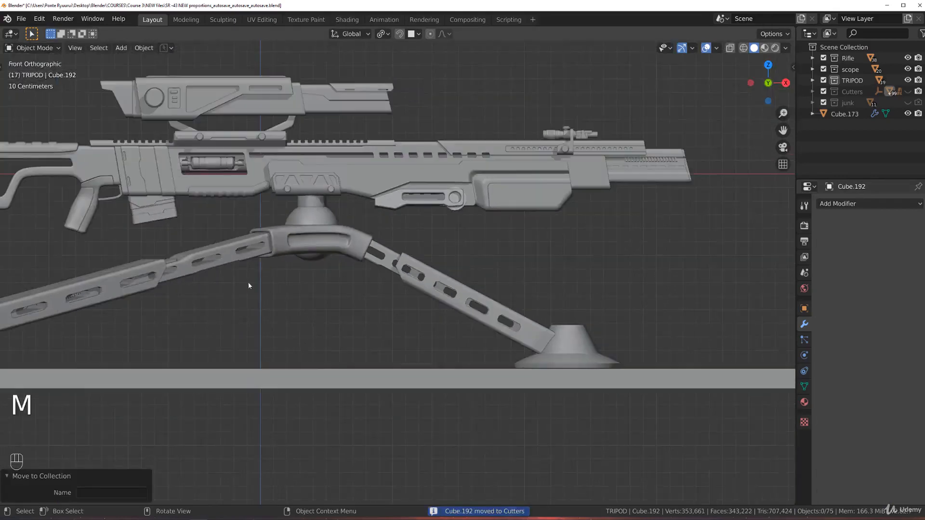
Isolate the outer leg section, move its Boolean modifier above the Bevel modifier, and return to the full scene.
scroll(320, 258, "up", 5)
middle_click_drag(532, 224, 473, 285)
left_click(473, 284)
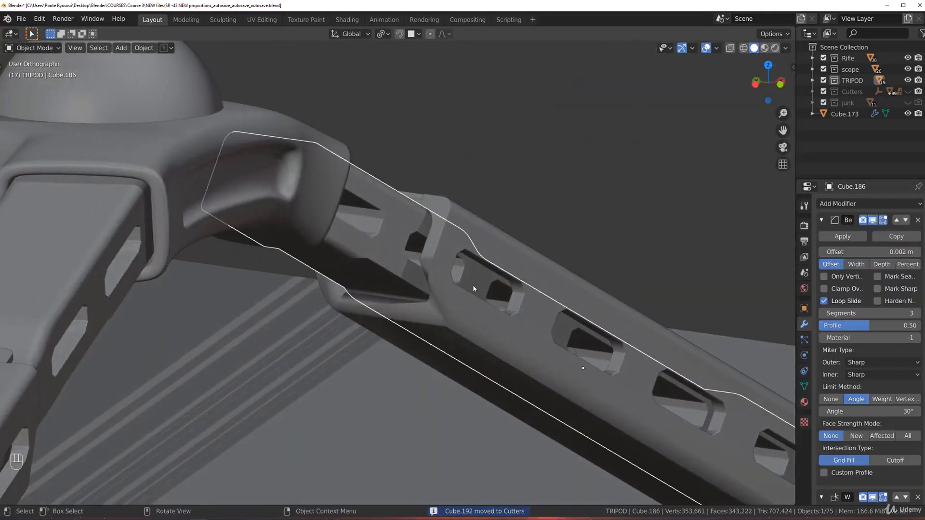
scroll(869, 365, "down", 4)
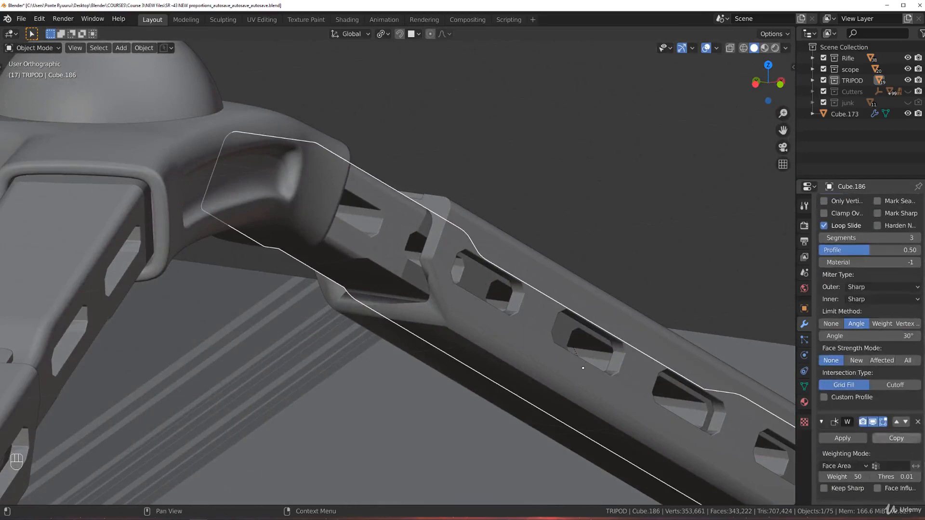
scroll(903, 404, "up", 4)
left_click(588, 298)
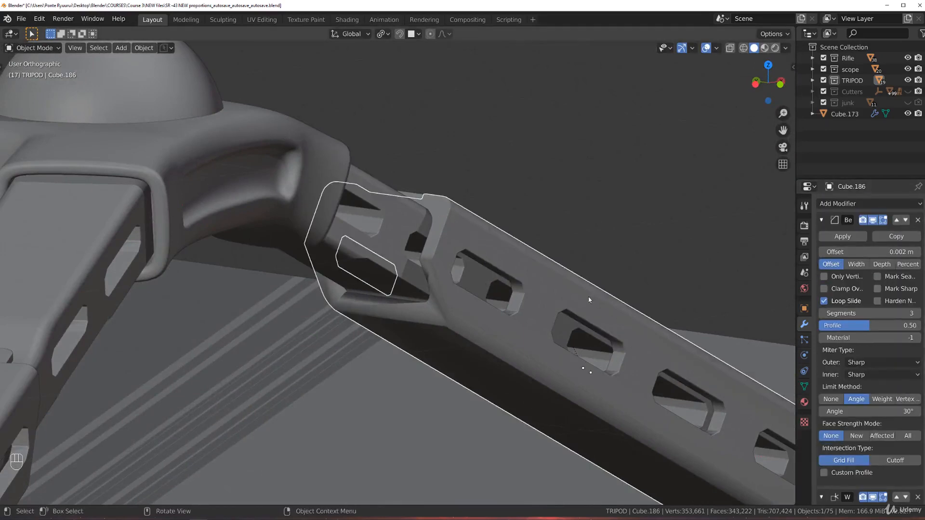
scroll(858, 376, "down", 5)
key("KP_Divide")
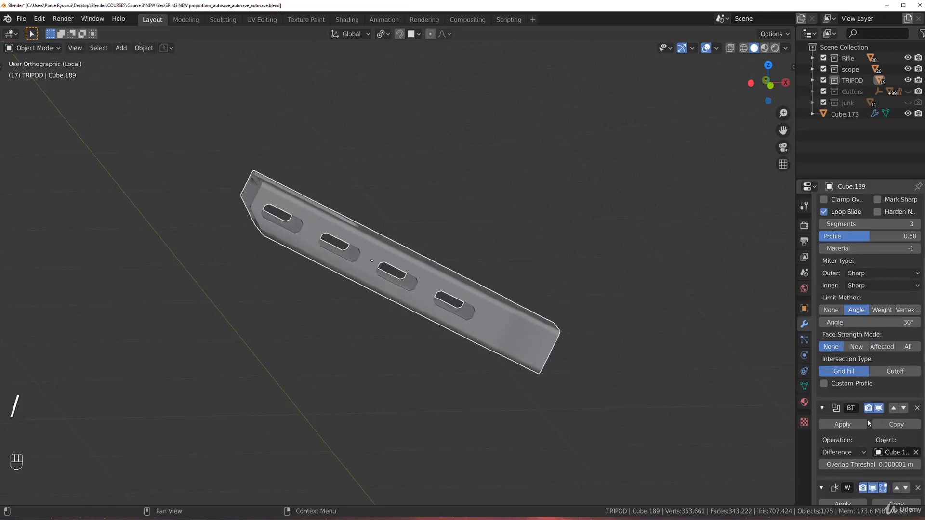
left_click(893, 408)
key("KP_Divide")
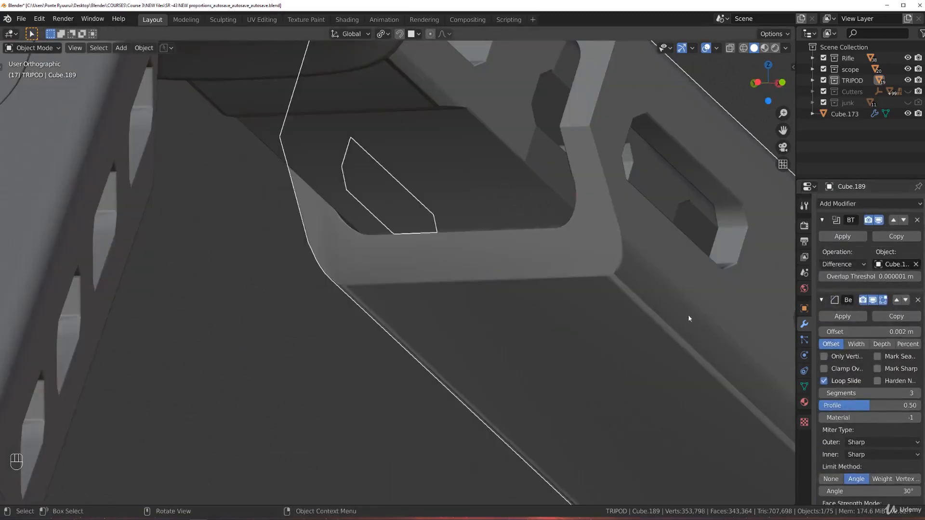
Apply the Boolean modifier on the outer leg section and mark the edges of the angled cut face as sharp.
left_click(842, 236)
key("Tab")
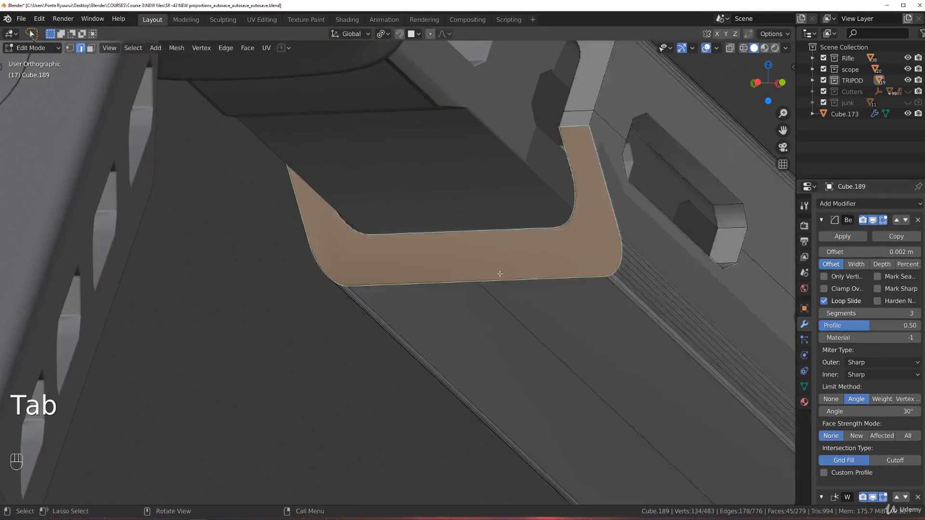
scroll(511, 276, "up", 3)
scroll(530, 281, "down", 5)
key("Tab")
key("Tab")
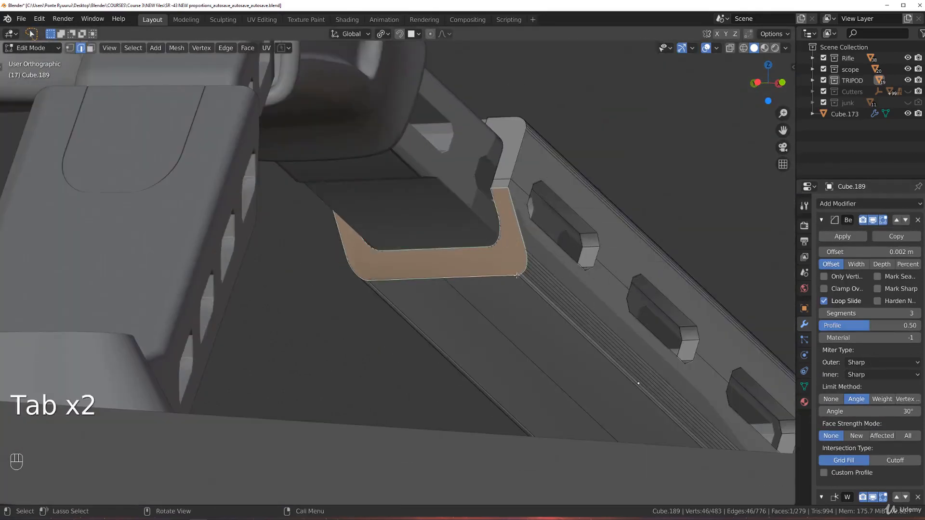
right_click(488, 269)
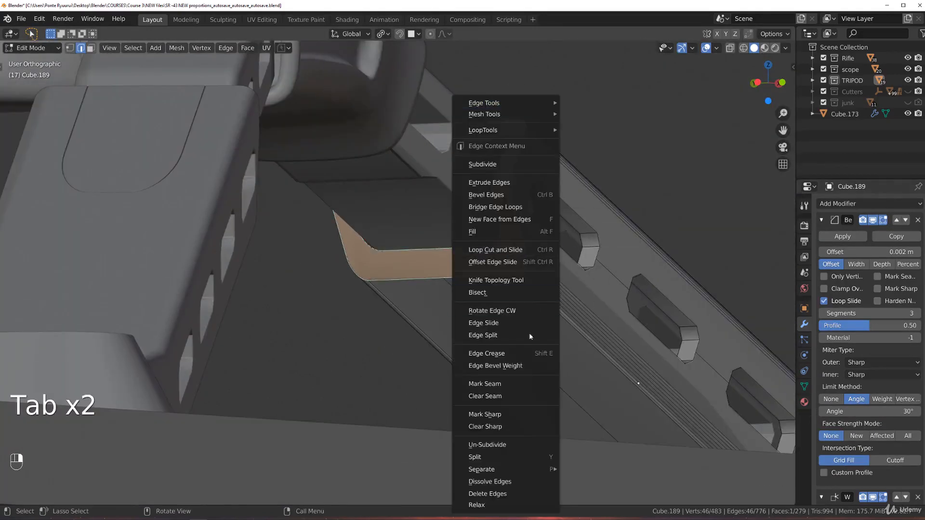
left_click(523, 419)
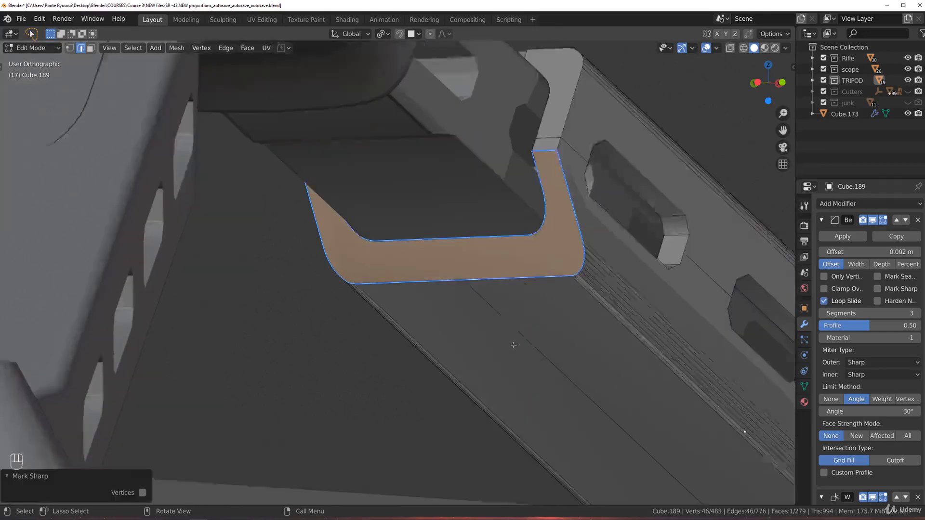
key("Tab")
Inspect the shading of the trimmed leg end from several angles, return to the full front view, and deselect everything.
scroll(567, 247, "up", 5)
scroll(612, 253, "down", 5)
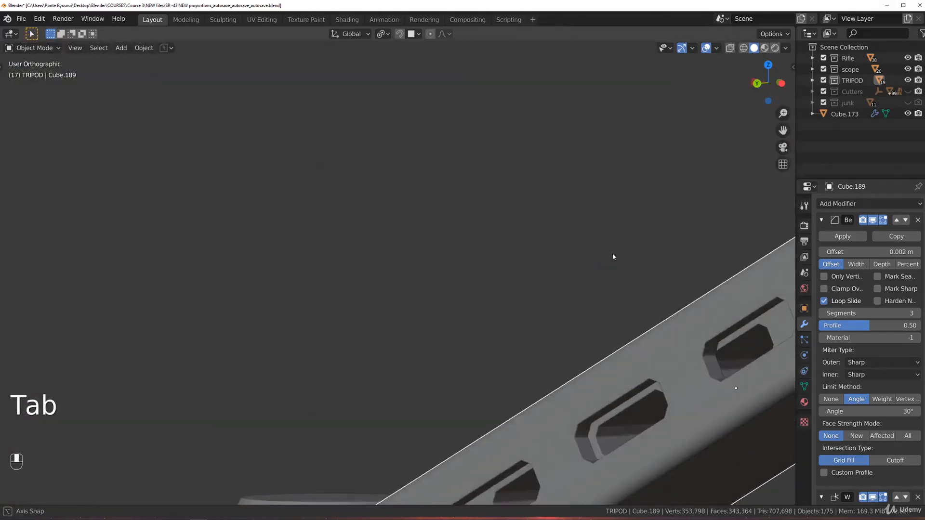
middle_click_drag(622, 252, 278, 264, "shift")
scroll(232, 240, "up", 2)
scroll(260, 237, "up", 2)
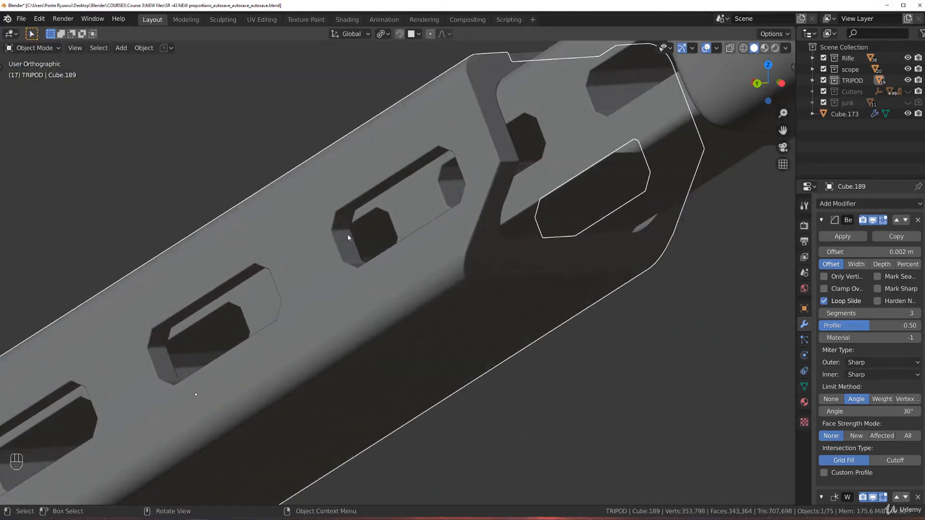
scroll(424, 240, "down", 4)
middle_click_drag(443, 243, 338, 232)
key("KP_1")
scroll(375, 202, "down", 8)
key("alt+a")
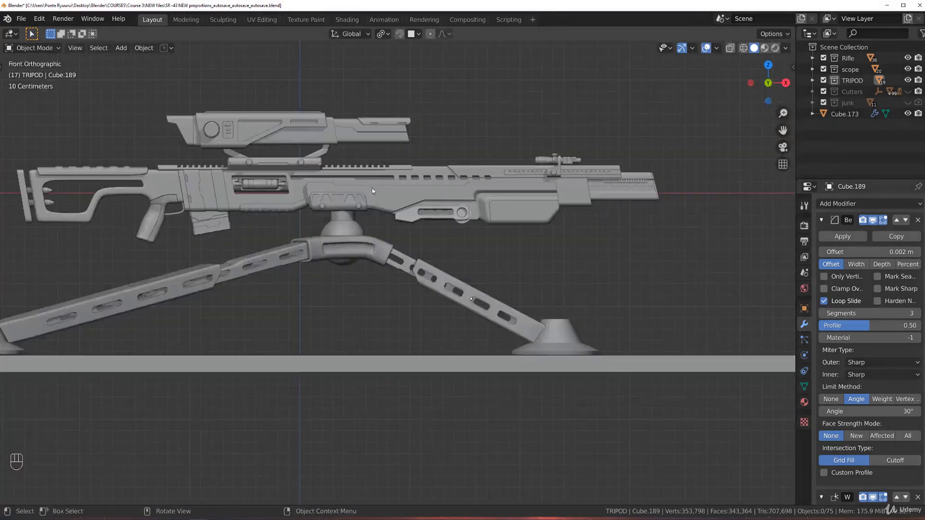
Inspect the trimmed outer leg ends and tripod feet from front, top and angled views.
scroll(530, 241, "up", 5)
middle_click_drag(625, 262, 437, 212, "shift")
middle_click_drag(436, 212, 428, 248)
scroll(428, 251, "down", 6)
middle_click_drag(323, 253, 598, 201, "shift")
scroll(192, 155, "up", 4)
key("KP_7")
scroll(230, 294, "down", 4)
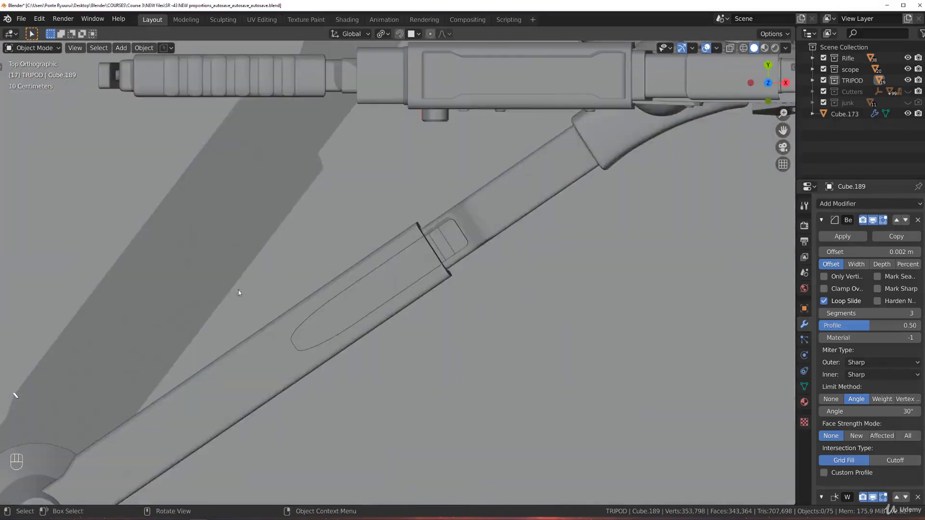
scroll(404, 178, "up", 3)
middle_click_drag(317, 268, 337, 205)
scroll(337, 204, "up", 4)
middle_click_drag(399, 201, 437, 187, "shift")
middle_click_drag(437, 187, 263, 307)
middle_click_drag(381, 232, 466, 243)
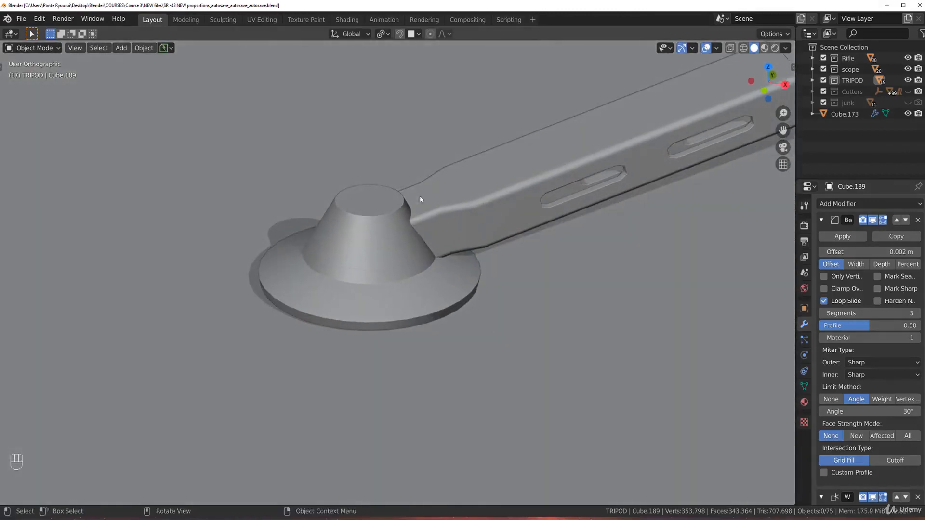
middle_click_drag(515, 205, 354, 226)
Scale the face loop at the foot end of the outer leg section to 0.794 along local Y.
left_click(441, 243)
key("Tab")
key("Tab")
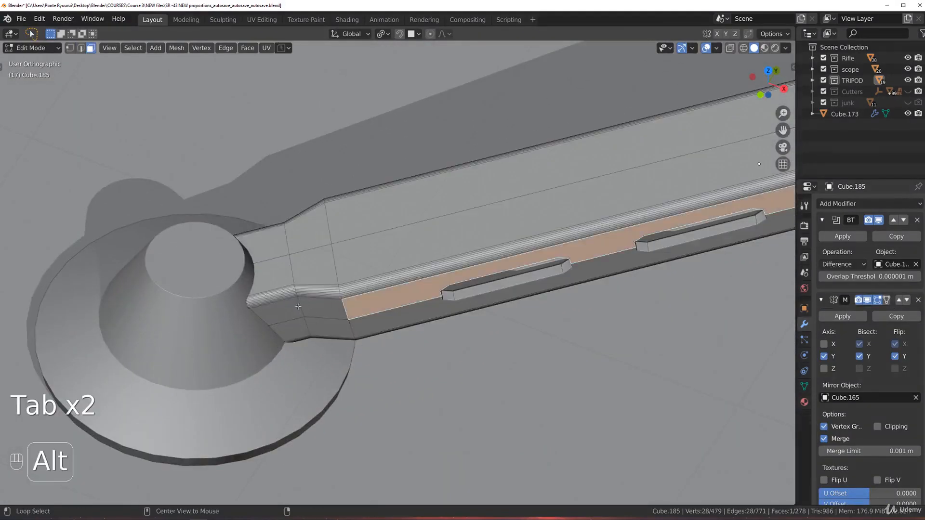
left_click(276, 298, "alt")
key("s")
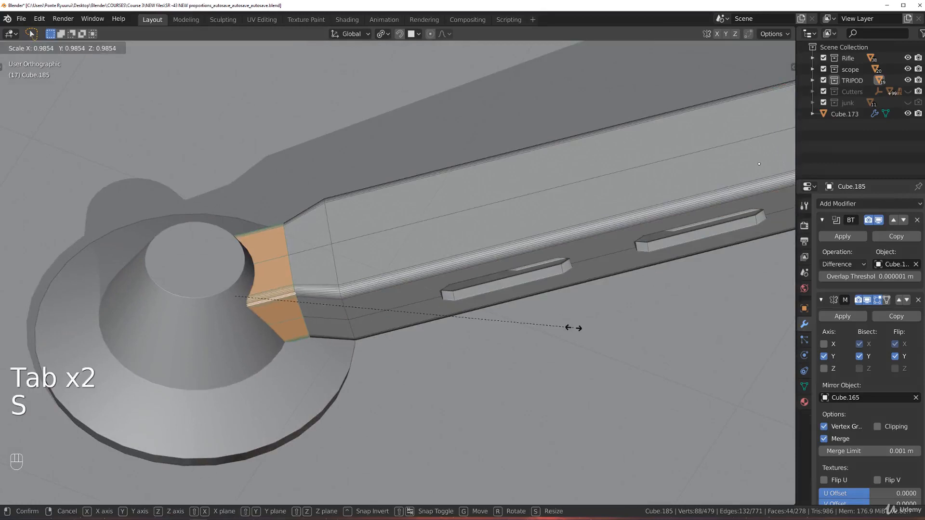
key("y")
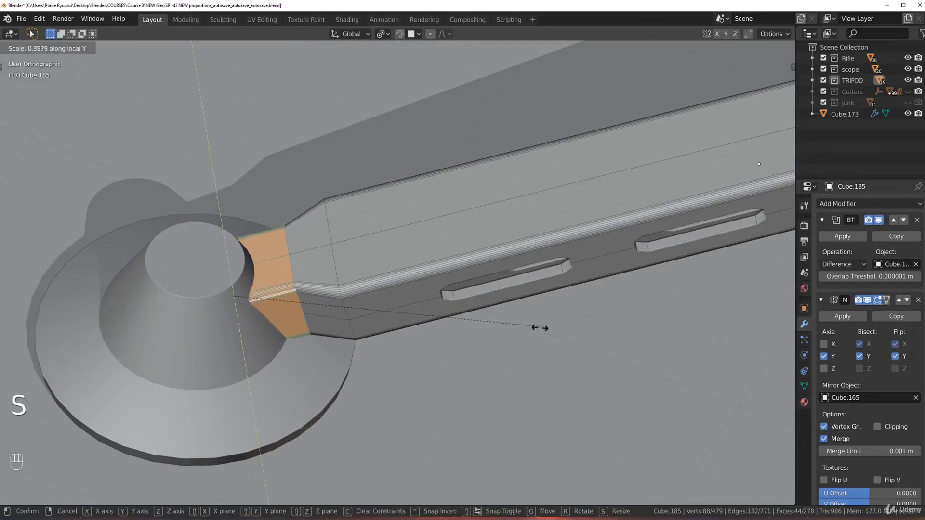
left_click(506, 329)
Try scaling the same leg-end face loop down along the local Z axis and return to Object Mode.
key("s")
key("z")
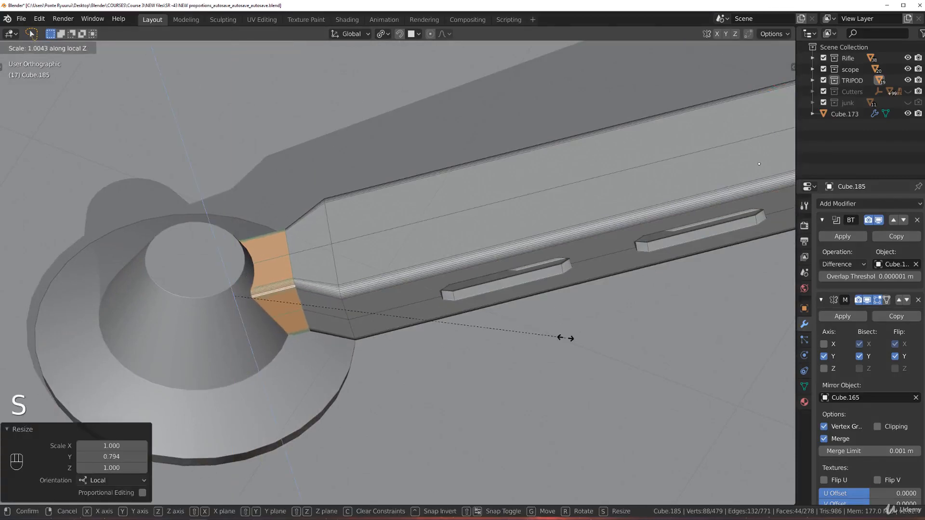
left_click(455, 337)
middle_click_drag(455, 337, 468, 274)
key("Tab")
scroll(470, 212, "down", 6)
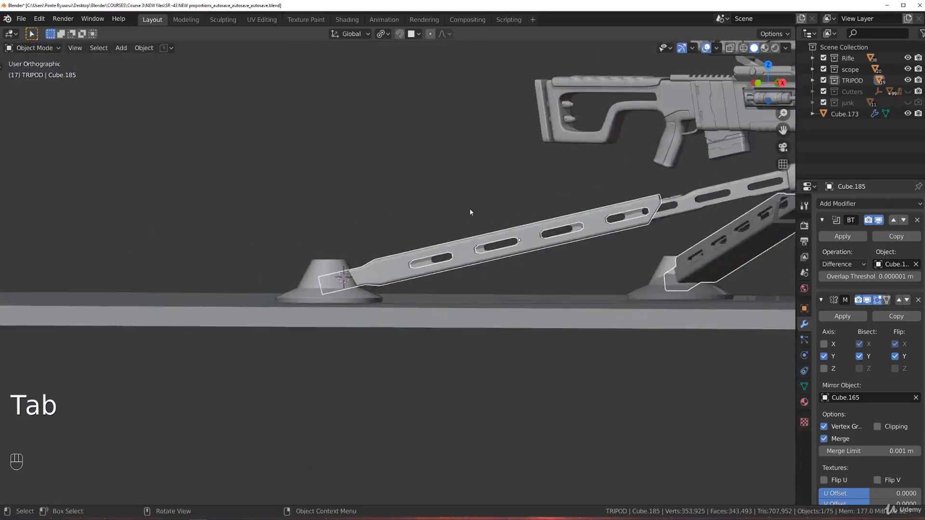
Inspect the narrowed leg end against the foot from several angles, switching the view to perspective.
middle_click_drag(471, 212, 472, 210)
left_click(471, 207)
middle_click_drag(460, 253, 469, 284)
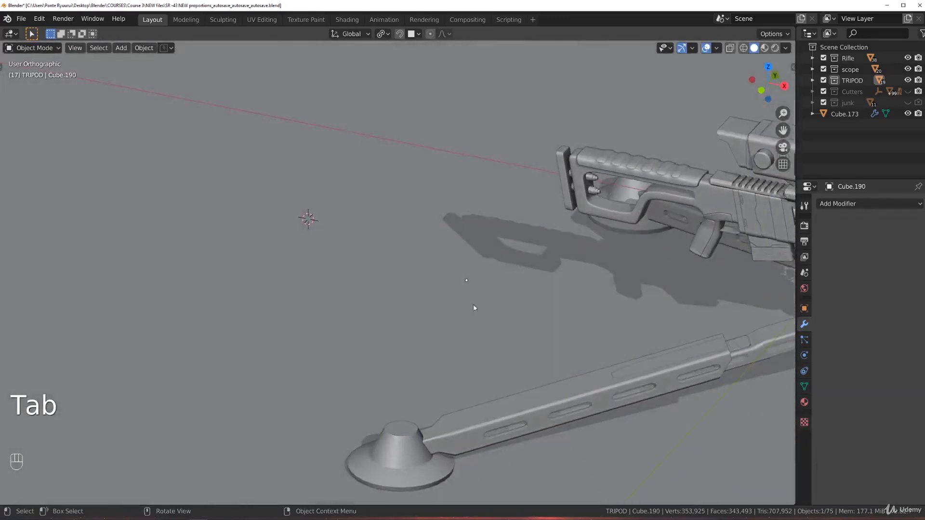
middle_click_drag(486, 354, 464, 201, "shift")
scroll(464, 212, "up", 5)
key("KP_5")
scroll(463, 227, "down", 5)
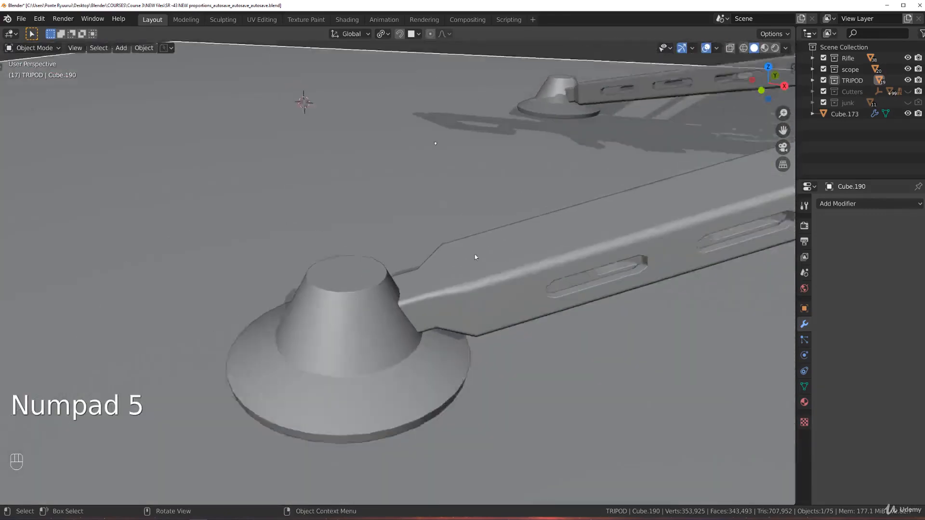
scroll(439, 225, "up", 3)
middle_click_drag(453, 218, 404, 258, "shift")
scroll(430, 216, "down", 4)
scroll(422, 326, "up", 3)
scroll(404, 259, "down", 7)
scroll(366, 285, "up", 5)
middle_click_drag(365, 287, 413, 225, "shift")
scroll(412, 226, "up", 2)
mouse_move(413, 226)
middle_mouse_down()
mouse_move(482, 197)
mouse_move(412, 224)
middle_mouse_up()
Undo the local Z scaling of the leg-end faces.
key("ctrl+z")
key("ctrl+z")
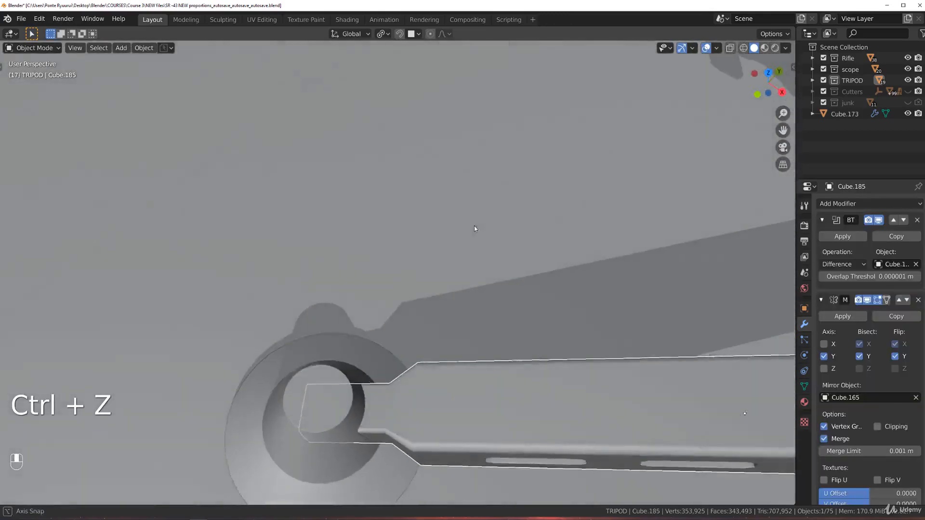
key("ctrl+z")
middle_click_drag(453, 336, 521, 168, "shift")
key("ctrl+z")
scroll(488, 207, "up", 2)
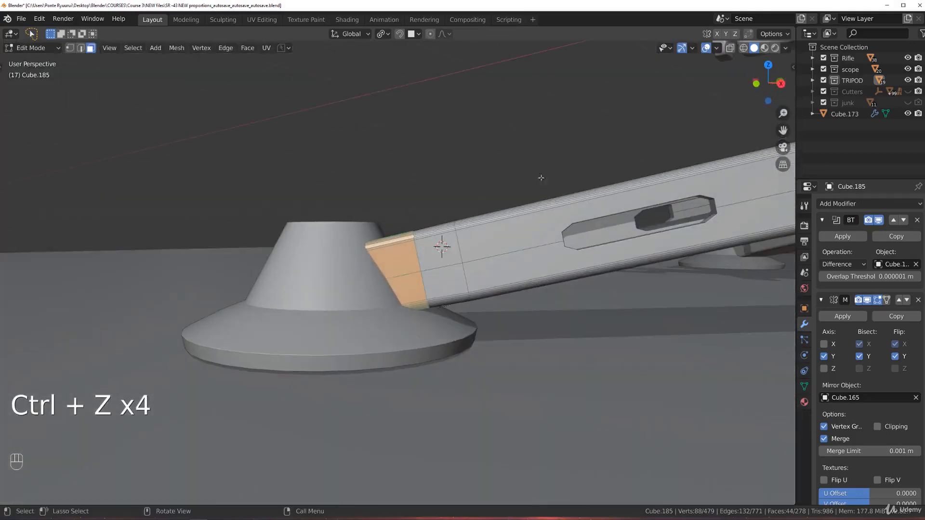
key("s")
key("z")
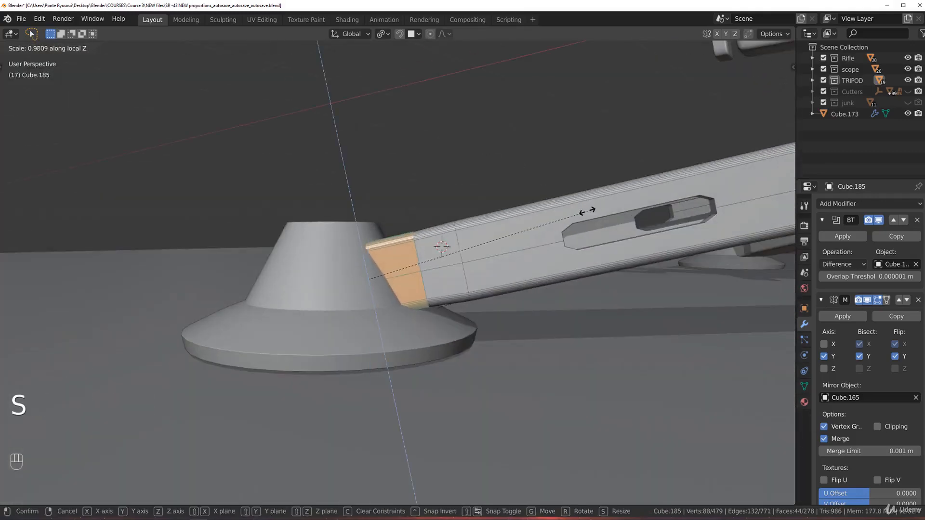
right_click(535, 226)
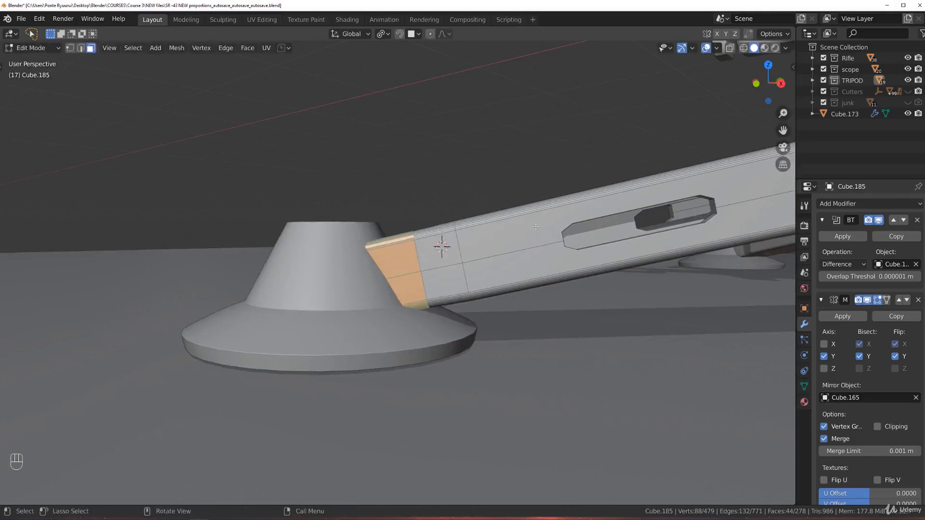
Isolate the outer leg section, raise the underside faces of its narrow end about 0.053 m along local Z, and return to the full scene.
middle_click_drag(496, 269, 485, 271)
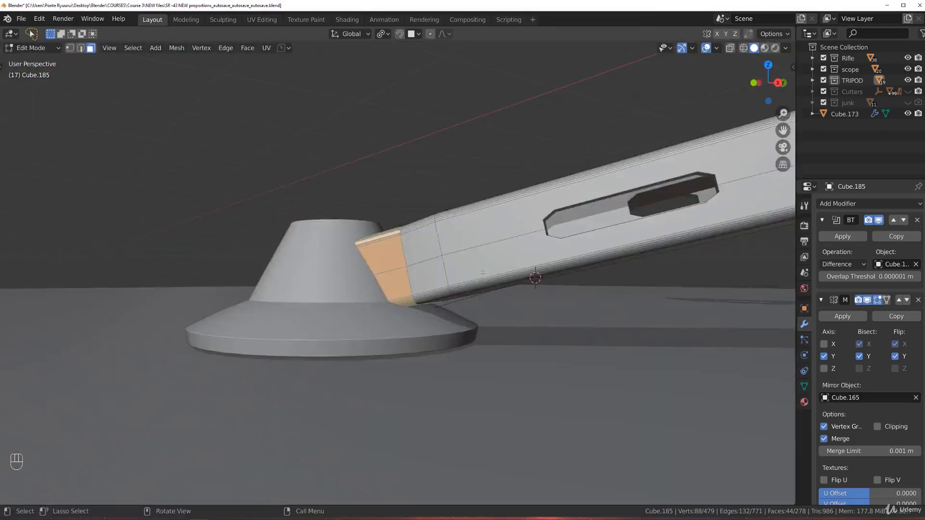
key("/")
middle_click_drag(347, 289, 395, 188)
scroll(484, 208, "up", 5)
middle_click_drag(426, 230, 401, 257, "shift")
scroll(401, 257, "up", 3)
left_click(401, 258)
left_click(412, 272, "shift")
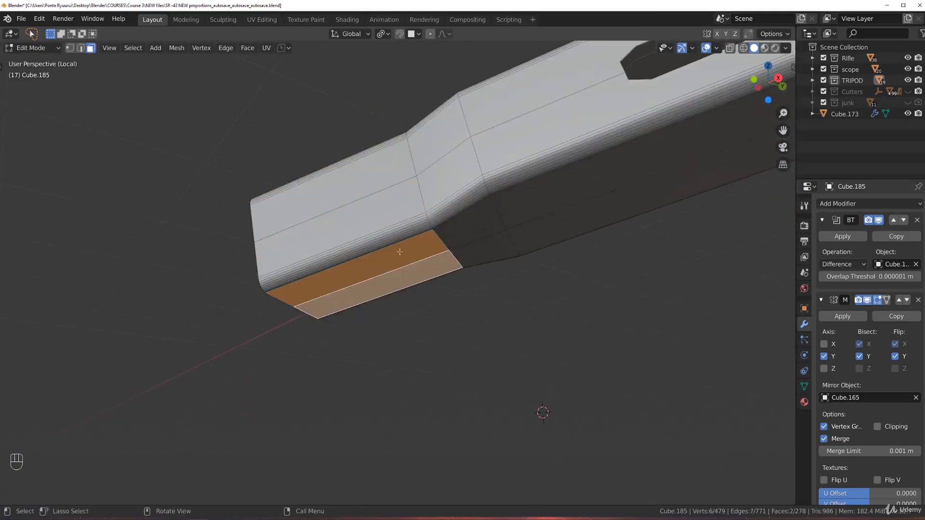
left_click(386, 227, "ctrl")
key("ctrl+z")
left_click(388, 228, "ctrl")
middle_click_drag(389, 227, 518, 256)
key("g")
key("z")
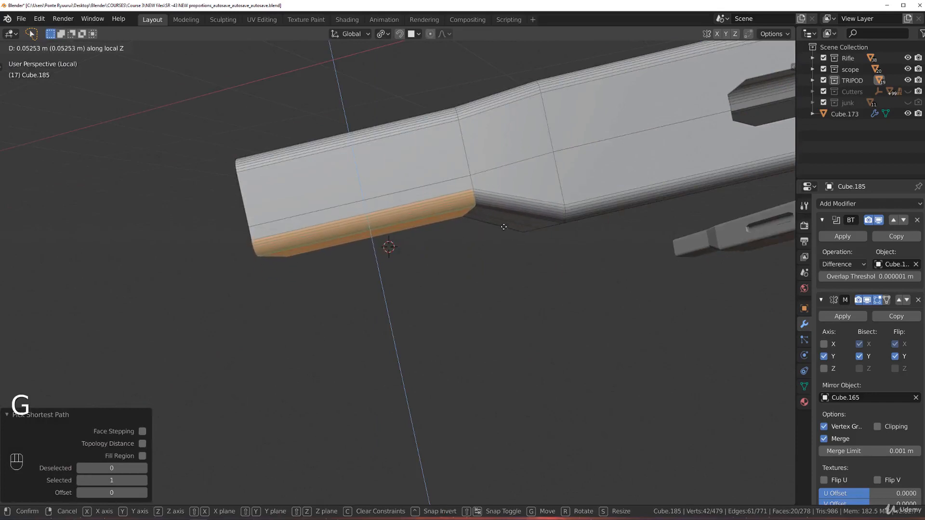
left_click(503, 227)
key("Tab")
key("KP_Divide")
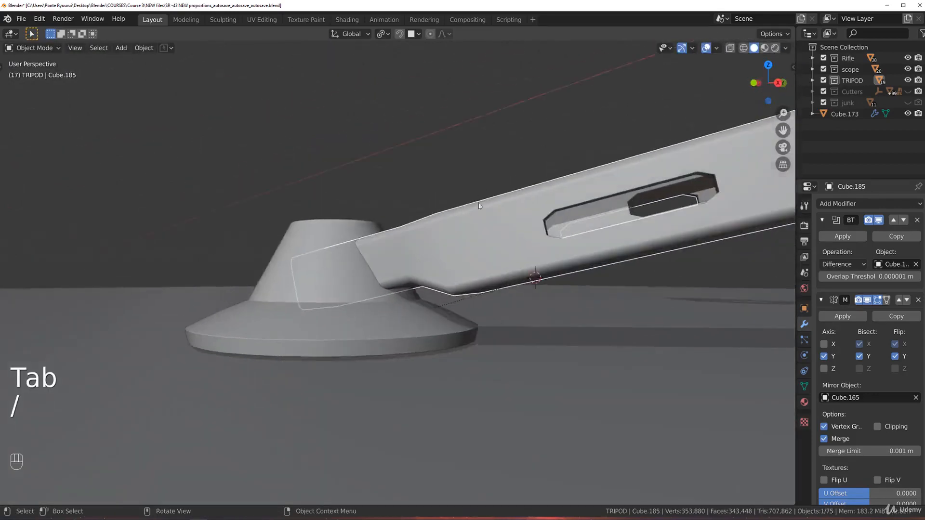
Narrow the face loop at the outer leg's foot end slightly further along local Y.
left_click(485, 177)
middle_click_drag(472, 200, 447, 253)
scroll(466, 199, "up", 3)
middle_click_drag(447, 209, 452, 233)
left_click(452, 233)
key("Tab")
key("Tab")
left_click(428, 248)
left_click(443, 236, "alt")
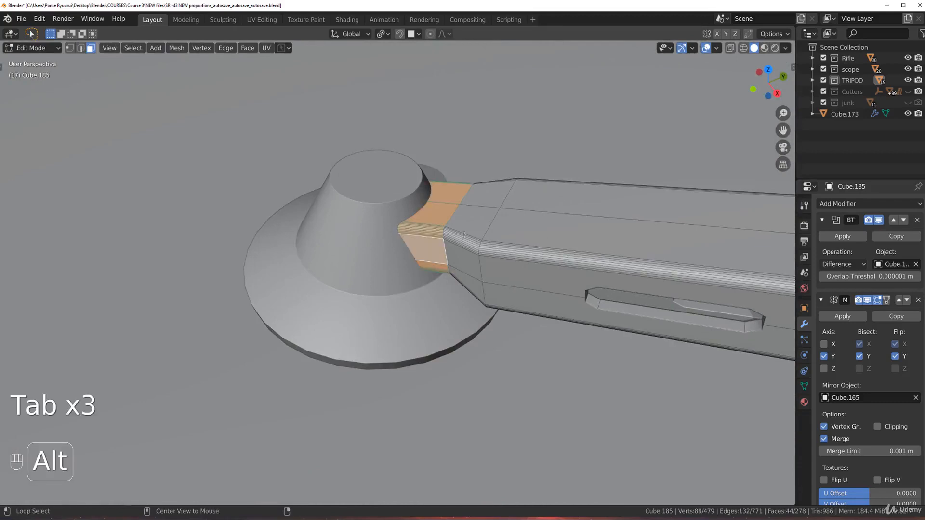
key("s")
key("y")
key("y")
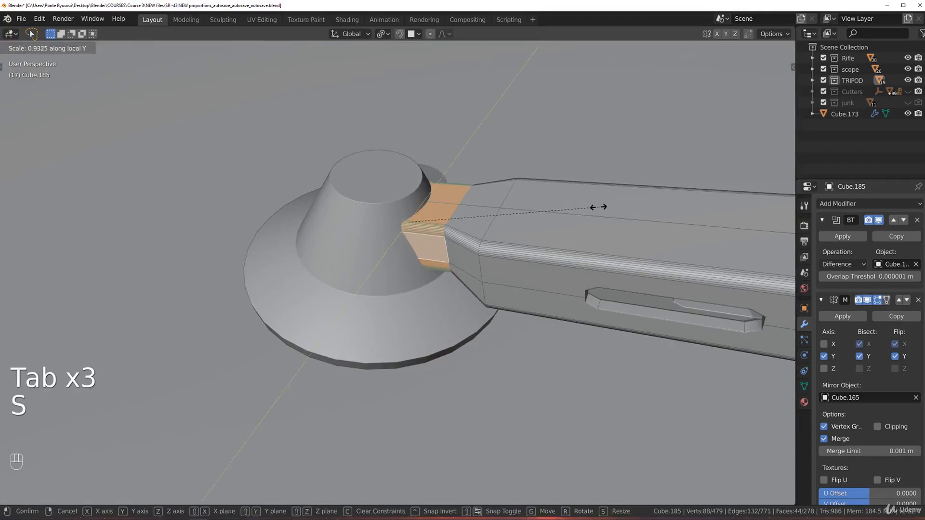
left_click(586, 206)
key("Tab")
Isolate the outer leg section and merge the faces of its foot-end cap into a single face.
middle_click_drag(482, 246, 590, 427)
scroll(570, 275, "up", 2)
middle_click_drag(570, 274, 585, 226)
middle_click_drag(585, 226, 407, 283, "shift")
left_click(366, 294)
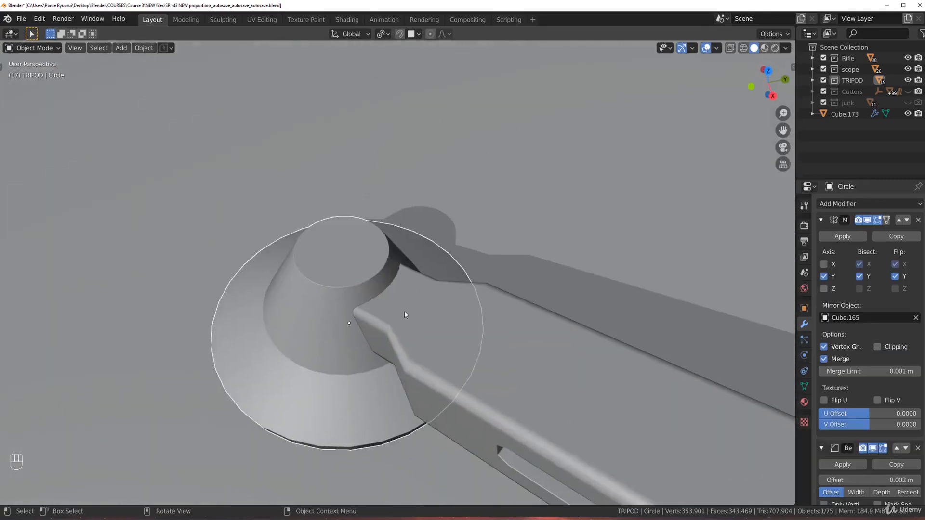
key("Tab")
key("Tab")
left_click(422, 312)
key("KP_Divide")
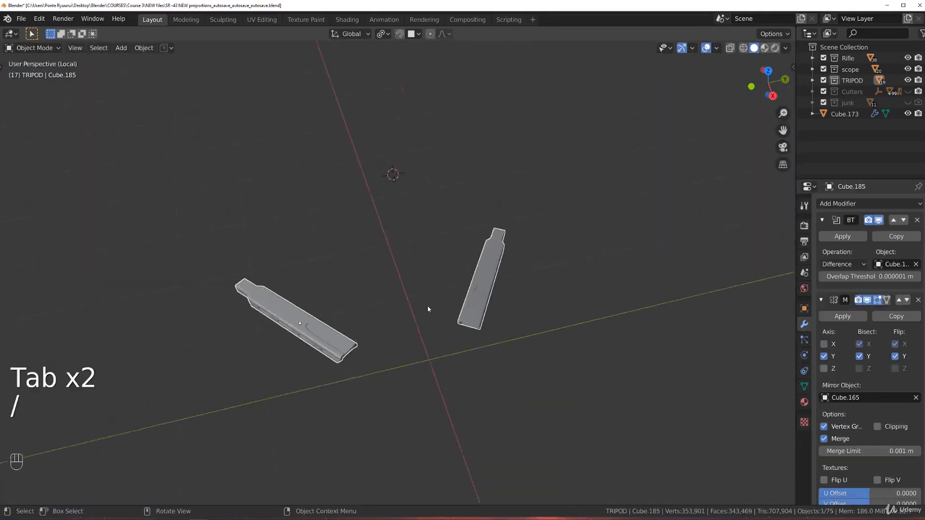
middle_click_drag(365, 292, 409, 270)
scroll(430, 185, "up", 3)
scroll(376, 268, "up", 3)
key("Tab")
left_click(301, 260)
left_click(280, 267, "shift")
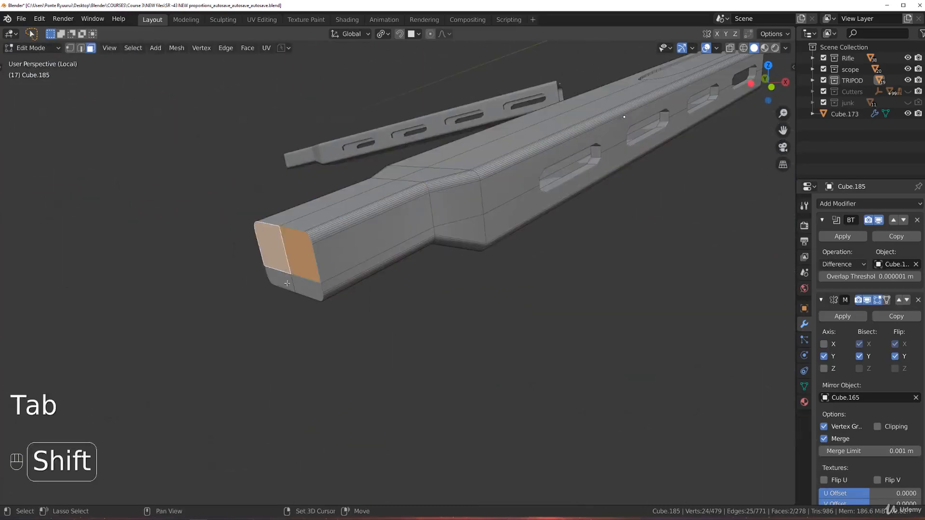
left_click(312, 283, "shift")
key("f")
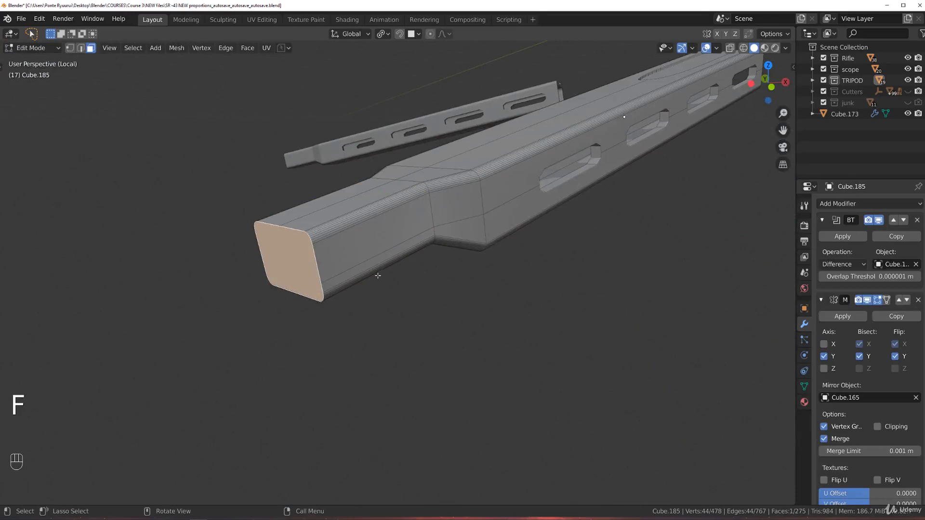
Expand the selection to the whole narrow end block, duplicate it in place, and separate the duplicate into its own object.
key("ctrl+KP_Add")
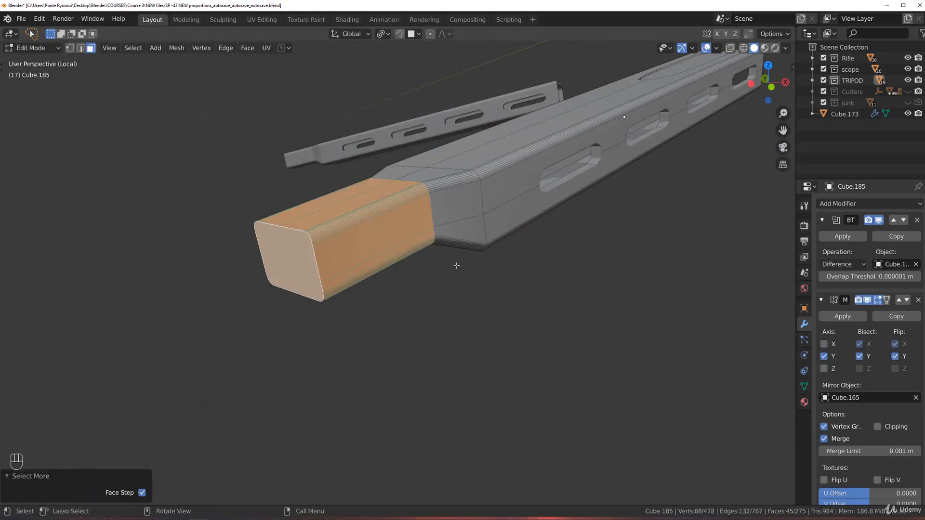
key("shift+d")
right_click(399, 201)
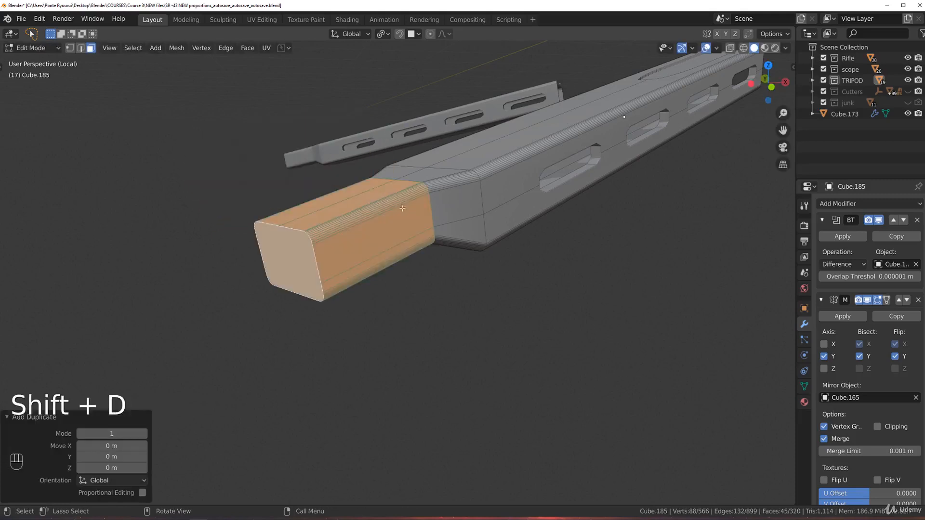
key("p")
left_click(402, 208)
key("Tab")
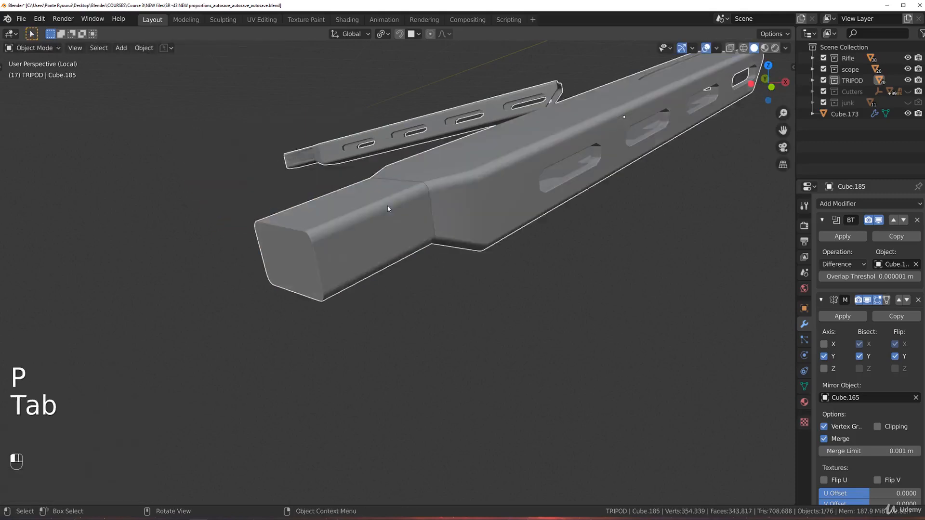
Isolate the separated end block together with the foot and fill the block's open end with a face.
key("KP_Divide")
left_click(368, 258, "shift")
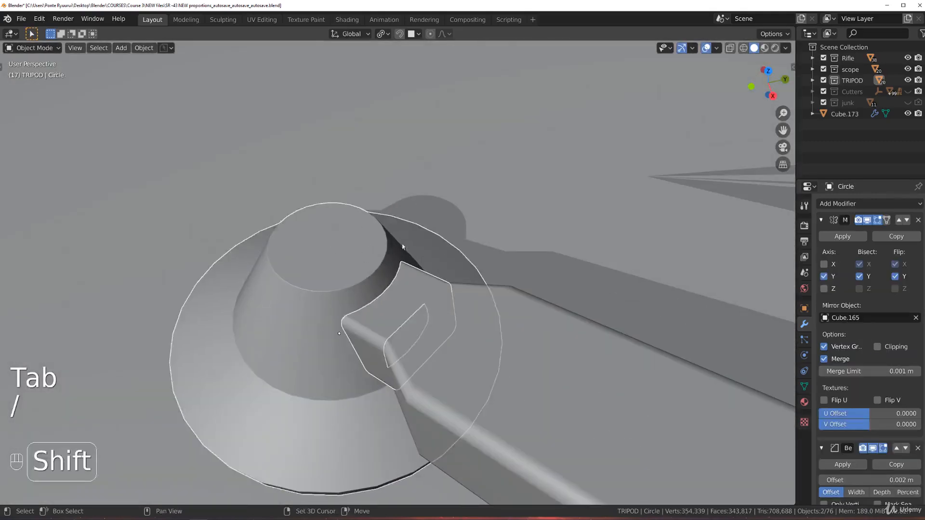
key("KP_Divide")
key("Tab")
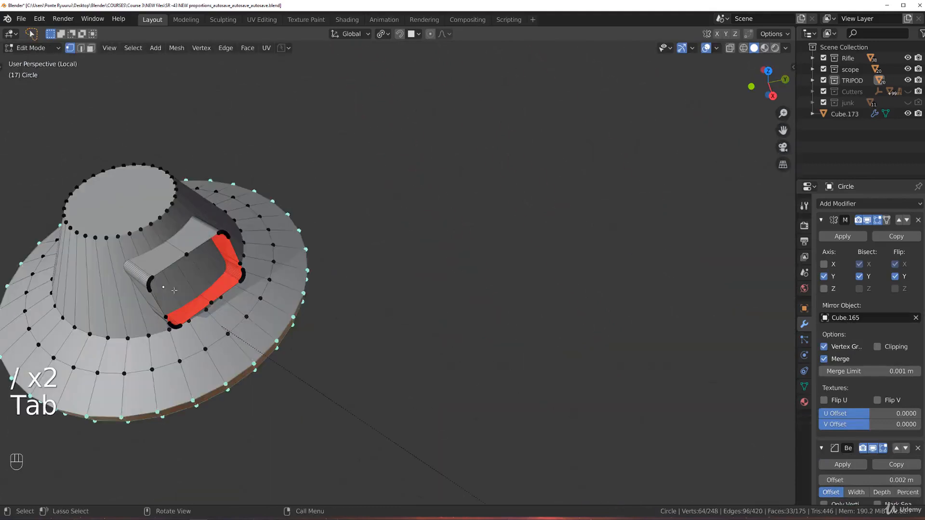
left_click(184, 252, "alt")
key("Tab")
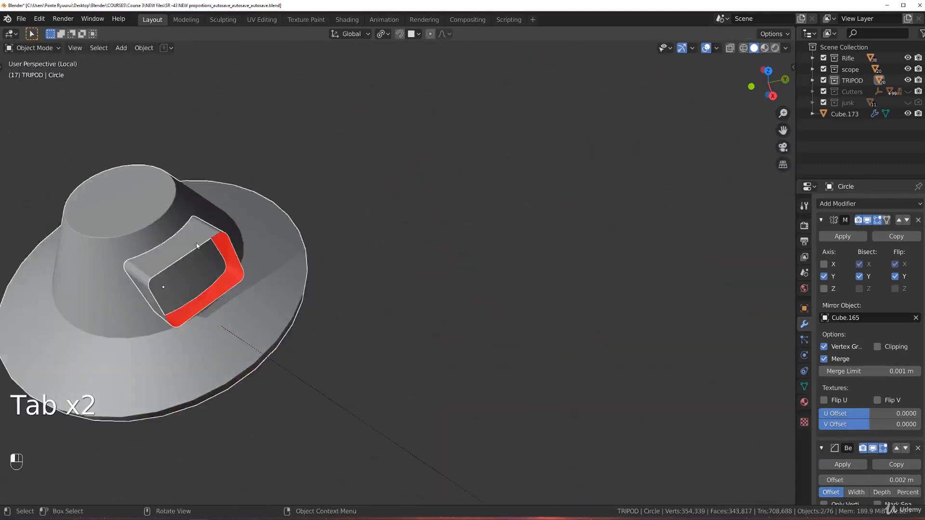
left_click(198, 247)
key("Tab")
key("f")
middle_click_drag(215, 258, 323, 262)
key("Tab")
Set the separated block's origin to its geometry and scale it uniformly by 1.094.
scroll(321, 261, "up", 3)
scroll(323, 261, "down", 1)
key("s")
right_click(328, 260)
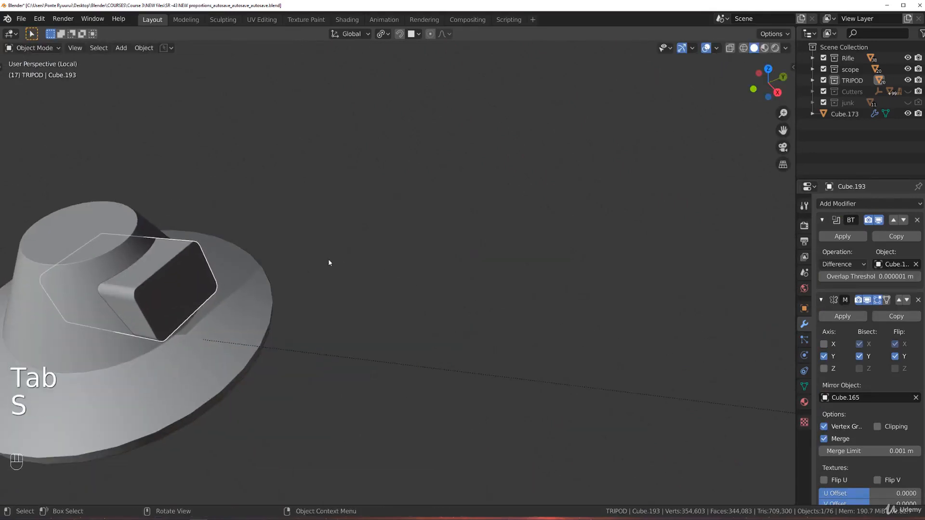
key("shift+s")
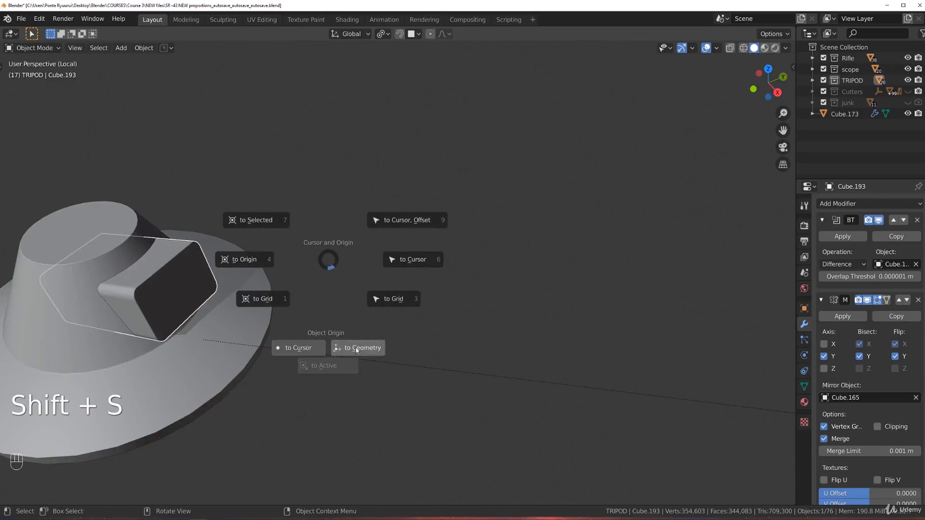
left_click(357, 348)
middle_click_drag(279, 305, 353, 284, "shift")
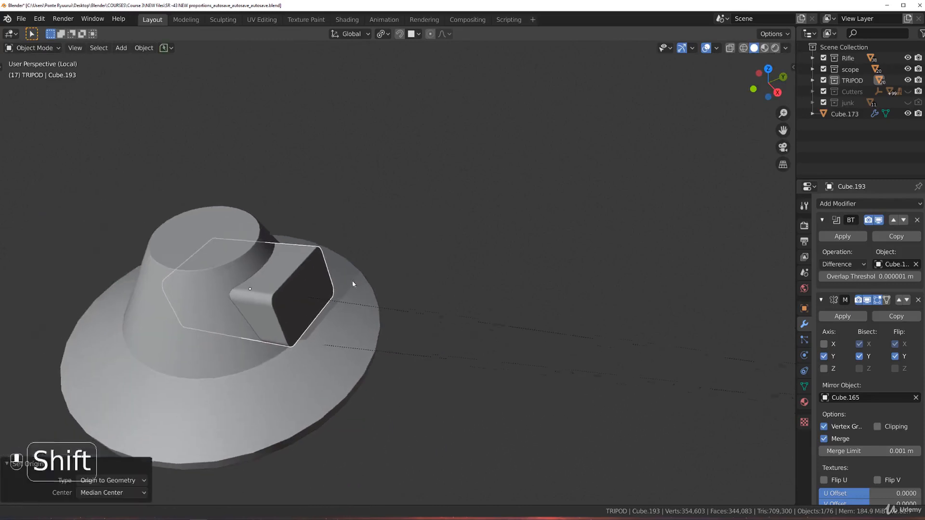
key("s")
left_click(422, 285)
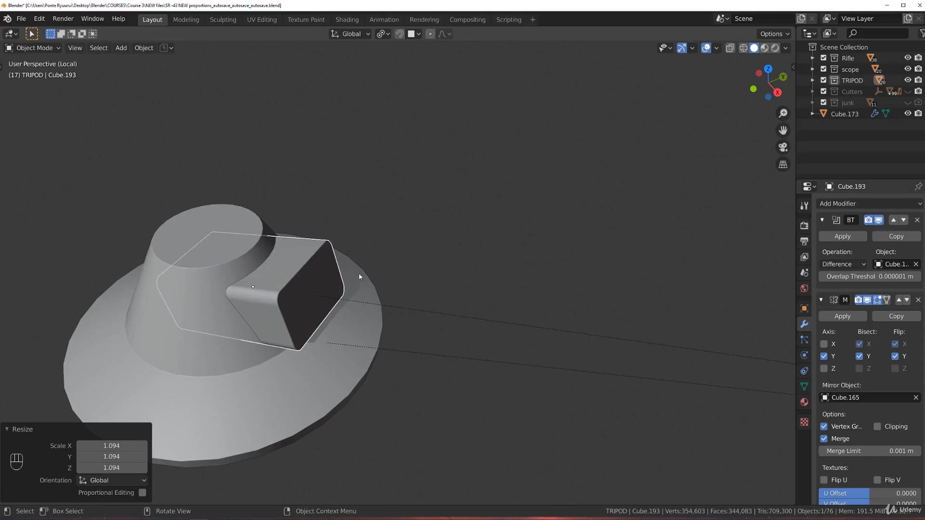
Select the block's top faces with their rounded edge faces and raise them about 0.0217 m along the local Z axis.
key("Tab")
left_click(285, 275)
left_click(306, 258, "shift")
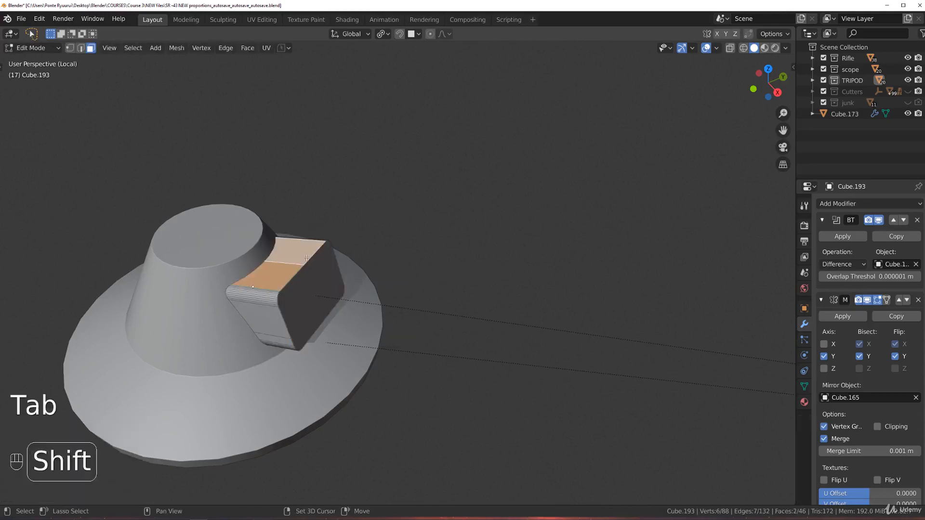
right_click(253, 303, "ctrl")
key("ctrl+z")
left_click(251, 302, "ctrl")
middle_click_drag(251, 302, 227, 353)
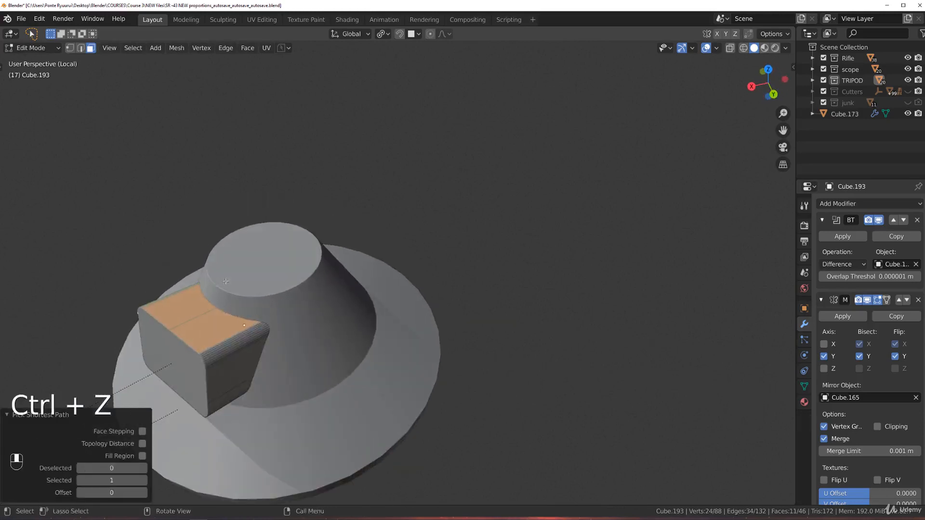
scroll(229, 356, "up", 2)
middle_click_drag(242, 318, 373, 266, "shift")
scroll(347, 316, "up", 2)
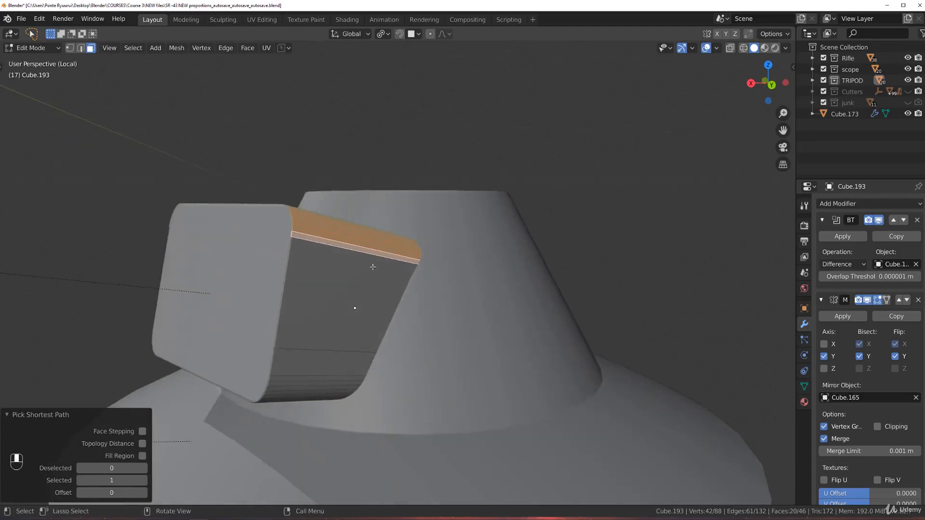
key("g")
key("z")
key("z")
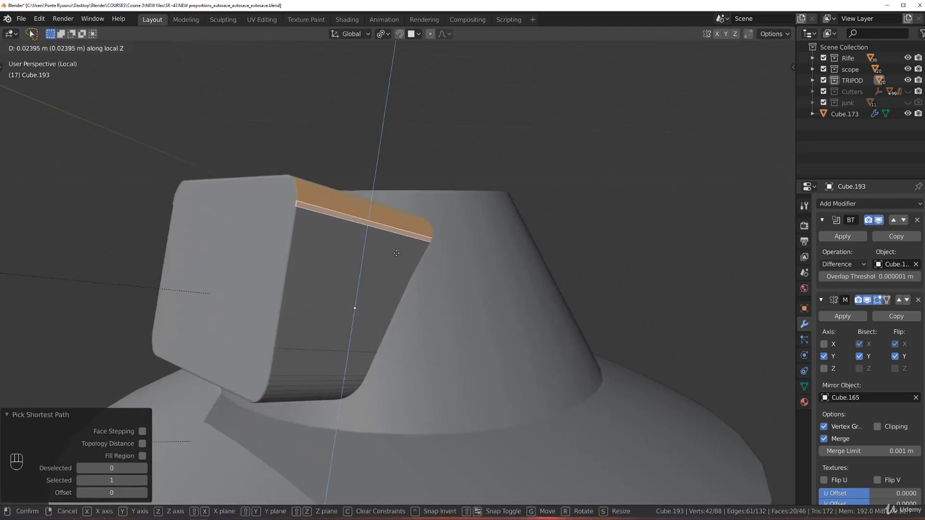
left_click(396, 248)
middle_click_drag(397, 248, 490, 271)
scroll(490, 271, "down", 3)
From the top view, shift the round foot slightly relative to the block.
key("grave")
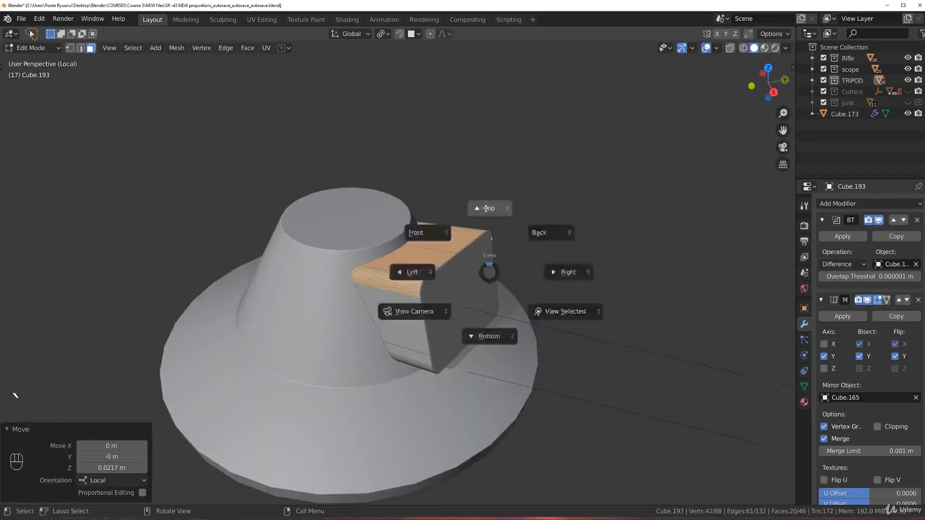
left_click(488, 192)
scroll(492, 257, "down", 3)
key("Tab")
scroll(492, 257, "up", 4)
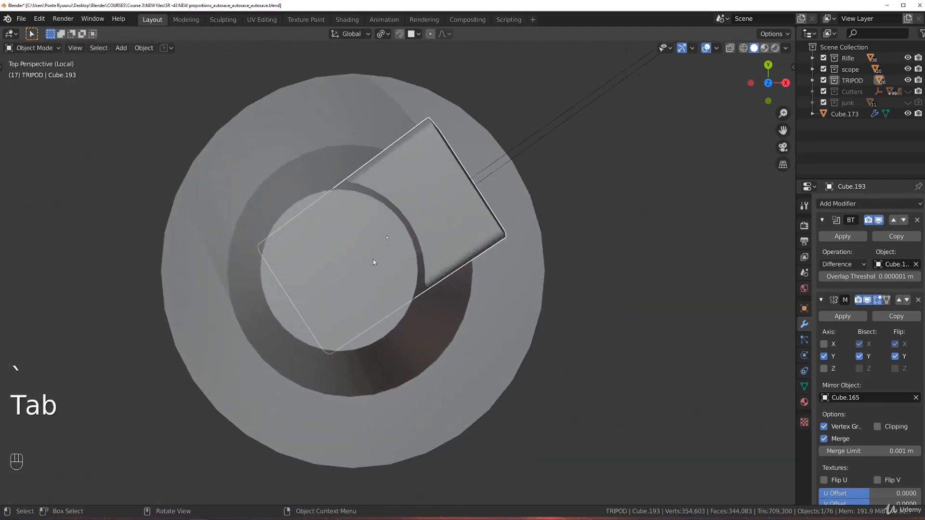
left_click(407, 281)
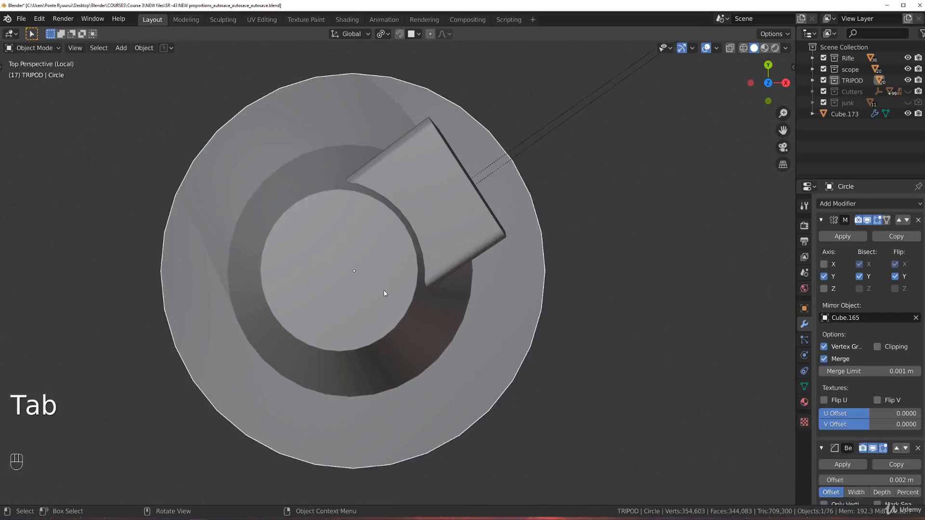
key("g")
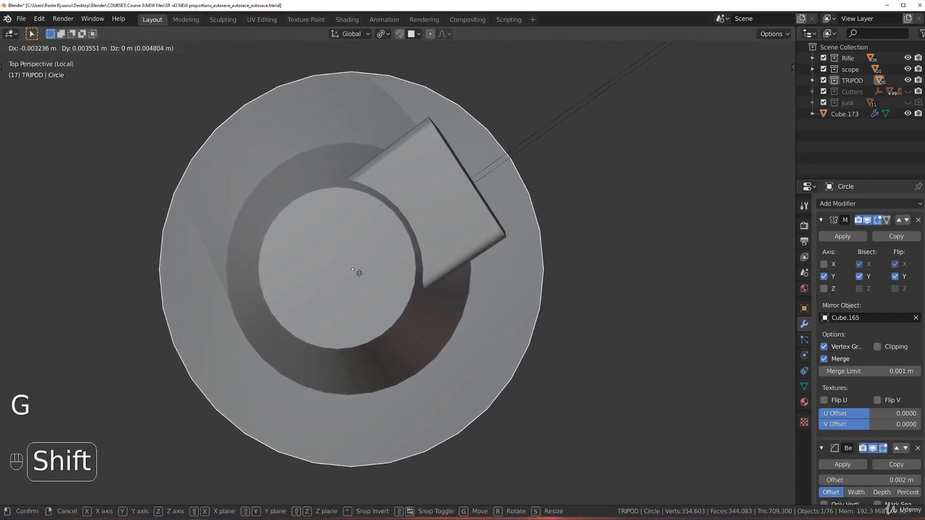
left_click(366, 274)
key("Tab")
key("Tab")
Add seven evenly spaced horizontal loop cuts around the foot's conical side.
scroll(424, 317, "down", 2)
middle_click_drag(423, 317, 351, 272)
middle_click_drag(349, 161, 351, 238, "shift")
scroll(350, 238, "up", 2)
key("Tab")
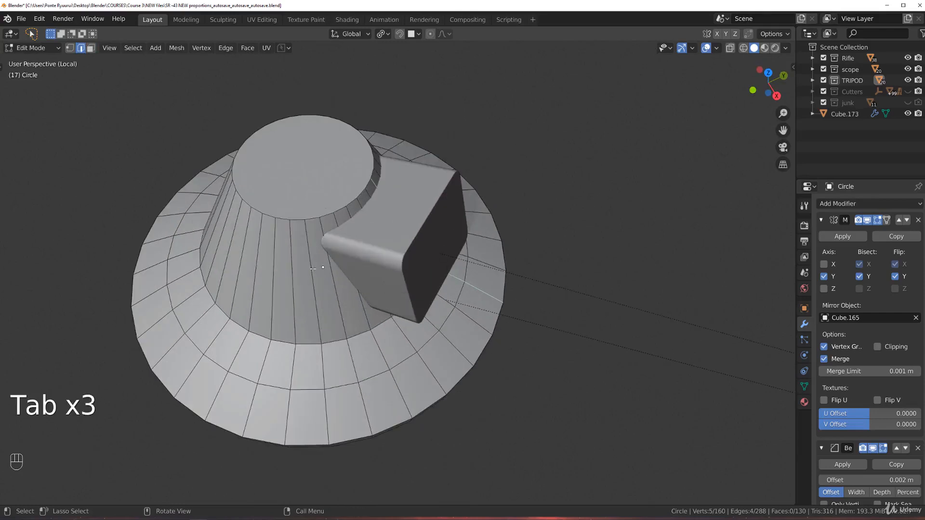
key("ctrl+r")
scroll(313, 265, "up", 6)
left_click(313, 250)
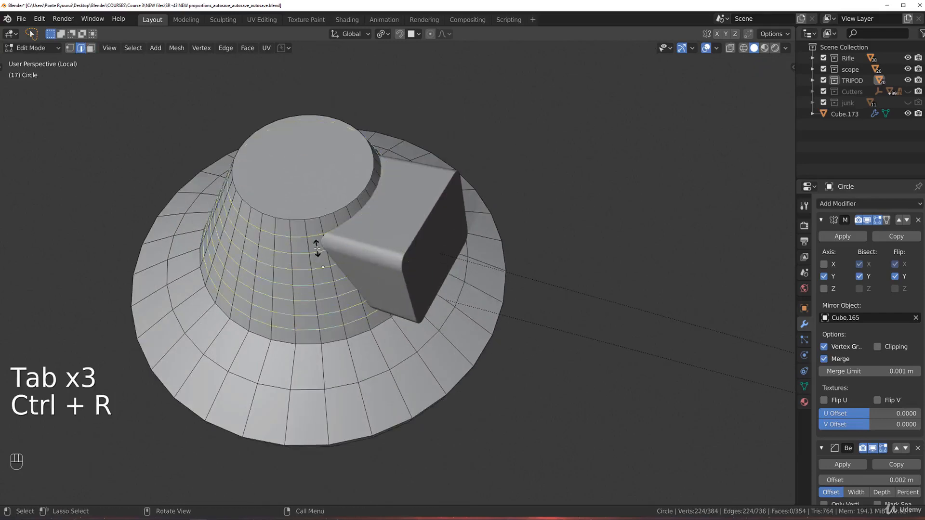
key("Tab")
left_click(312, 133)
scroll(314, 185, "up", 2)
middle_click_drag(314, 185, 365, 219, "shift")
key("Tab")
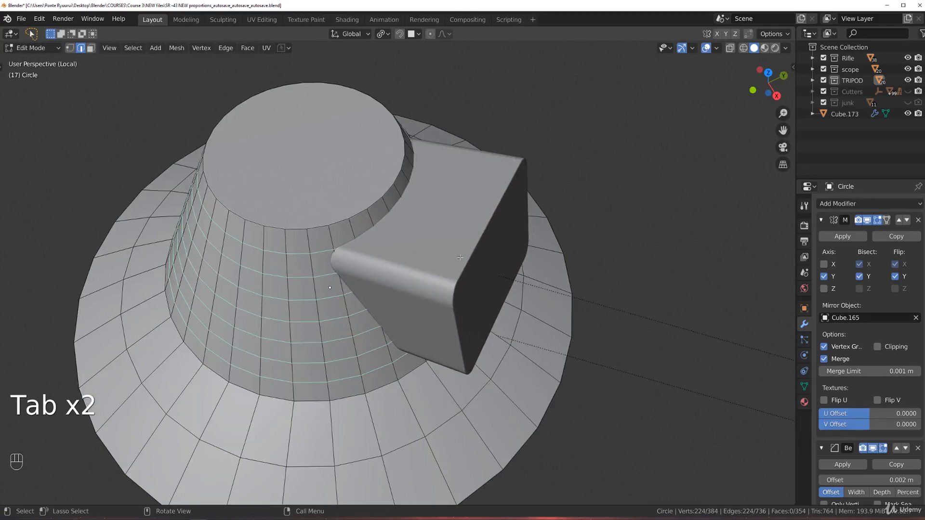
key("Tab")
Leave isolation and scale the end block by 1.158 along its local Y axis.
key("slash")
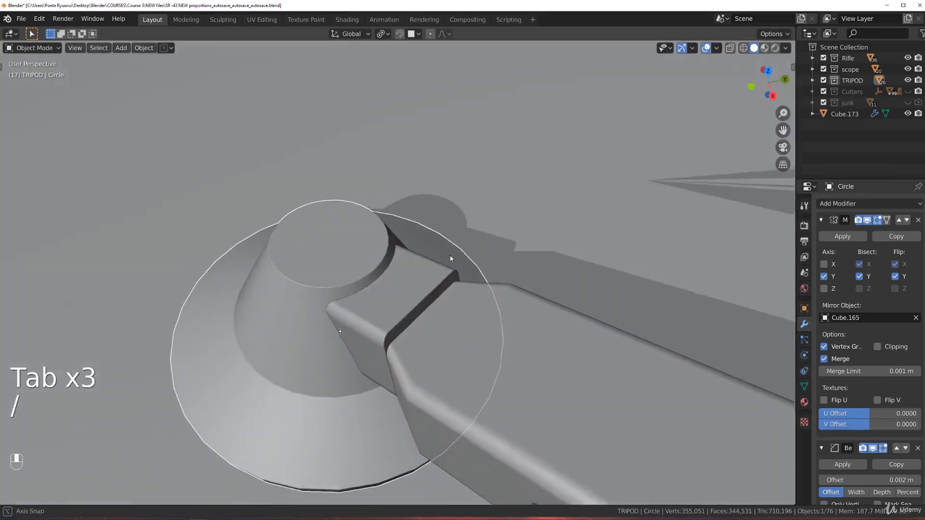
left_click(456, 262)
key("s")
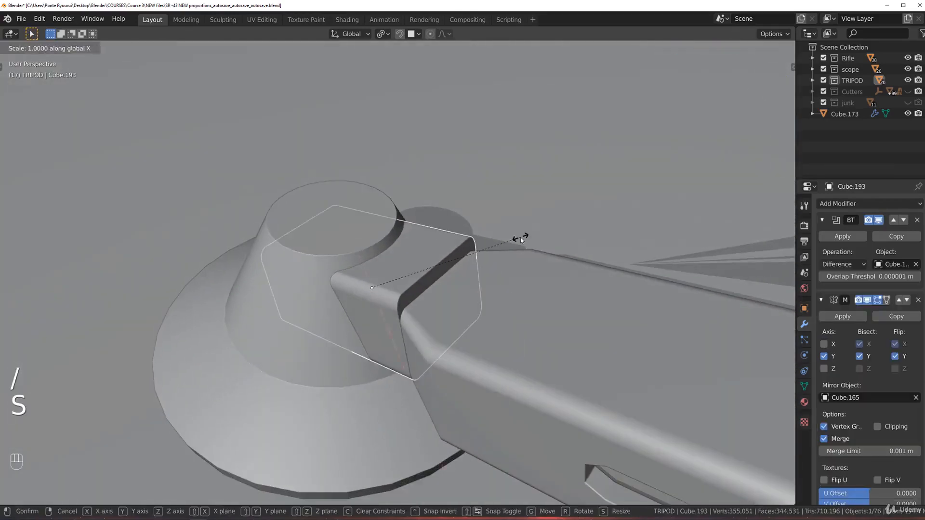
key("x")
key("x")
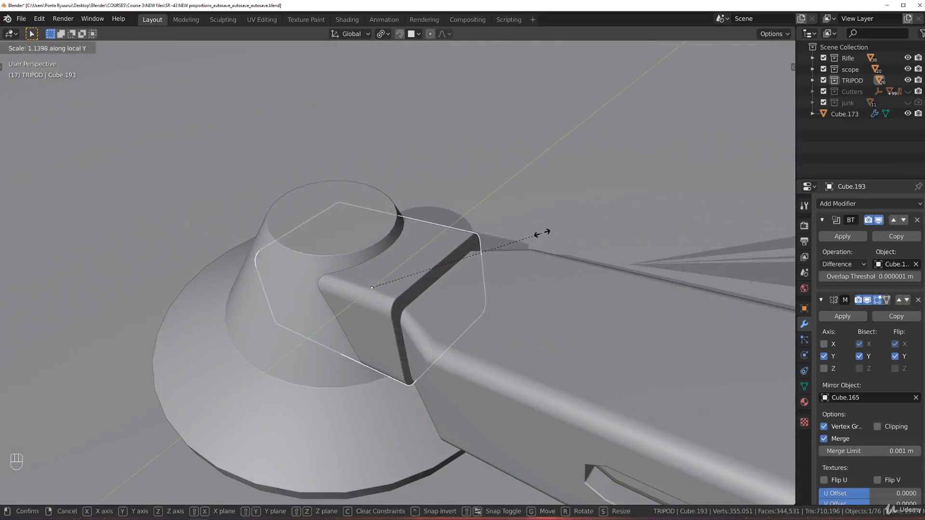
left_click(545, 233)
middle_click_drag(511, 240, 397, 126)
scroll(504, 253, "down", 3)
scroll(456, 271, "up", 4)
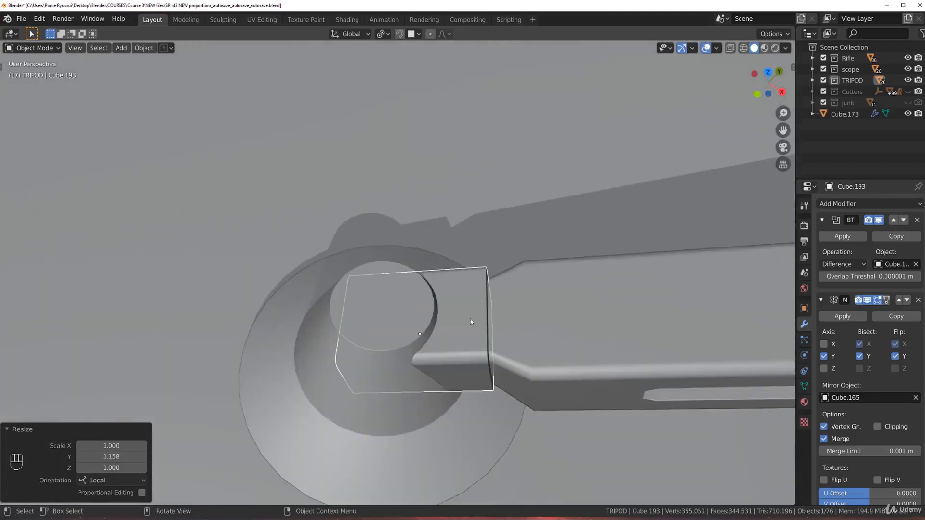
Isolate the end block together with the foot and remove the Boolean modifier from the block.
scroll(450, 323, "down", 2)
left_click(410, 316, "shift")
key("slash")
middle_click_drag(433, 304, 449, 259)
scroll(357, 341, "up", 4)
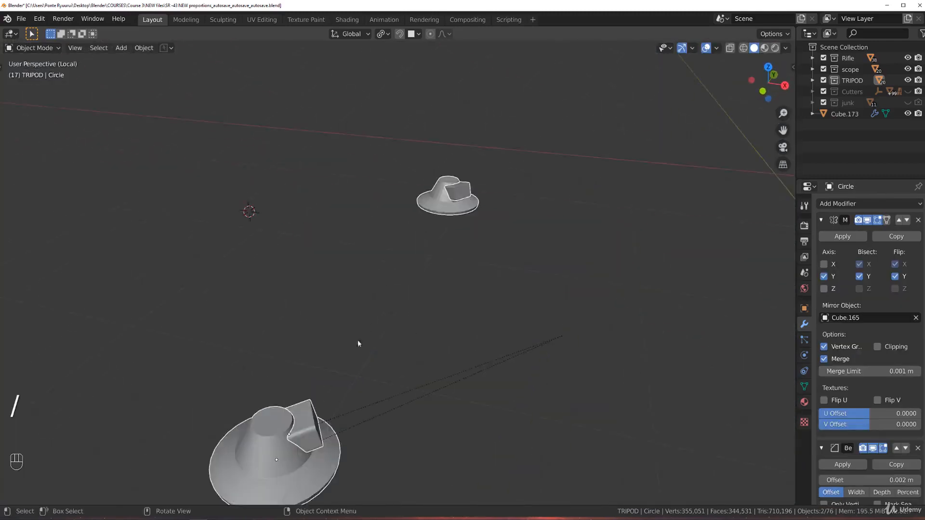
middle_click_drag(319, 375, 332, 285, "shift")
scroll(330, 284, "up", 1)
left_click(290, 270)
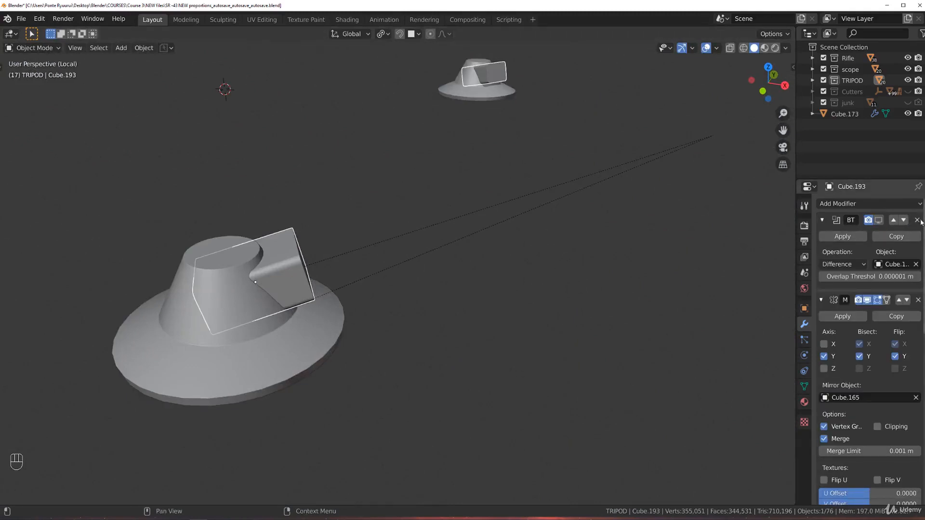
left_click(918, 220)
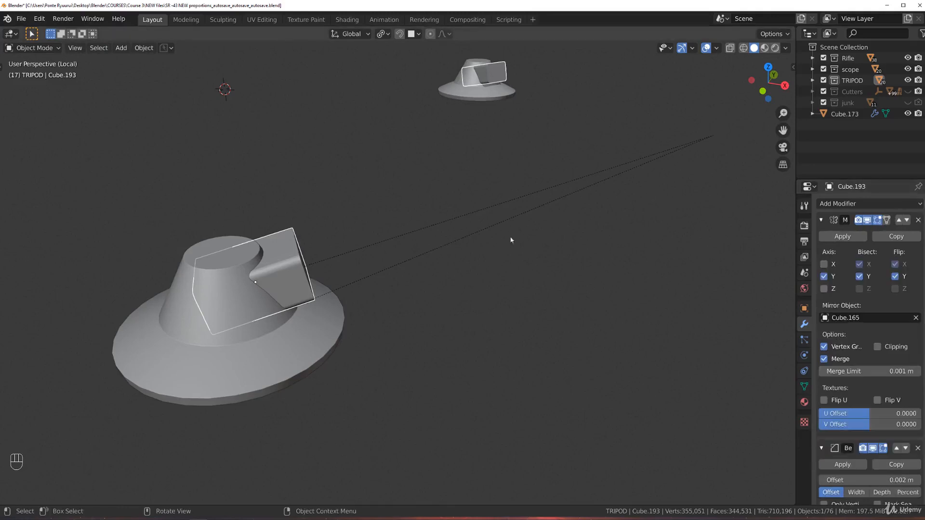
Return to the full scene and isolate the end block and the foot together once more.
key("slash")
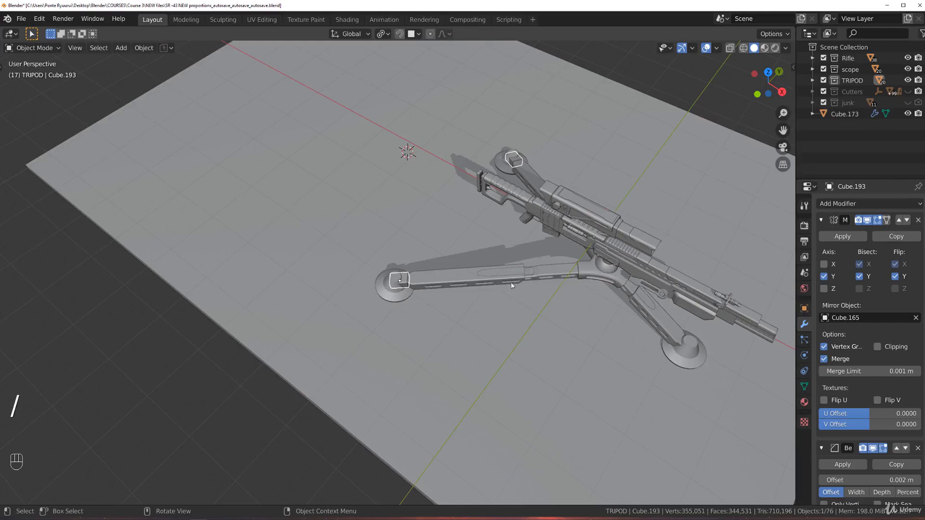
scroll(475, 283, "up", 7)
key("slash")
scroll(265, 374, "up", 4)
middle_click_drag(247, 383, 470, 233, "shift")
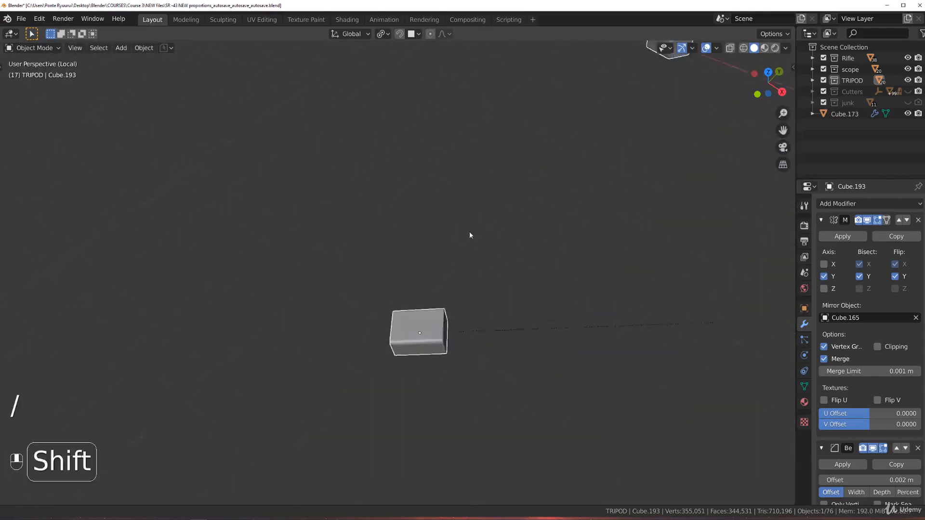
key("slash")
left_click(393, 293, "shift")
key("slash")
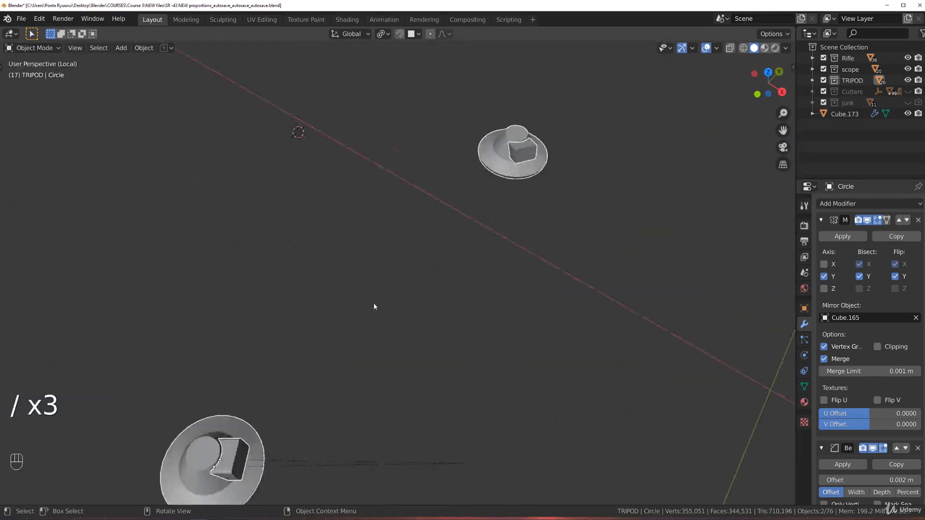
scroll(394, 302, "up", 2)
middle_click_drag(235, 429, 545, 169, "shift")
scroll(545, 169, "up", 3)
middle_click_drag(487, 208, 357, 192, "shift")
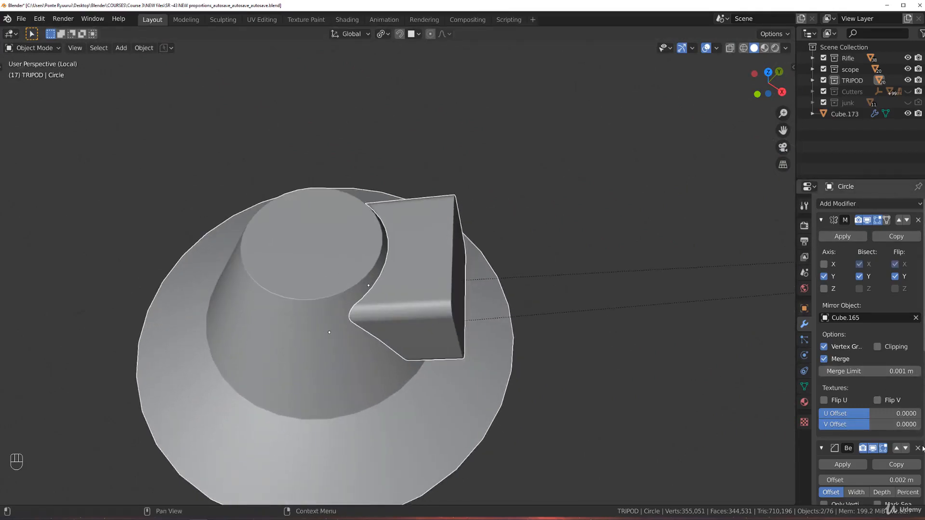
Try removing the Bevel and Weighted Normal modifiers from the foot, and undo the removals.
left_click(917, 448)
left_click(918, 449)
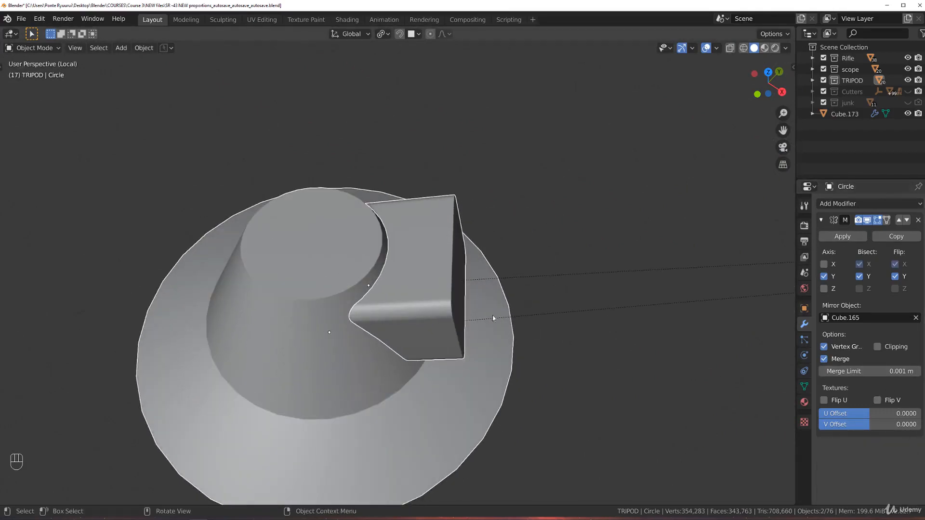
mouse_move(345, 291)
middle_mouse_down()
mouse_move(240, 236)
mouse_move(385, 234)
middle_mouse_up()
key("ctrl+z")
key("ctrl+z")
key("ctrl+z")
key("ctrl+z")
key("ctrl+z")
key("ctrl+z")
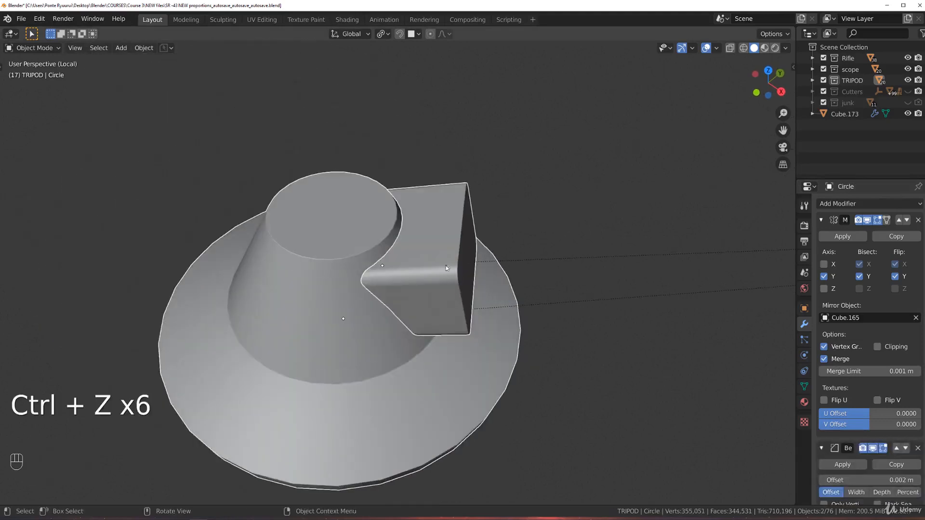
key("Tab")
key("Tab")
Remove the Bevel and Weighted Normal modifiers from the end block and open its object data properties.
left_click(435, 265)
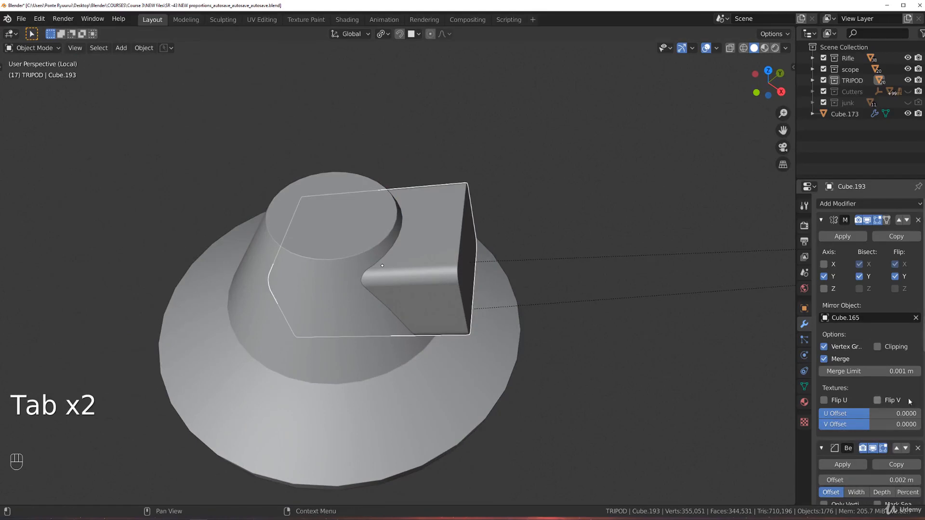
left_click(918, 450)
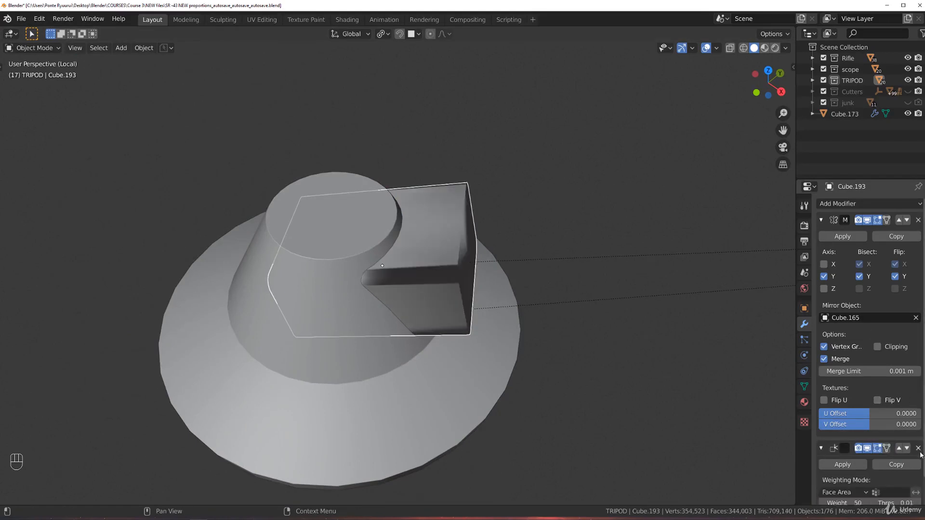
left_click(919, 449)
scroll(447, 278, "up", 1)
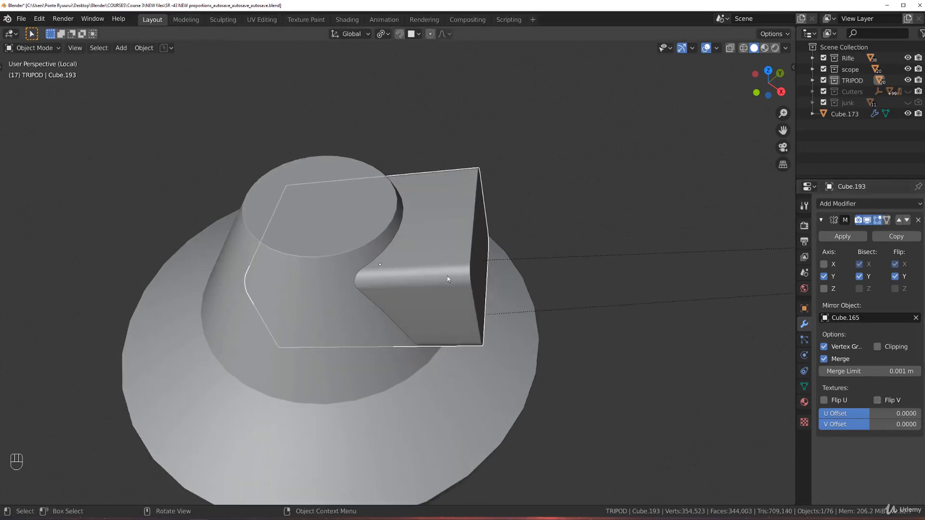
left_click(805, 387)
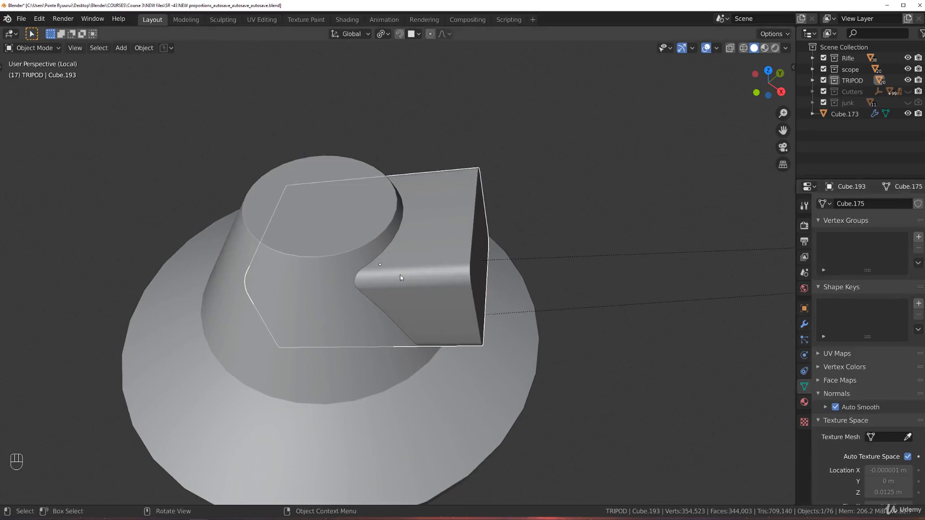
Subtract the end block from the foot with a Boolean difference.
left_click(319, 215, "shift")
key("ctrl+KP_Subtract")
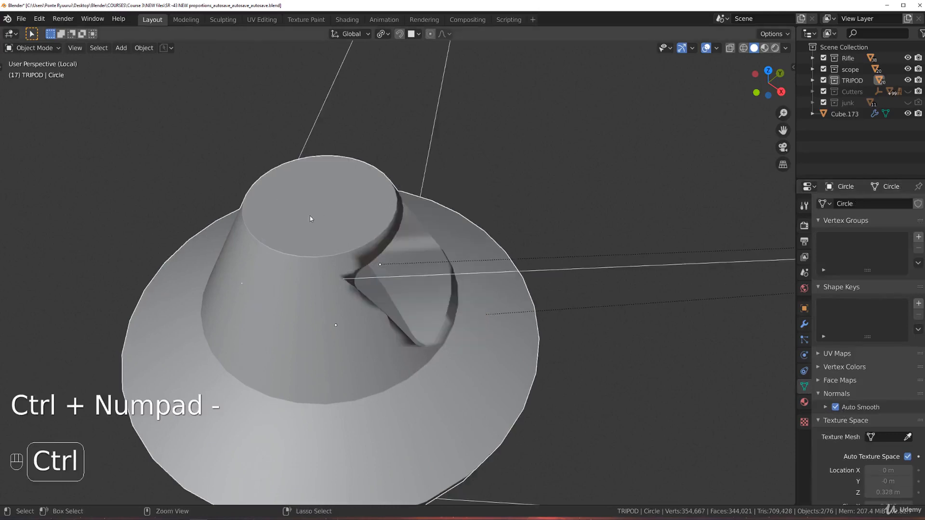
mouse_move(439, 313)
middle_mouse_down()
mouse_move(349, 164)
mouse_move(434, 306)
middle_mouse_up()
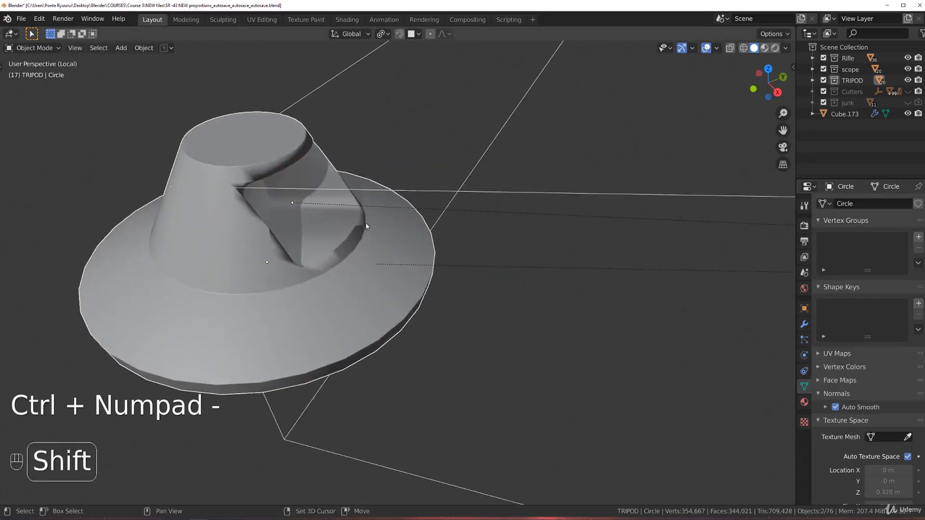
Reorder the foot's modifiers so the new Boolean sits above the Bevel and Weighted Normal modifiers.
scroll(873, 385, "down", 4)
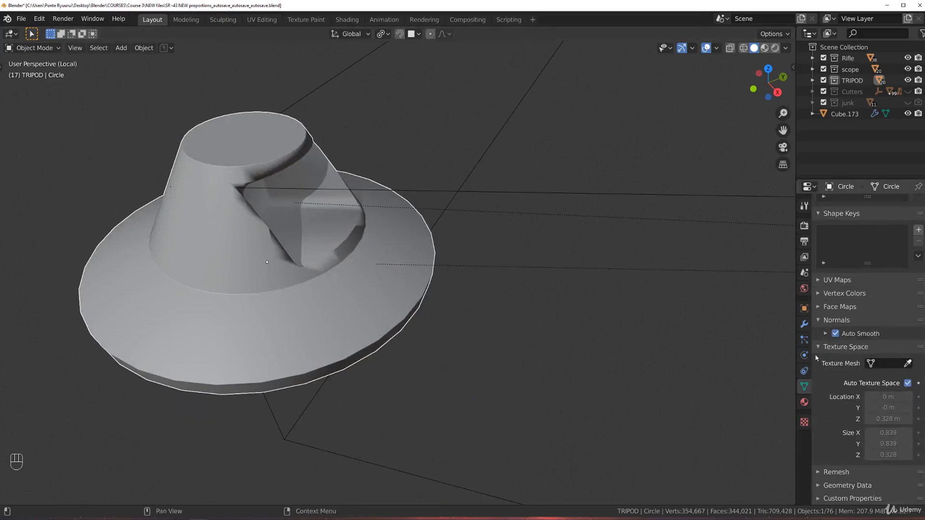
left_click(804, 324)
scroll(868, 386, "down", 10)
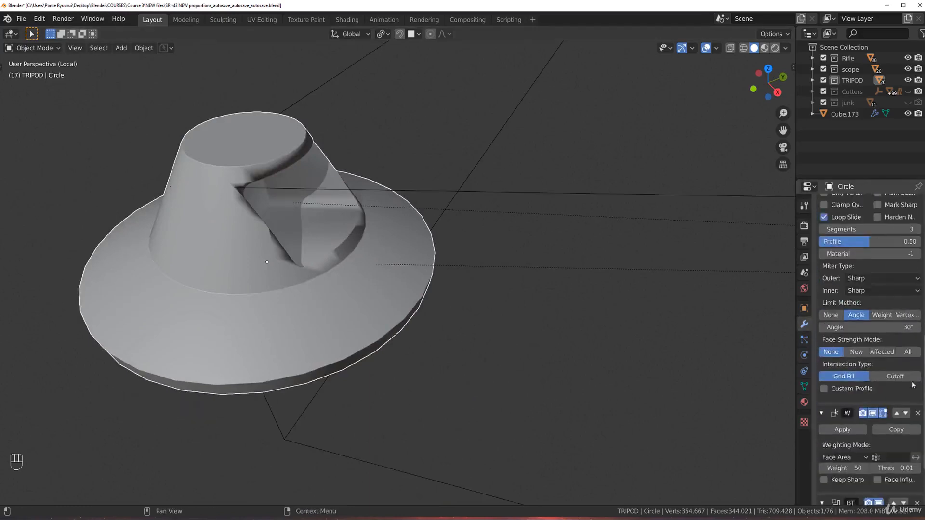
scroll(913, 433, "down", 1)
left_click(895, 432)
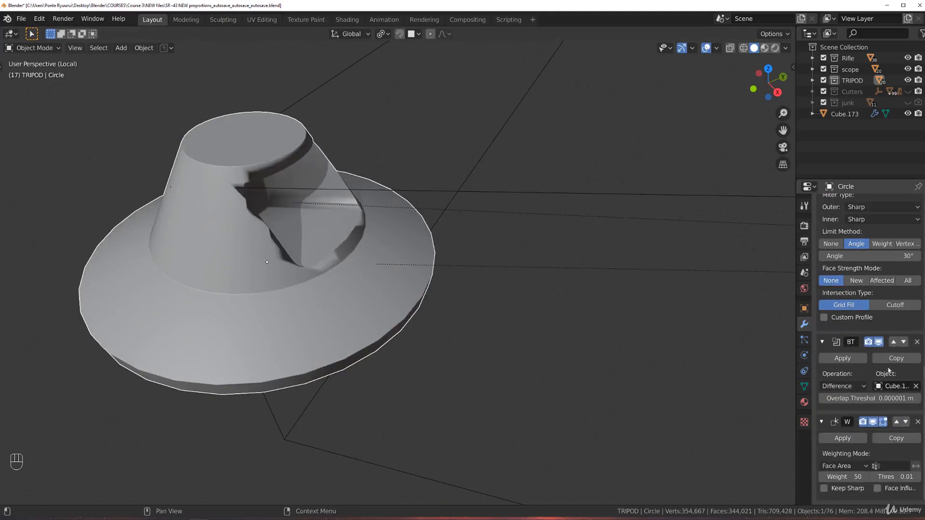
left_click(893, 342)
scroll(389, 216, "up", 2)
middle_click_drag(371, 202, 444, 274, "shift")
Leave isolation and examine how the notched foot meets the leg end.
key("slash")
scroll(437, 270, "down", 3)
scroll(427, 272, "up", 3)
scroll(451, 278, "down", 4)
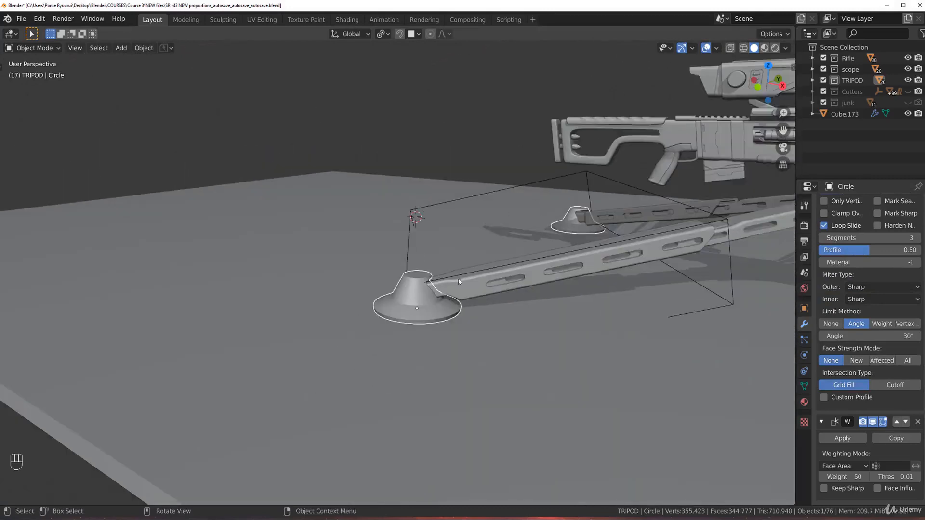
middle_click_drag(498, 260, 446, 265)
scroll(386, 250, "up", 5)
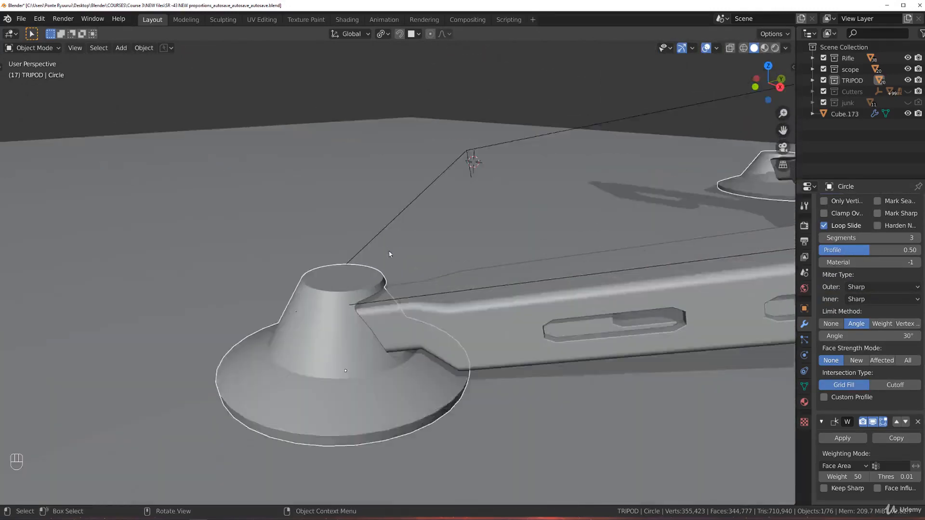
Bring back the hidden objects so the notch's Boolean cutter block is available around the tripod foot.
key("slash")
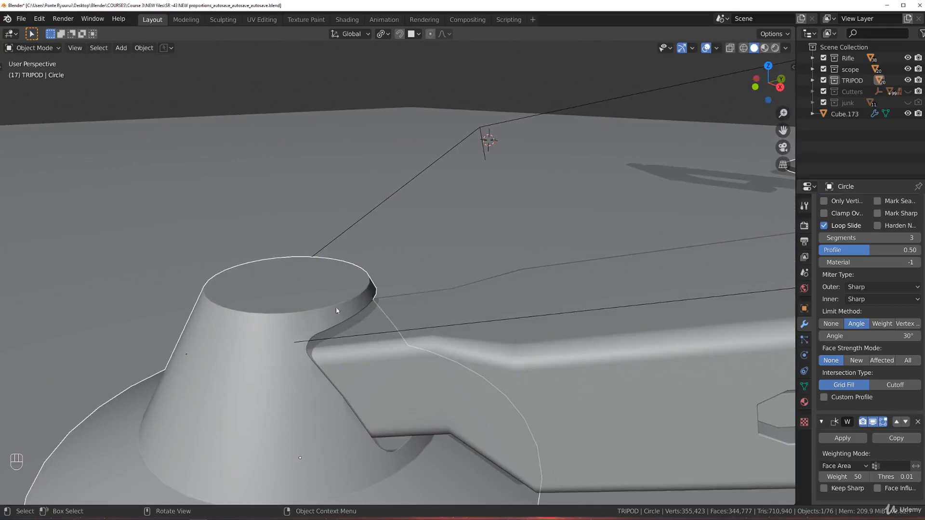
key("slash")
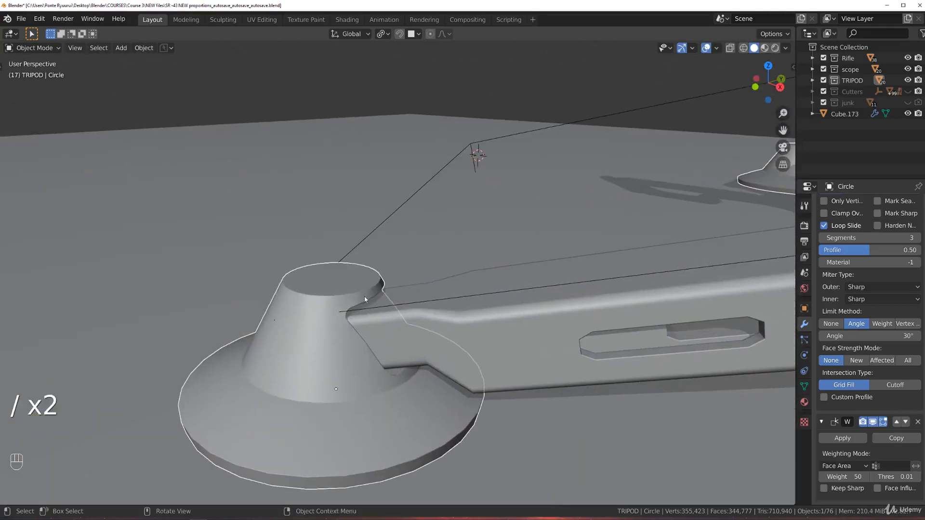
key("alt+h")
scroll(381, 291, "down", 3)
middle_click_drag(399, 287, 456, 219)
left_click(342, 429)
scroll(456, 220, "up", 2)
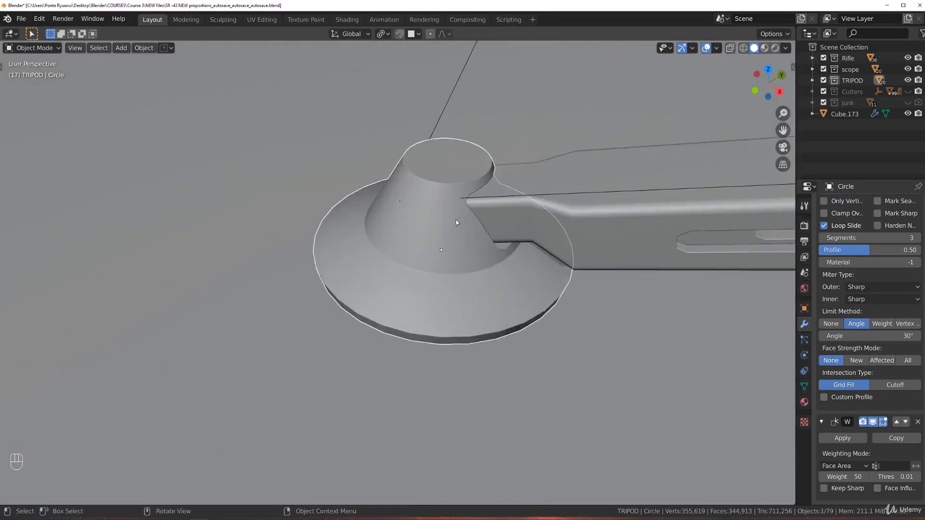
Select the foot's cutter block and inspect its mesh in Edit Mode where it overlaps the leg end.
left_click(512, 198)
middle_click_drag(521, 196, 443, 224, "shift")
left_click(443, 225)
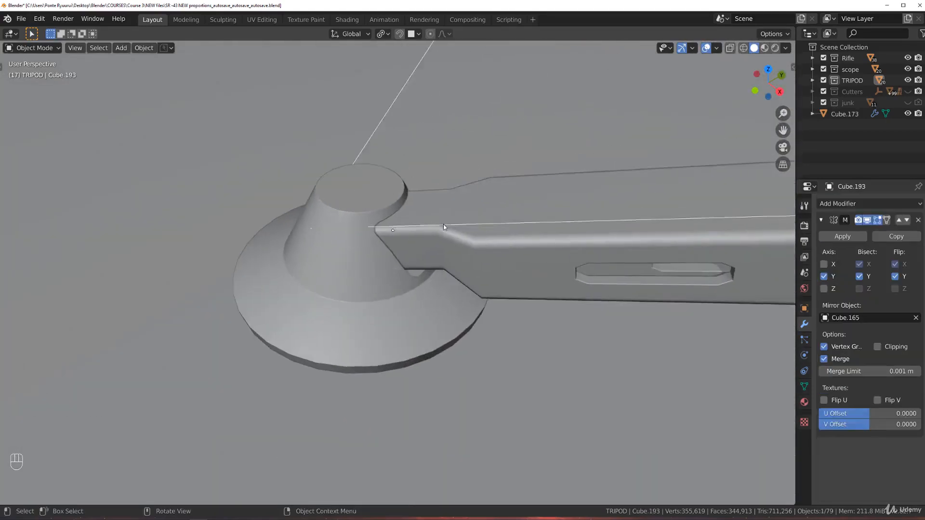
scroll(456, 238, "down", 4)
scroll(462, 248, "down", 3)
scroll(451, 273, "up", 3)
key("Tab")
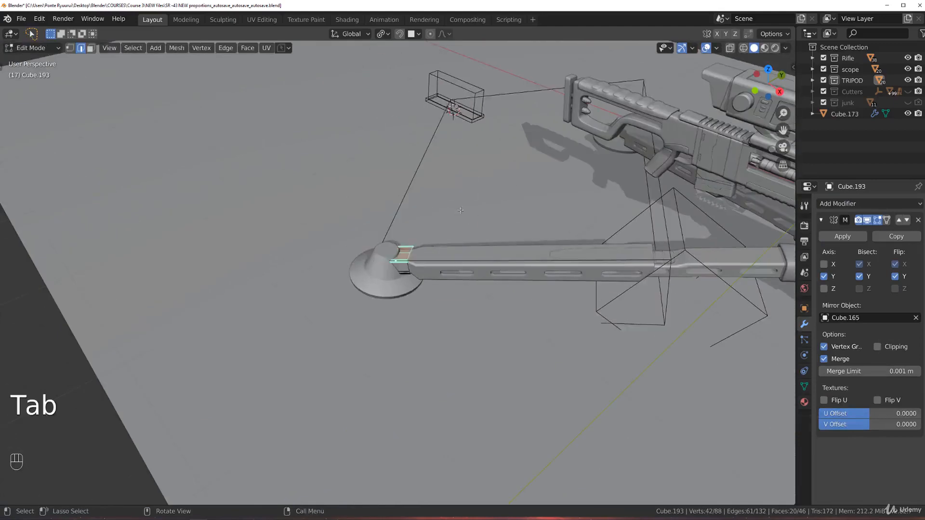
scroll(396, 211, "up", 4)
key("Tab")
scroll(400, 197, "up", 1)
key("Tab")
key("Tab")
Isolate the tripod foot together with its cutter block in local view.
left_click(395, 189)
scroll(419, 197, "down", 1)
scroll(396, 248, "down", 4)
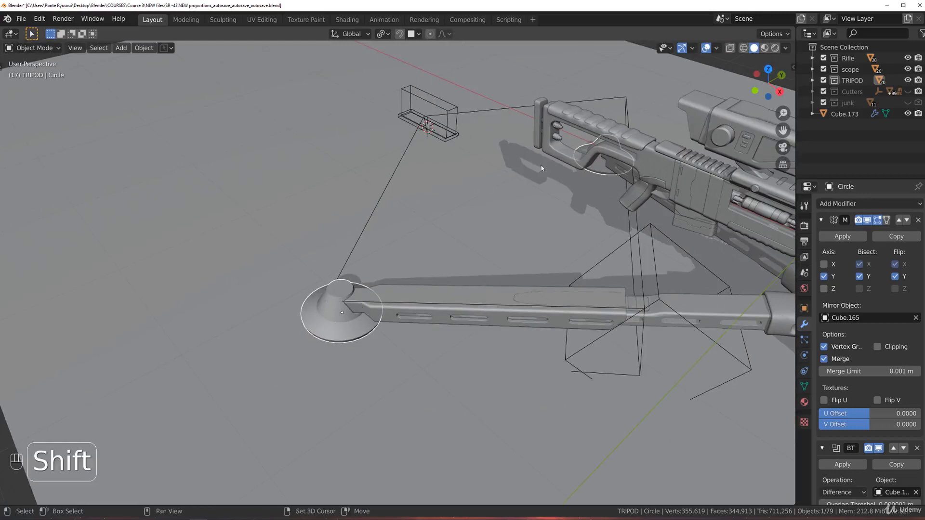
left_click(412, 306, "shift")
key("slash")
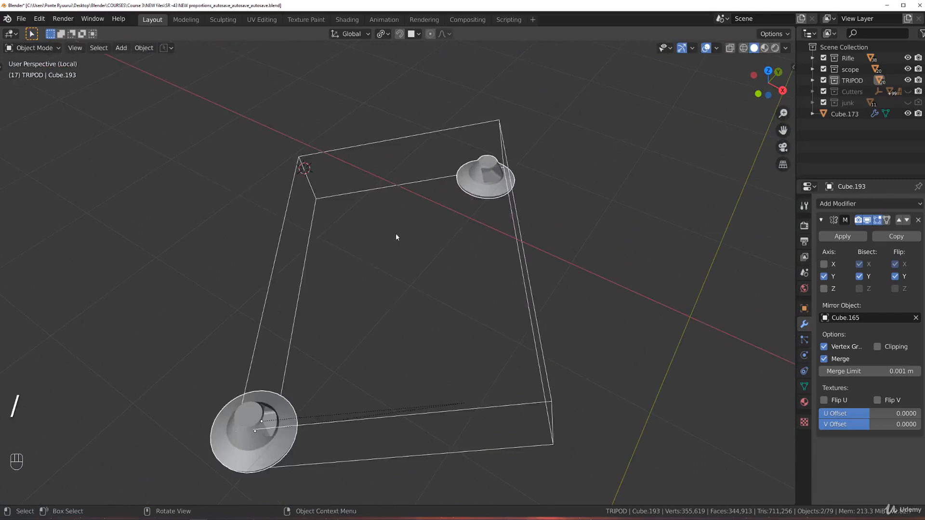
Try to raise the cutter block's upper faces along local Z with both foot and cutter in Edit Mode.
key("Tab")
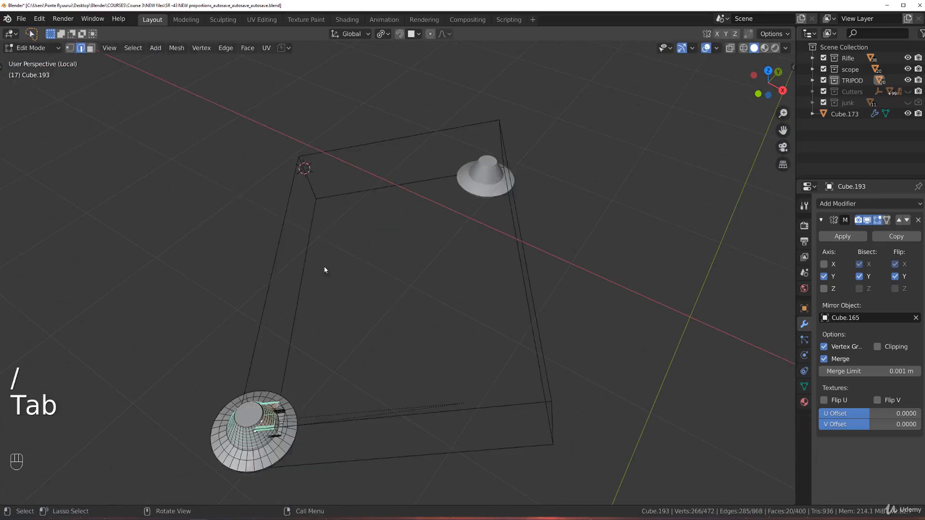
key("Tab")
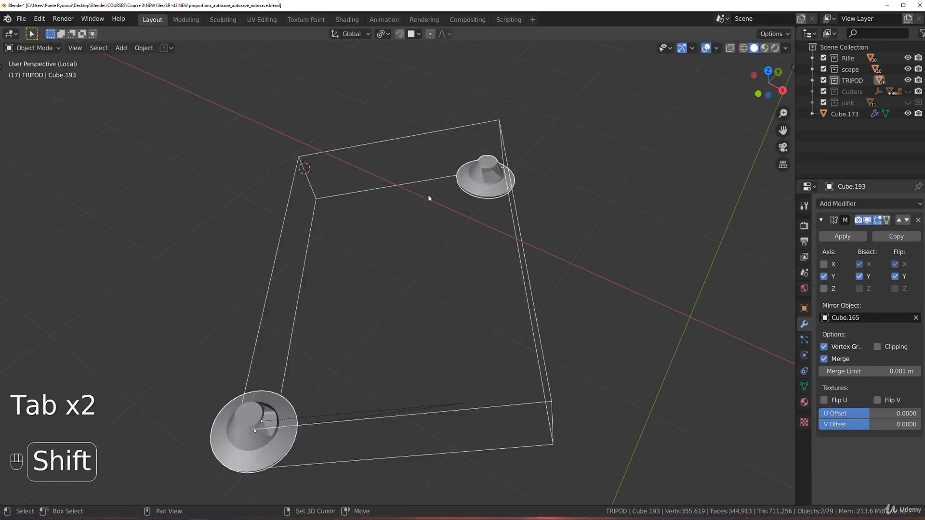
middle_click_drag(429, 198, 496, 132, "shift")
scroll(328, 285, "up", 7)
middle_click_drag(333, 285, 561, 51, "shift")
scroll(374, 203, "down", 3)
middle_click_drag(446, 139, 495, 205, "shift")
key("Tab")
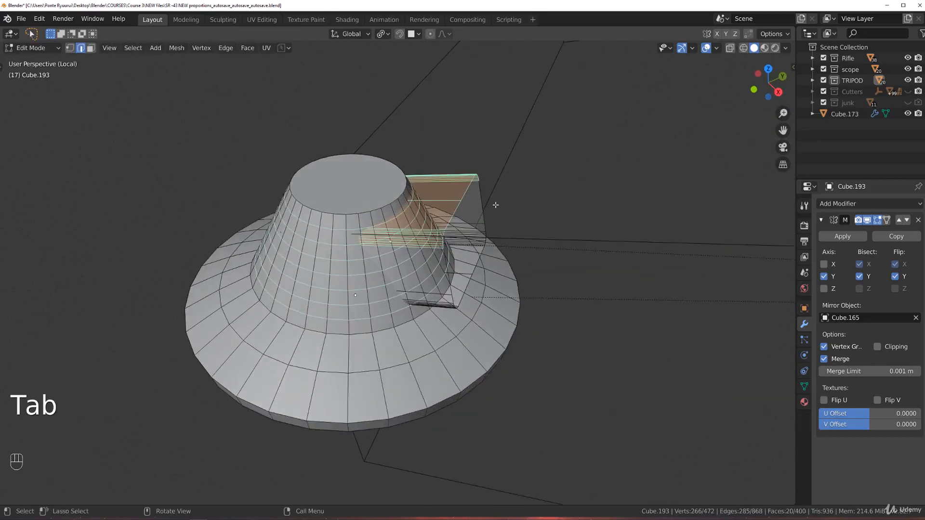
key("g")
middle_click(487, 204)
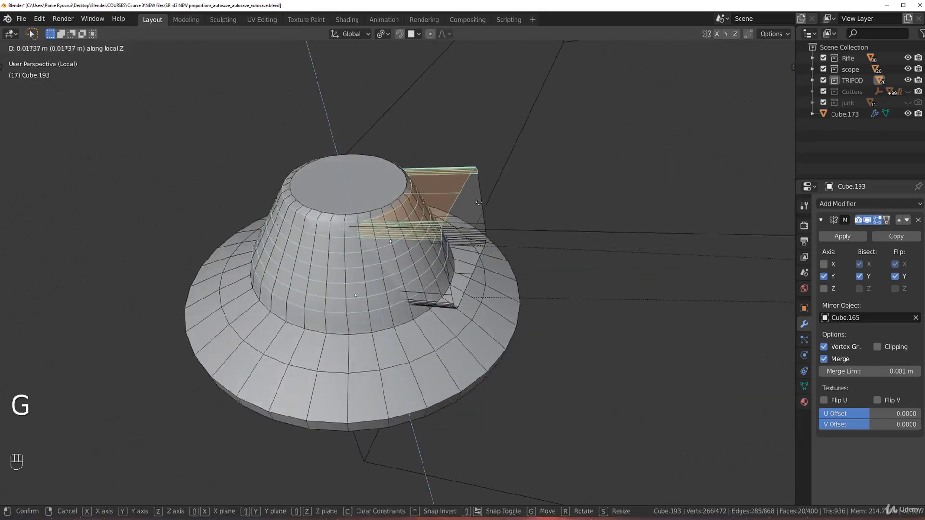
left_click(479, 203)
key("Tab")
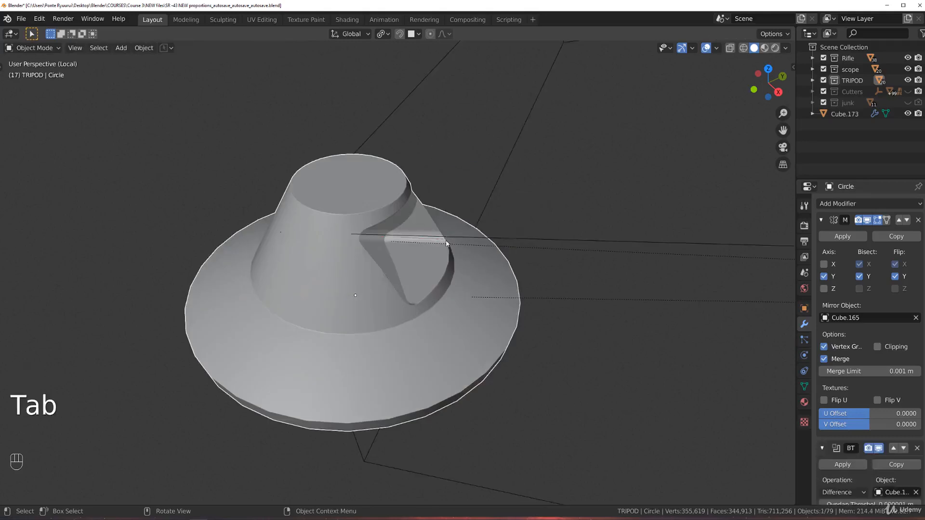
With only the cutter block in Edit Mode, move its upper faces up about 0.057 m along local Z.
key("Tab")
key("d")
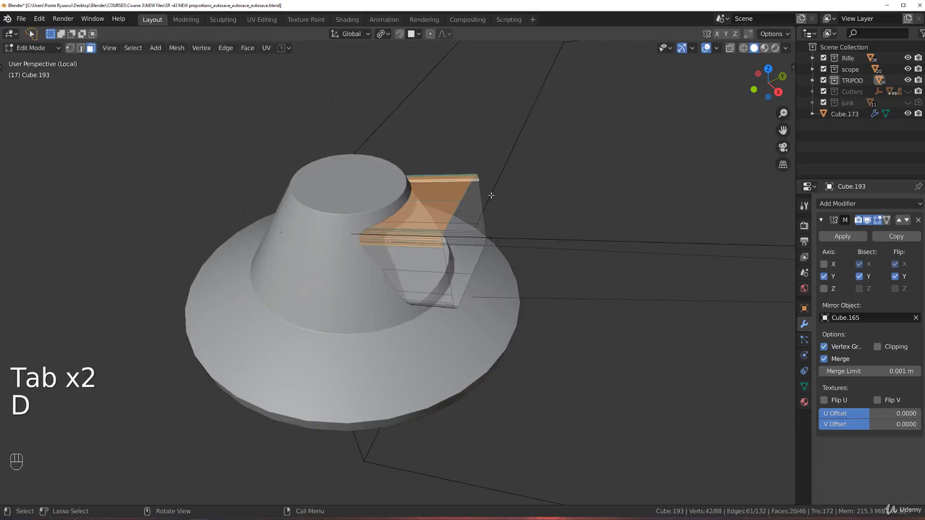
key("g")
key("z")
key("z")
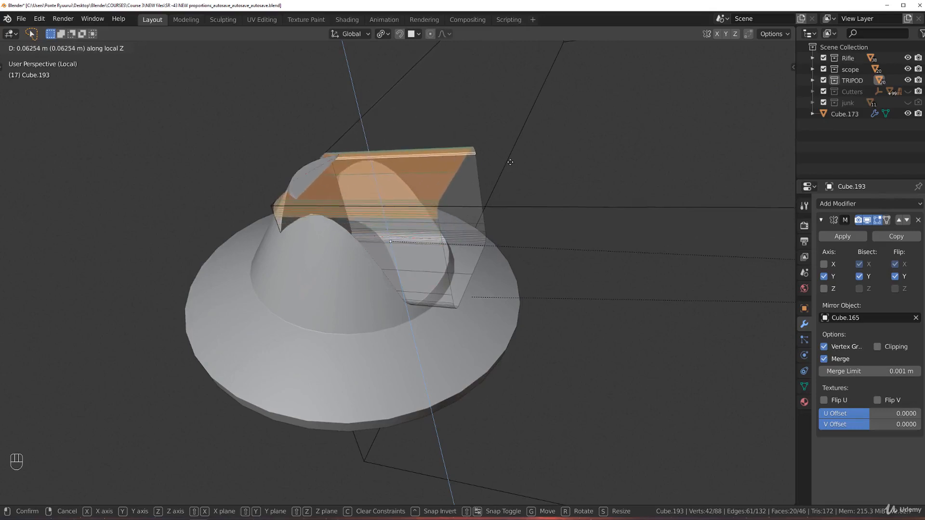
left_click(509, 164)
middle_click_drag(508, 164, 410, 207)
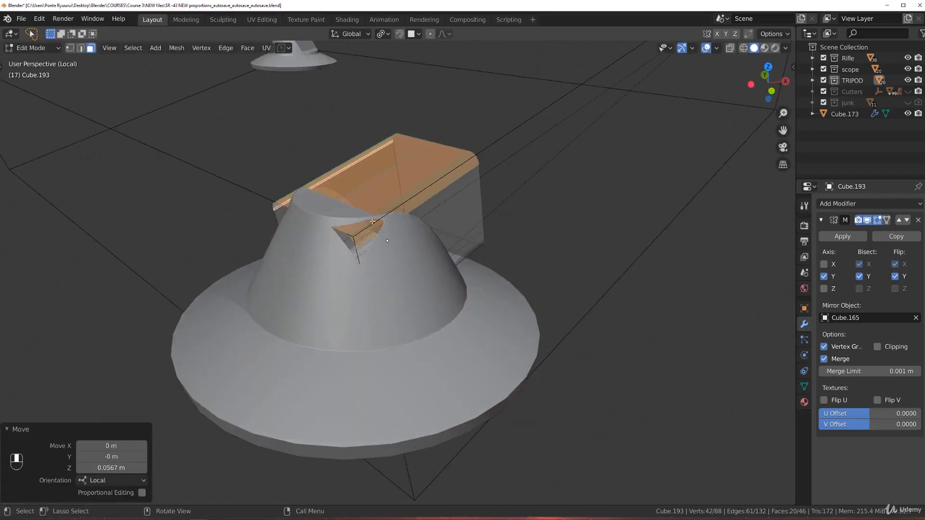
Edge-slide the cutter block's inner end face by about -0.29 so it no longer pierces the foot's outer wall.
key("Tab")
key("Tab")
left_click(354, 248)
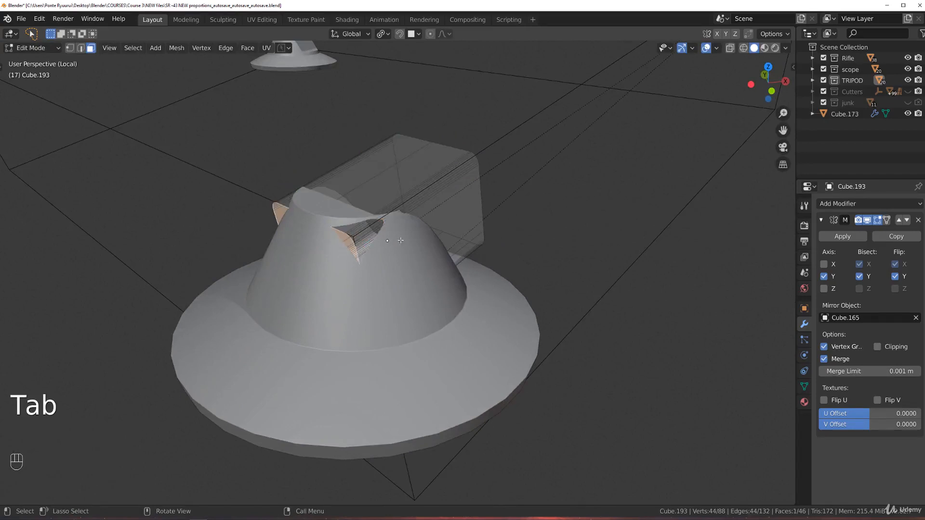
key("g")
key("g")
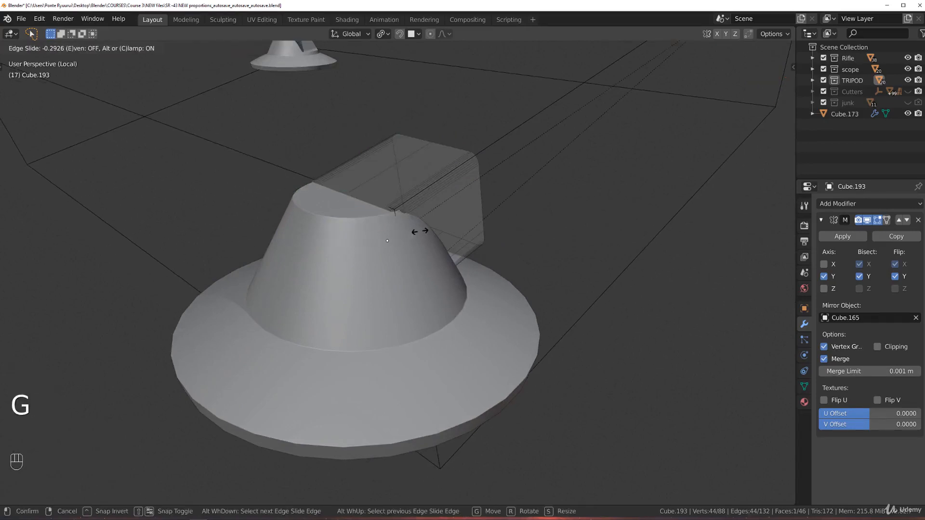
left_click(420, 231)
middle_click_drag(419, 232, 366, 112)
Leave Edit Mode and isolation, and examine the clearance between the open notch and the leg end from above.
key("Tab")
key("KP_Divide")
middle_click_drag(391, 252, 366, 357)
scroll(327, 209, "up", 6)
scroll(363, 262, "up", 3)
scroll(431, 225, "up", 2)
scroll(387, 270, "up", 3)
middle_click_drag(289, 258, 320, 316, "shift")
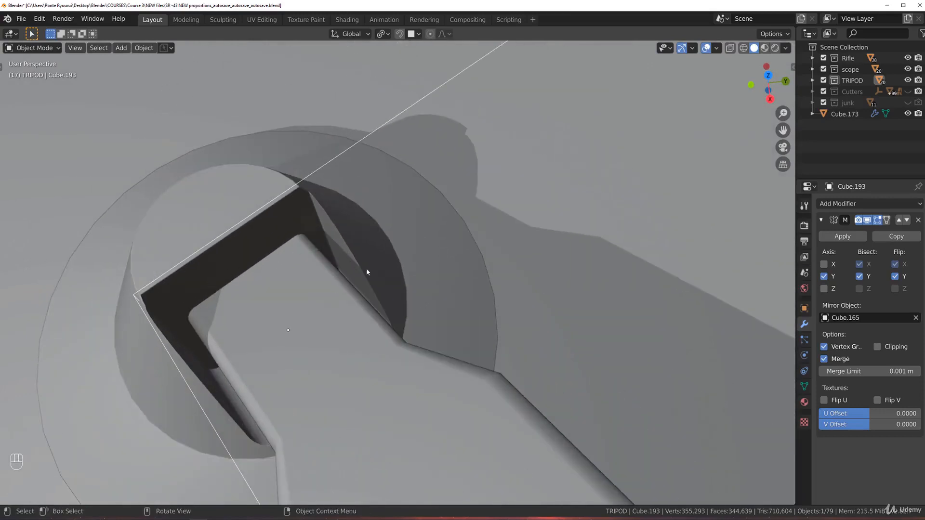
Scale the whole cutter block down along its local Y axis to narrow the notch around the leg end.
key("Tab")
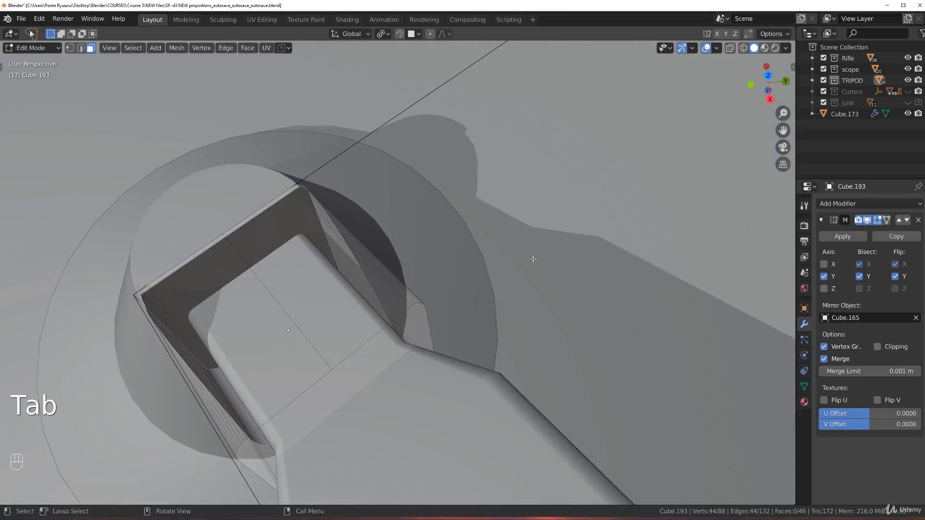
key("a")
key("s")
key("y")
key("y")
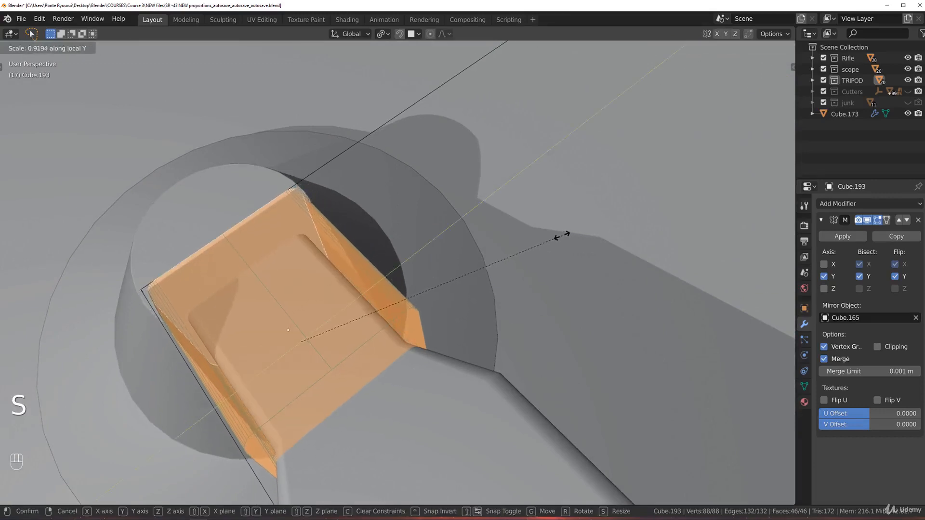
left_click(529, 243)
key("Tab")
Examine from several angles how closely the narrowed notch fits the sides of the leg end.
scroll(419, 227, "down", 4)
middle_click_drag(395, 255, 424, 224)
scroll(424, 226, "up", 4)
scroll(409, 233, "down", 3)
middle_click_drag(404, 356, 470, 241)
scroll(412, 328, "up", 2)
middle_click_drag(411, 327, 433, 238, "shift")
scroll(428, 333, "up", 2)
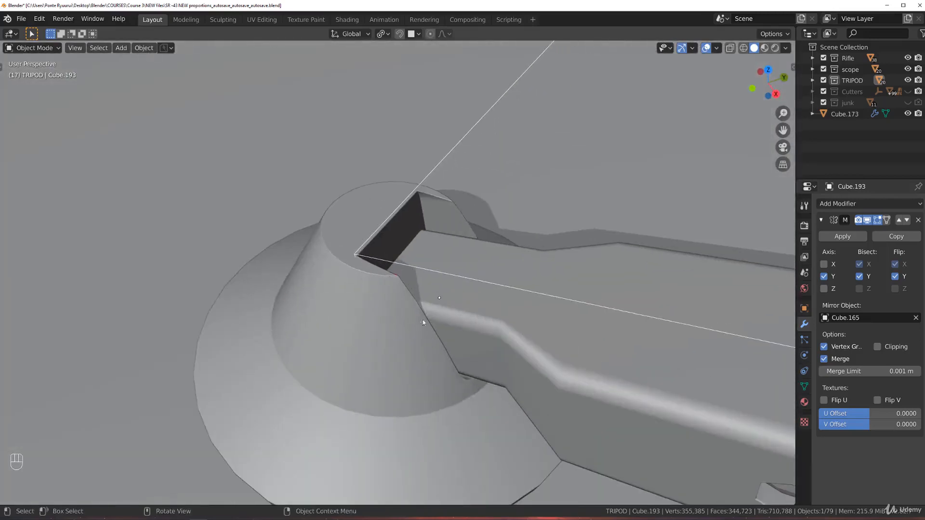
scroll(413, 301, "up", 2)
middle_click_drag(413, 301, 425, 221, "shift")
Isolate the notched foot and duplicate it in place.
key("Tab")
left_click(420, 334)
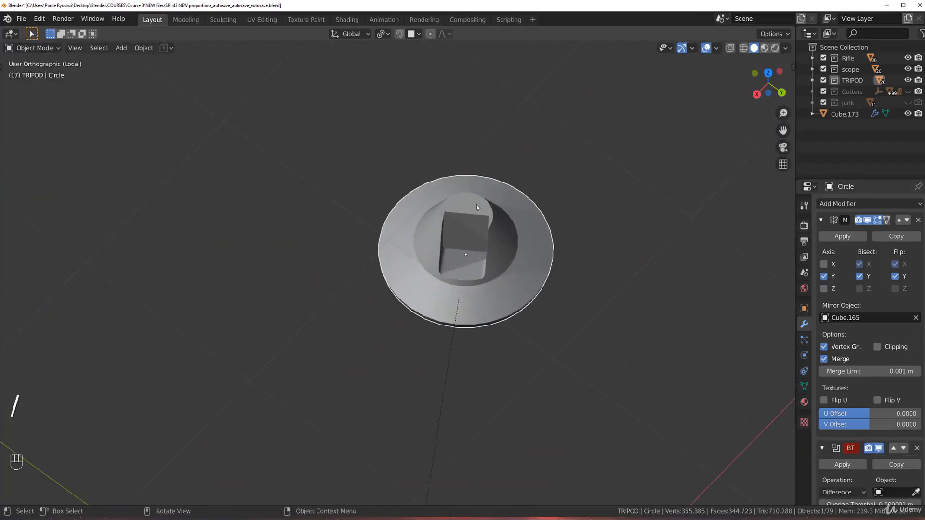
key("shift+d")
right_click(592, 214)
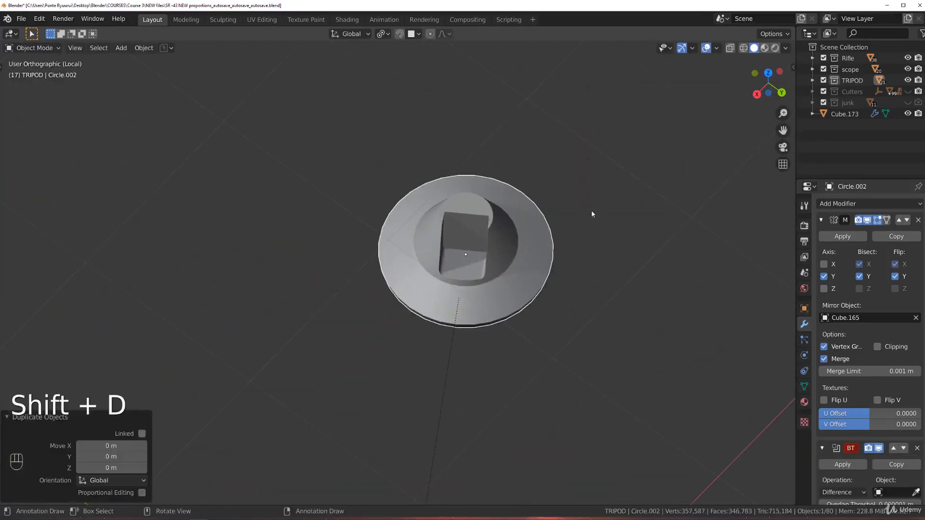
Apply the Boolean difference modifier on the duplicated foot, viewing the notch up close in perspective.
key("KP_Divide")
key("KP_Divide")
middle_click_drag(455, 187, 351, 255)
scroll(440, 215, "up", 4)
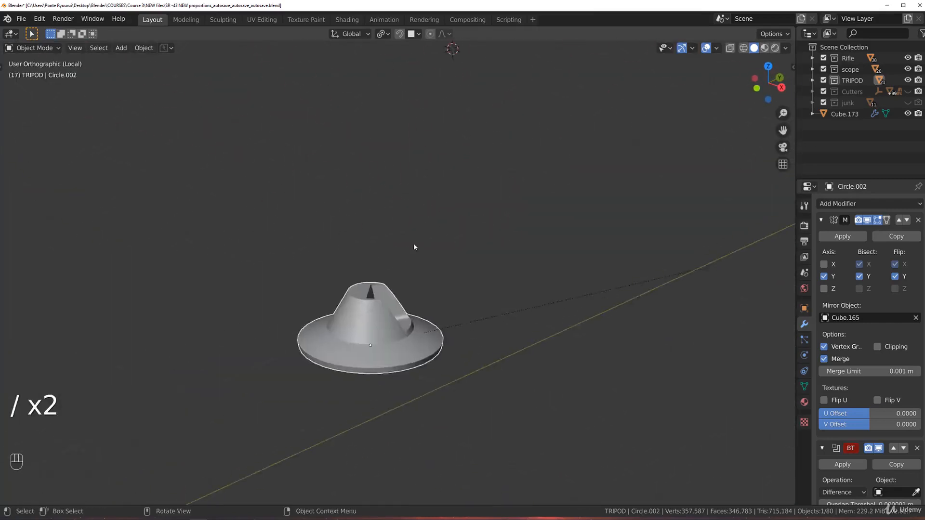
key("KP_5")
middle_click_drag(455, 240, 397, 225)
middle_click_drag(376, 191, 450, 256, "shift")
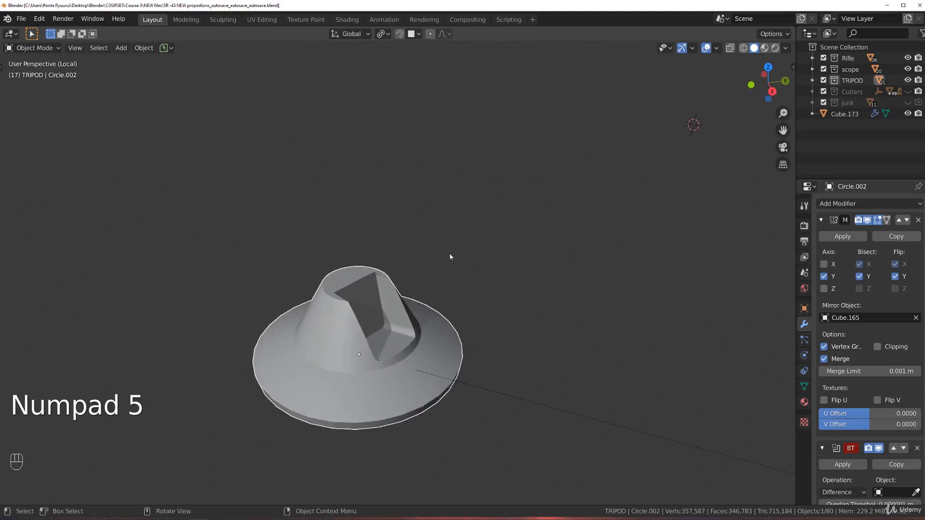
middle_click_drag(471, 285, 455, 268, "shift")
scroll(454, 270, "up", 2)
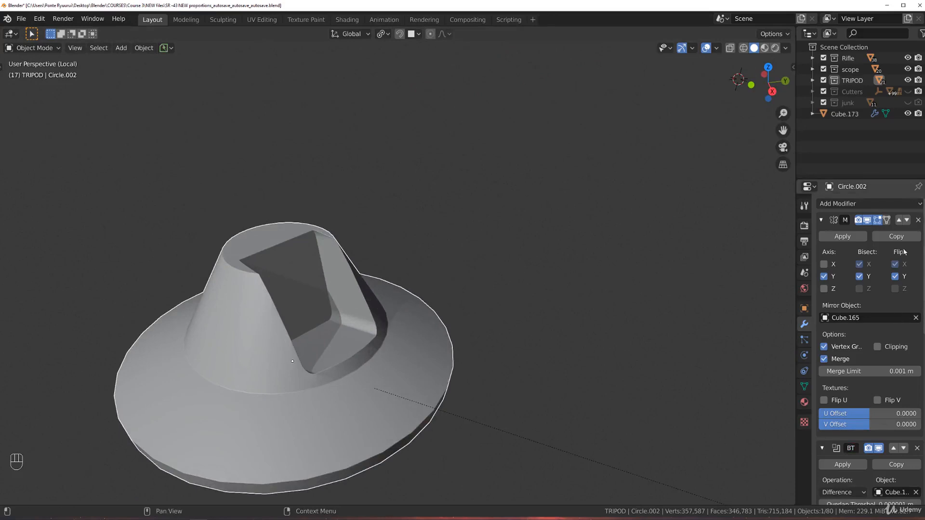
left_click(841, 466)
Open the duplicated foot's mesh and dissolve the redundant edges along the front rim of the notch floor.
key("Tab")
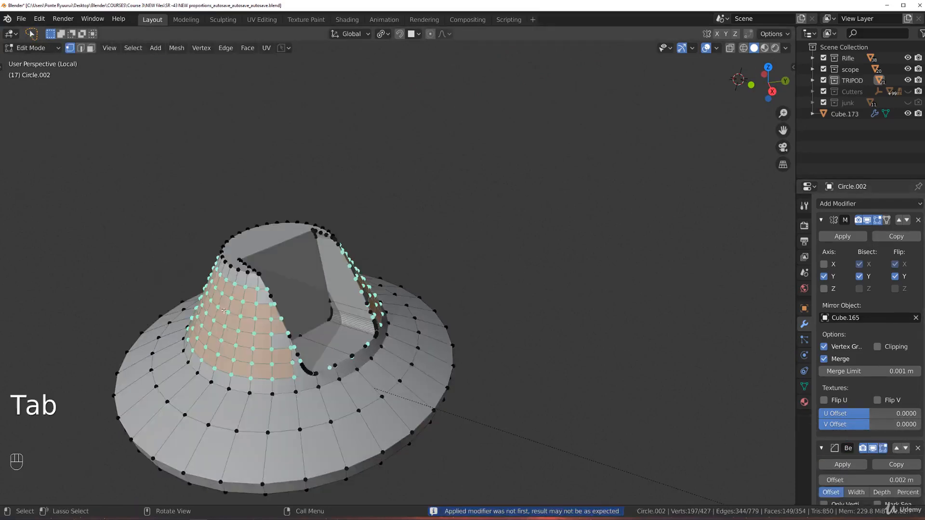
key("Tab")
middle_click_drag(297, 315, 393, 293, "shift")
scroll(392, 293, "up", 3)
left_click(354, 236)
middle_click_drag(413, 357, 391, 351)
left_click(495, 416)
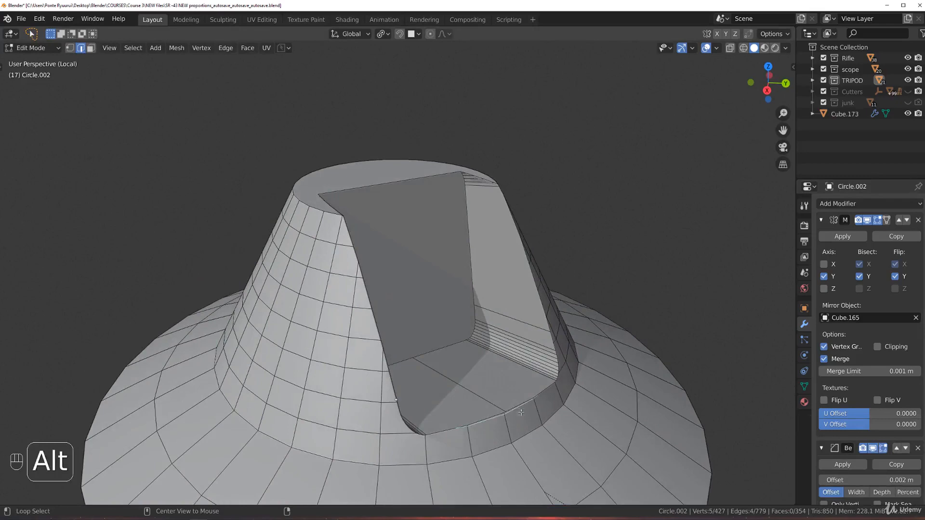
key("x")
left_click(542, 450)
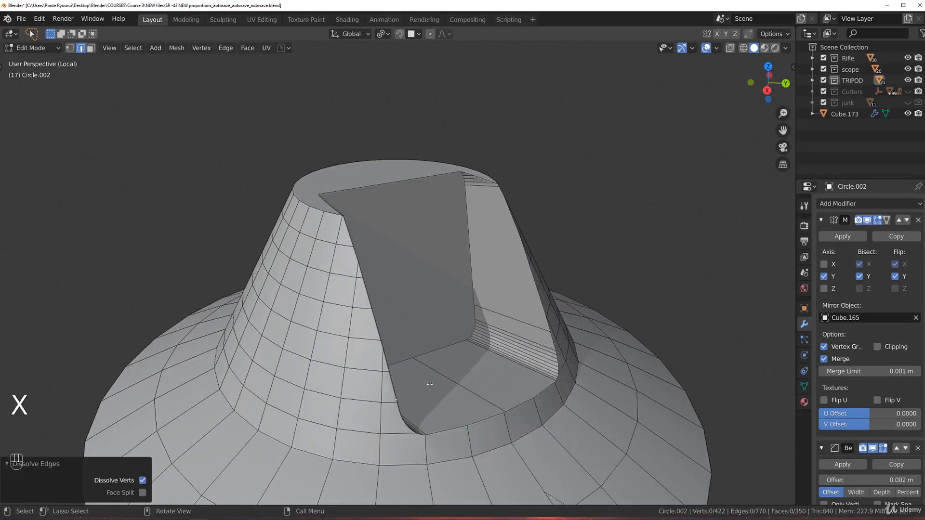
mouse_move(430, 384)
middle_mouse_down()
mouse_move(364, 378)
mouse_move(425, 383)
middle_mouse_up()
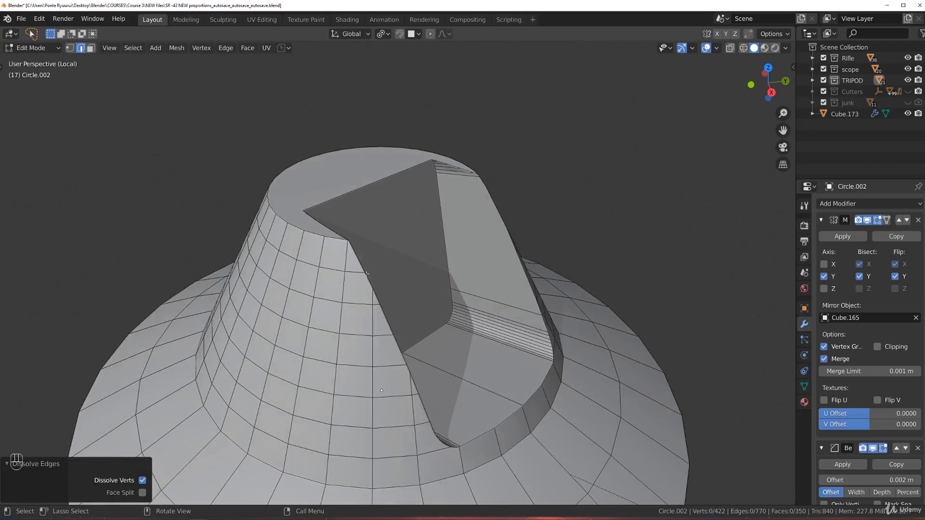
Dissolve the fan of thin edges at the upper inner corner of the notch's side wall.
left_click(438, 421)
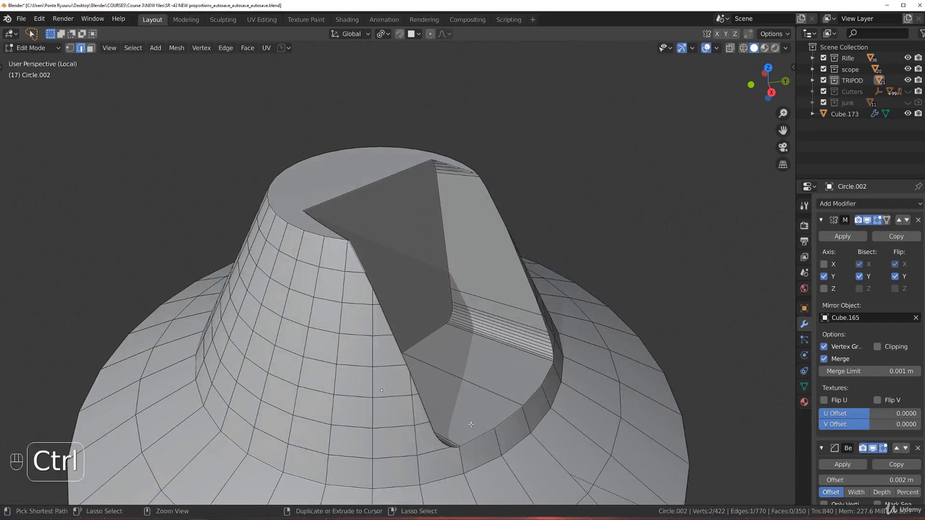
left_click(486, 428, "ctrl")
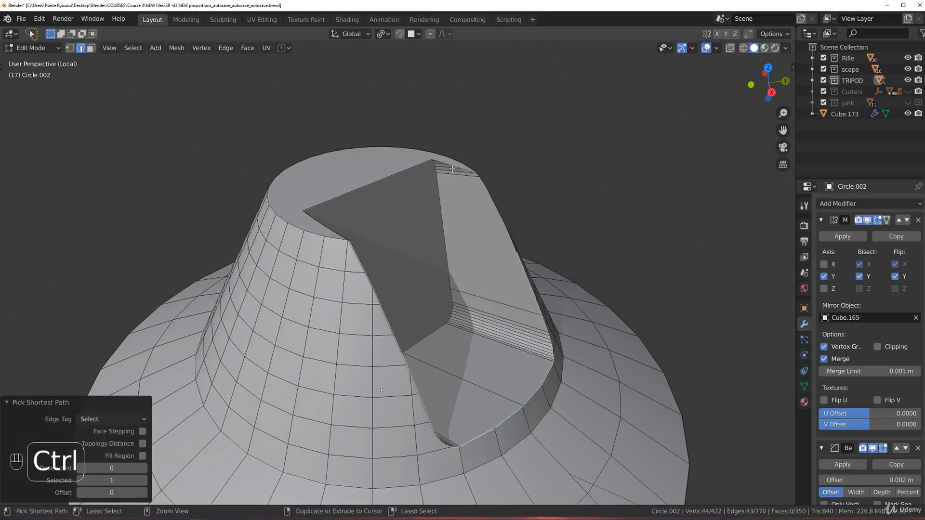
middle_click_drag(426, 223, 434, 201)
scroll(436, 199, "up", 3)
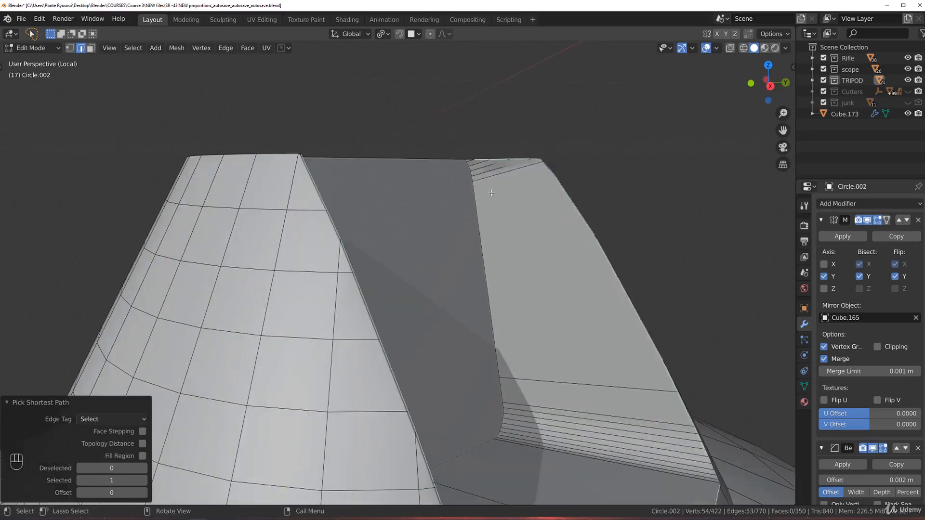
left_click(486, 172)
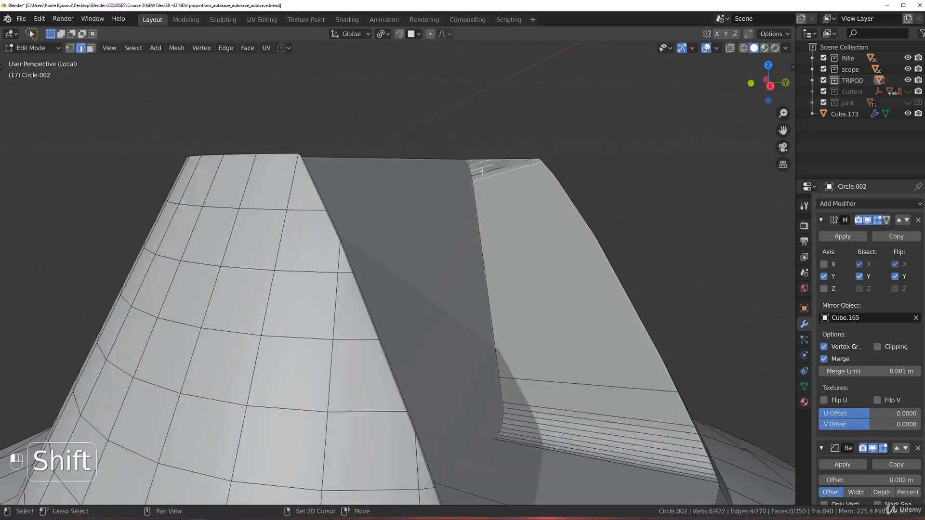
left_click(482, 171, "shift")
key("x")
left_click(492, 179)
middle_click_drag(491, 176, 339, 203)
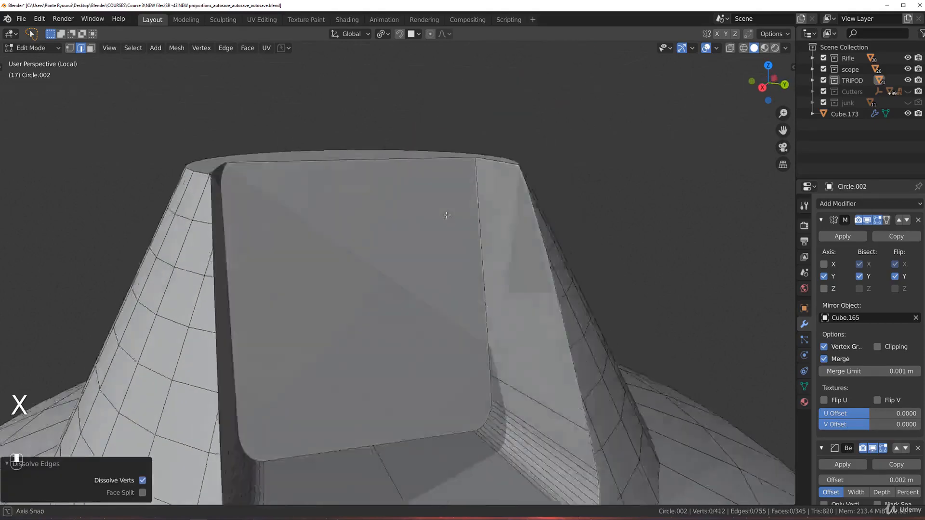
Dissolve the thin fan edges at the opposite upper inner corner of the notch.
left_click(297, 171, "shift")
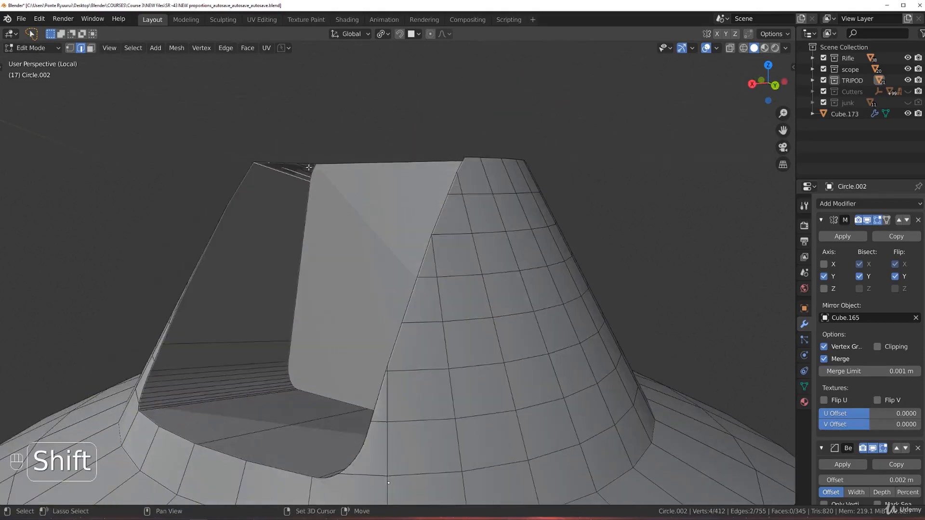
scroll(342, 230, "up", 3)
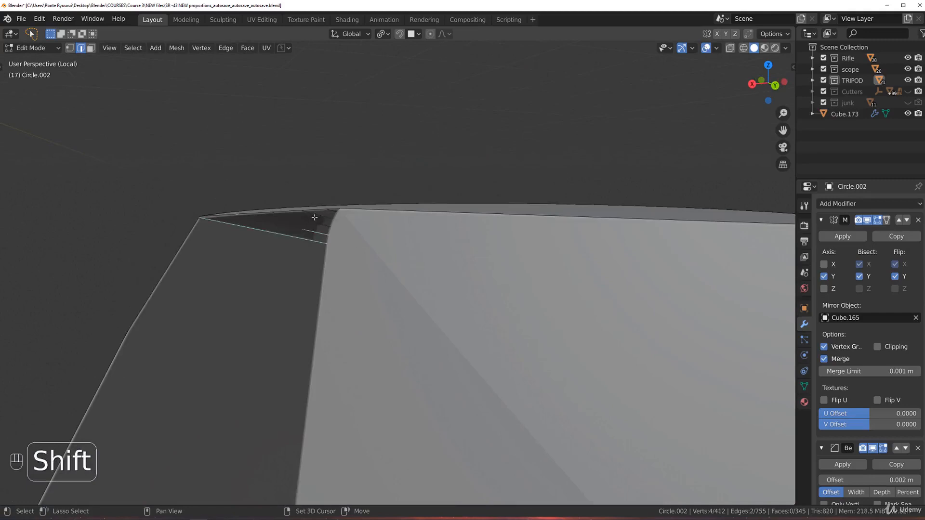
key("x")
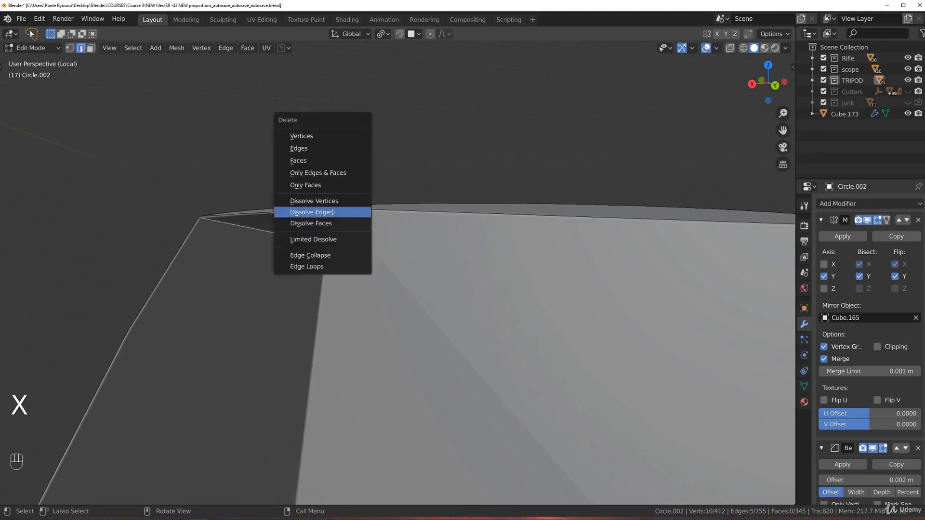
left_click(332, 212)
scroll(438, 311, "down", 5)
Select the edge path around the notch's outer rim and bevel it with a single segment.
middle_click_drag(439, 311, 369, 287)
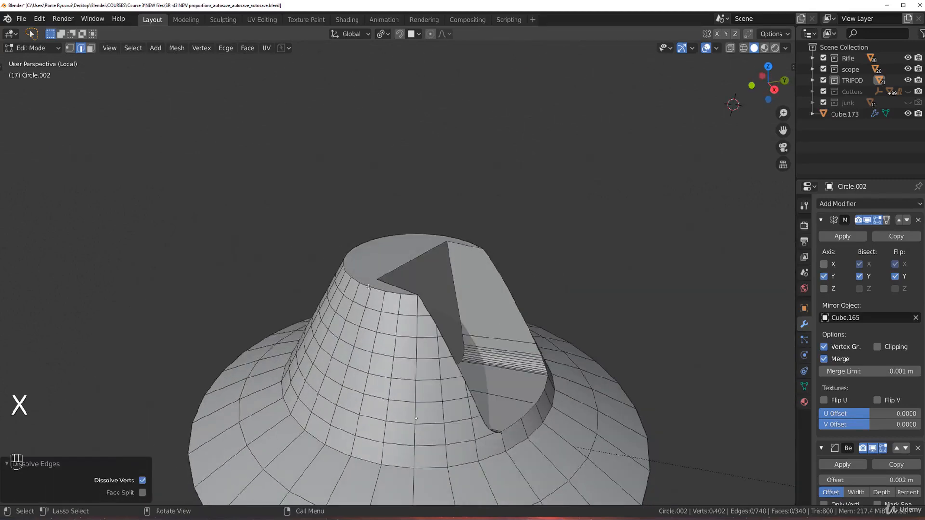
left_click(395, 280)
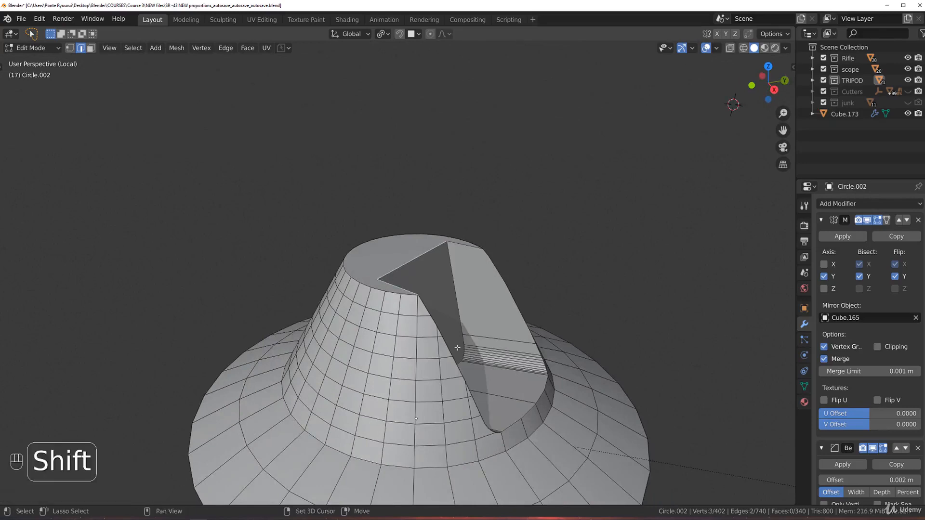
left_click(522, 409, "ctrl")
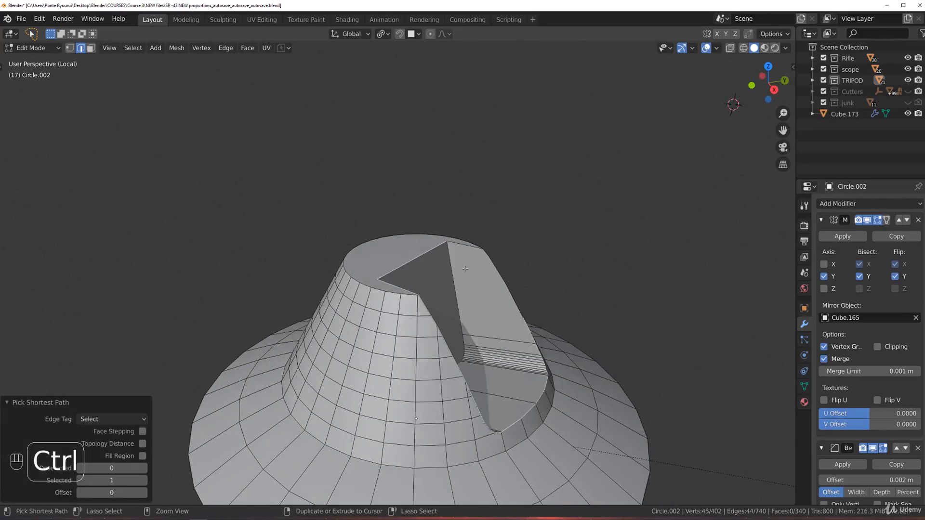
key("ctrl+b")
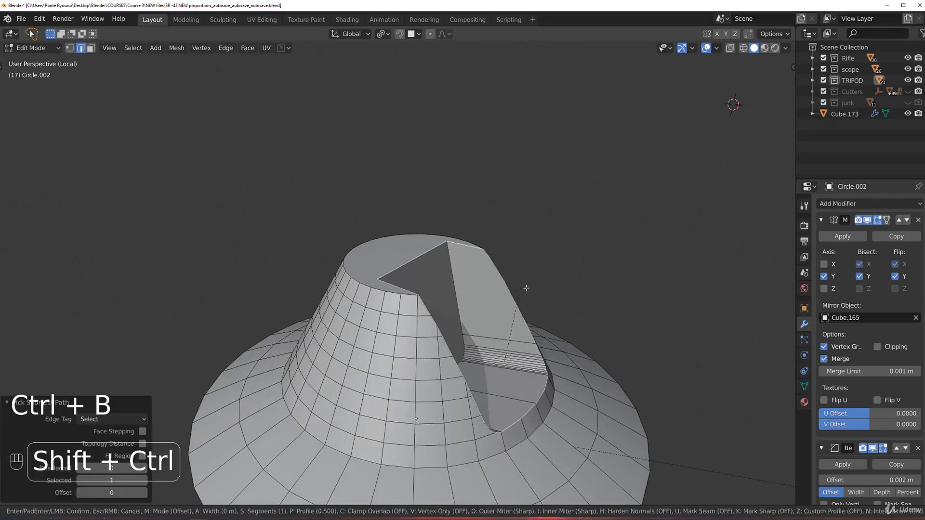
left_click(620, 296)
Merge the doubled vertices along the upper part of the bevelled side rim of the notch.
middle_click_drag(620, 296, 432, 232)
scroll(472, 308, "up", 4)
key("Tab")
left_click(365, 173)
key("1")
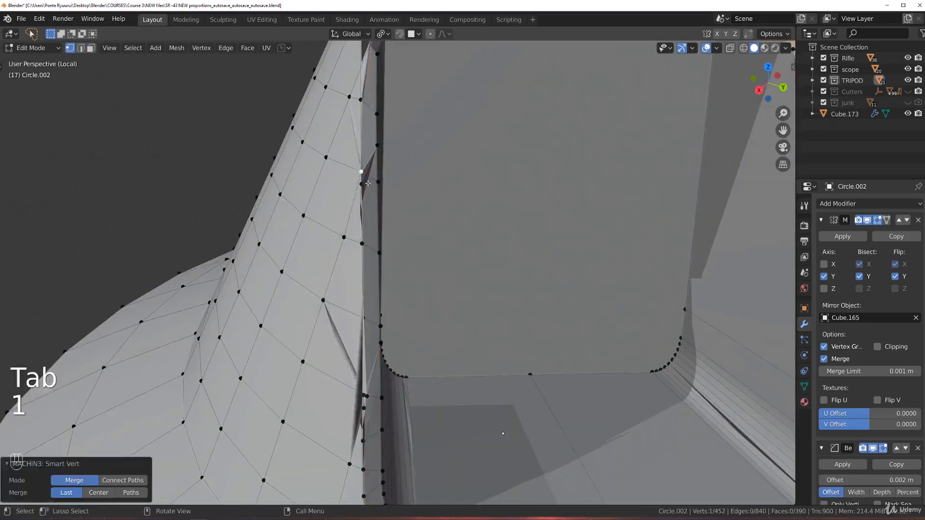
scroll(384, 204, "down", 5)
left_click(374, 224)
left_click(376, 215, "shift")
key("1")
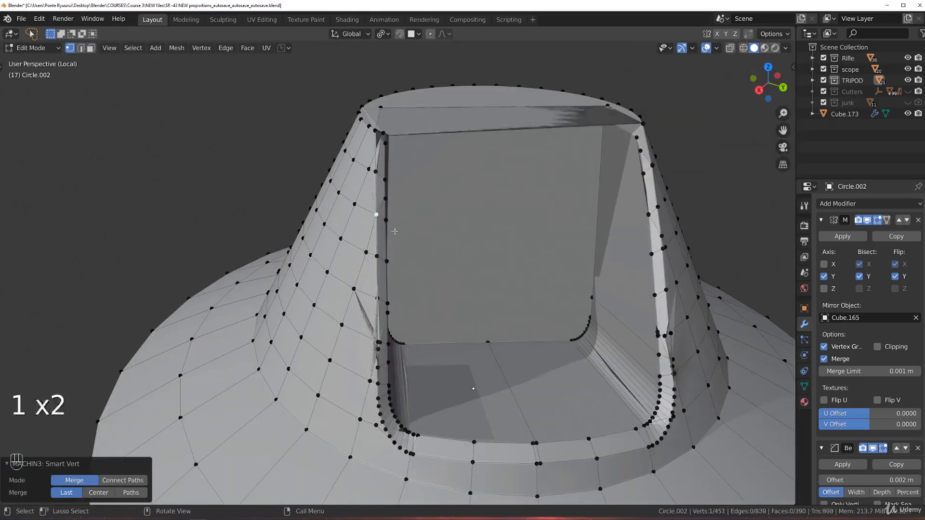
Merge the stray vertices that form spikes on the lower part of the same side rim.
middle_click_drag(390, 308, 381, 288)
middle_click_drag(381, 288, 382, 276, "shift")
scroll(382, 276, "up", 3)
left_click(354, 286)
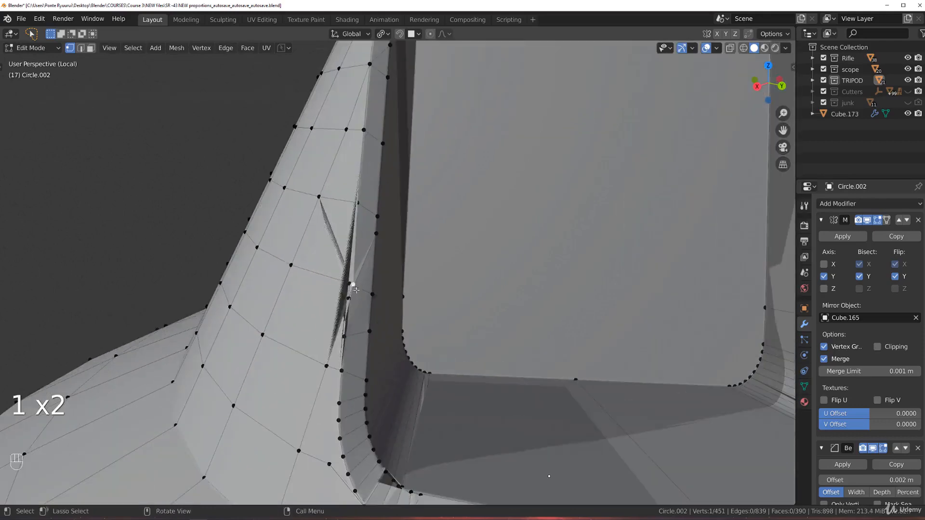
key("1")
middle_click_drag(345, 280, 362, 296)
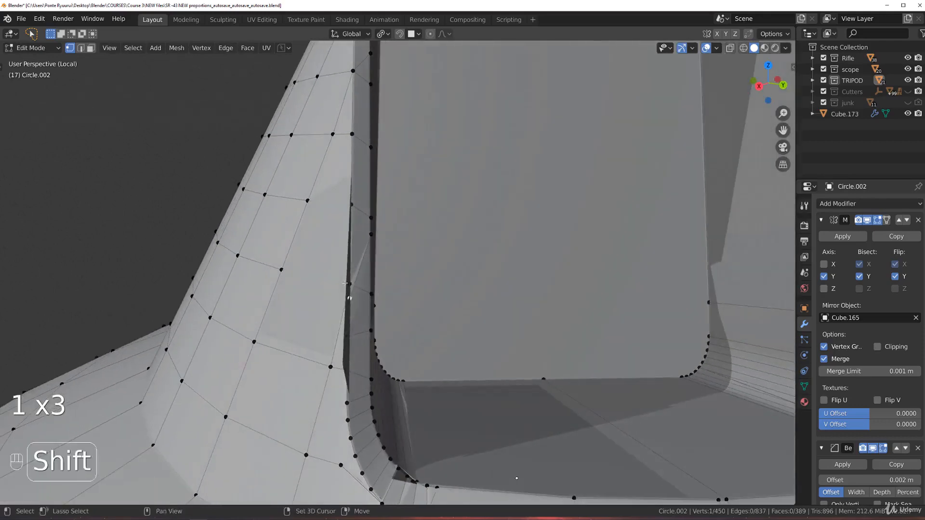
left_click(350, 284, "shift")
key("1")
Merge the leftover doubled vertices near the upper corner of the notch's side bevel.
scroll(388, 307, "down", 3)
middle_click_drag(393, 145, 417, 251, "shift")
scroll(407, 233, "up", 4)
middle_click_drag(376, 194, 433, 327, "shift")
scroll(433, 327, "up", 2)
left_click(370, 340)
middle_click_drag(370, 340, 478, 346)
left_click(348, 327, "shift")
key("1")
Examine the bevelled notch's shading in object mode.
key("Tab")
left_click(458, 263)
scroll(470, 319, "down", 4)
scroll(477, 347, "down", 6)
middle_click_drag(344, 384, 535, 267, "shift")
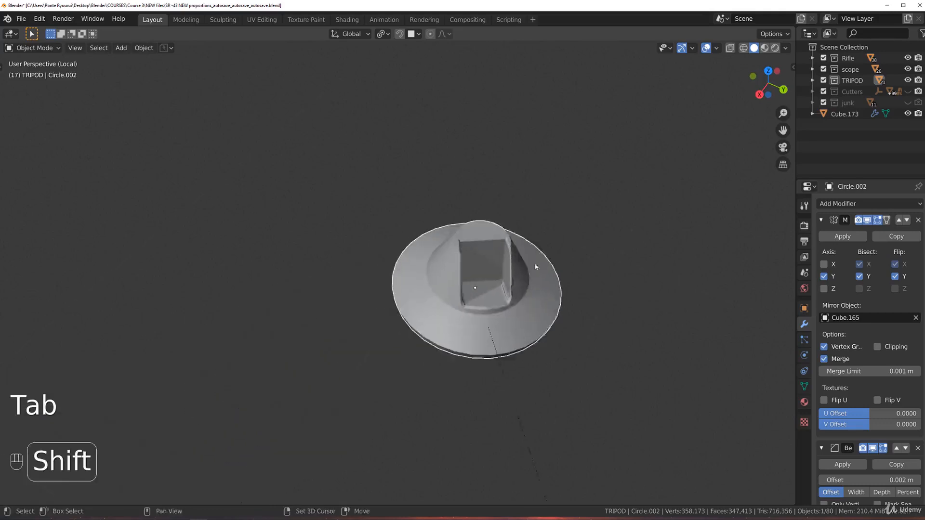
scroll(537, 264, "up", 5)
middle_click_drag(573, 242, 441, 253, "shift")
middle_click_drag(440, 254, 421, 266)
middle_click_drag(509, 233, 356, 329, "shift")
scroll(356, 329, "up", 3)
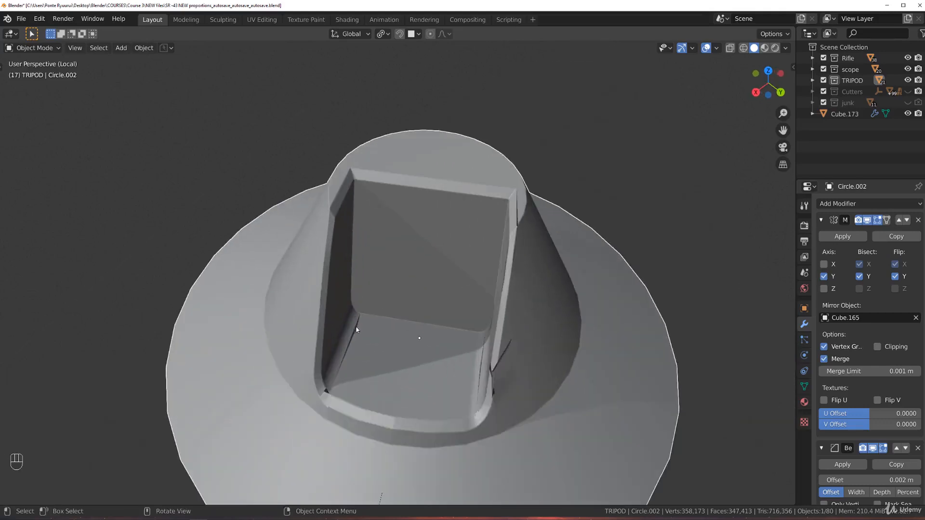
Compare the notch's inner floor corner in edit mode and object mode for shading faults.
scroll(343, 435, "up", 3)
key("Tab")
scroll(406, 211, "up", 5)
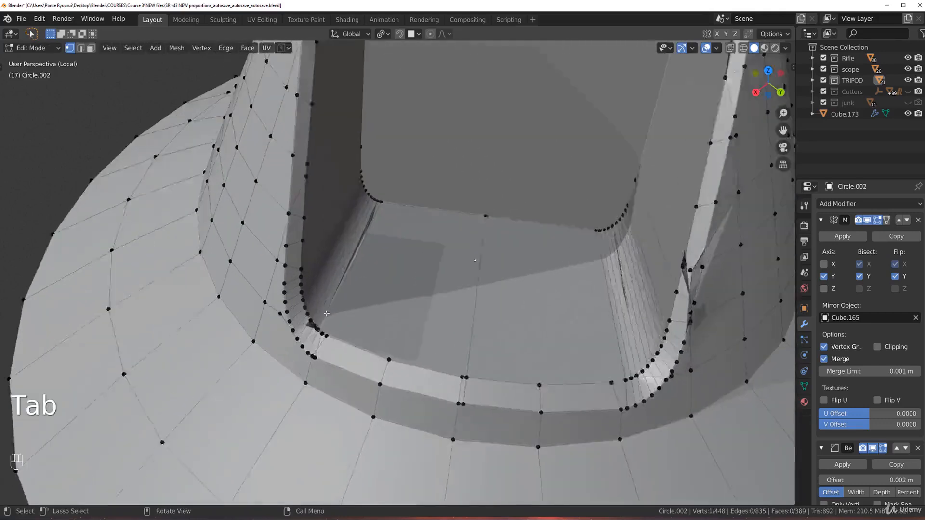
scroll(378, 215, "up", 5)
key("Tab")
key("Tab")
key("Tab")
key("Tab")
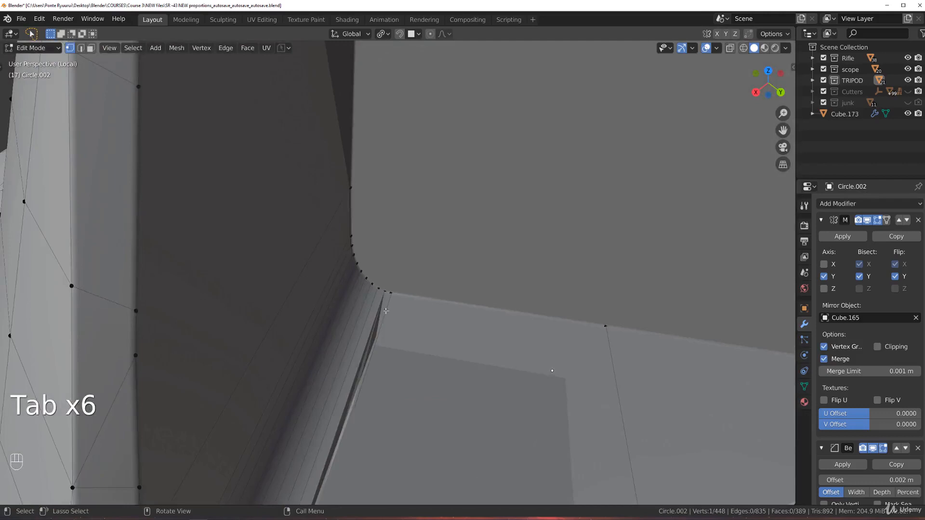
Slide the overlapping vertices at the notch floor's front corner along their edges to straighten the rim, the last by a factor of 0.734.
scroll(379, 297, "down", 4)
middle_click_drag(432, 273, 409, 208, "shift")
scroll(408, 230, "up", 2)
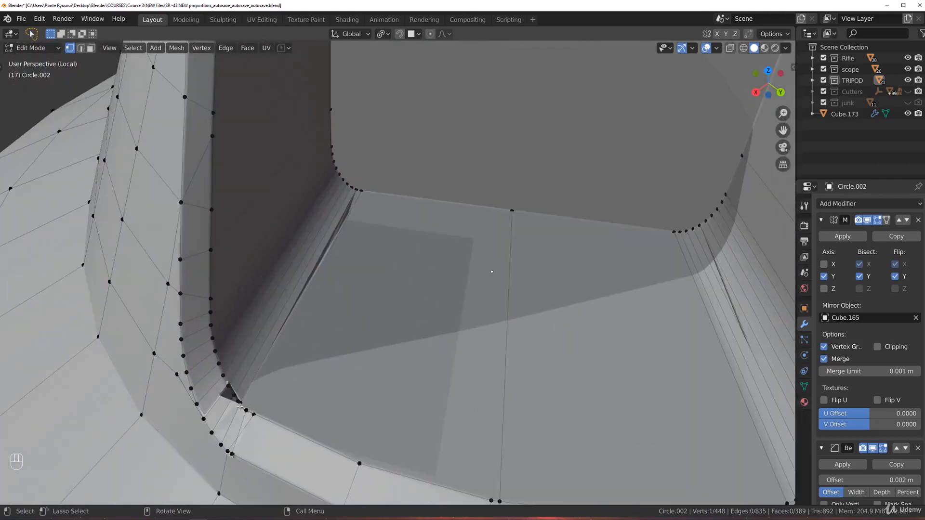
scroll(361, 271, "up", 3)
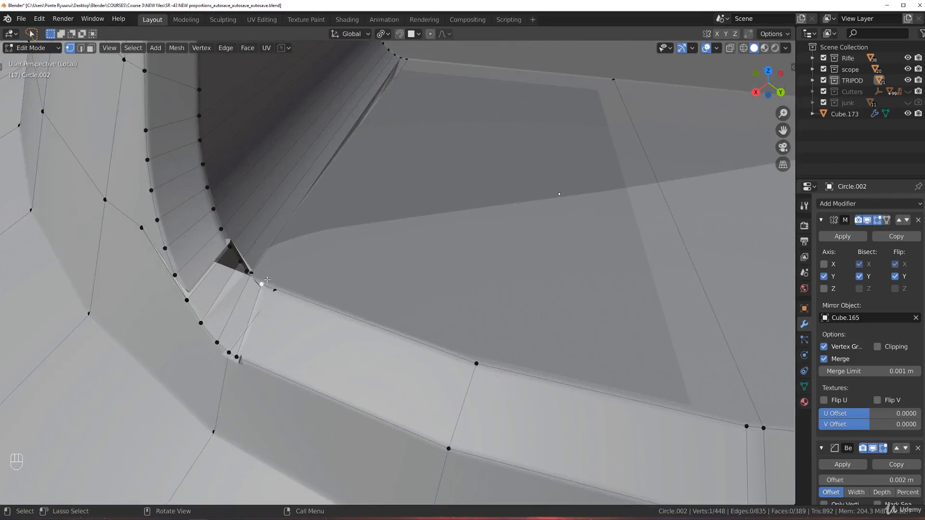
key("g")
key("g")
left_click(315, 294)
left_click(276, 291)
key("g")
left_click(327, 285)
key("g")
key("g")
left_click(323, 283)
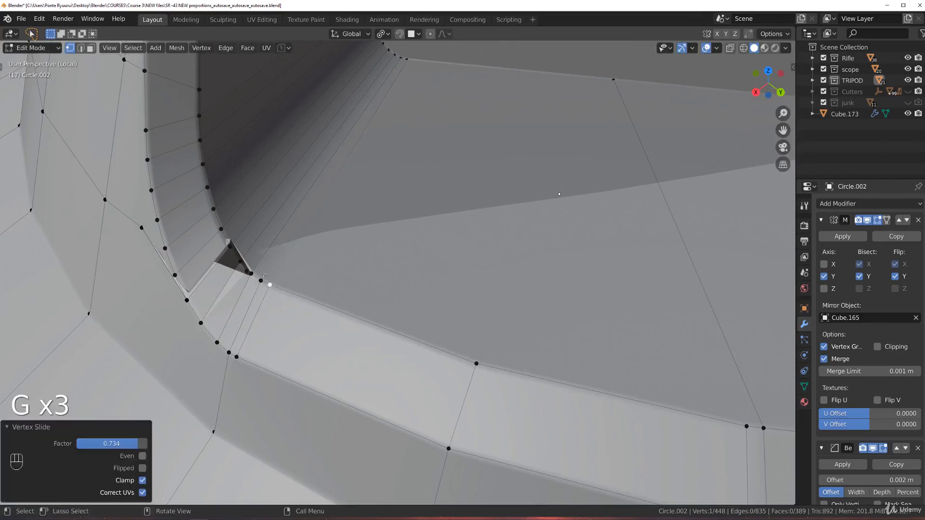
Turn on see-through display and pull the folded corner vertex out beside the outer rim, by about 0.009, -0.026 and 0.013 m.
left_click(250, 266)
middle_click_drag(251, 273, 303, 255)
key("Tab")
left_click(317, 288)
scroll(205, 263, "down", 2)
middle_click_drag(313, 253, 439, 341, "shift")
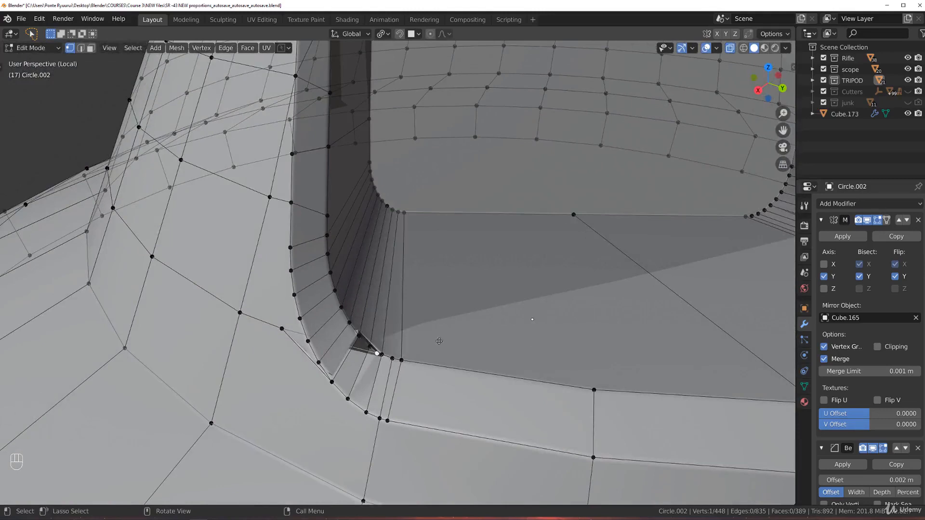
key("g")
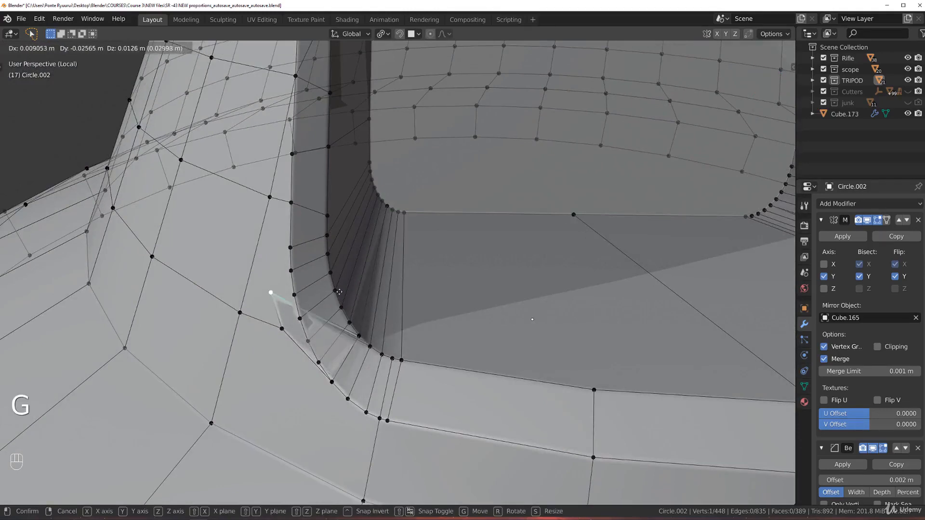
left_click(340, 292)
Merge the pulled-out vertex into the neighbouring vertex just outside the notch's rounded corner.
middle_click_drag(368, 335, 363, 353)
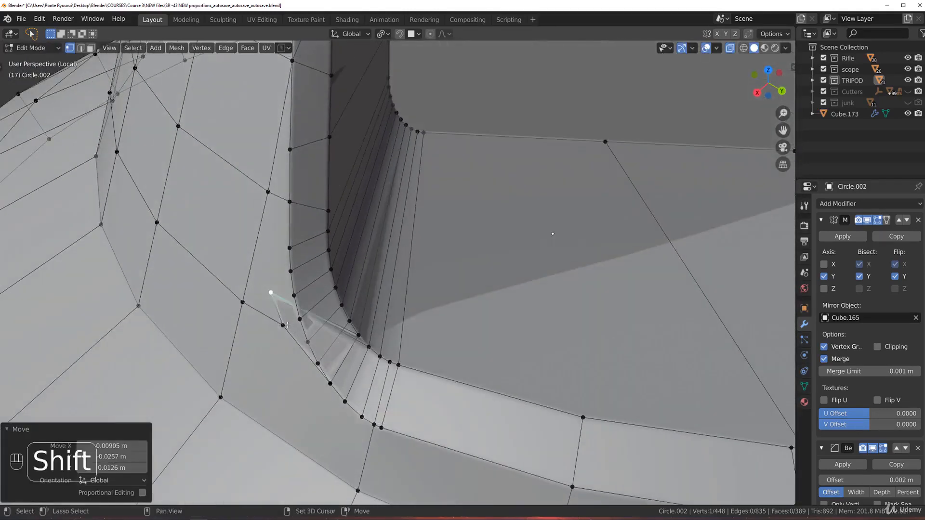
left_click(284, 325, "shift")
key("1")
middle_click_drag(396, 277, 429, 213, "shift")
scroll(428, 214, "up", 2)
Switch to edge selection and dissolve the two surplus edges across the corner of the notch bevel.
key("Tab")
left_click(372, 284)
left_click(371, 264, "shift")
key("x")
left_click(371, 264)
middle_click_drag(386, 270, 419, 261)
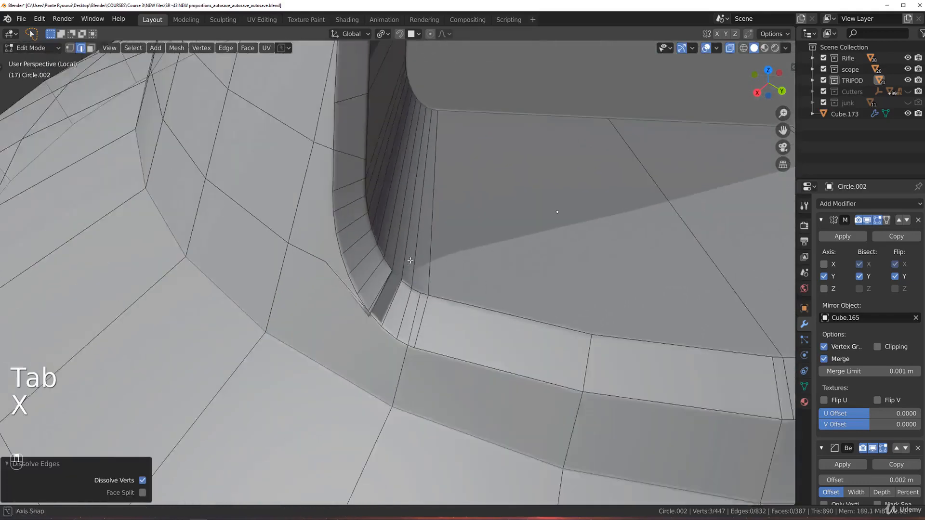
Try to dissolve the stray edge running along the outside of the bevelled corner.
left_click(296, 307)
key("x")
left_click(296, 304)
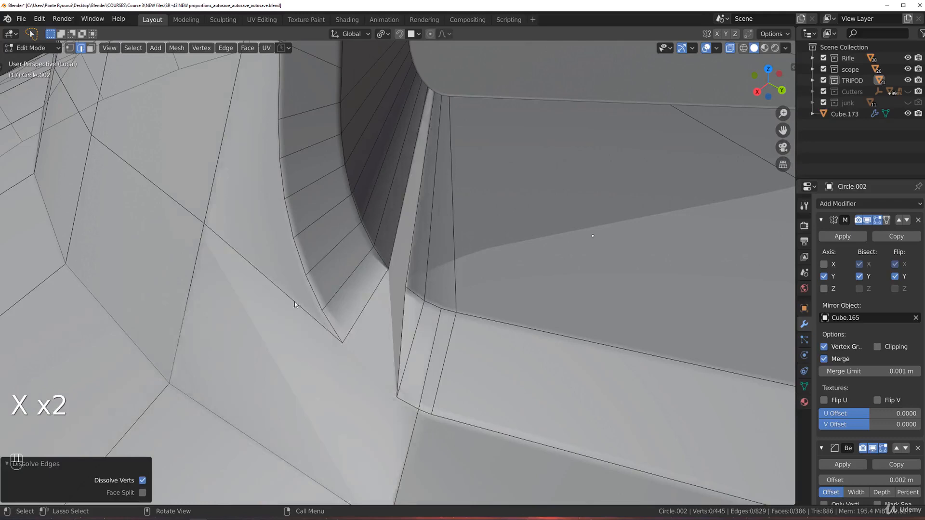
scroll(366, 303, "down", 3)
scroll(434, 300, "up", 1)
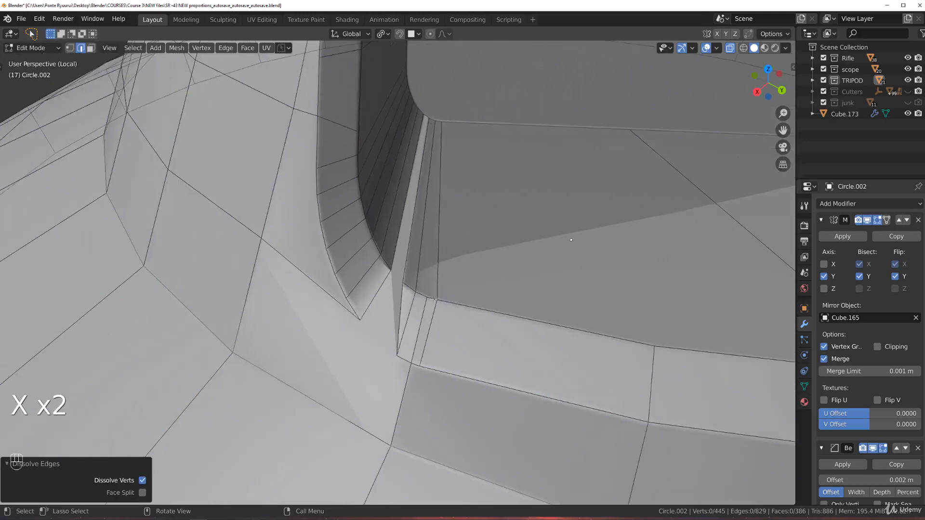
Try to rebuild the open corner by picking the rim vertices on both sides of the gap.
key("Tab")
left_click(404, 283)
left_click(391, 271, "shift")
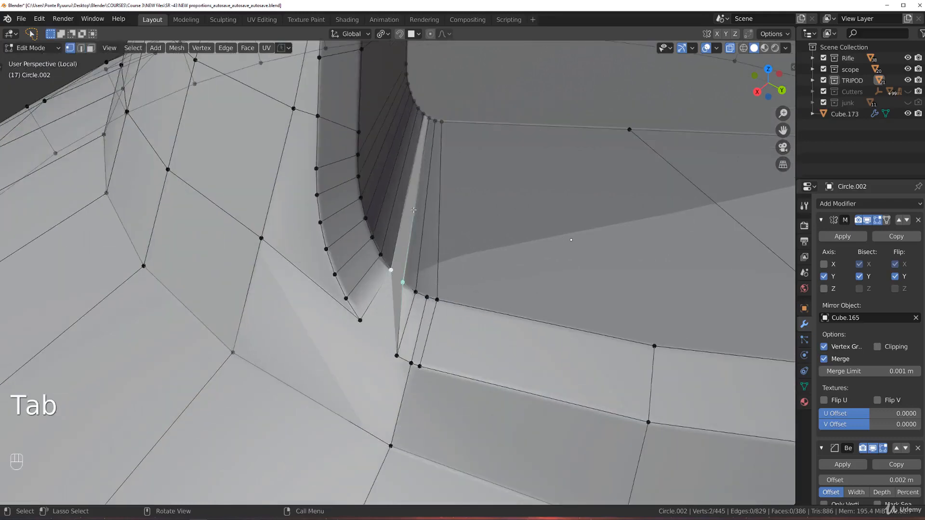
left_click(359, 319, "shift")
middle_click_drag(388, 350, 368, 347)
Undo the corner rebuild and the last edge dissolve.
key("ctrl+z")
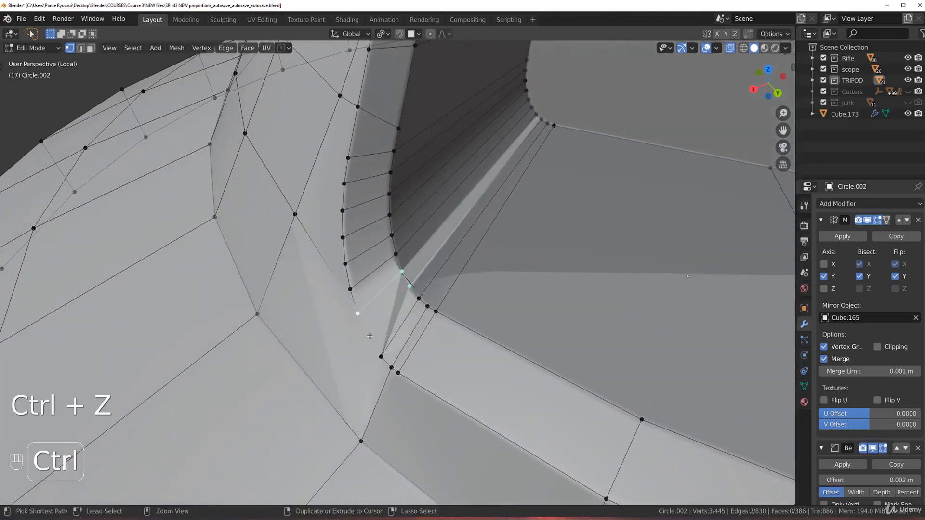
key("ctrl+z")
key("ctrl+z")
key("ctrl+z")
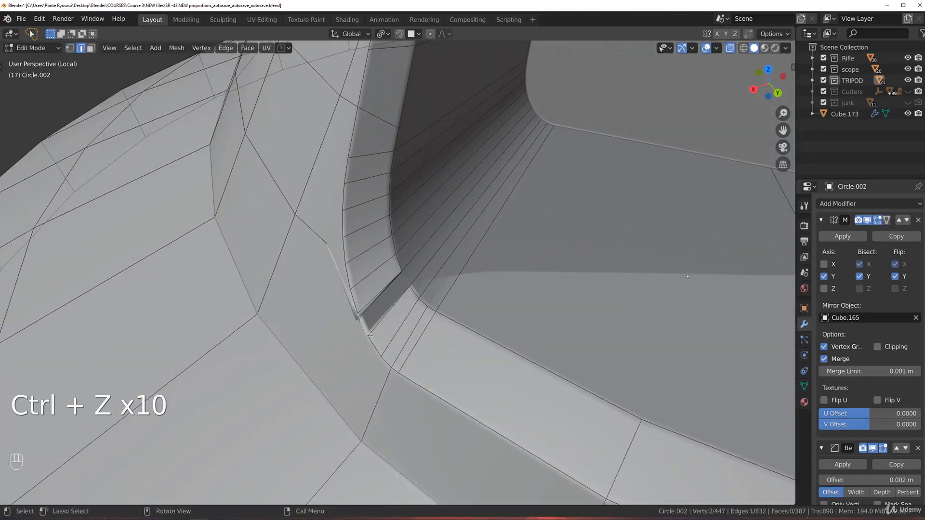
Merge the spare outer vertex into the rim vertex at the notch's lower corner.
key("Tab")
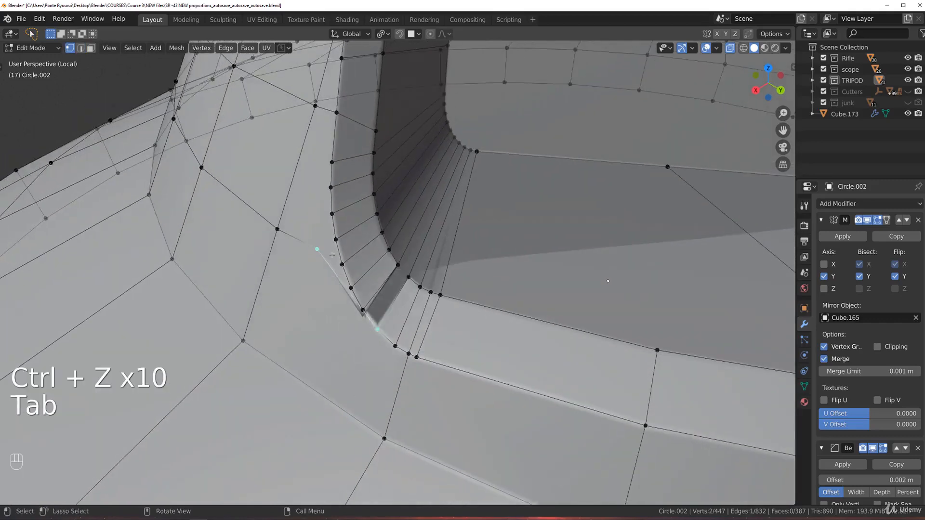
left_click(370, 334, "shift")
key("1")
middle_click_drag(434, 289, 415, 288)
Connect the two neighbouring inner vertices at the notch's lower corner with an edge.
key("Tab")
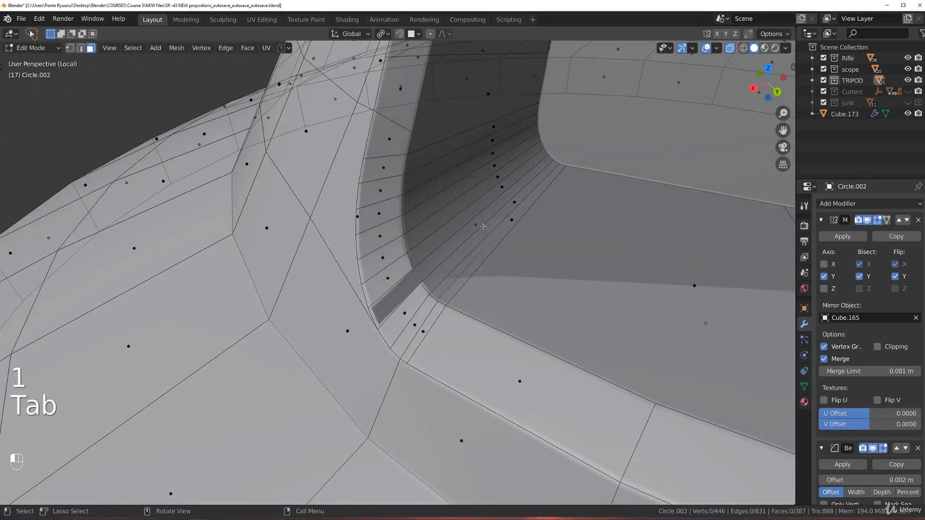
left_click(483, 226)
middle_click_drag(485, 228, 477, 222)
key("Tab")
left_click(388, 259)
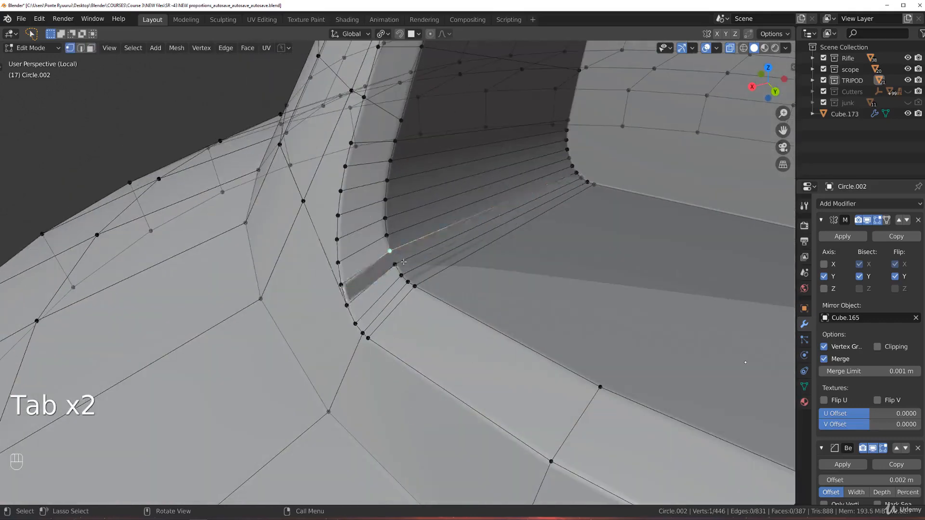
left_click(396, 264, "shift")
key("j")
middle_click_drag(404, 262, 433, 256)
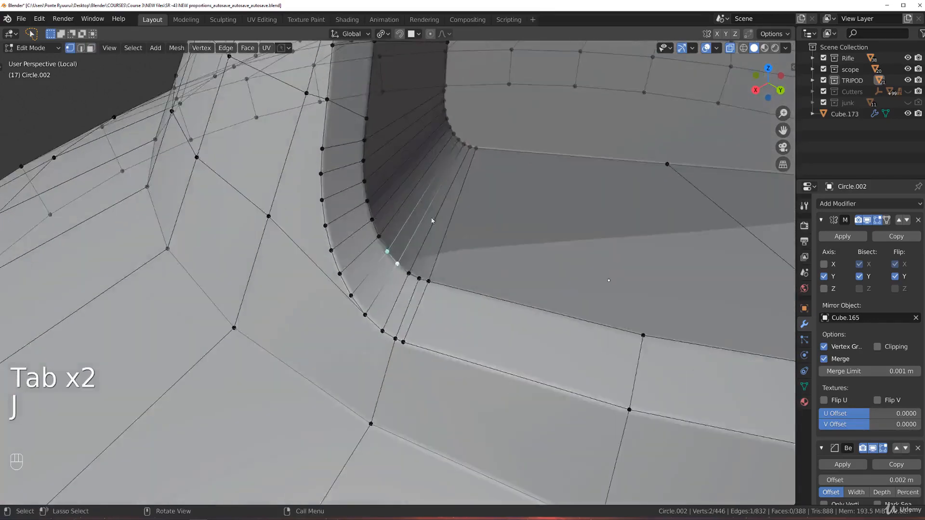
Check the repaired notch corner's shading in object mode.
key("Tab")
scroll(433, 256, "down", 8)
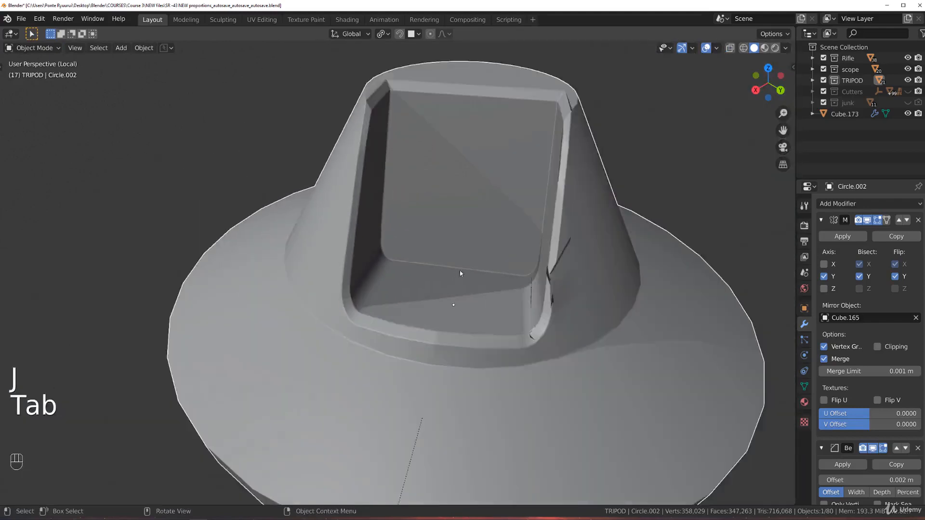
scroll(486, 276, "up", 2)
middle_click_drag(485, 276, 508, 235, "shift")
scroll(397, 305, "down", 4)
scroll(508, 235, "up", 2)
Merge the doubled vertices at the middle of the notch floor's front edge.
key("Tab")
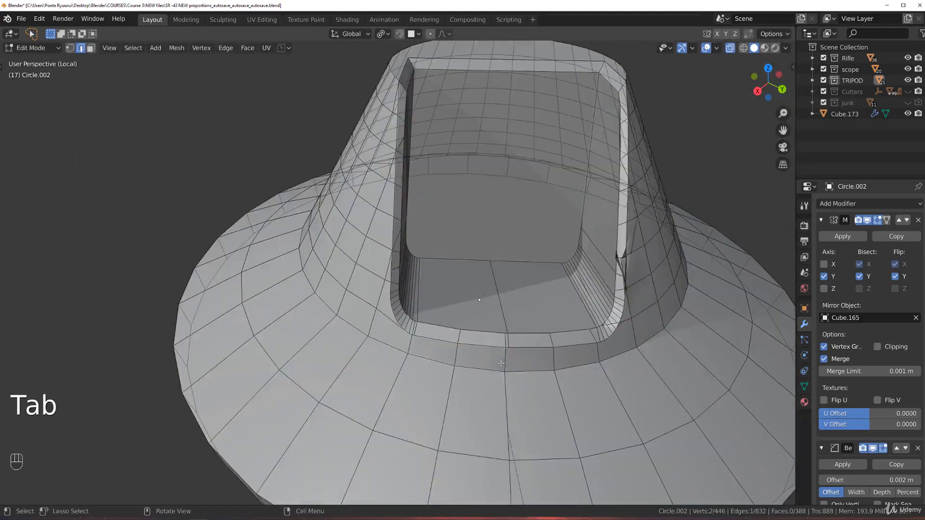
scroll(519, 333, "up", 2)
middle_click_drag(487, 270, 428, 213, "shift")
key("Tab")
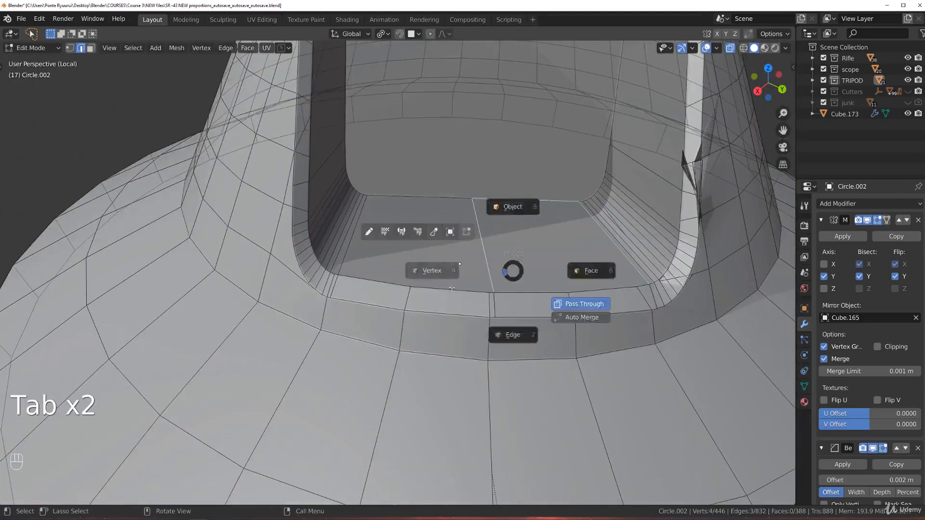
left_click(489, 293)
left_click(495, 292, "shift")
key("1")
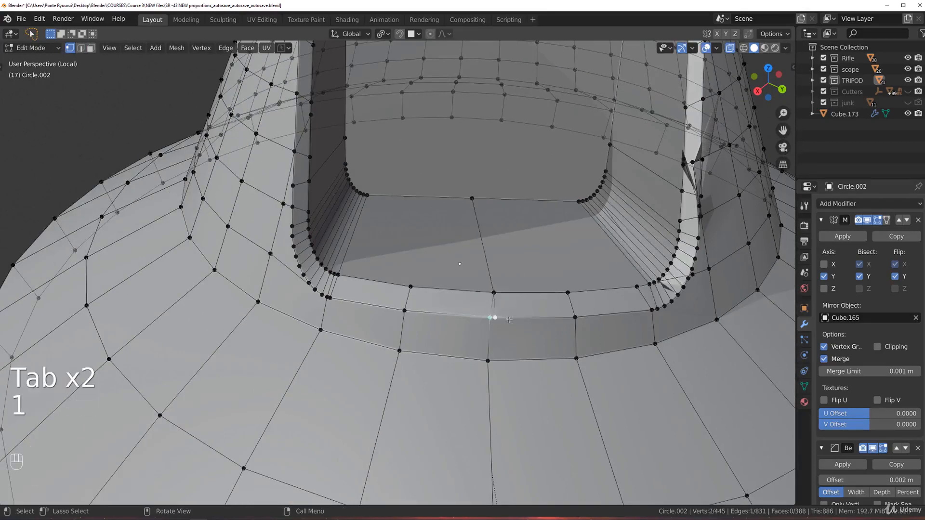
Merge the two overlapping vertices at the middle of the notch's outer lower rim.
key("1")
scroll(496, 351, "down", 3)
key("Tab")
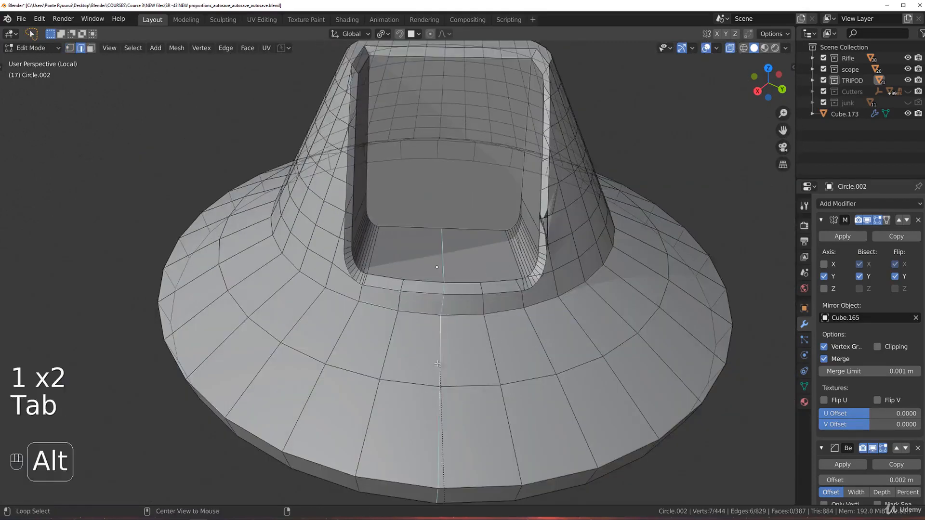
key("x")
key("Tab")
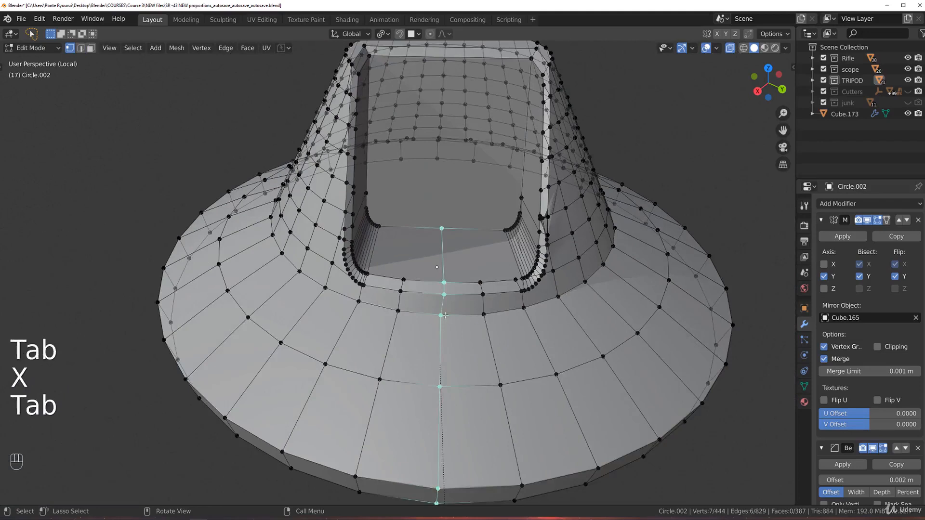
Edge-slide the two centre vertices of the edge running down the foot's slope just below the notch rim.
left_click(442, 315)
key("g")
key("g")
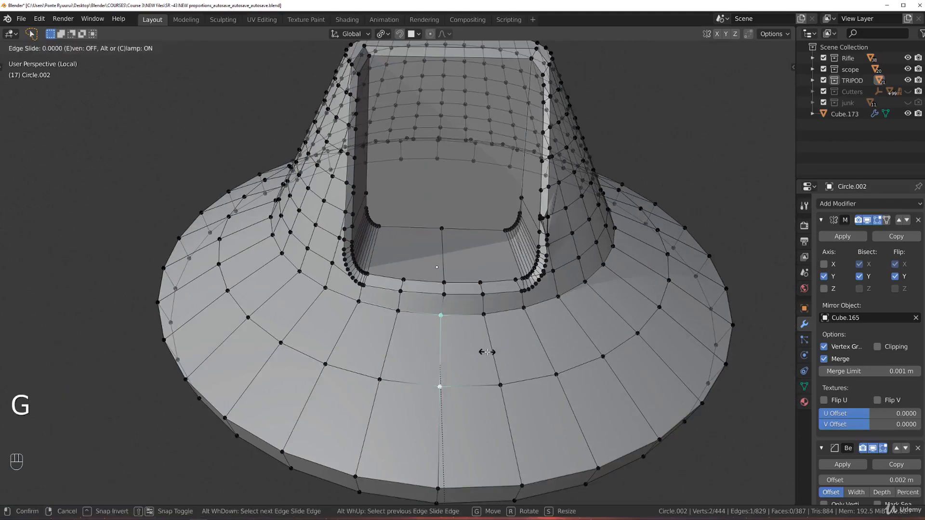
left_click(527, 363)
key("Tab")
Add another Mirror modifier to the foot and turn off its X axis.
scroll(517, 264, "down", 5)
middle_click_drag(516, 265, 530, 252)
scroll(533, 265, "down", 4)
key("alt+x")
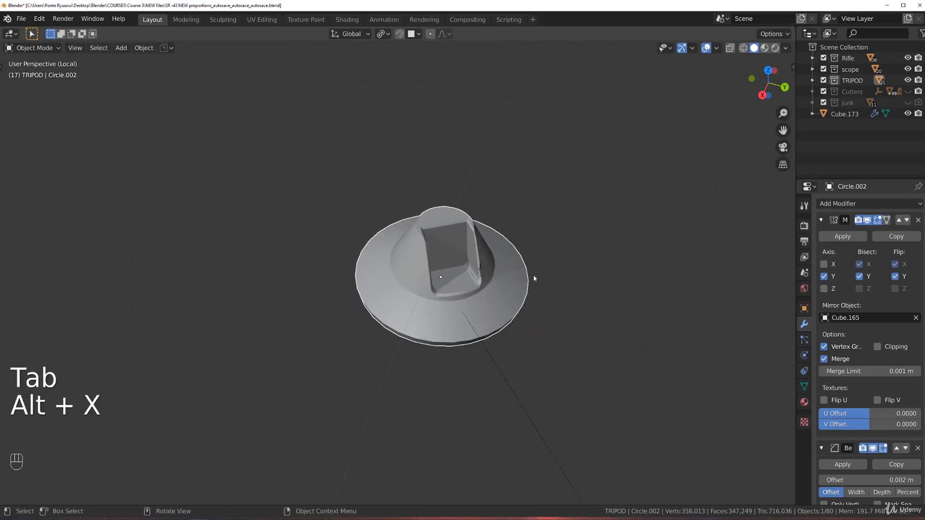
left_click(828, 203)
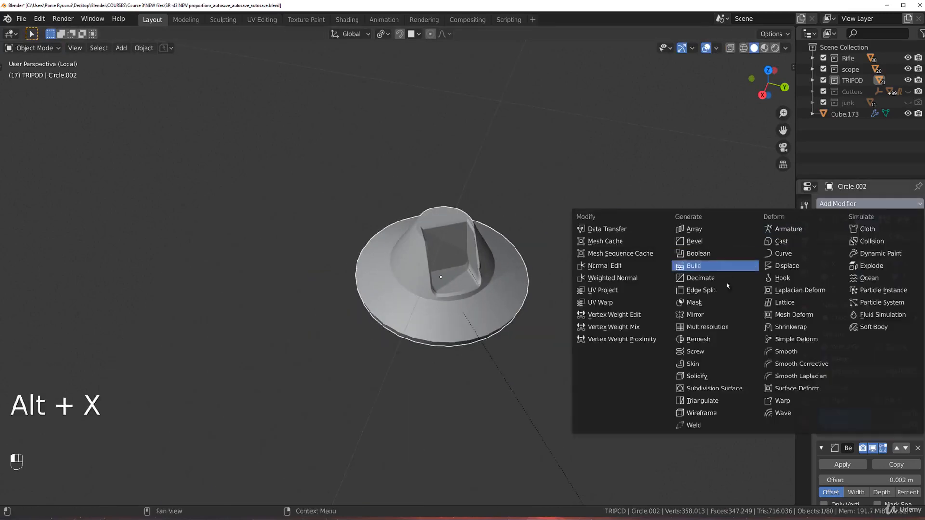
left_click(695, 315)
scroll(844, 386, "down", 5)
scroll(845, 385, "down", 15)
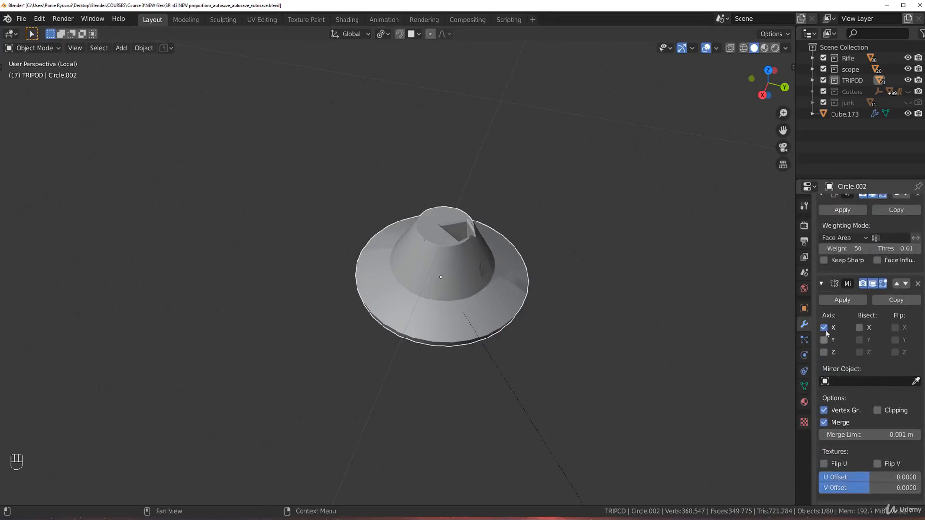
left_click(824, 327)
Try the new mirror on different axes, including X with bisect and flip.
left_click(824, 340)
left_click(859, 340)
left_click(896, 340)
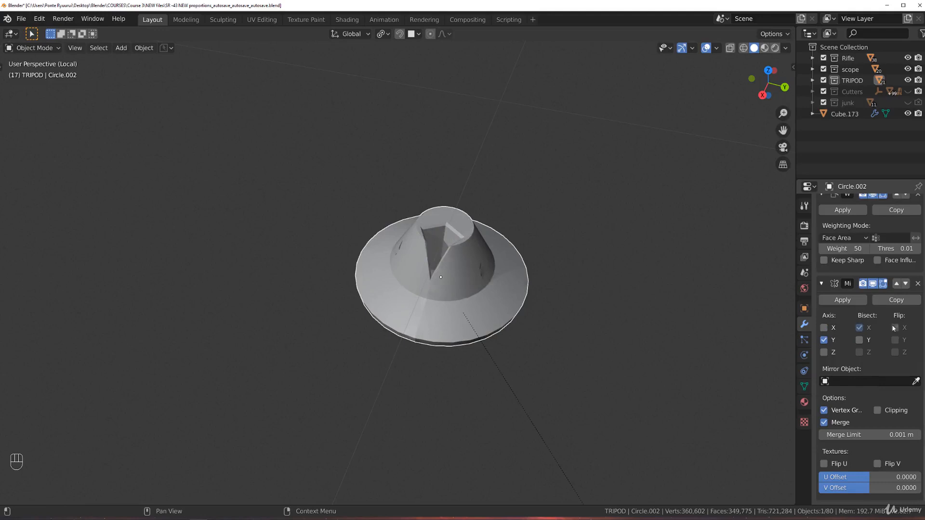
left_click(825, 327)
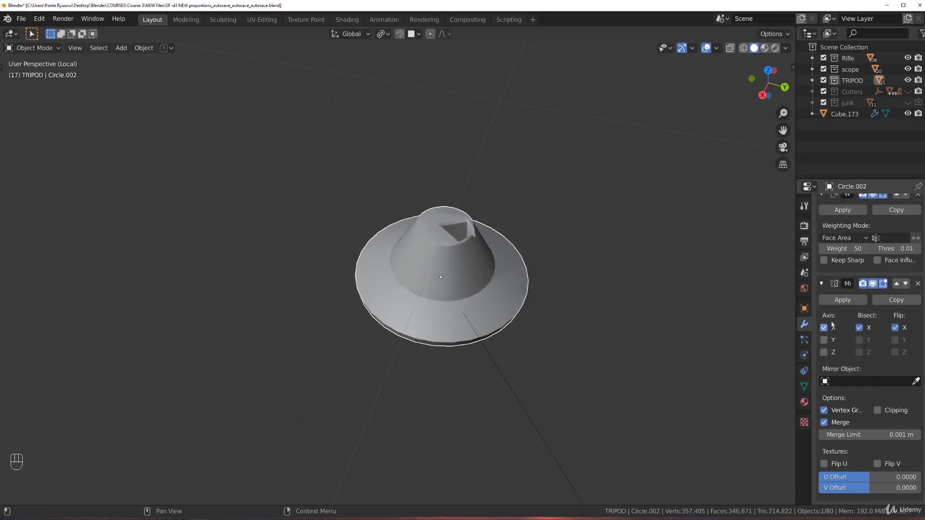
left_click(828, 329)
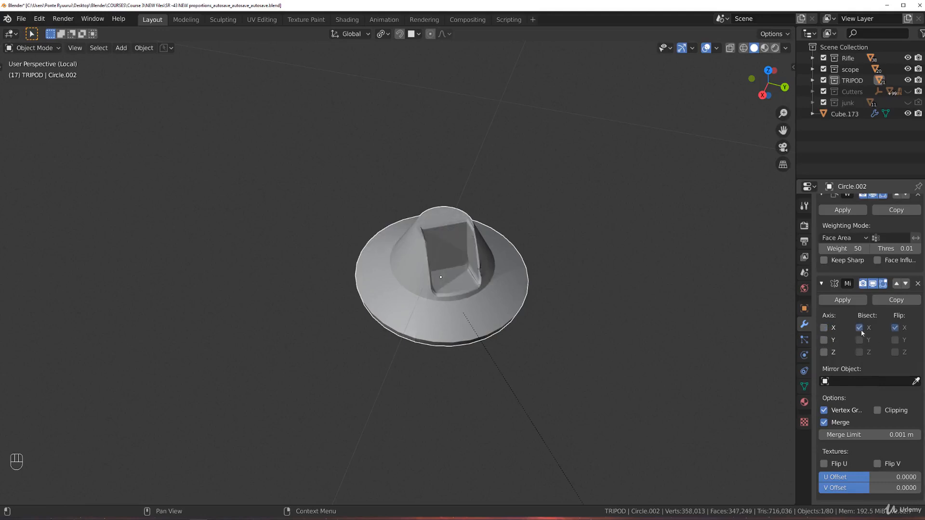
left_click(824, 352)
left_click(824, 352)
Set the new mirror to the Y axis with Y bisect and Y flip enabled.
left_click(824, 341)
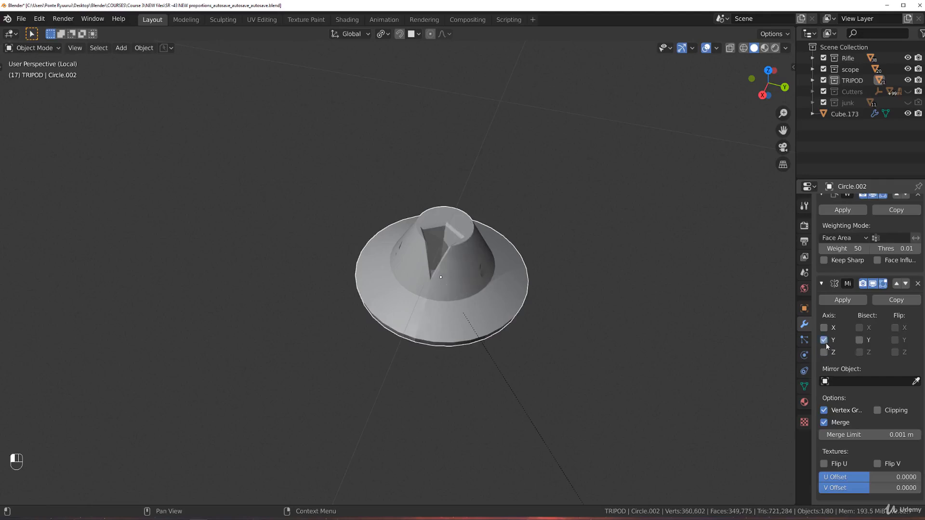
left_click(859, 340)
left_click(896, 341)
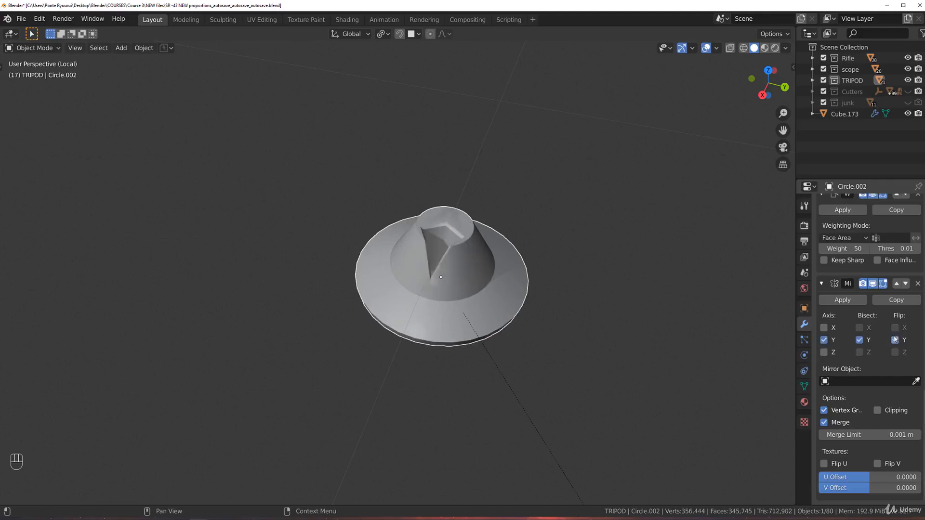
left_click(845, 343)
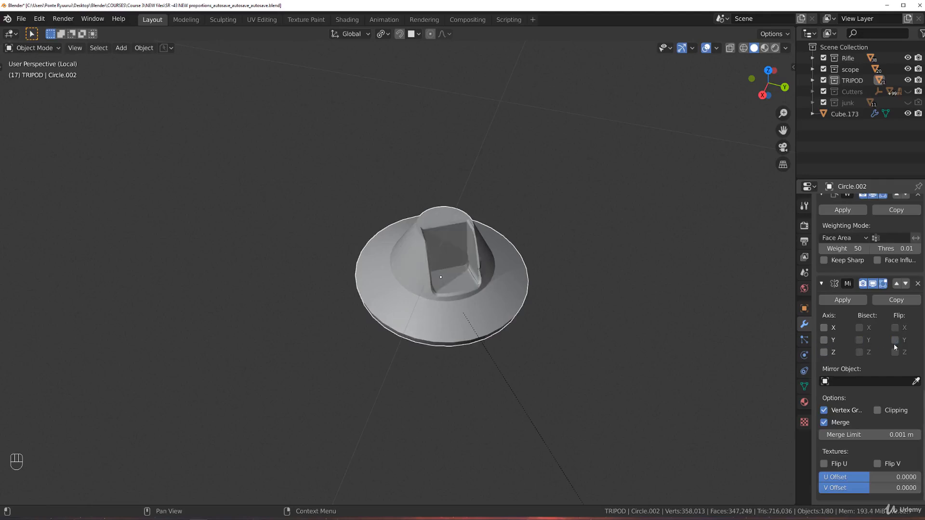
left_click(825, 340)
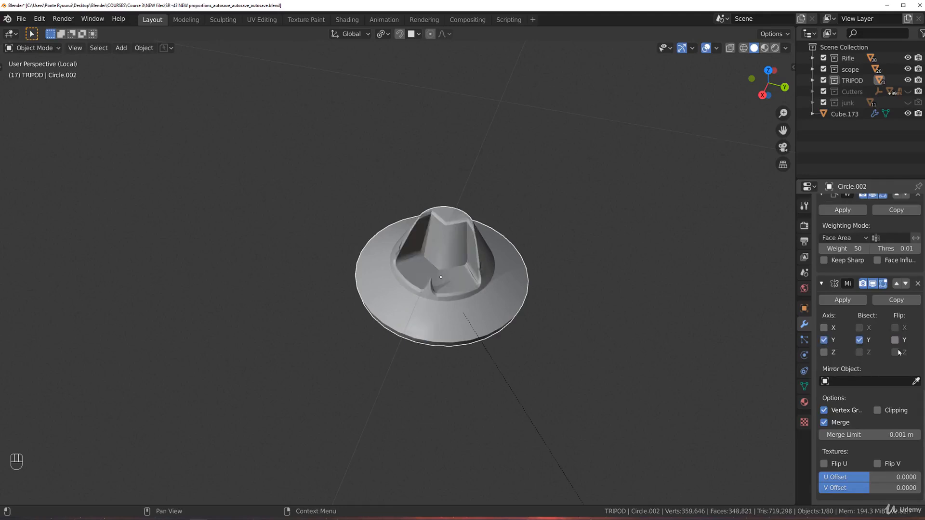
left_click(895, 340)
left_click(478, 278)
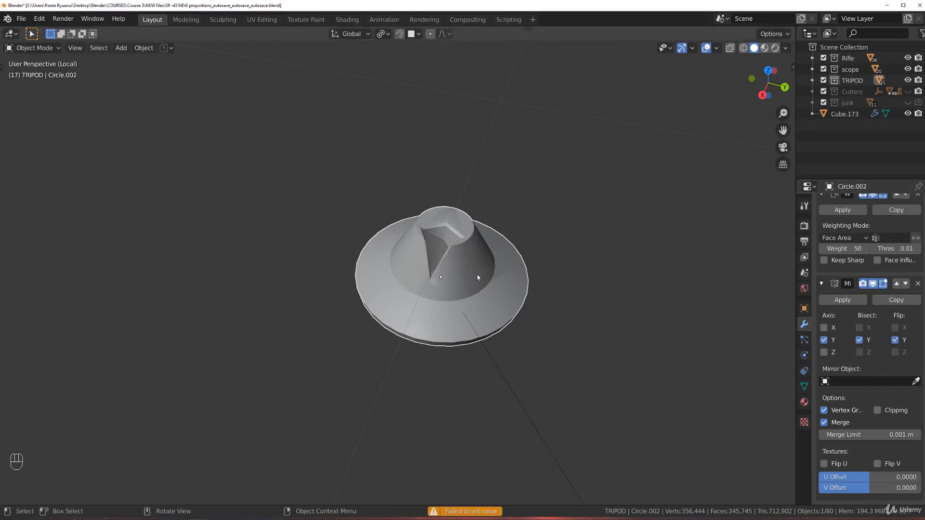
Pick the tripod leg Cube.185 as the new mirror's mirror object and isolate the foot again.
key("KP_Divide")
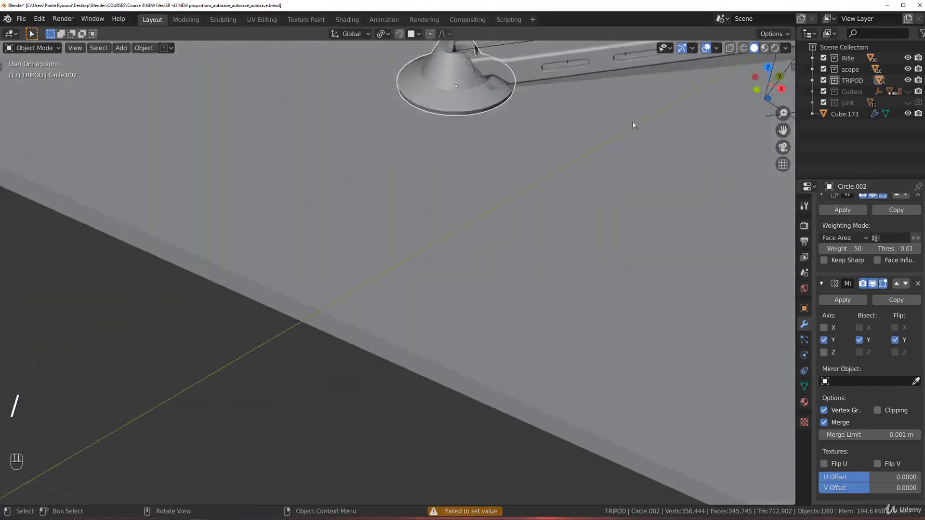
left_click(916, 382)
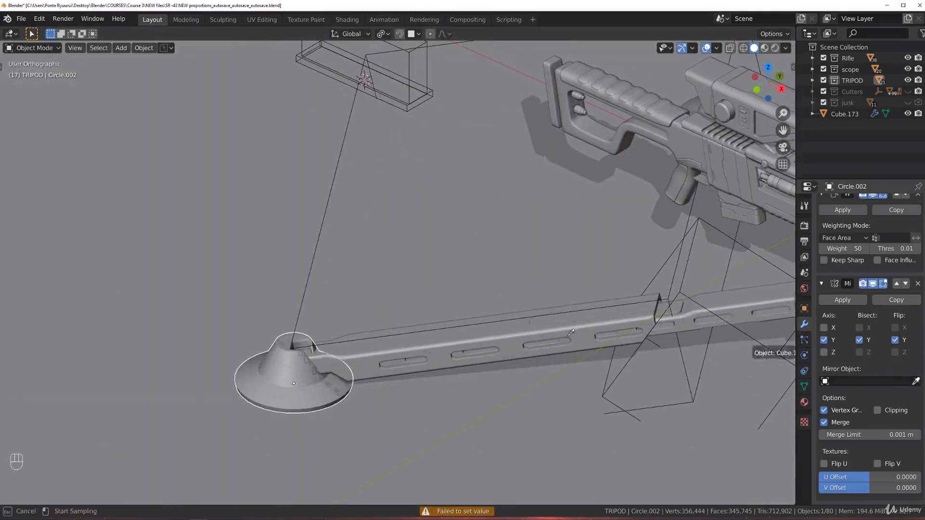
left_click(464, 338)
scroll(348, 335, "up", 3)
middle_click_drag(346, 335, 438, 247)
scroll(438, 249, "up", 4)
key("KP_Divide")
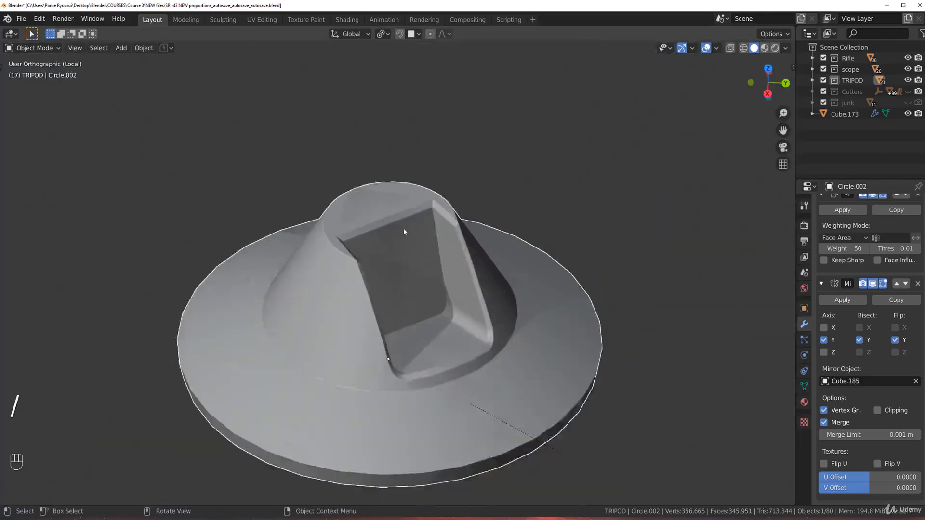
Examine the mirrored foot and its notch from several angles in object and edit mode.
middle_click_drag(411, 241, 500, 215)
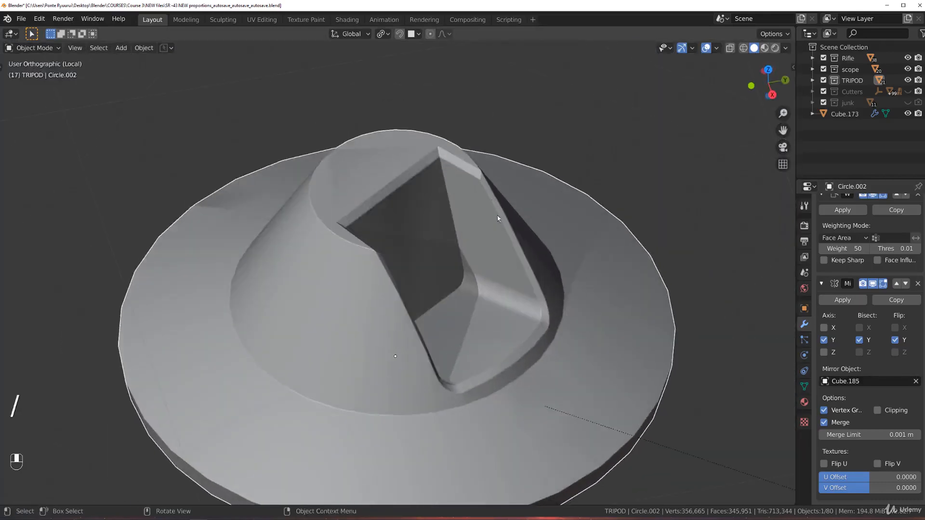
key("Tab")
middle_click_drag(364, 220, 413, 227)
key("Tab")
left_click(495, 260)
middle_click_drag(496, 260, 504, 193)
key("KP_5")
middle_click_drag(436, 53, 413, 227, "shift")
scroll(413, 227, "up", 2)
key("Tab")
middle_click_drag(410, 135, 374, 207, "shift")
middle_click_drag(448, 254, 487, 270)
Move the new Mirror modifier, the one using Cube.185, to the first place in the foot's modifier stack.
scroll(888, 288, "up", 10)
scroll(887, 289, "up", 8)
scroll(857, 309, "down", 11)
left_click(896, 463)
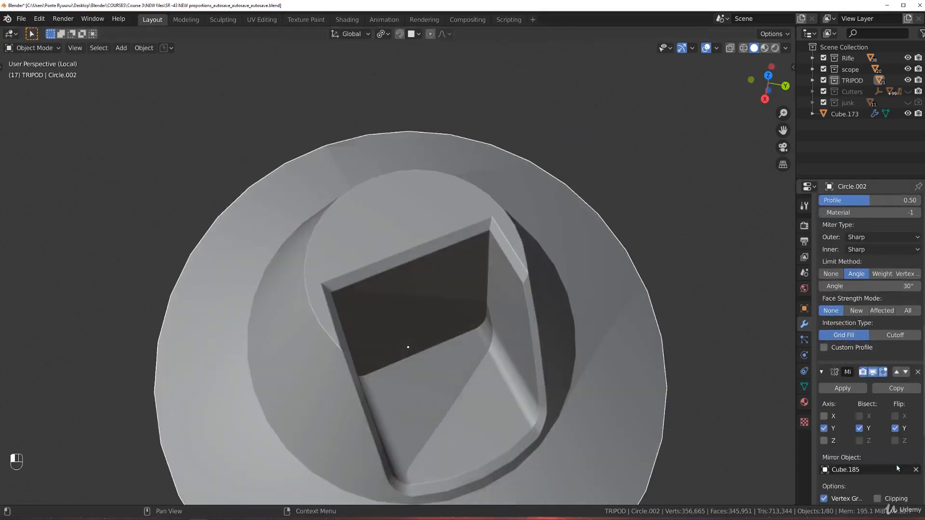
left_click(901, 374)
scroll(876, 316, "up", 12)
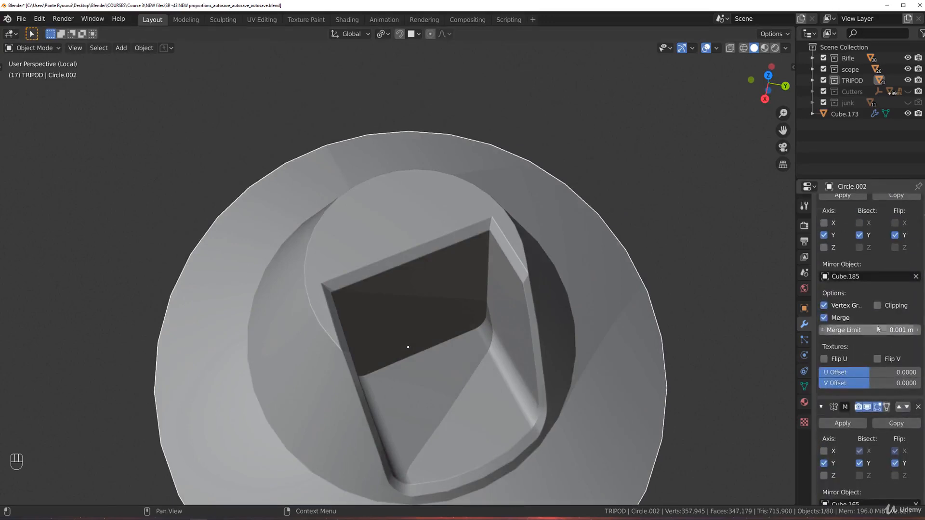
scroll(885, 330, "up", 3)
scroll(535, 317, "down", 4)
Inspect the mirrored foot's shading from above and up close, with viewport shadows off and on.
middle_click_drag(533, 316, 572, 319)
scroll(484, 308, "down", 4)
mouse_move(483, 283)
middle_mouse_down("shift")
mouse_move(511, 147)
mouse_move(474, 266)
middle_mouse_up("shift")
scroll(476, 294, "up", 4)
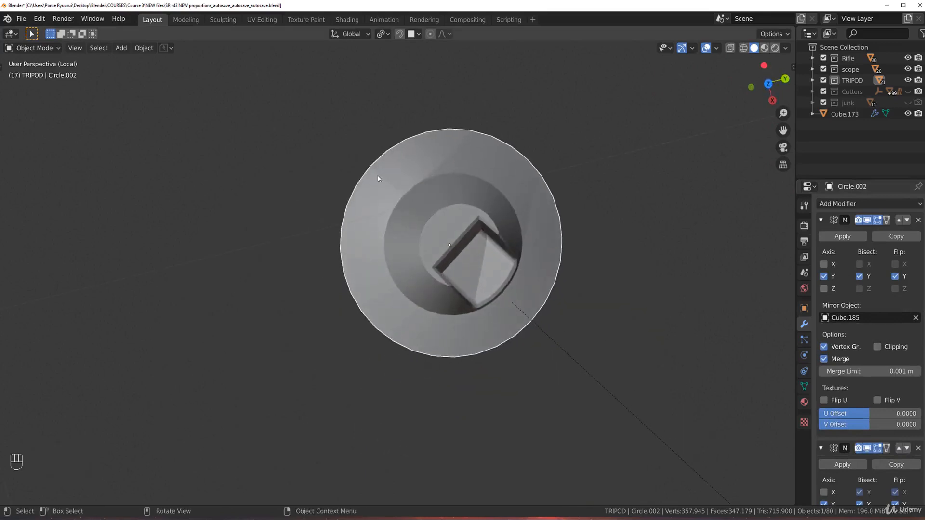
middle_click_drag(440, 185, 396, 165)
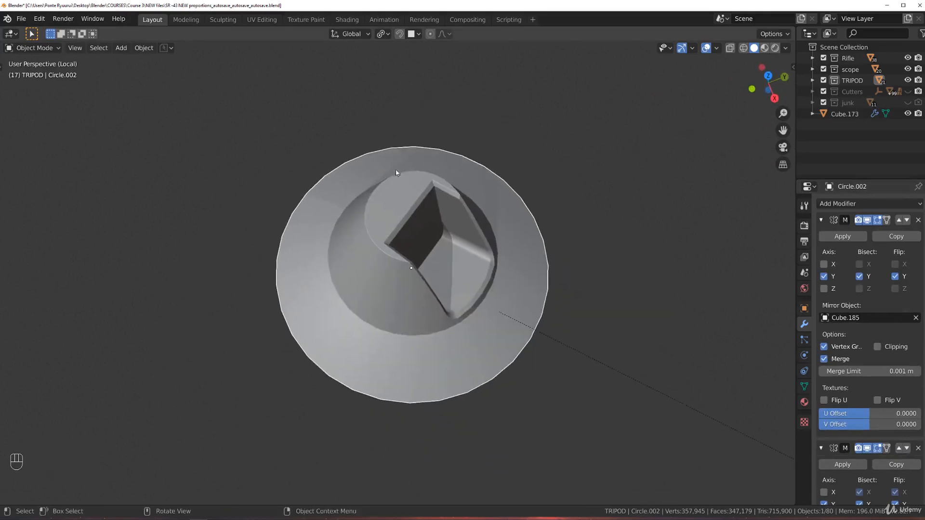
left_click(786, 48)
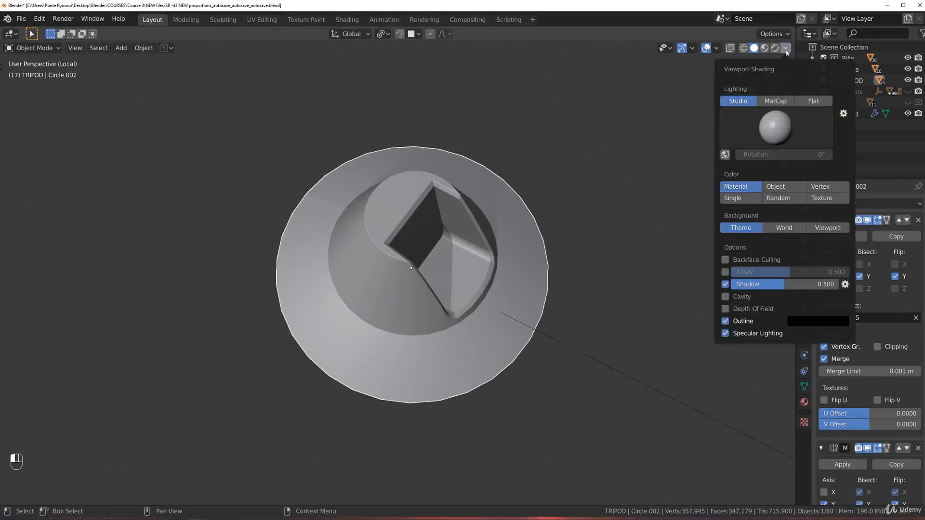
left_click(726, 284)
left_click(726, 284)
middle_click_drag(388, 216, 326, 223)
mouse_move(435, 310)
middle_mouse_down()
mouse_move(424, 261)
mouse_move(479, 275)
mouse_move(373, 244)
mouse_move(368, 217)
mouse_move(431, 293)
middle_mouse_up()
scroll(373, 243, "up", 3)
scroll(367, 211, "up", 3)
scroll(366, 210, "up", 2)
middle_click_drag(381, 258, 464, 420, "shift")
Leave the isolated view and move the old overlapping foot (Circle) to the junk collection.
key("slash")
middle_click_drag(380, 227, 426, 174)
middle_click_drag(418, 334, 408, 252, "shift")
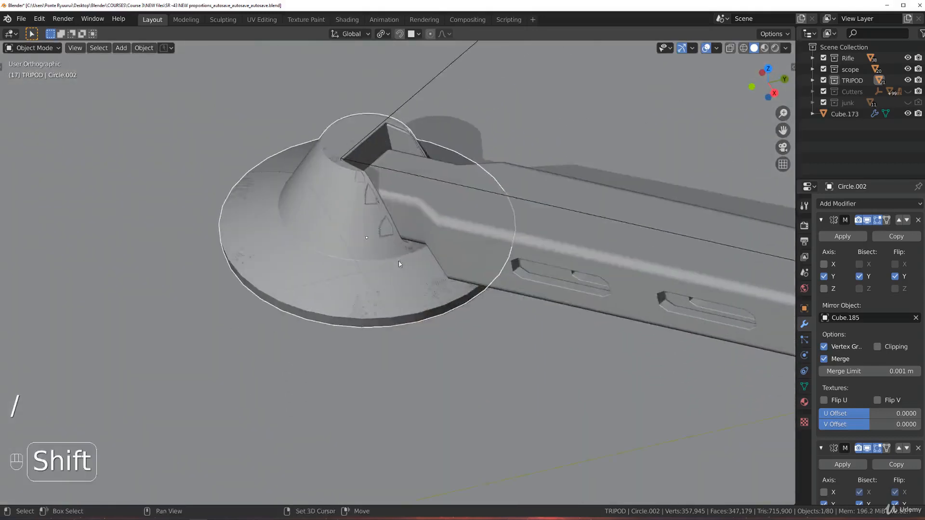
scroll(391, 288, "up", 3)
scroll(383, 254, "down", 1)
scroll(382, 251, "down", 1)
left_click(367, 204)
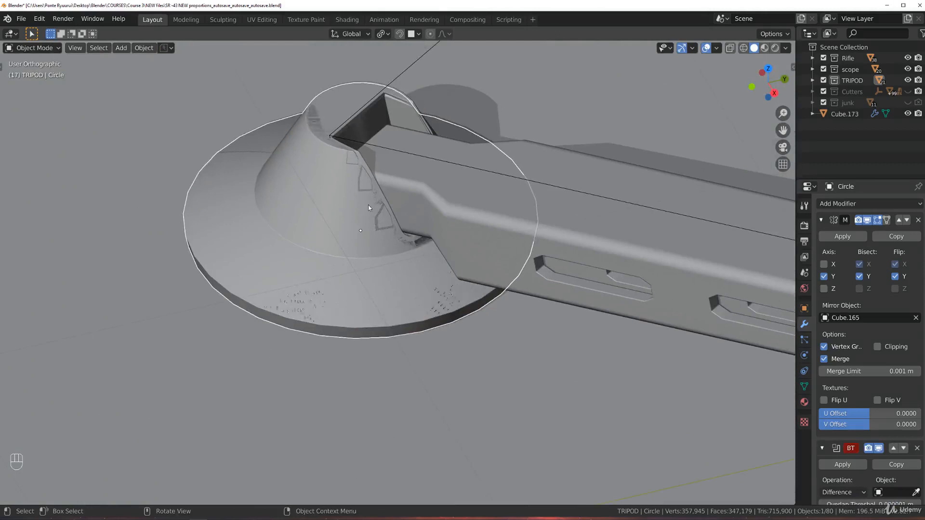
key("g")
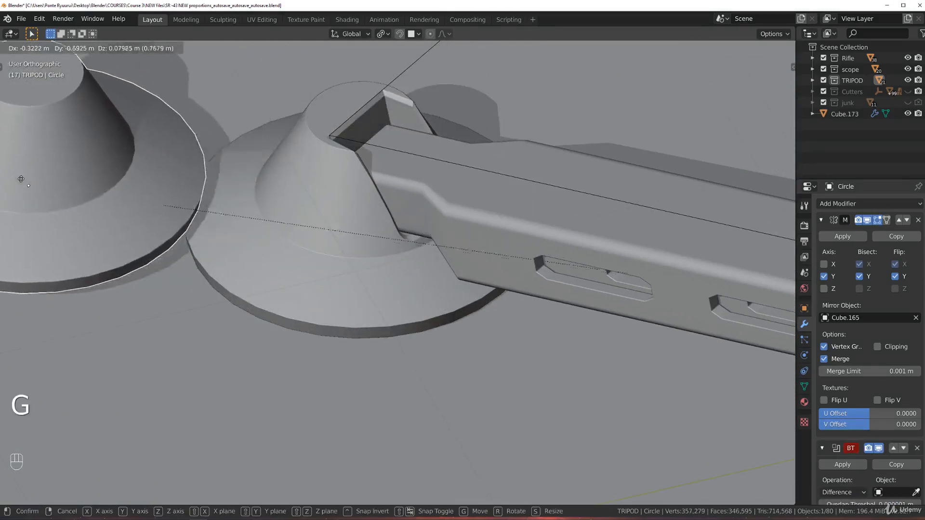
right_click(177, 186)
key("m")
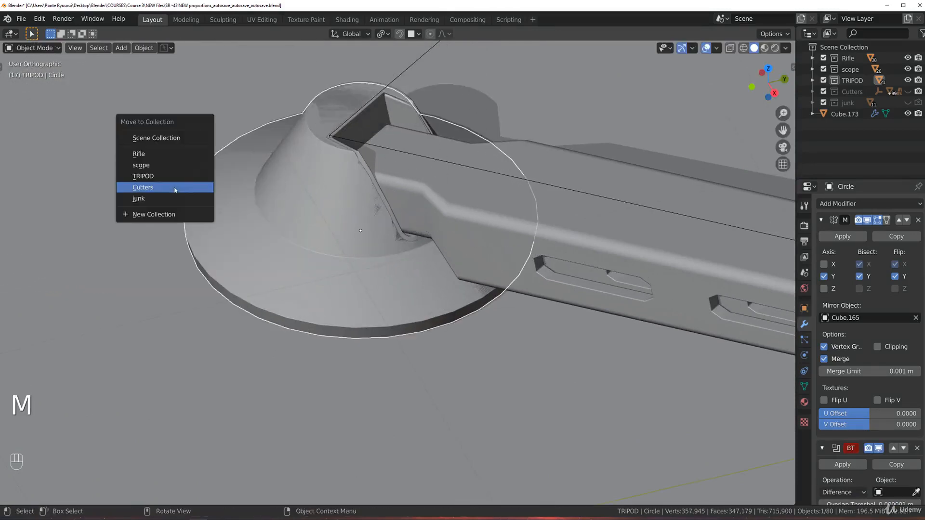
left_click(170, 194)
Try a Bevel modifier offset of 0.015 m on the remaining foot, then settle on 0.001 m.
middle_click_drag(378, 212, 389, 263, "shift")
left_click(355, 239)
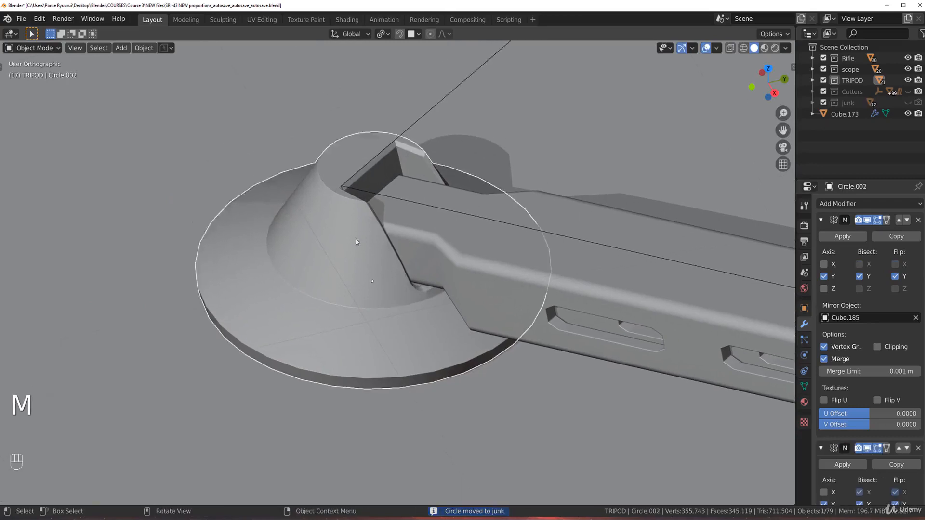
scroll(361, 248, "down", 4)
scroll(378, 272, "up", 3)
scroll(381, 277, "up", 1)
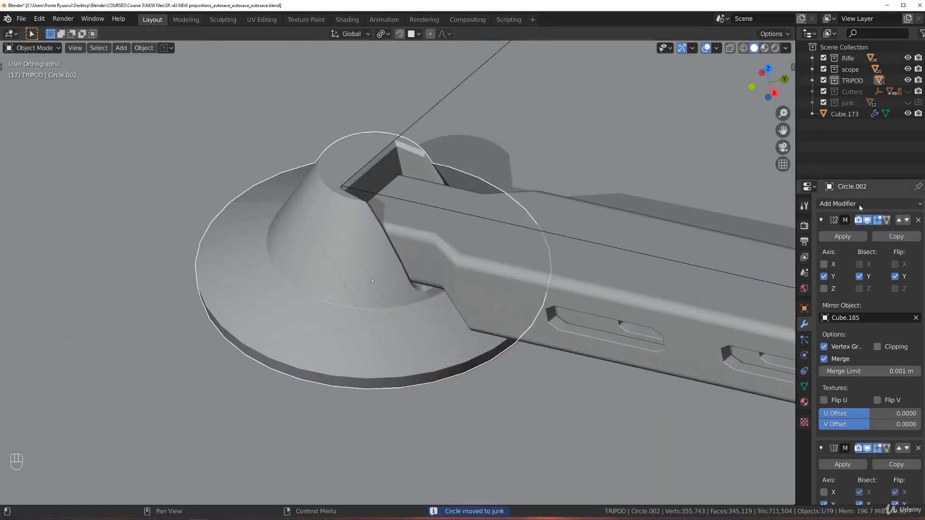
scroll(872, 308, "down", 12)
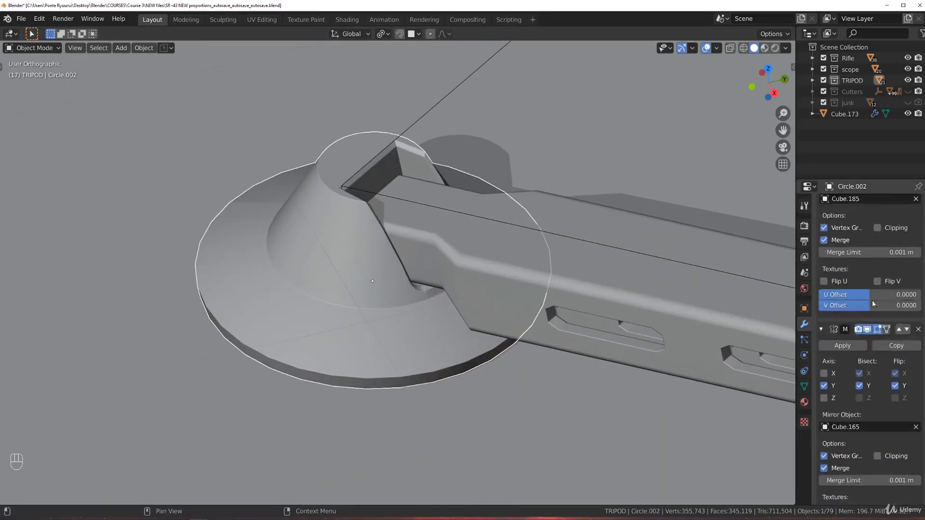
scroll(868, 333, "down", 8)
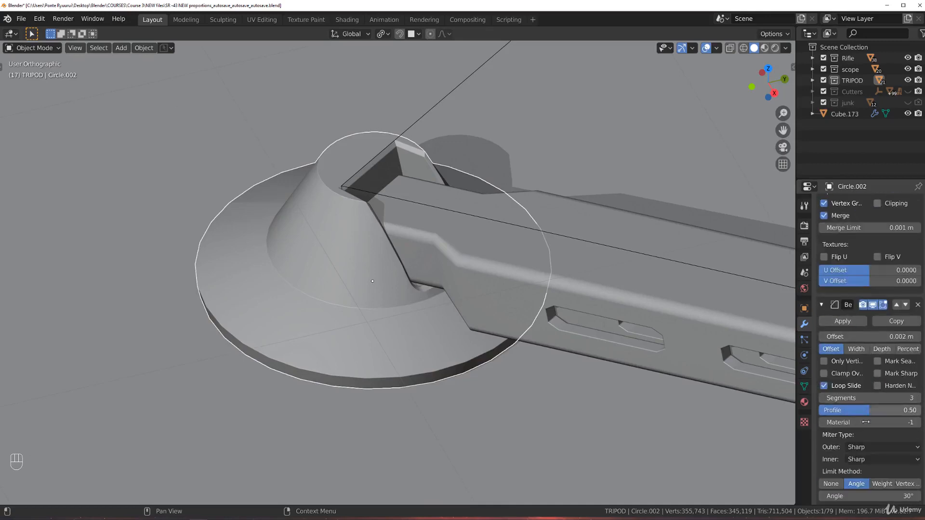
left_click_drag(883, 336, 901, 337, "shift")
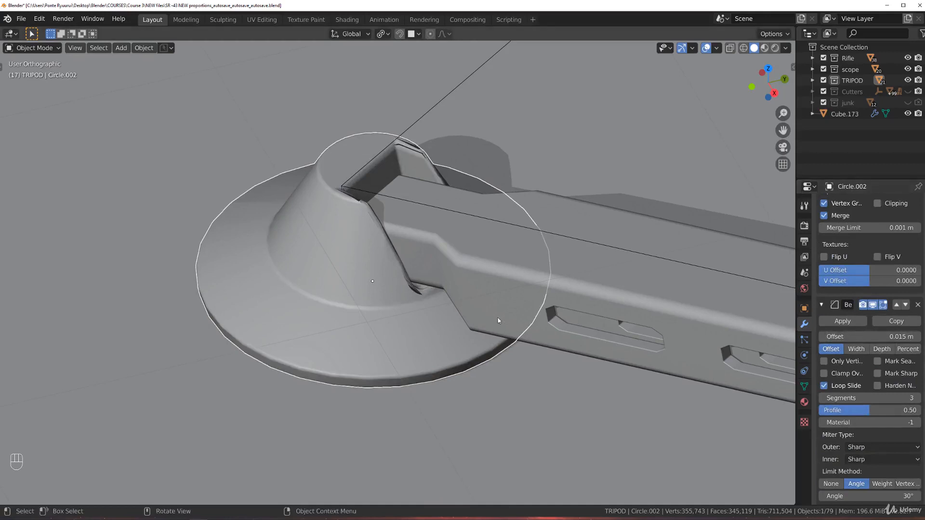
left_click_drag(848, 337, 829, 337, "shift")
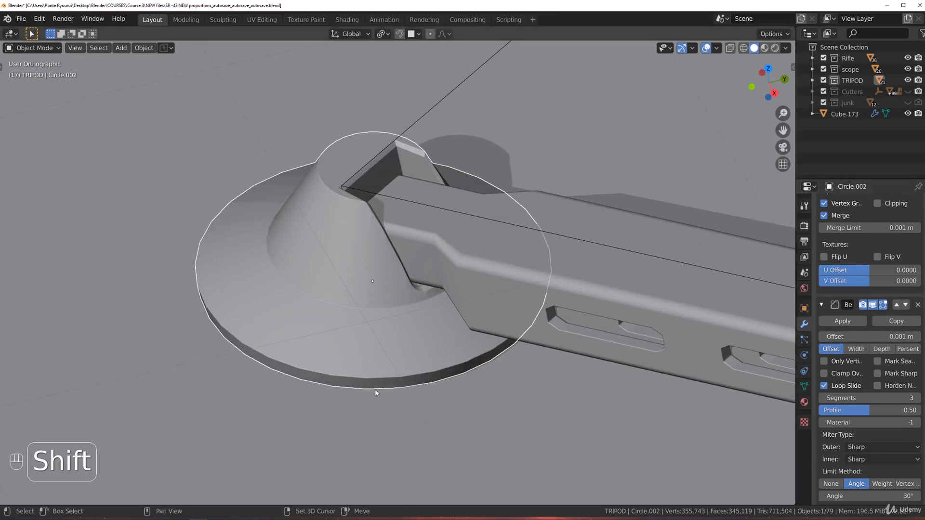
Bevel the upper edge loop of the foot's outer rim by about 0.031 m with one segment.
key("Tab")
left_click(409, 378, "alt")
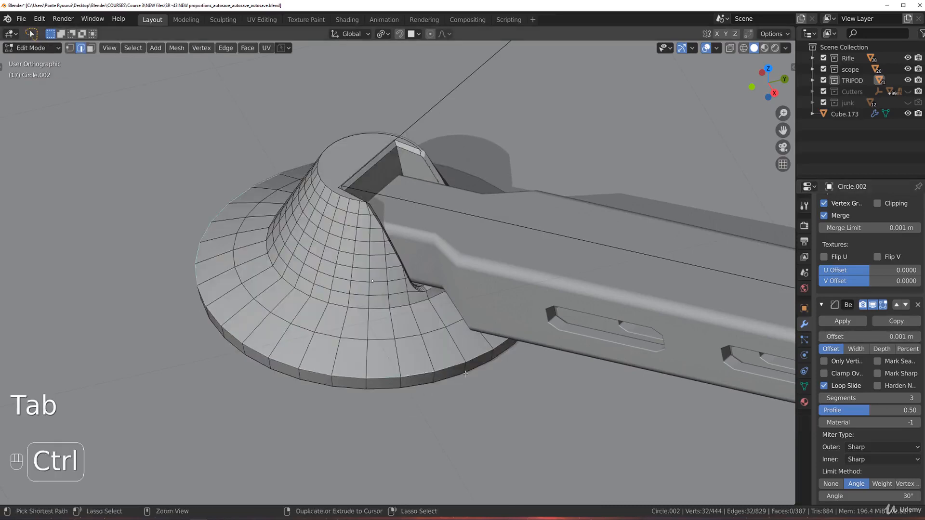
key("ctrl+b")
left_click(531, 387, "shift")
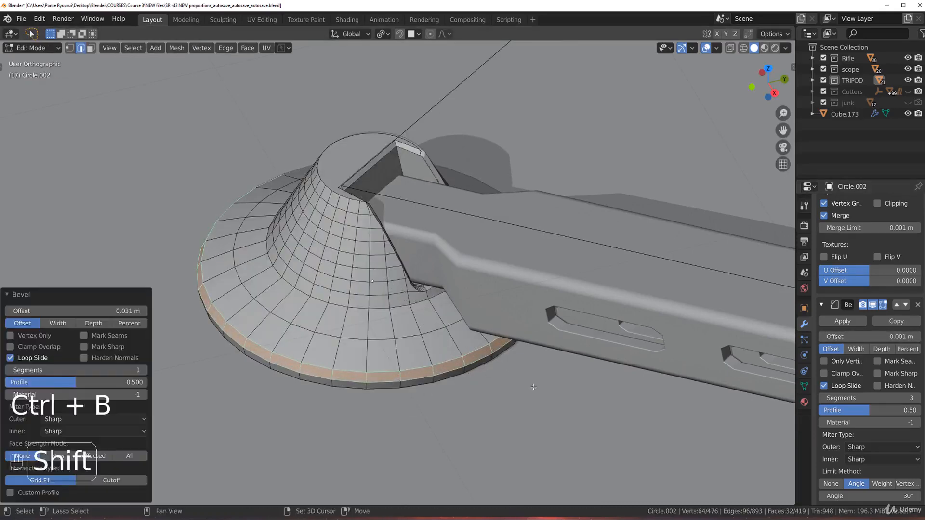
Leave mesh editing of the foot and select the tripod leg (Cube.185) that rests in its notch.
key("Tab")
scroll(474, 253, "down", 4)
middle_click_drag(485, 282, 512, 253)
scroll(482, 270, "up", 6)
middle_click_drag(562, 232, 412, 278, "shift")
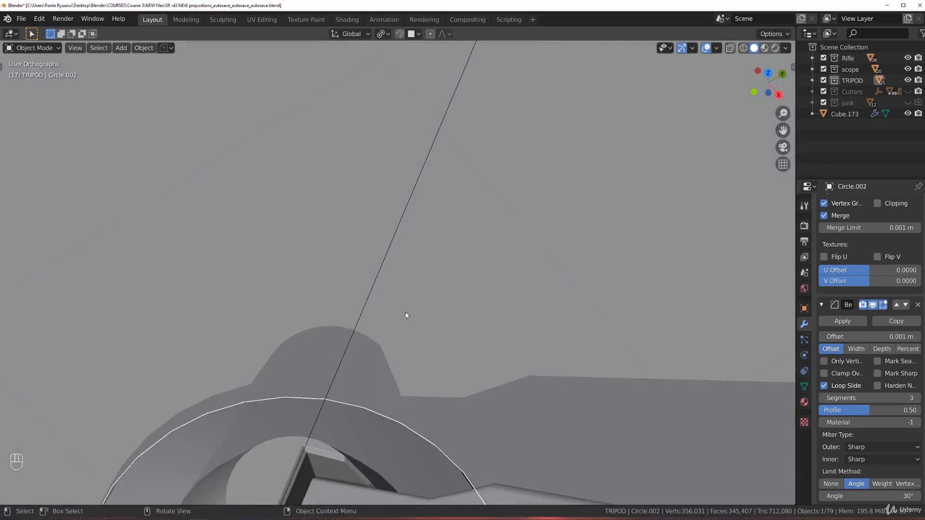
middle_click_drag(386, 392, 423, 157, "shift")
left_click(402, 200)
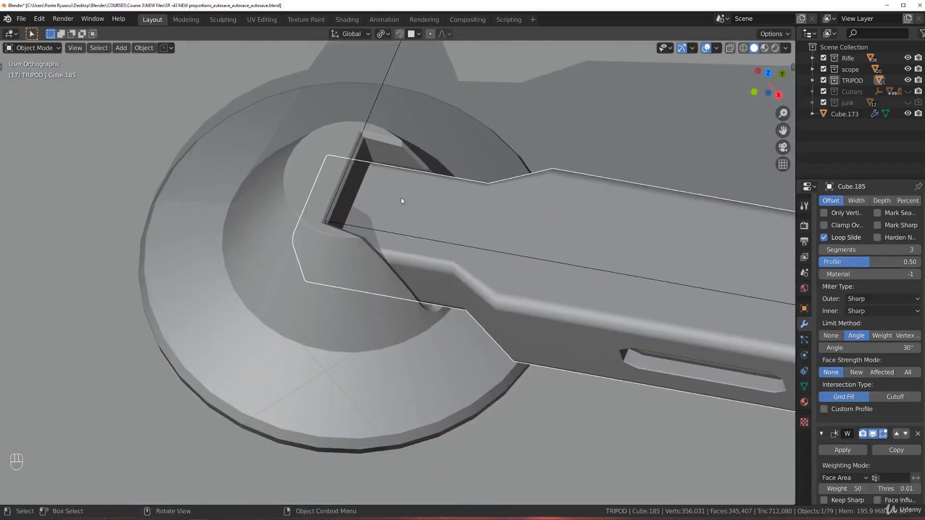
Look at the leg's end in the foot from the top in perspective, then isolate the leg.
key("grave")
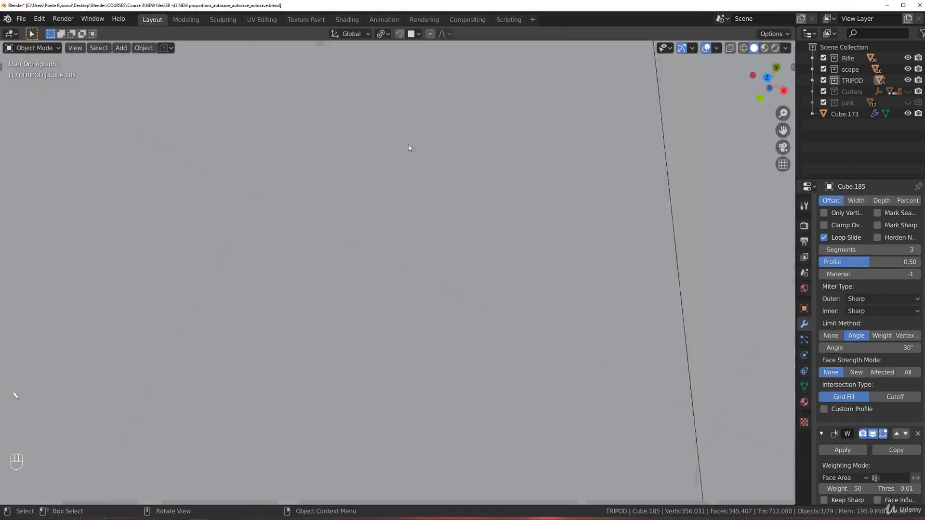
scroll(440, 245, "down", 10)
middle_click_drag(439, 251, 347, 150, "shift")
key("KP_5")
scroll(429, 277, "up", 6)
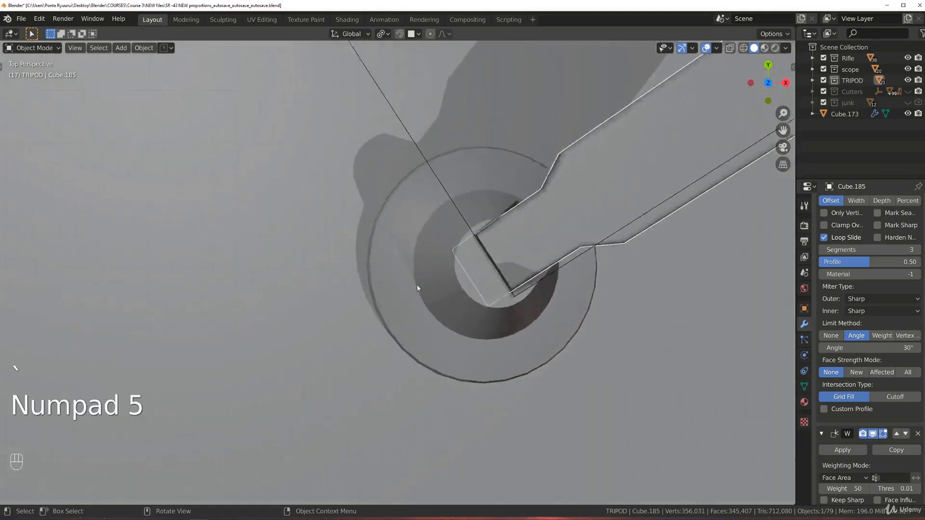
middle_click_drag(477, 284, 337, 274, "shift")
key("slash")
middle_click_drag(424, 274, 434, 186)
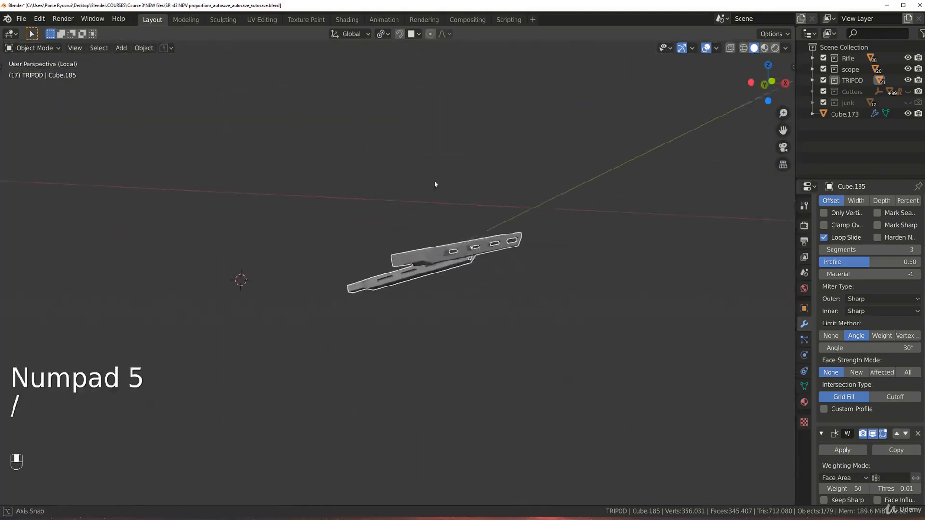
Select the end face of the leg, leave the isolated view and edge-slide the face back from the notch wall by a factor of about -0.325.
key("Tab")
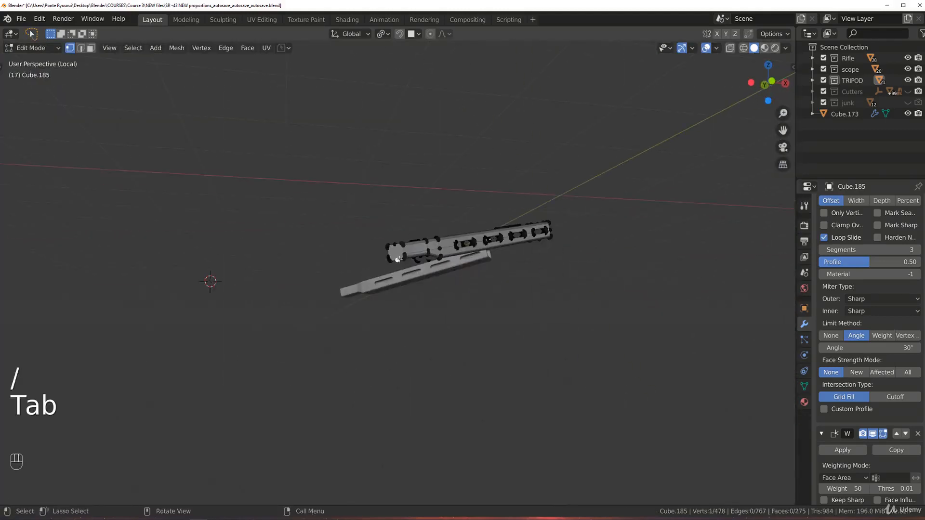
scroll(398, 260, "up", 3)
key("Tab")
left_click(406, 231)
key("slash")
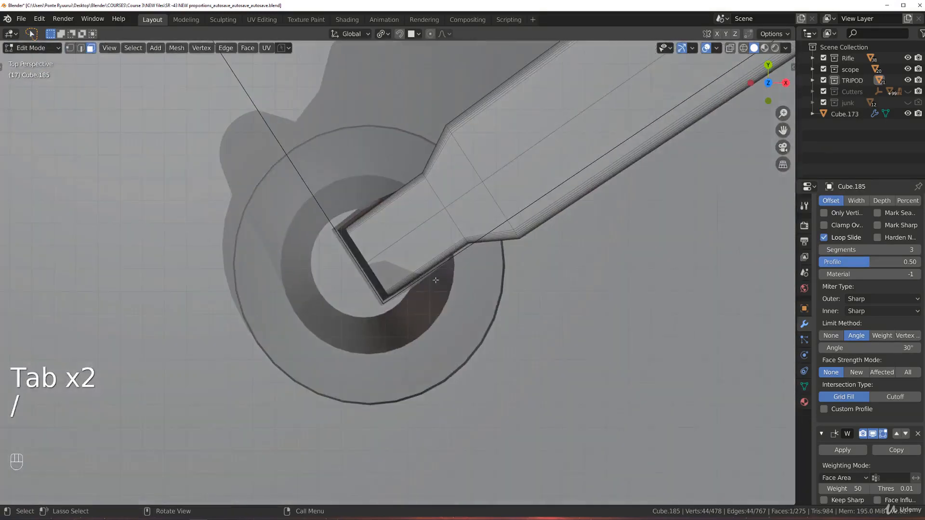
key("g")
key("g")
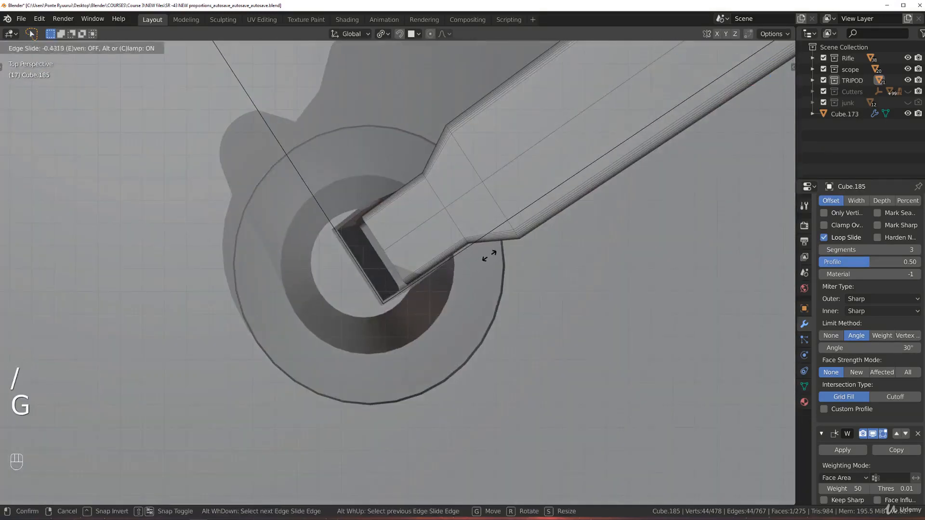
key("shift")
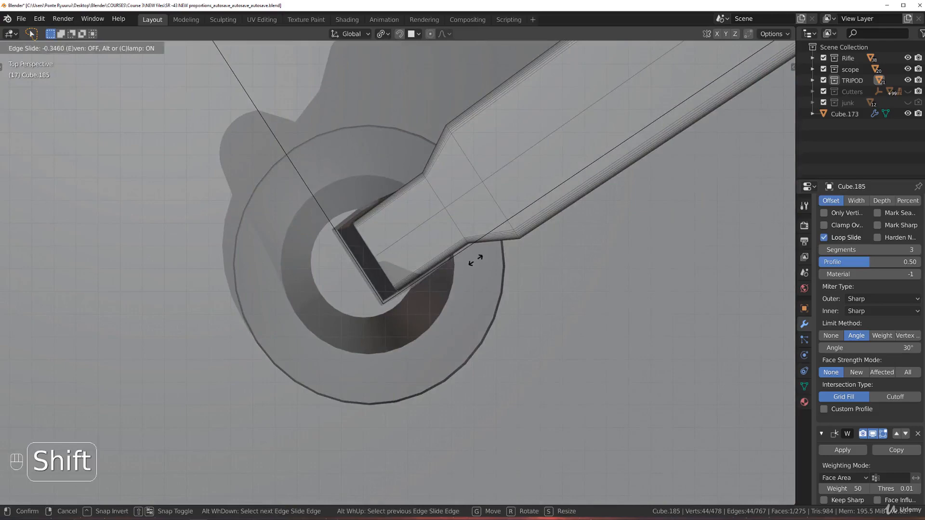
left_click(465, 264)
middle_click_drag(465, 264, 379, 206)
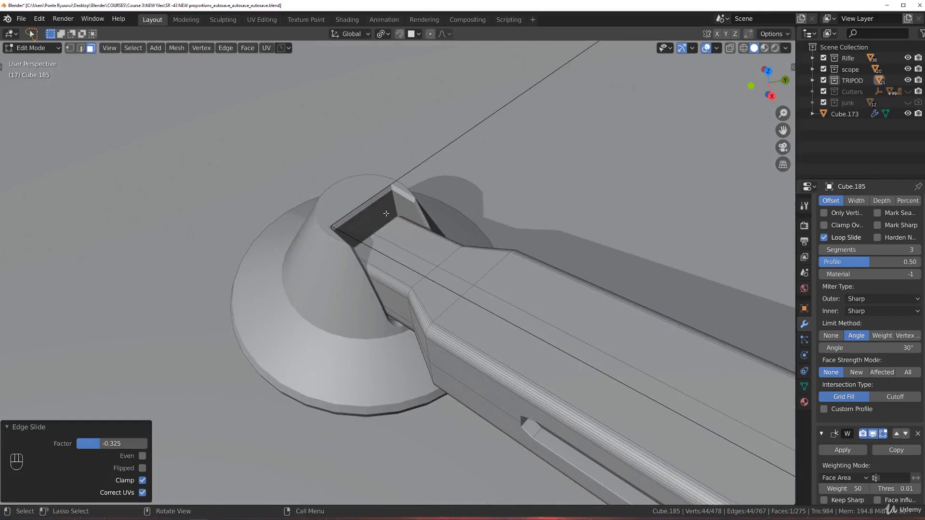
middle_click_drag(399, 233, 374, 232)
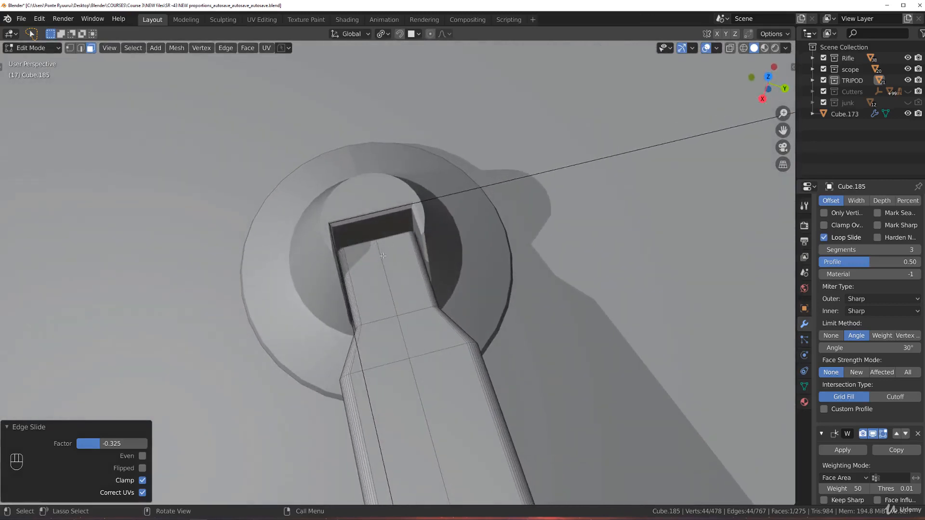
Finish editing the leg, then isolate the foot (Circle.002) and open its mesh for edge editing.
key("Tab")
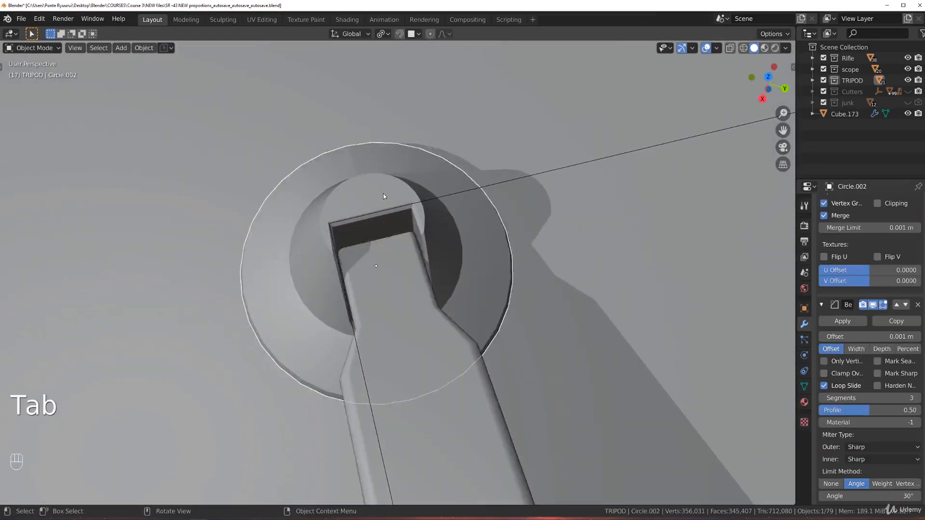
key("slash")
key("Tab")
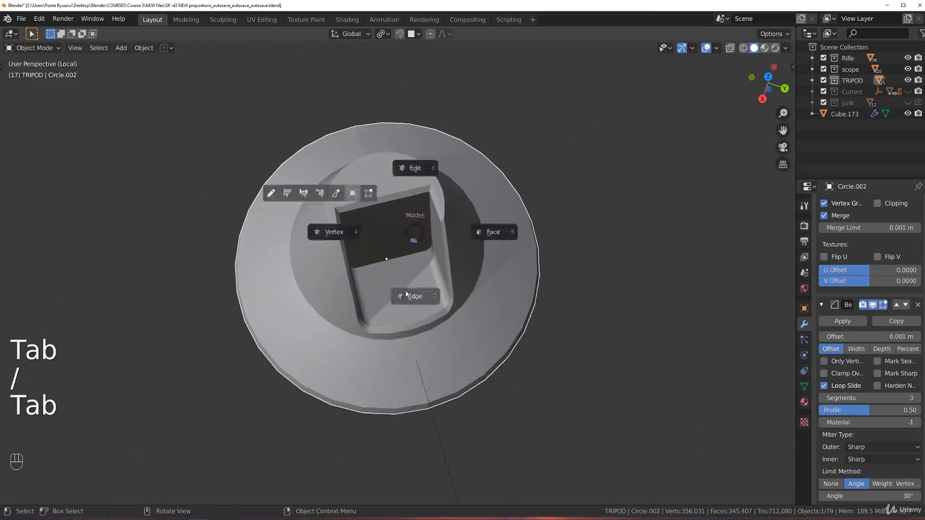
scroll(410, 251, "up", 3)
middle_click_drag(423, 239, 446, 202)
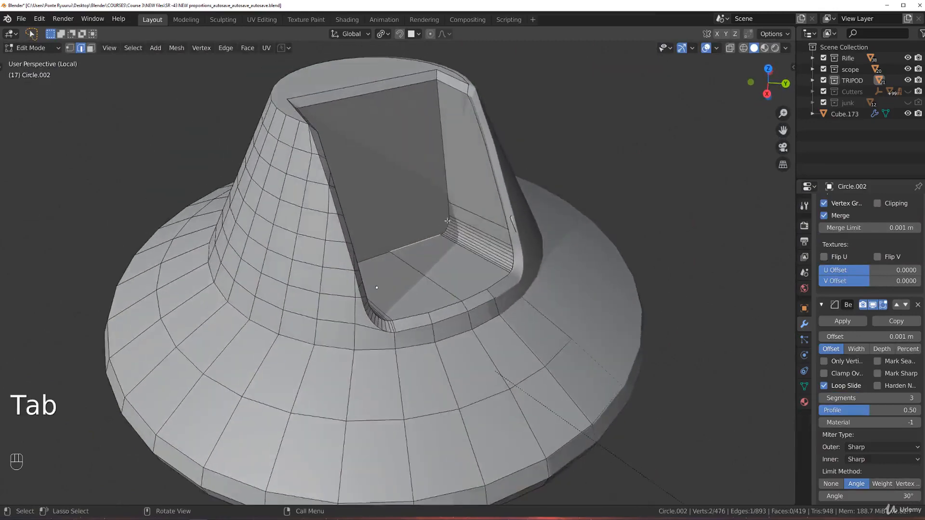
Dissolve the extra edges on the notch's inner side wall near its rounded corner.
scroll(453, 200, "up", 4)
left_click(531, 139, "ctrl")
middle_click_drag(531, 139, 331, 83)
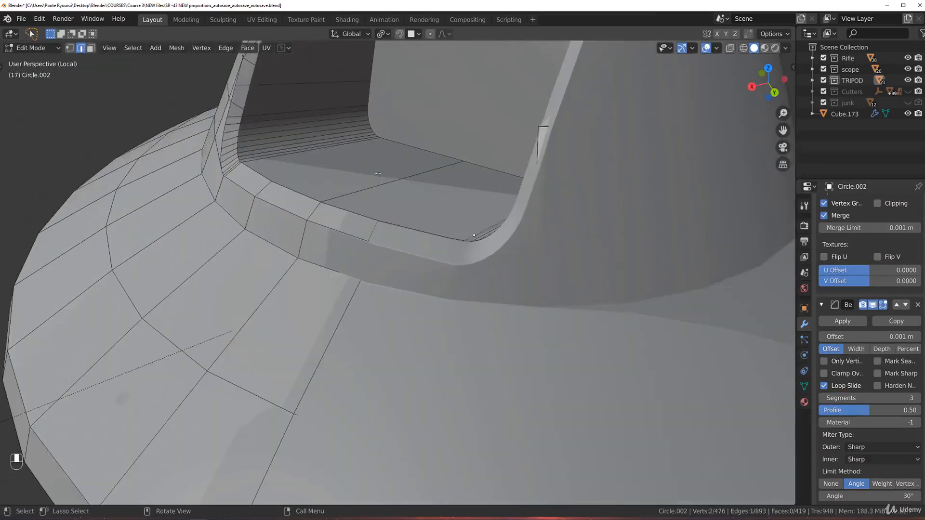
key("x")
left_click(319, 116)
middle_click_drag(318, 116, 250, 258)
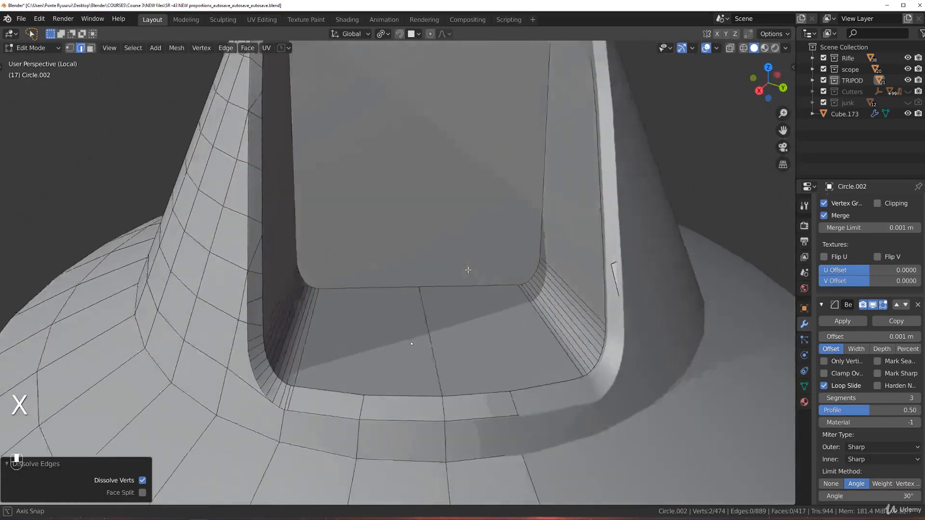
key("x")
left_click(251, 258)
Dissolve the short diagonal edge on the cone's outer surface next to the notch rim.
key("Tab")
left_click(226, 334)
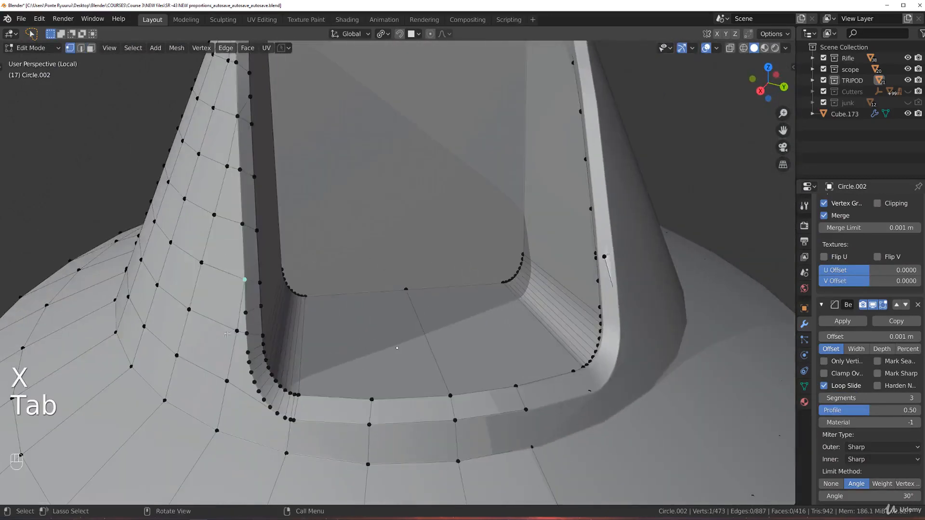
key("Tab")
left_click(237, 310)
left_click(240, 310)
key("x")
left_click(242, 309)
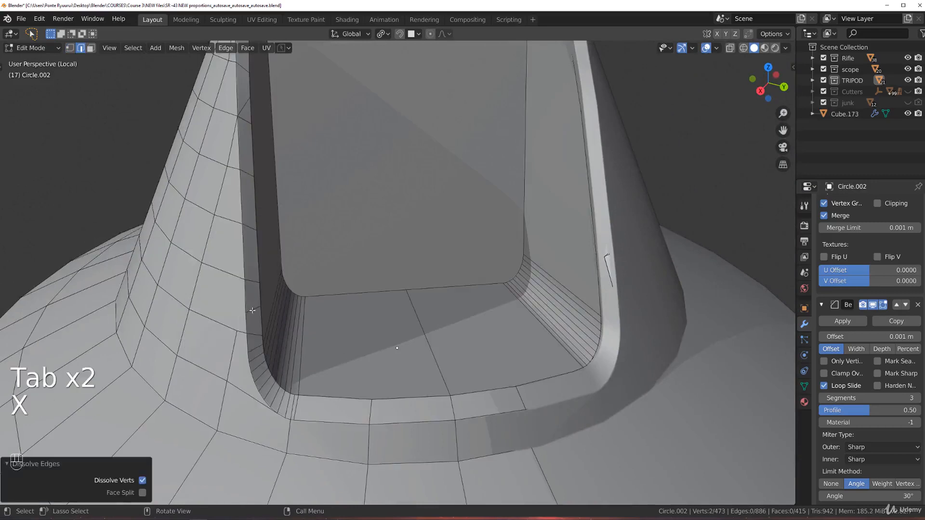
Slide the loose vertex on the notch's outer rim down along its edge by a factor of about 0.237.
key("Tab")
left_click(194, 317)
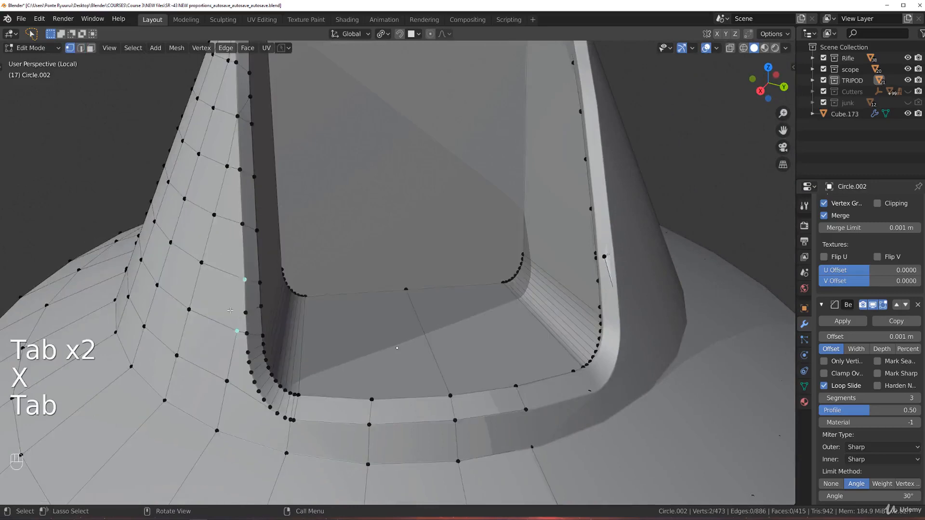
key("g")
key("g")
left_click(264, 310)
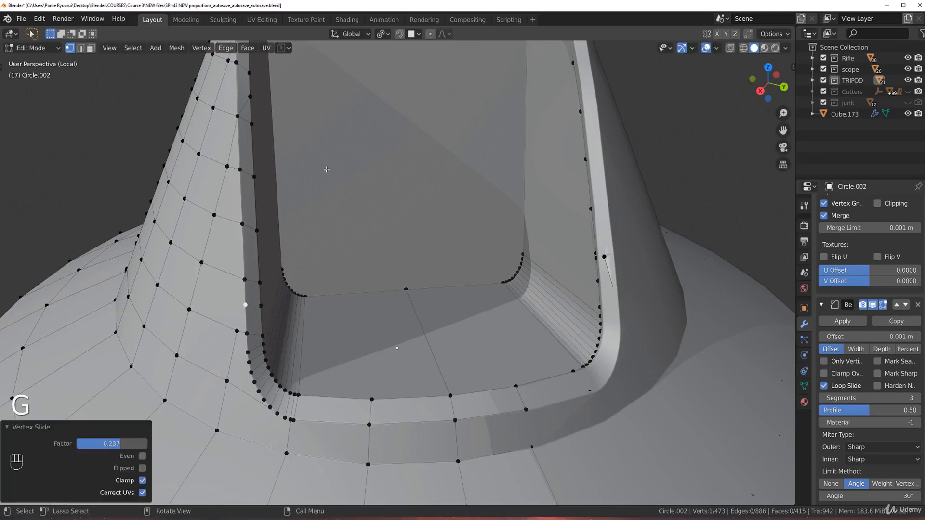
Examine the notch's rim, side walls and rounded corners up close, both in mesh editing and in object display.
key("Tab")
left_click(348, 194)
middle_click_drag(348, 194, 353, 248, "shift")
key("Tab")
left_click(275, 257)
scroll(247, 306, "up", 2)
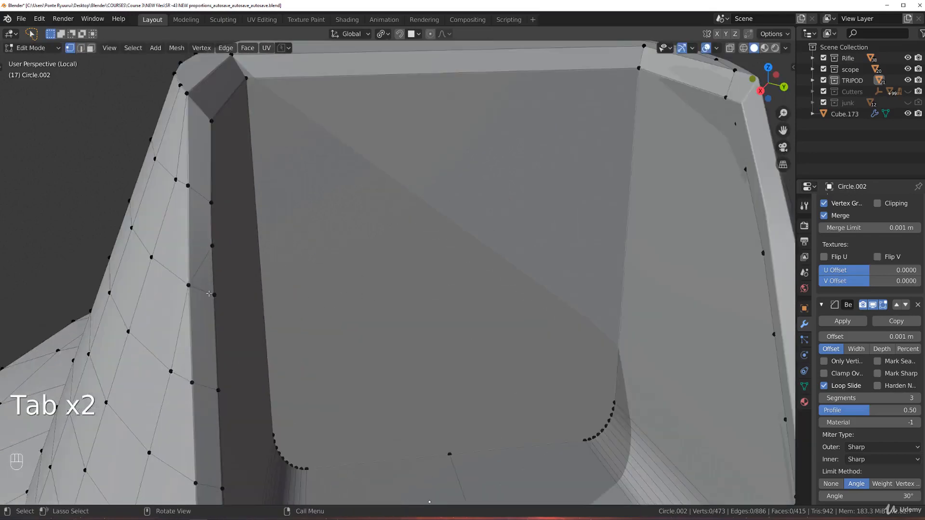
scroll(195, 219, "down", 3)
key("Tab")
key("Tab")
left_click(316, 288)
scroll(243, 318, "up", 4)
key("Tab")
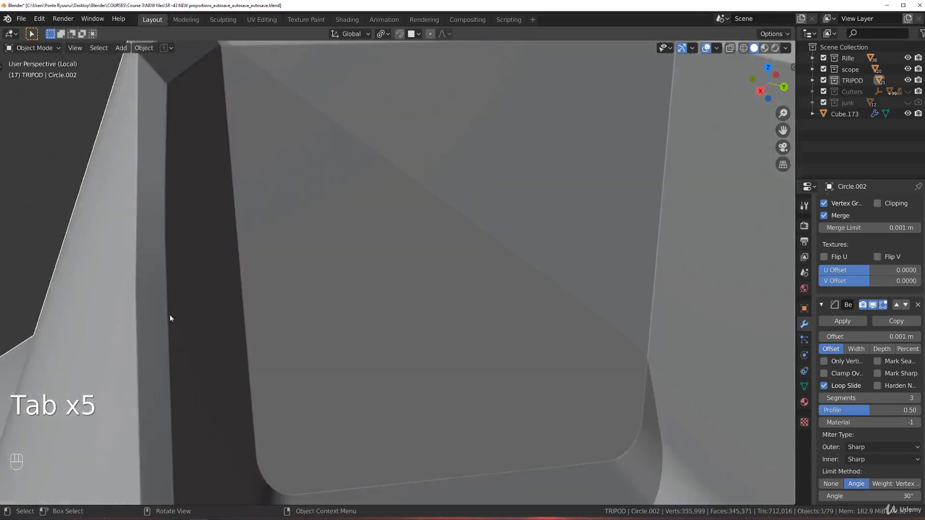
scroll(126, 327, "down", 4)
middle_click_drag(585, 246, 539, 144, "shift")
scroll(418, 217, "up", 2)
key("Tab")
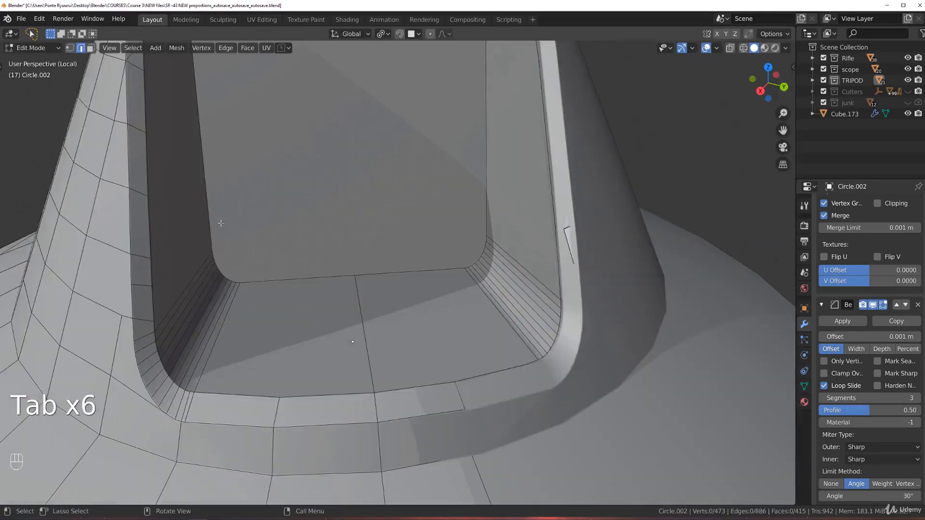
Snap the 3D cursor to the middle of the upper edge of the notch's back wall.
scroll(415, 252, "down", 4)
middle_click_drag(418, 205, 429, 262, "shift")
scroll(428, 263, "up", 2)
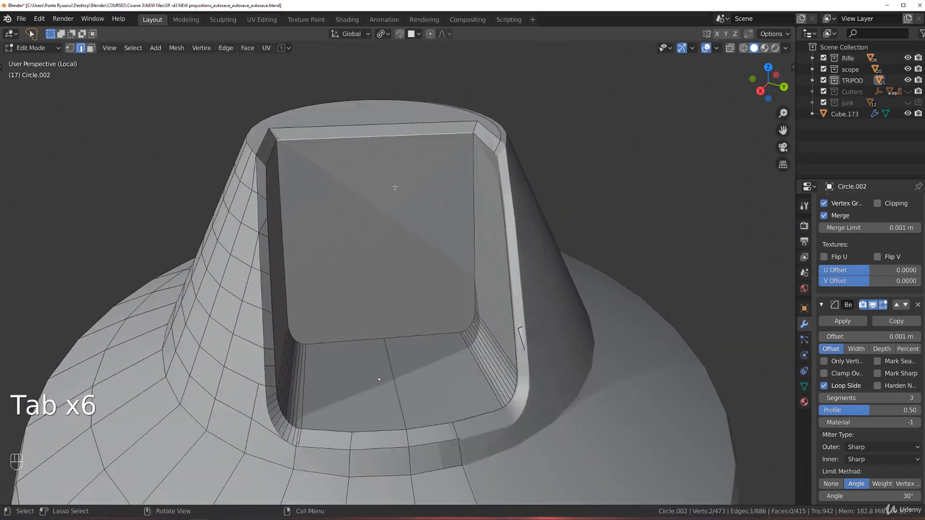
key("shift+s")
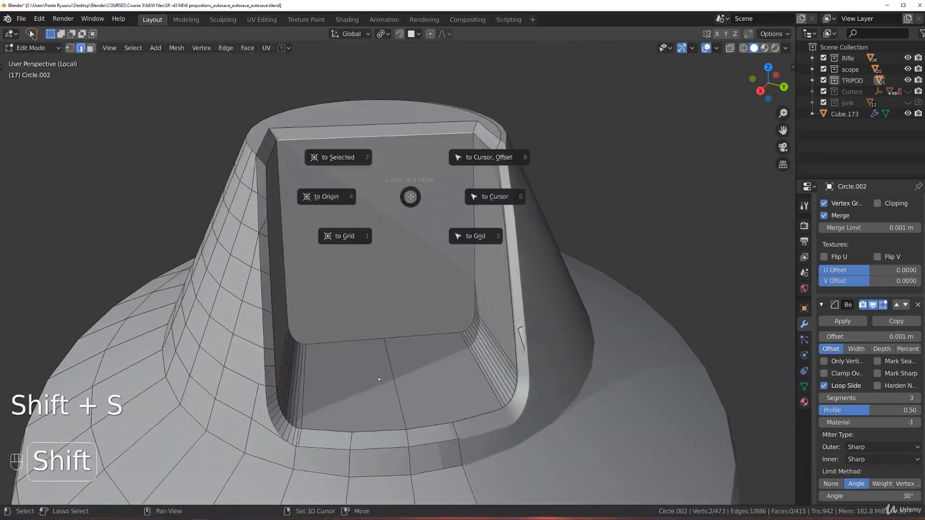
left_click(339, 158)
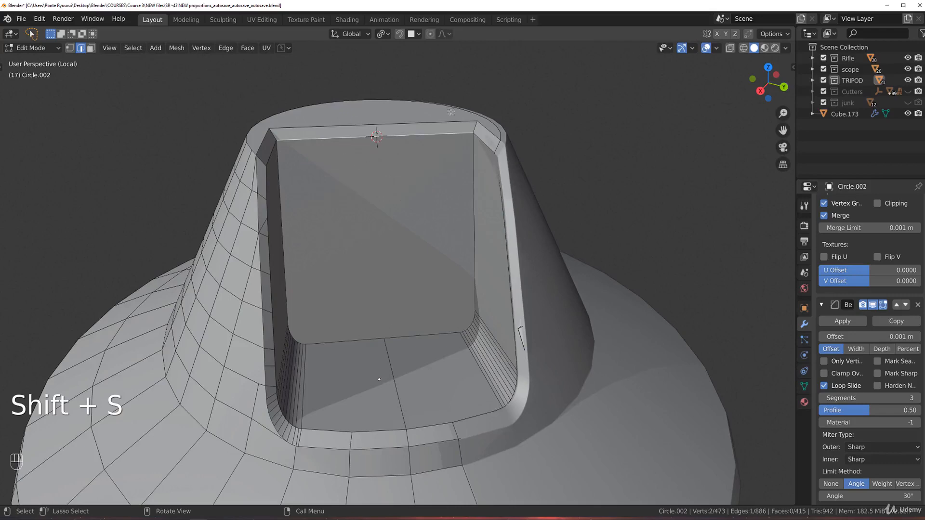
middle_click_drag(404, 214, 364, 252)
key("Tab")
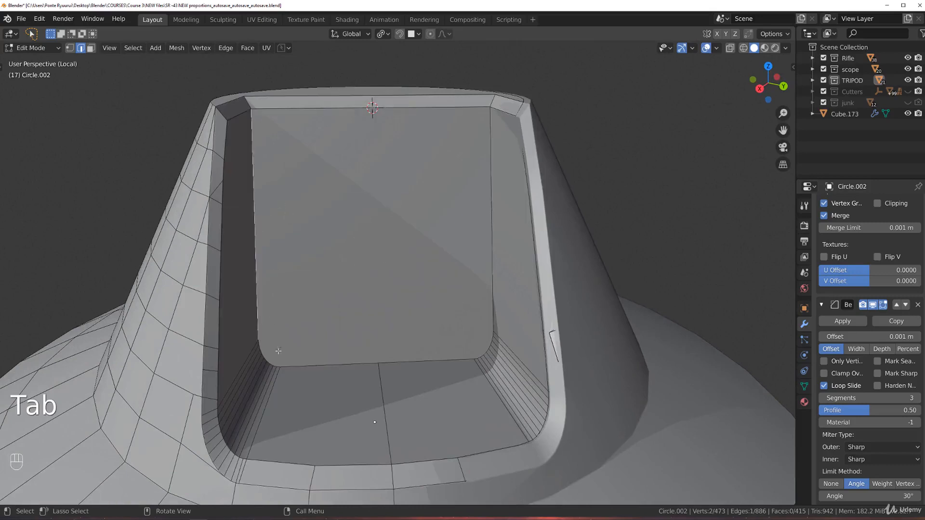
Select the side and lower edges outlining the notch's back wall and set the transform pivot point to 3D Cursor.
left_click(432, 359, "ctrl")
middle_click_drag(450, 286, 457, 312)
left_click(383, 34)
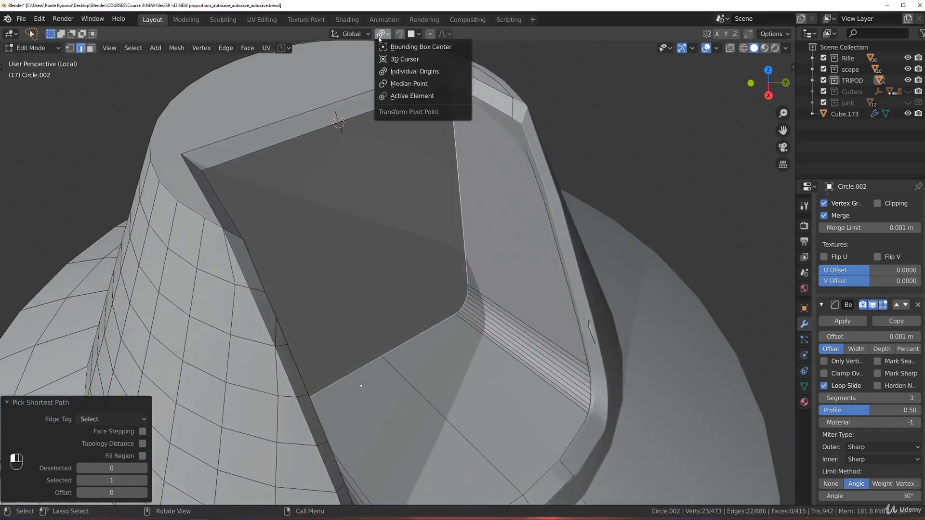
left_click(404, 61)
Try rotating the back wall's selected edges around the 3D cursor, testing the X, Y and Z axes.
scroll(431, 213, "down", 2)
middle_click_drag(431, 213, 448, 194)
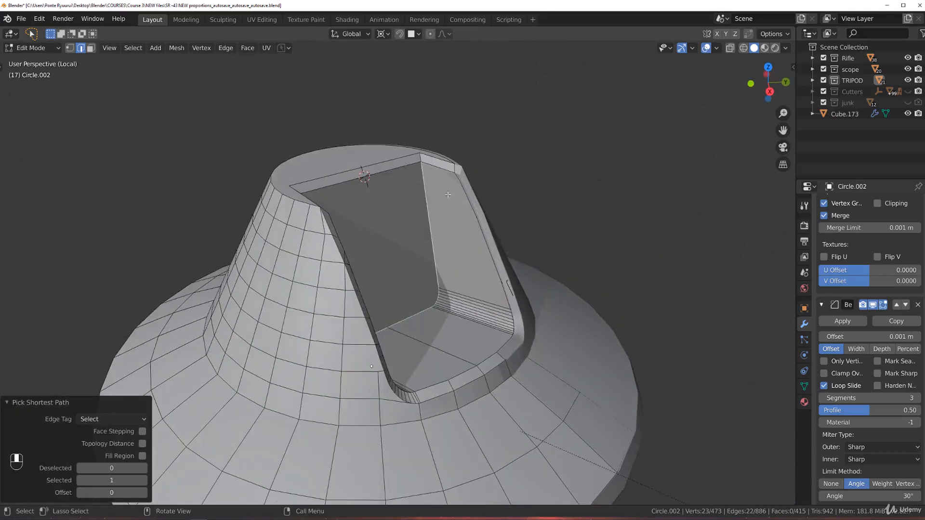
key("r")
key("x")
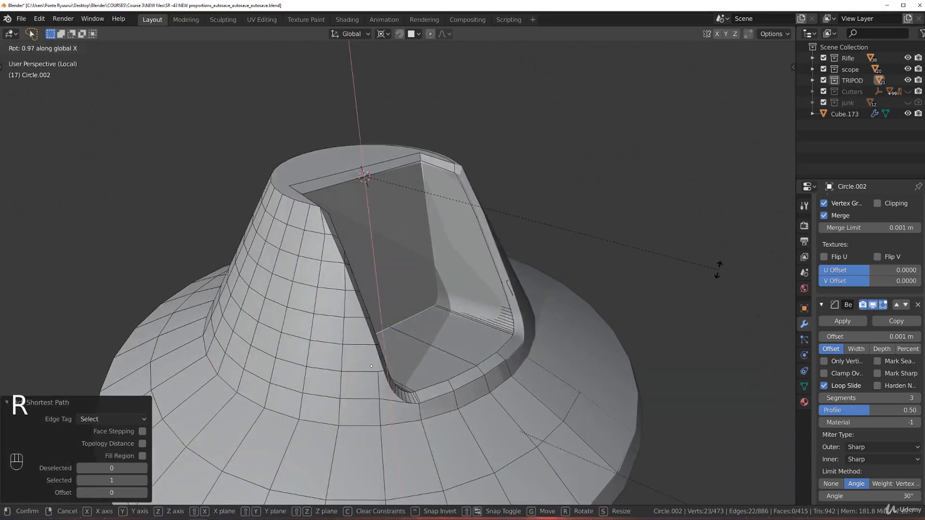
key("y")
key("y")
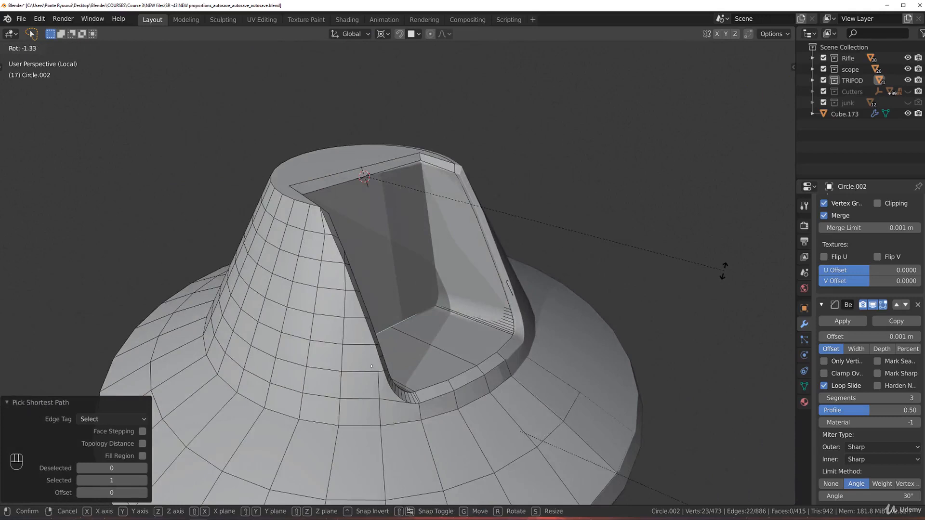
key("x")
key("x")
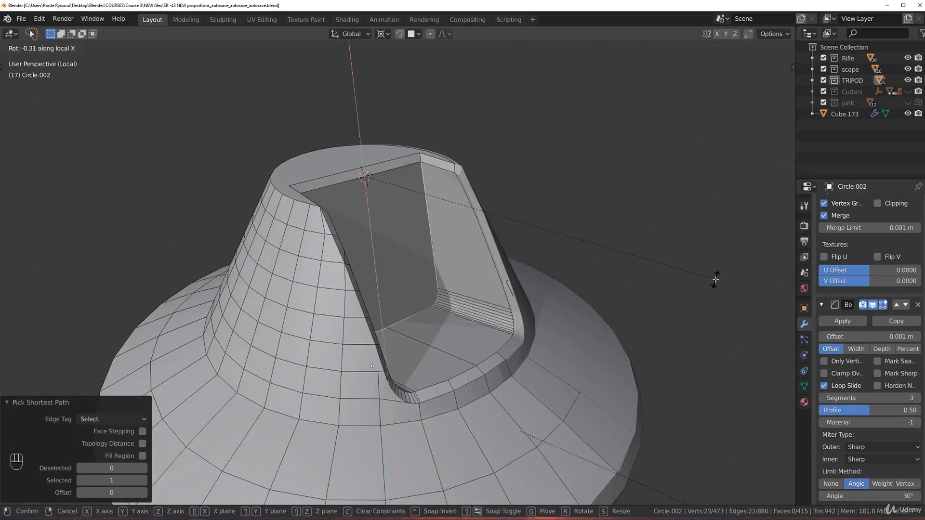
key("z")
key("z")
right_click(731, 286)
scroll(627, 318, "down", 3)
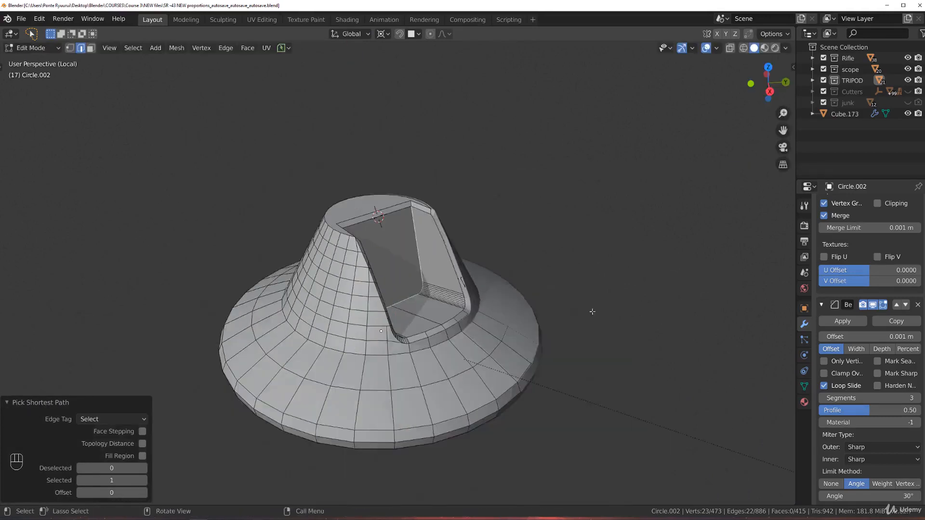
Select the notch's back wall face and create a custom transform orientation from it.
key("slash")
middle_click_drag(566, 288, 536, 332)
middle_click_drag(501, 270, 489, 250)
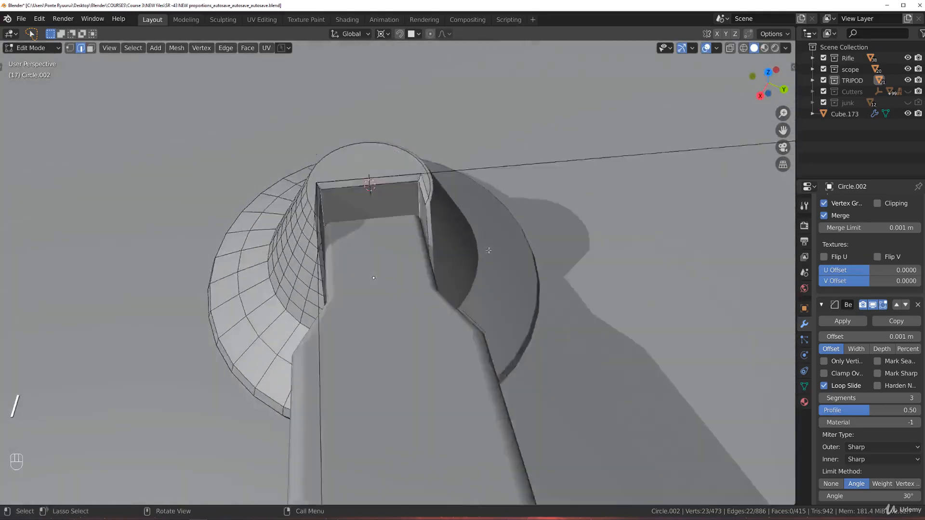
scroll(475, 217, "up", 3)
key("Tab")
left_click(389, 141)
middle_click_drag(403, 190, 430, 179)
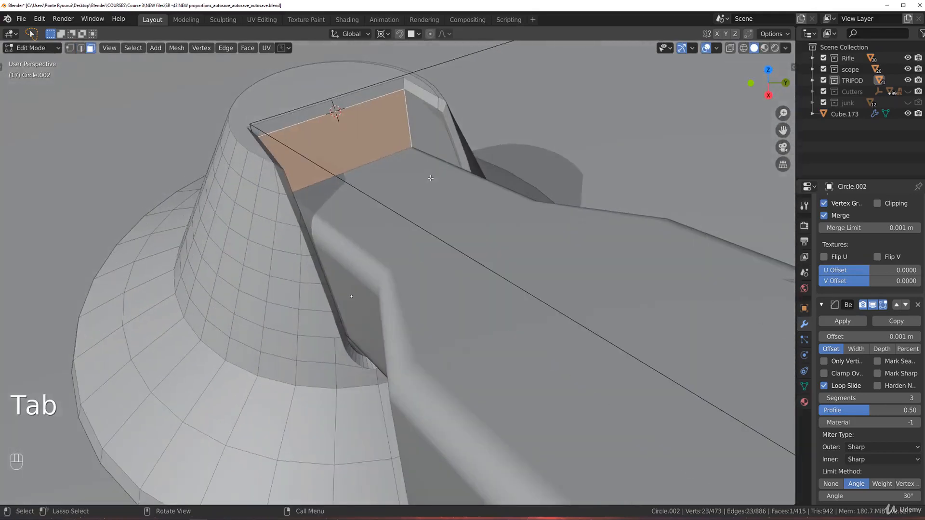
left_click(366, 33)
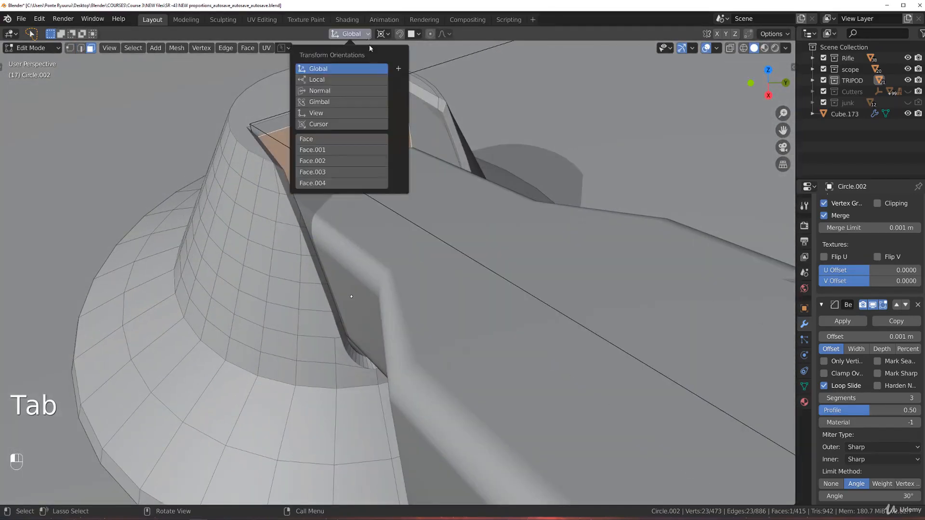
left_click(398, 69)
Isolate the foot, select the back wall's side and lower edges, and rotate them around the 3D cursor along the custom orientation's Y axis.
key("slash")
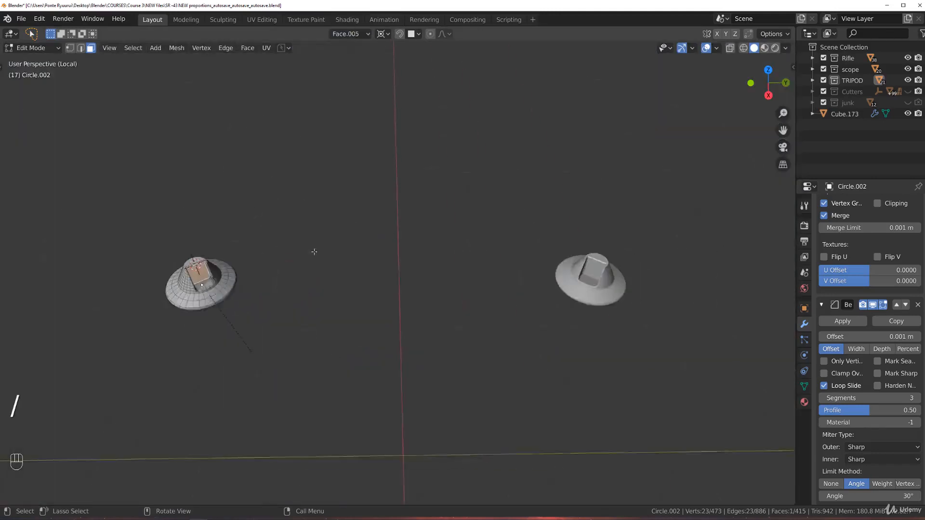
scroll(356, 270, "up", 1)
middle_click_drag(355, 281, 675, 299, "shift")
scroll(675, 299, "up", 7)
middle_click_drag(675, 299, 440, 276, "shift")
key("Tab")
left_click(316, 165, "shift")
middle_click_drag(345, 193, 526, 247, "shift")
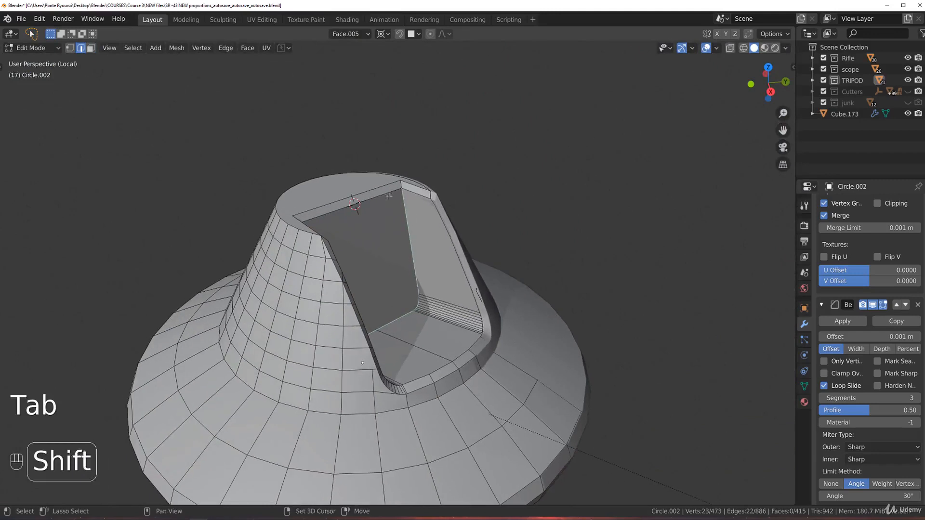
key("r")
key("x")
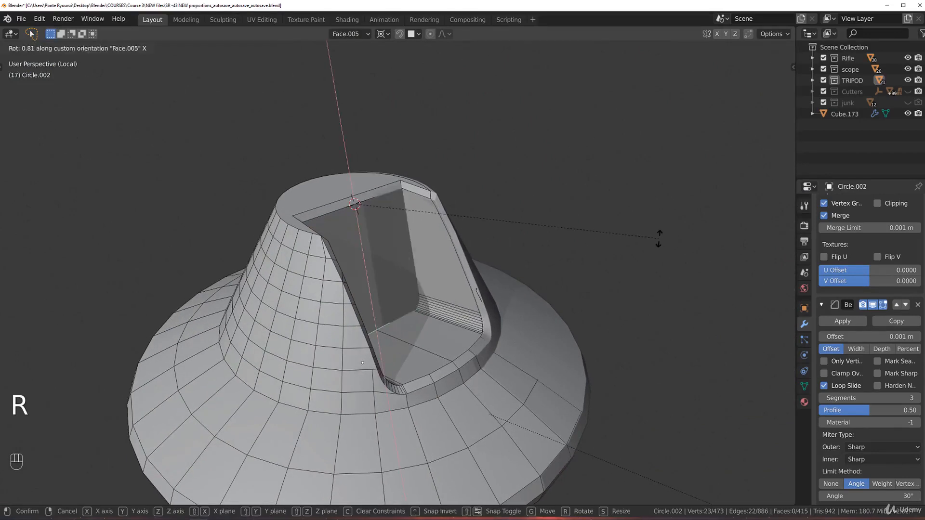
key("y")
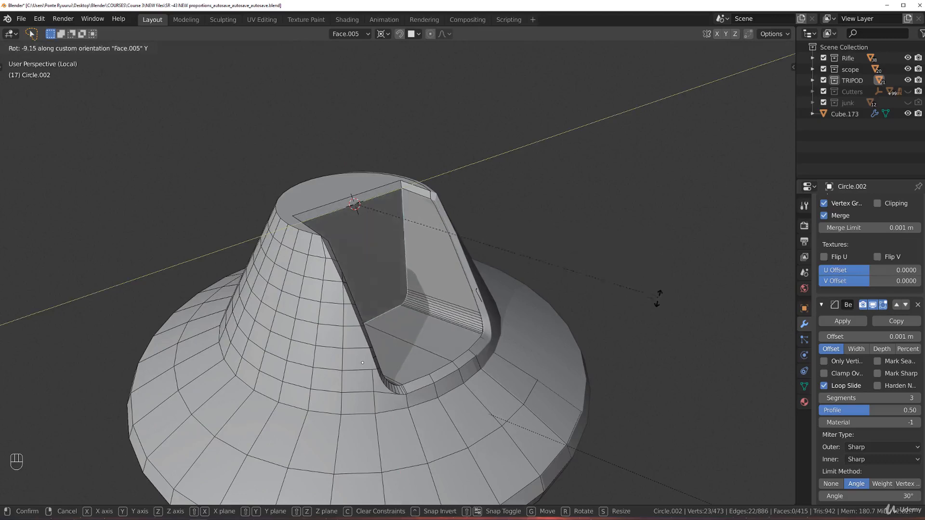
left_click(622, 406)
Select the vertices along the back wall's lower edge and rounded corners and move them down along the global Z axis.
scroll(545, 328, "up", 3)
middle_click_drag(436, 309, 371, 293)
key("Tab")
left_click(308, 281)
key("alt+a")
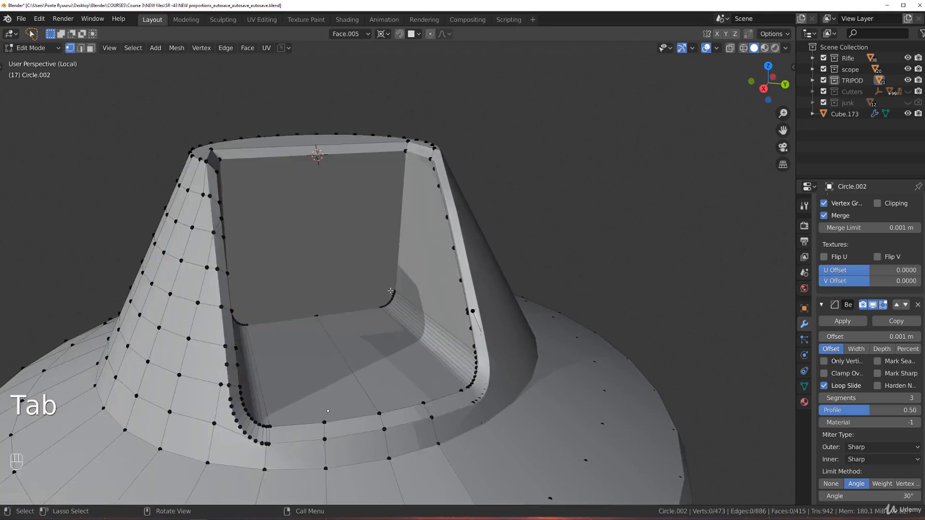
middle_click_drag(396, 285, 233, 282)
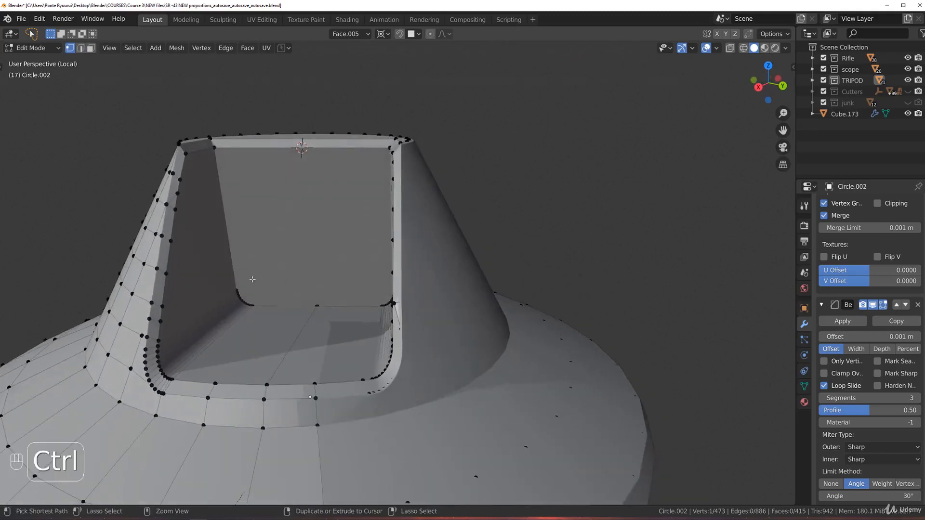
left_click(236, 288, "ctrl")
key("g")
key("z")
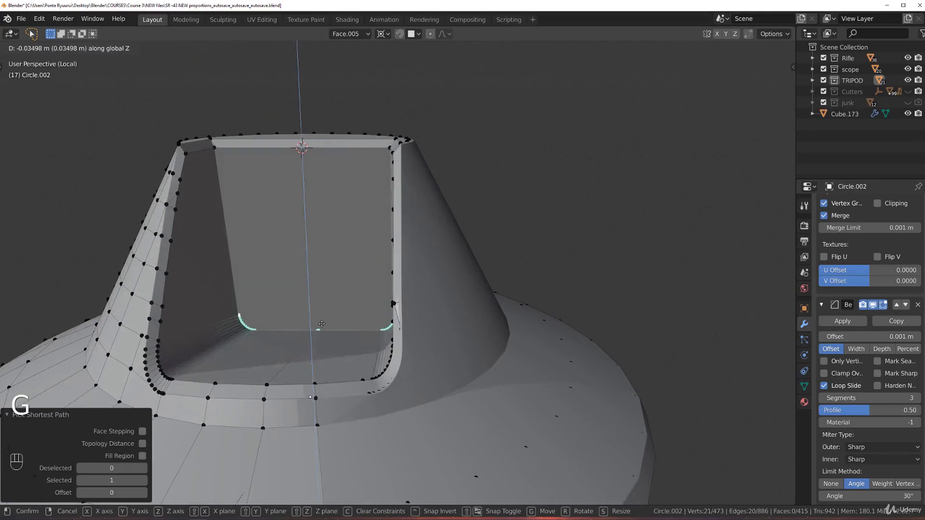
left_click(319, 331)
Examine the notch's tilted back wall, floor and rounded corners from several angles in object display.
key("Tab")
middle_click_drag(326, 239, 315, 306)
scroll(316, 307, "down", 10)
scroll(453, 252, "up", 10)
middle_click_drag(370, 341, 291, 281, "shift")
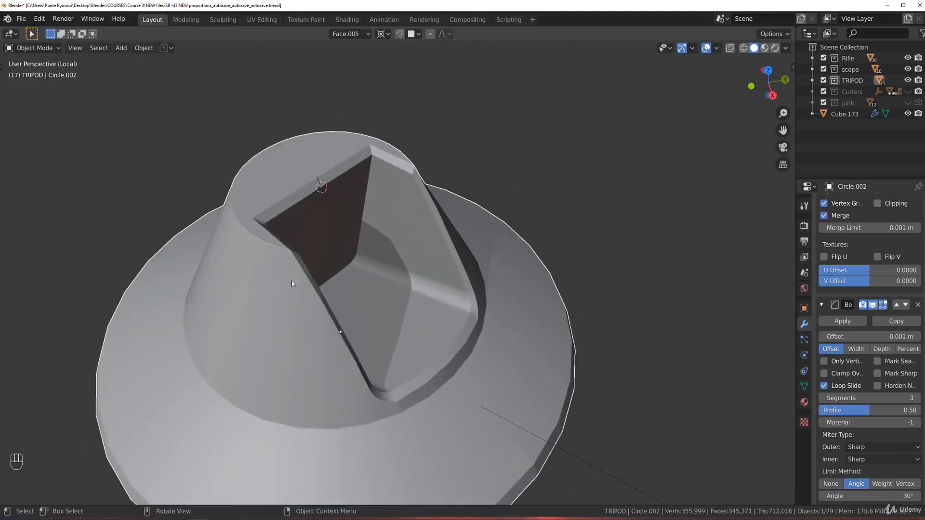
scroll(398, 263, "down", 2)
middle_click_drag(399, 263, 383, 231)
middle_click_drag(376, 140, 366, 368, "shift")
scroll(357, 359, "up", 6)
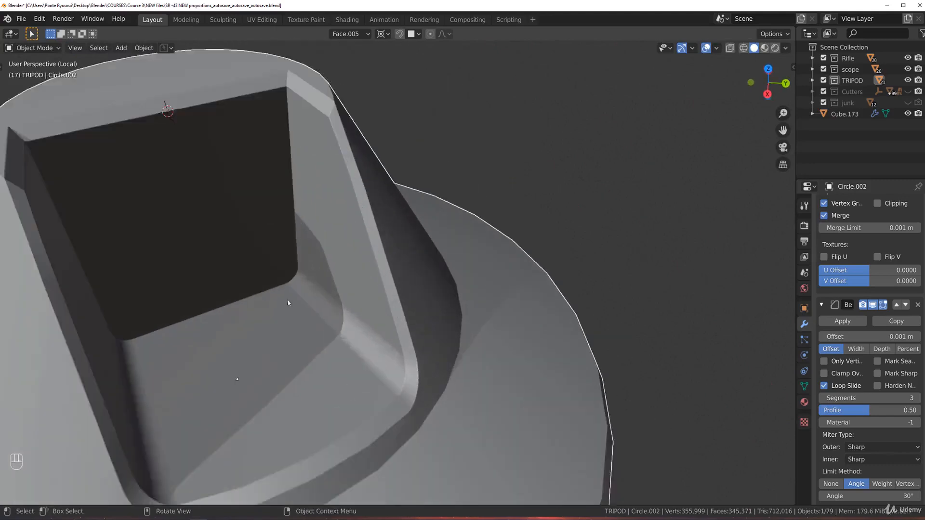
Try to add loop cuts across the notch's back wall.
key("Tab")
key("ctrl+r")
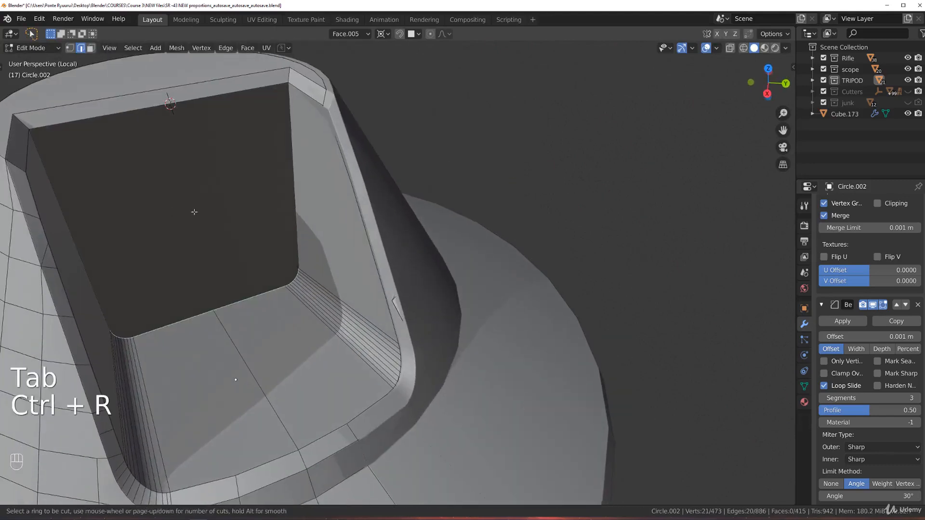
right_click(547, 242)
left_click(547, 241)
scroll(254, 286, "down", 1)
middle_click_drag(243, 309, 368, 312, "shift")
key("Tab")
key("Tab")
key("ctrl+r")
scroll(417, 307, "up", 1)
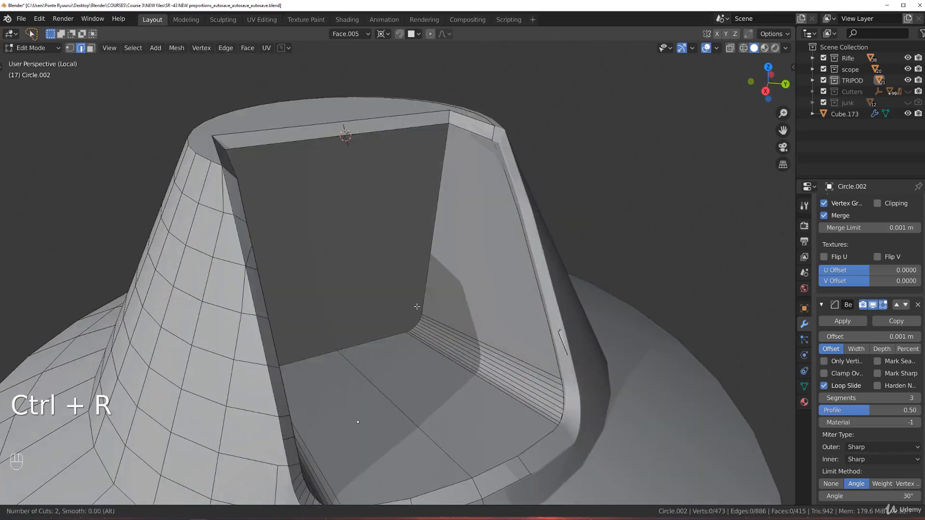
Connect the two vertices above the back wall's rounded lower corners with an edge and start a loop cut on the wall.
key("Tab")
middle_click_drag(422, 313, 393, 265)
key("j")
key("Tab")
key("ctrl+r")
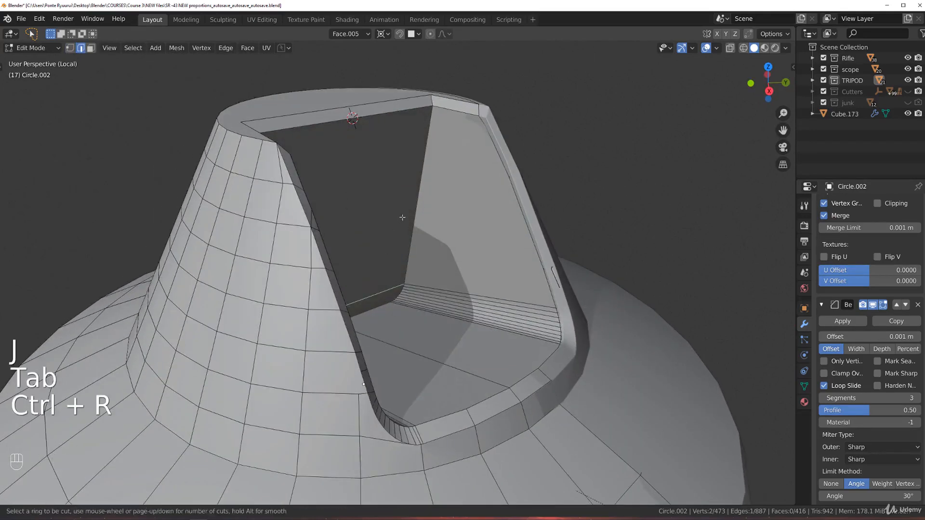
Connect vertices across the back and side walls inside the foot's slot with a horizontal edge.
left_click(415, 190)
left_click(411, 214)
key("Tab")
key("j")
middle_click_drag(527, 266, 391, 239)
left_click(285, 203, "shift")
middle_click_drag(346, 243, 495, 276)
key("Tab")
Move the new horizontal edge on the slot's back wall about -0.094 m along the Face.005 Z axis.
left_click(430, 230)
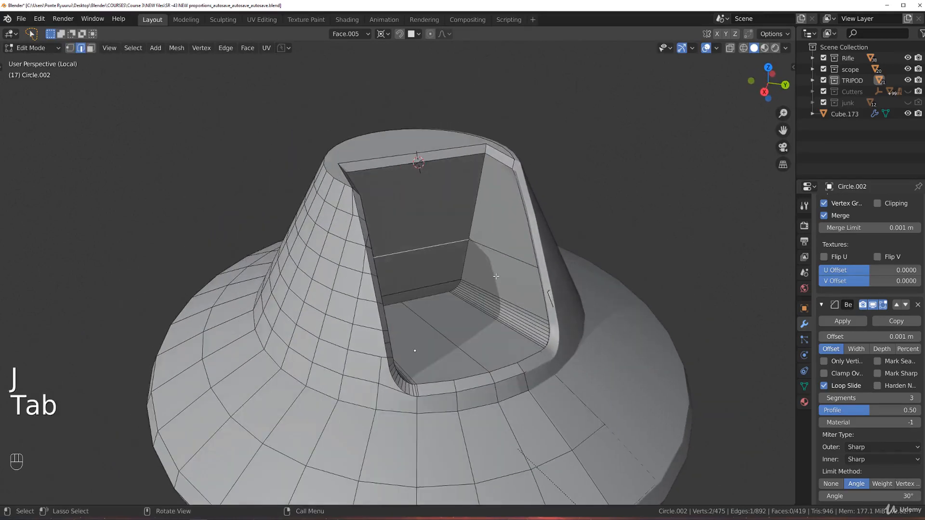
key("g")
key("x")
key("z")
key("z")
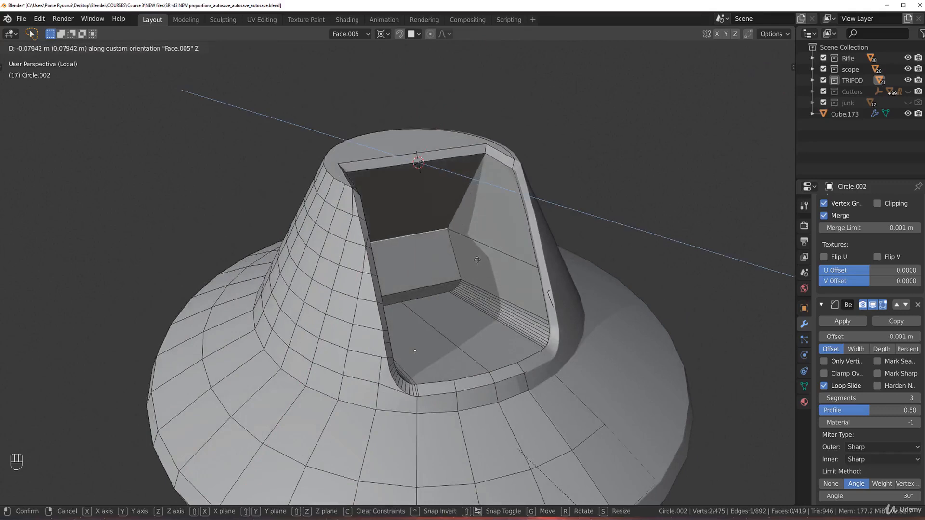
left_click(475, 259)
Bevel the moved back-wall edge into a rounded transition with several segments.
key("ctrl+b")
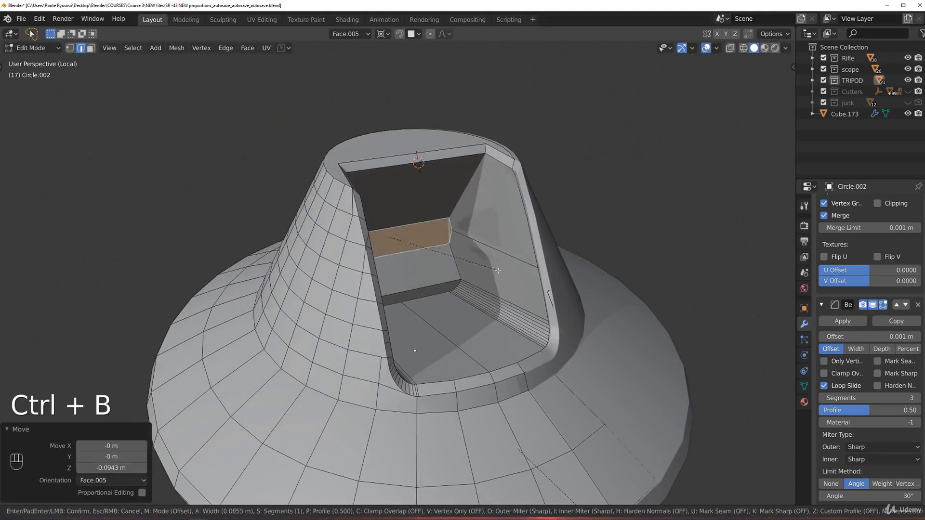
left_click(514, 283)
key("Tab")
key("Tab")
Merge the bevel slivers and adjoining faces on one inner side wall of the slot into a single face.
scroll(501, 265, "up", 3)
left_click(432, 249)
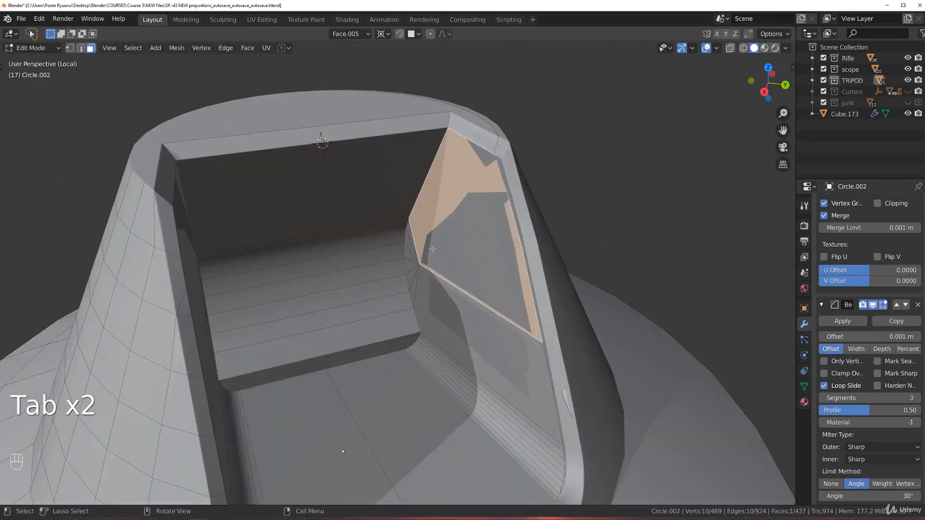
left_click(414, 272, "ctrl")
left_click(424, 297, "ctrl")
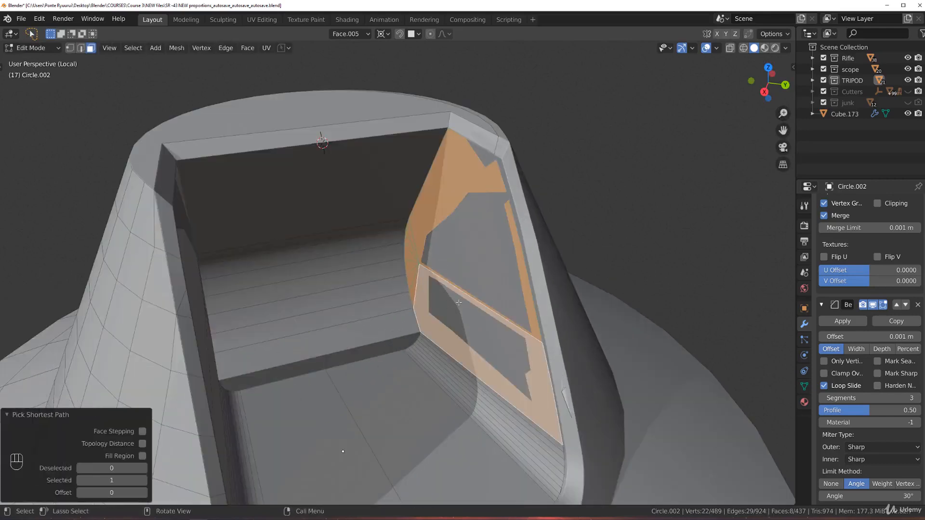
key("f")
Merge the faces on the slot's opposite inner side wall into a single face.
middle_click_drag(459, 302, 273, 286)
left_click(305, 283)
left_click(305, 246, "ctrl")
left_click(294, 225, "ctrl")
left_click(265, 289, "ctrl")
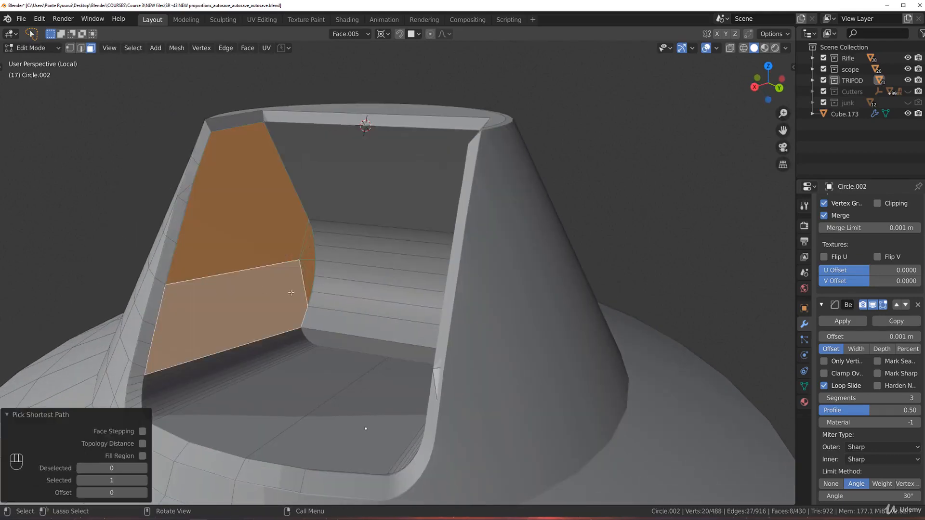
key("f")
middle_click_drag(308, 284, 427, 281)
scroll(426, 282, "up", 4)
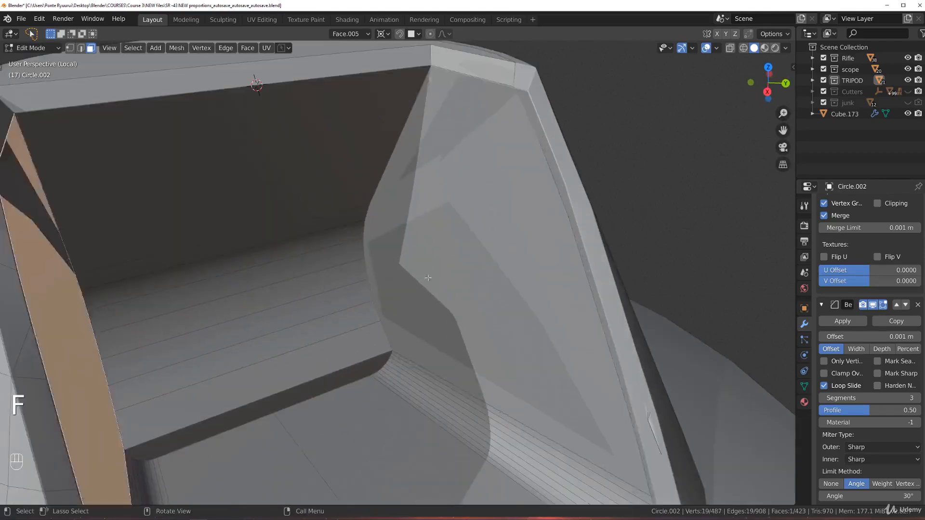
key("x")
left_click(428, 276)
key("ctrl+z")
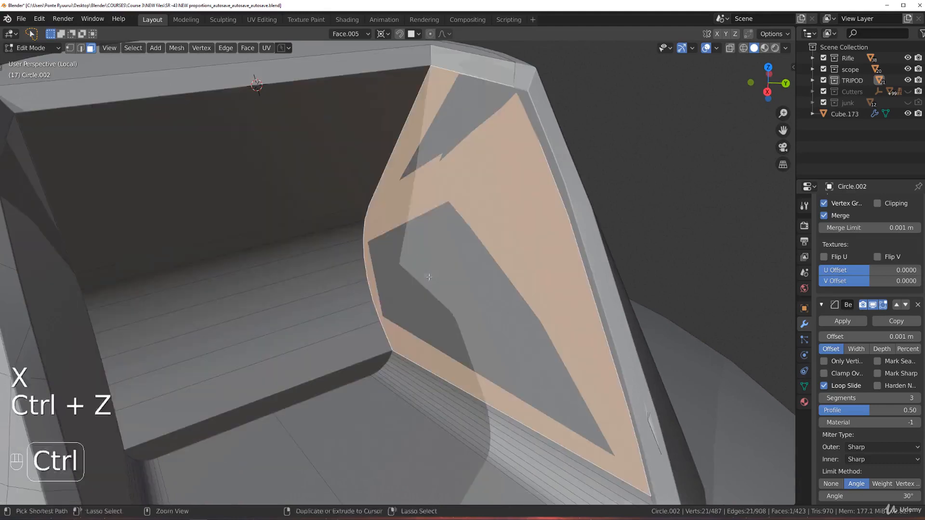
Delete the first merged side-wall face, keeping its edges, and fill its boundary loop with a new face.
scroll(429, 277, "down", 4)
key("x")
left_click(424, 245)
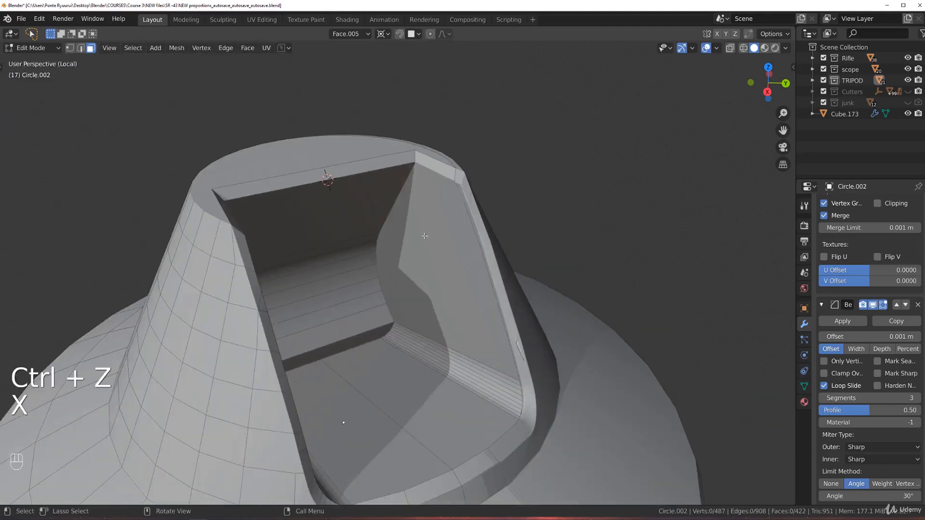
key("Tab")
key("Tab")
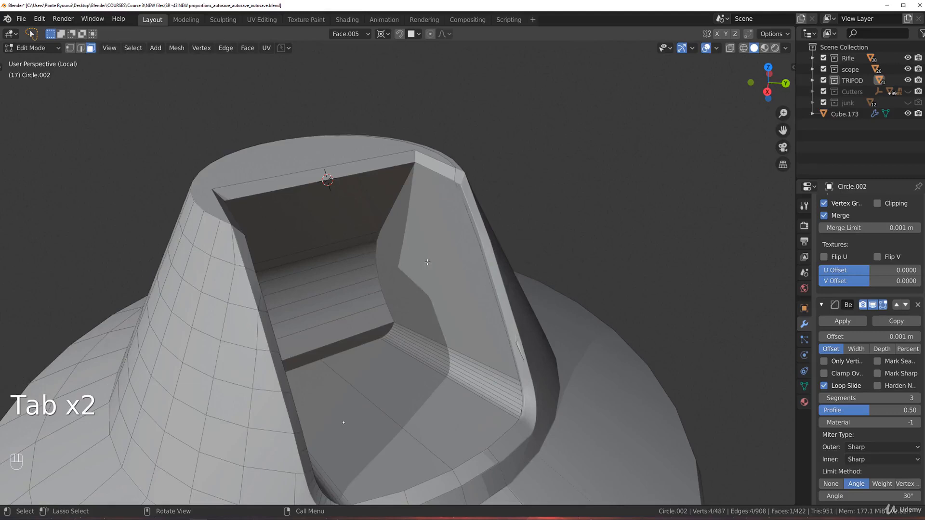
key("Tab")
scroll(440, 265, "down", 1)
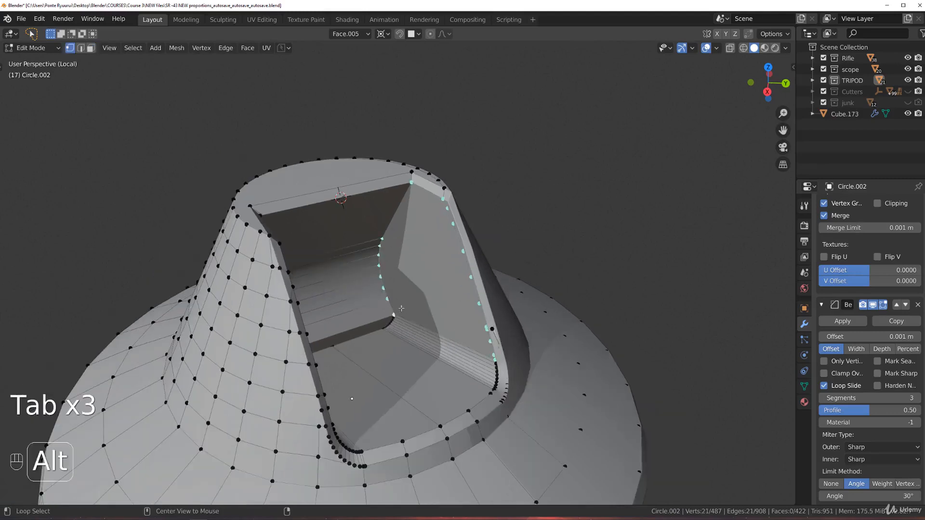
key("f")
scroll(439, 307, "up", 2)
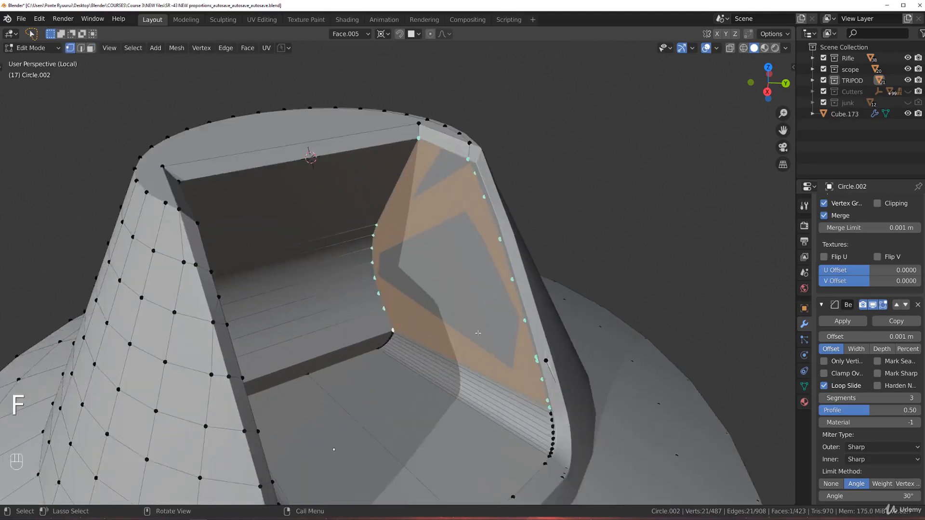
Examine the slot's rim and inner walls up close and in Object Mode, and check the foot's modifier stack.
scroll(478, 333, "up", 2)
left_click(544, 259)
middle_click_drag(541, 254, 516, 255)
left_click(543, 252)
scroll(540, 255, "down", 4)
middle_click_drag(419, 285, 485, 301)
scroll(486, 301, "up", 2)
key("Tab")
scroll(394, 300, "down", 2)
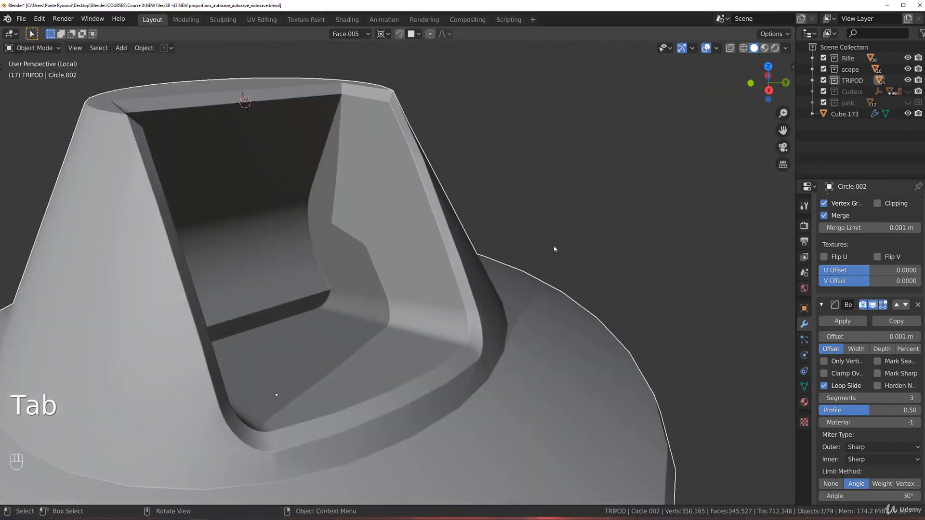
scroll(860, 271, "up", 5)
scroll(862, 274, "up", 5)
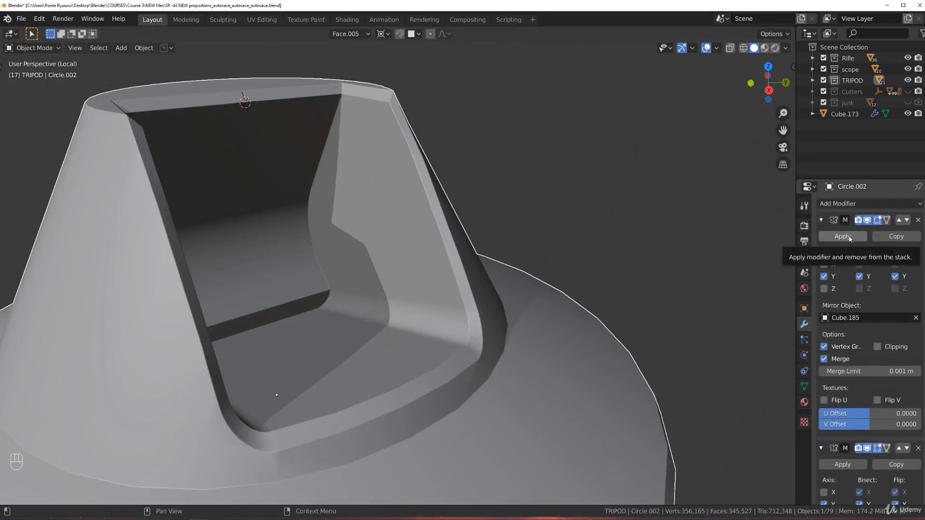
scroll(395, 280, "down", 6)
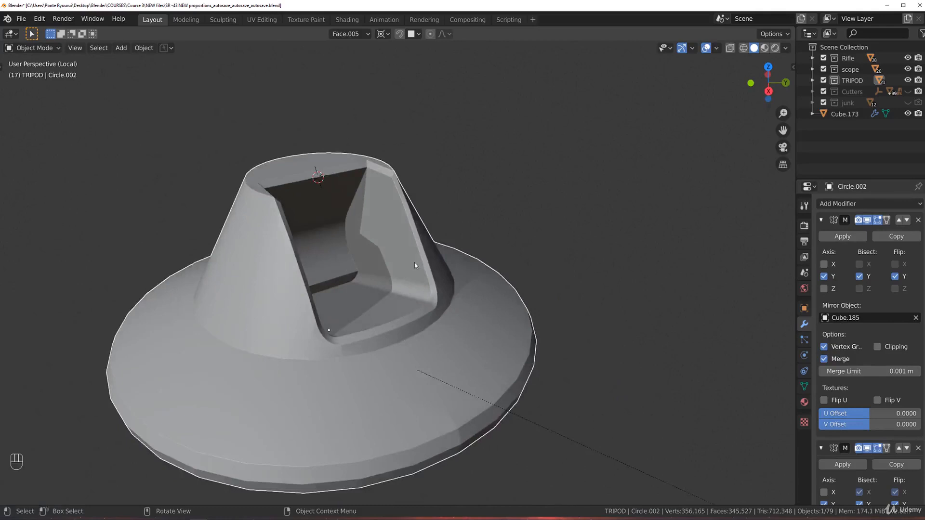
Leave the foot's isolated view and select the tripod leg that enters its slot.
key("KP_Divide")
scroll(418, 271, "down", 3)
middle_click_drag(436, 263, 501, 159)
scroll(438, 359, "down", 2)
scroll(448, 236, "up", 2)
left_click(442, 222)
Move the tripod leg's end face about -0.063 m along the Face.005 Z axis, deeper into the foot's slot.
key("KP_Divide")
scroll(466, 197, "up", 3)
key("Tab")
key("KP_Divide")
middle_click_drag(492, 285, 547, 312, "shift")
key("g")
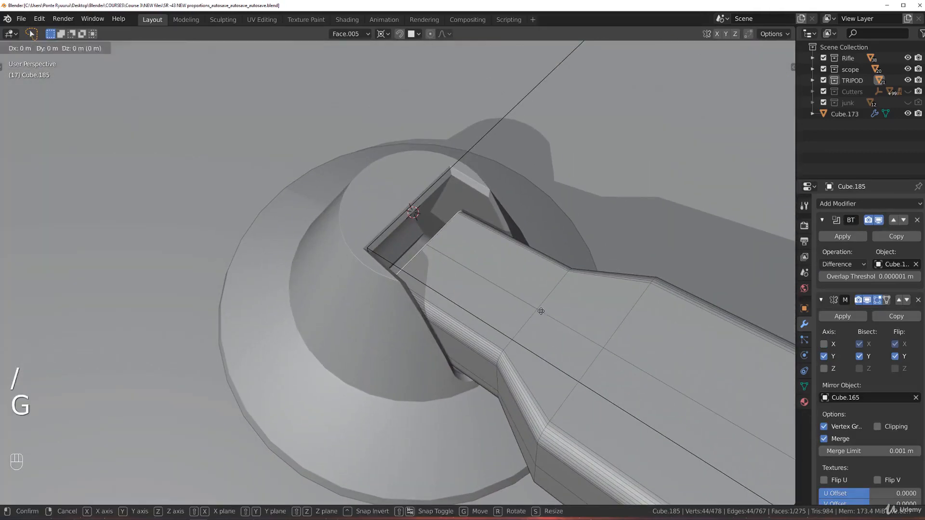
key("x")
key("z")
key("z")
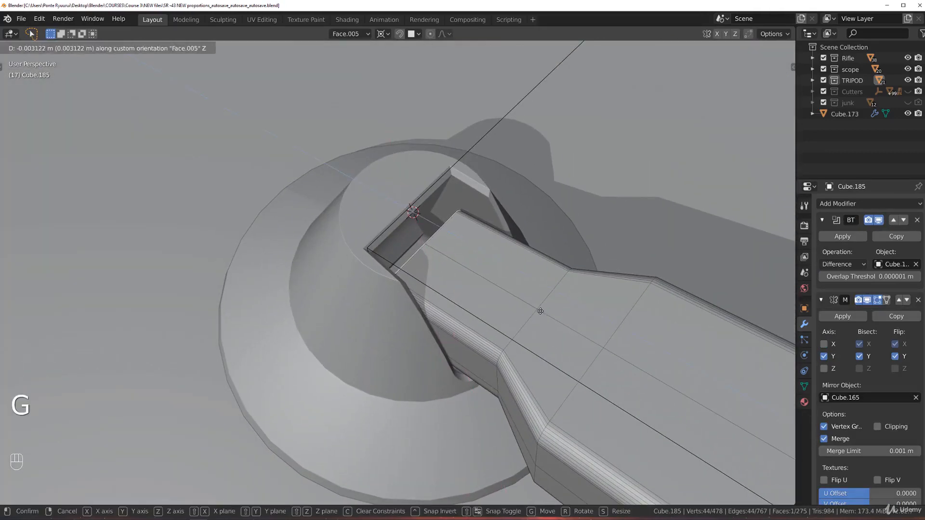
left_click(513, 300)
Isolate the tripod leg and select the edge loop around its end face.
key("ctrl+b")
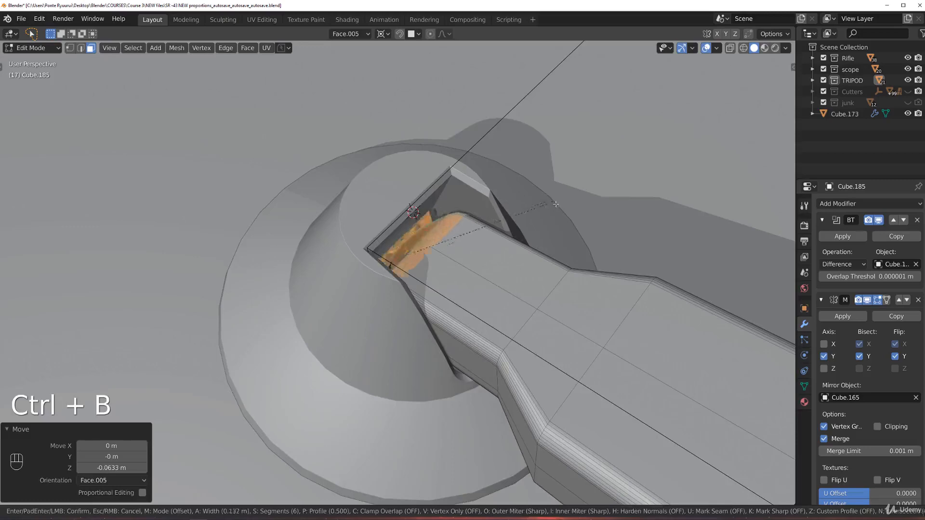
left_click(455, 275)
key("slash")
middle_click_drag(551, 220, 365, 237)
scroll(365, 237, "up", 4)
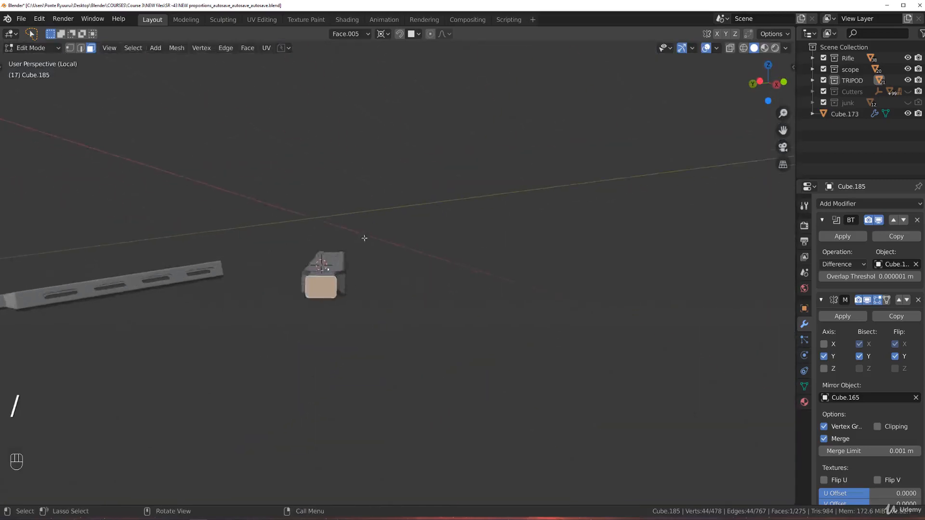
key("Tab")
left_click(295, 343)
middle_click_drag(340, 279, 425, 269, "shift")
scroll(424, 269, "up", 5)
key("ctrl+b")
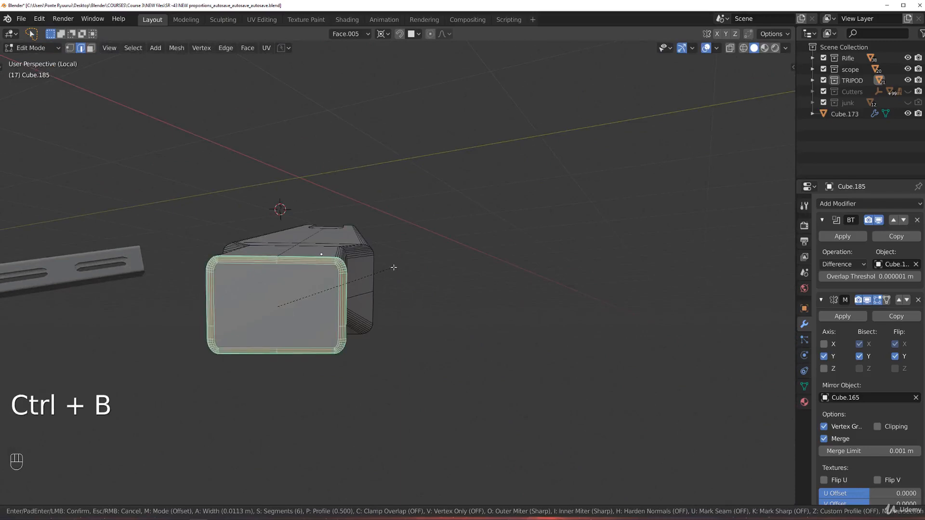
right_click(385, 256)
scroll(404, 261, "up", 5)
middle_click_drag(337, 274, 383, 253)
scroll(289, 295, "down", 2)
key("ctrl+b")
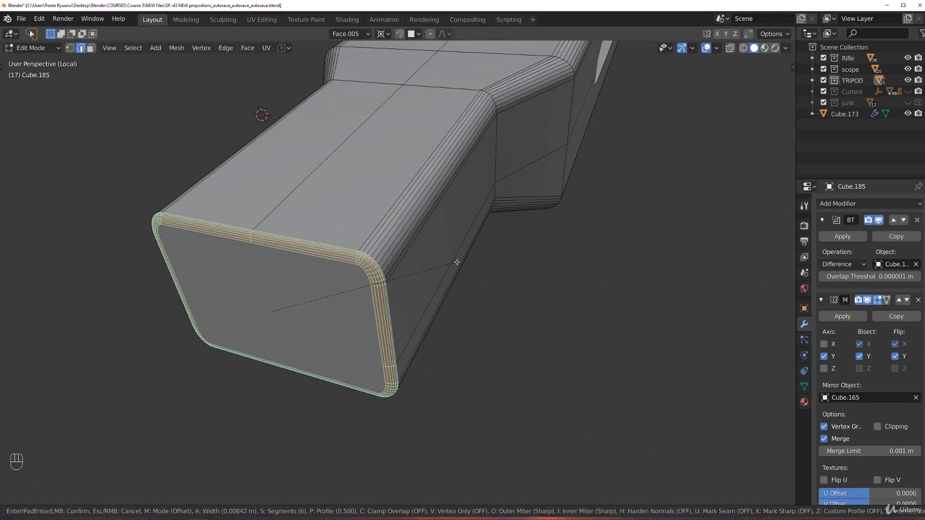
left_click(456, 259)
key("ctrl+b")
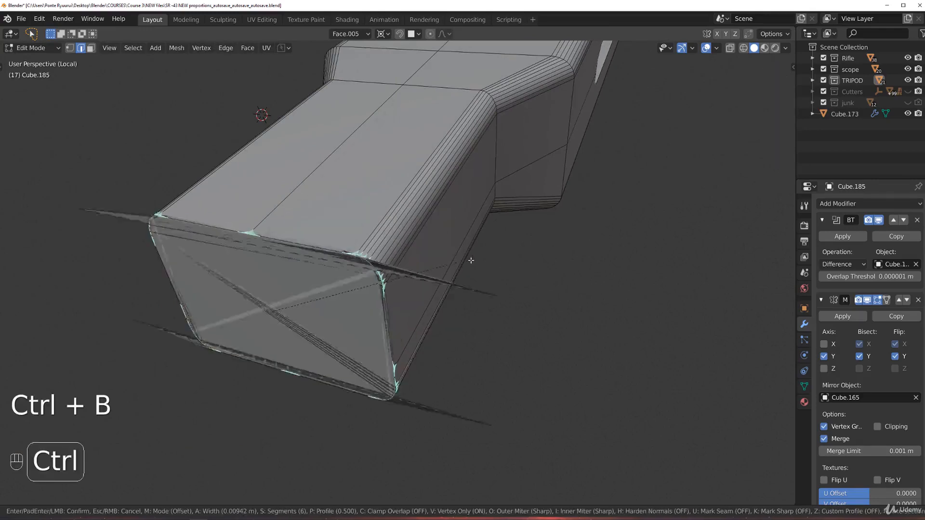
right_click(489, 265)
Bevel the edge loop around the leg's end about 0.009 m with 6 segments, and show the whole model again.
key("ctrl+b")
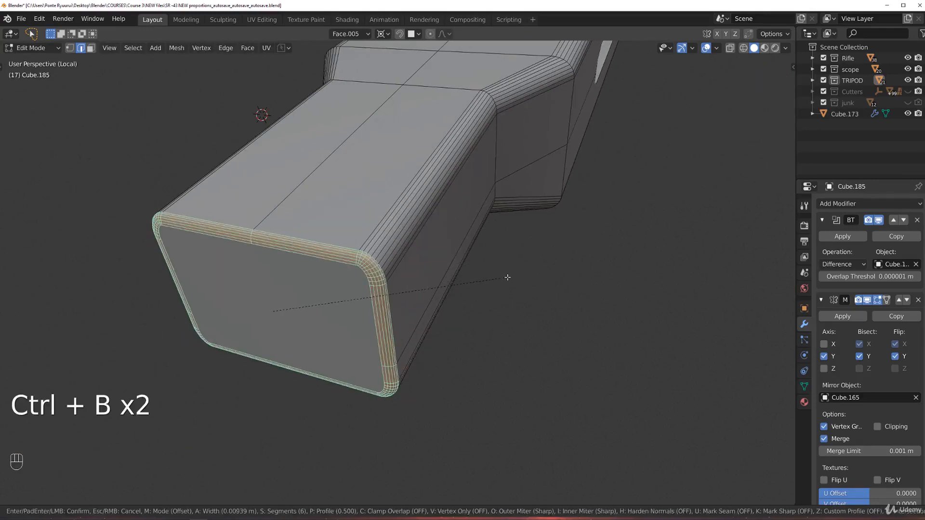
left_click(503, 277)
key("Tab")
scroll(410, 233, "up", 2)
key("Tab")
scroll(410, 225, "down", 4)
middle_click_drag(410, 228, 452, 261)
scroll(356, 256, "down", 3)
scroll(469, 290, "up", 2)
key("slash")
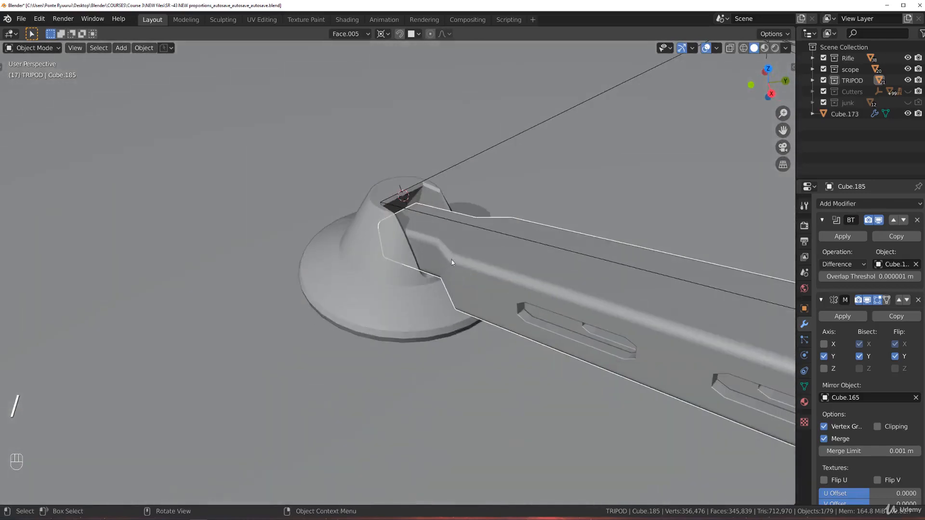
Add a cylinder mesh to the scene for the tripod foot.
key("grave")
left_click(386, 232)
scroll(485, 310, "down", 4)
middle_click_drag(441, 316, 324, 319, "shift")
scroll(554, 280, "up", 5)
middle_click_drag(576, 274, 351, 274)
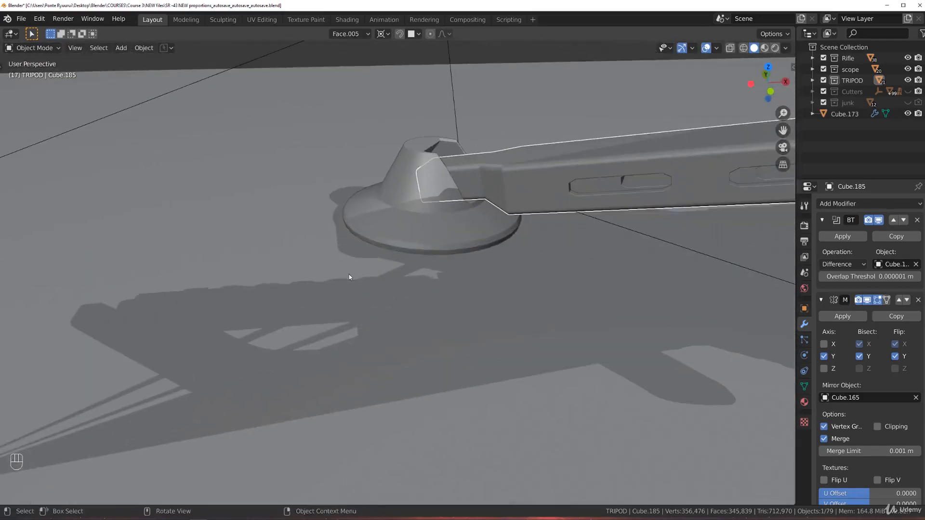
key("shift+a")
mouse_move(350, 275)
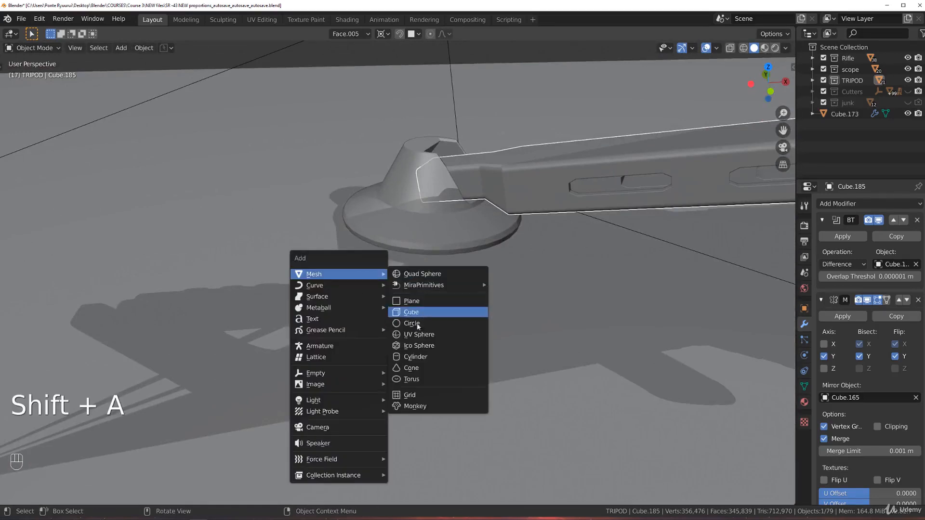
left_click(415, 356)
Move the new cylinder about -0.66 m in X, 3.14 m in Y and 0.94 m in Z.
scroll(417, 359, "down", 5)
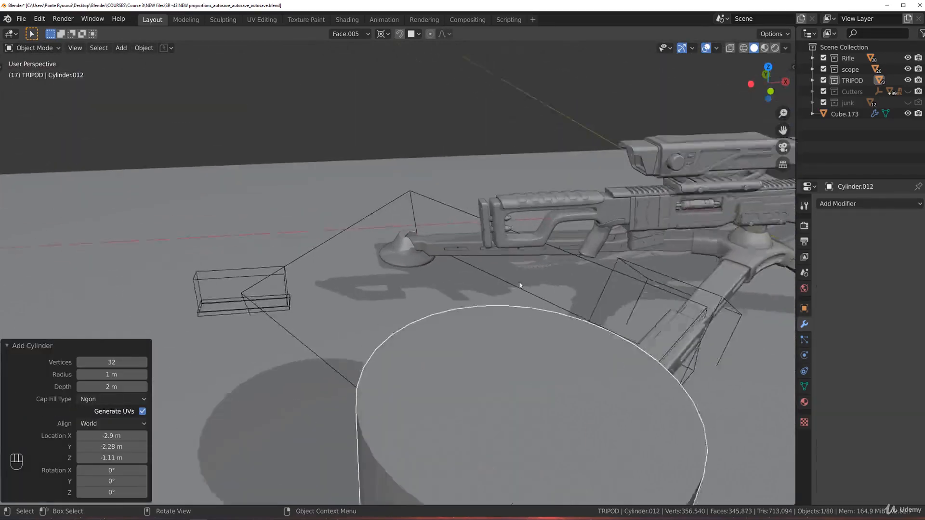
scroll(506, 285, "up", 6)
key("g")
key("ctrl")
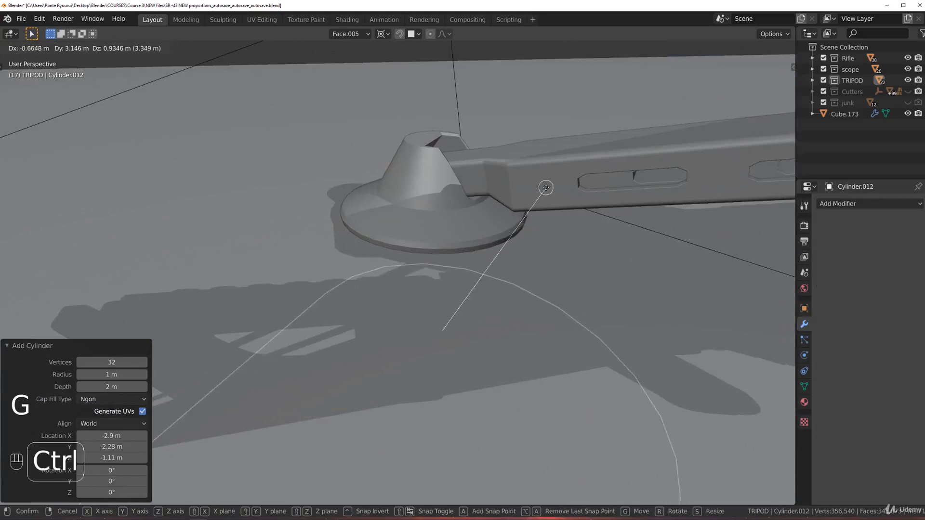
left_click(546, 188)
scroll(615, 319, "down", 3)
key("s")
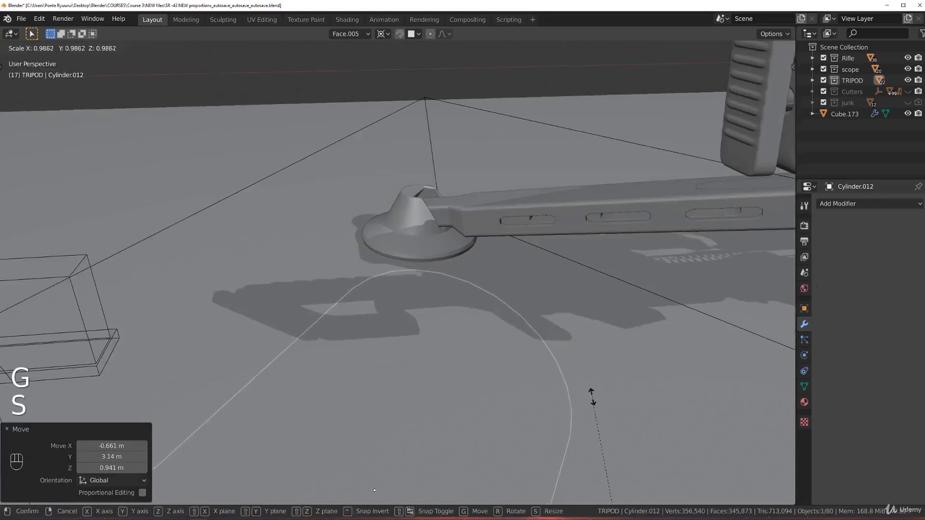
right_click(589, 391)
Set the transform pivot point to Individual Origins and scale the cylinder uniformly to about 0.227.
scroll(574, 371, "down", 6)
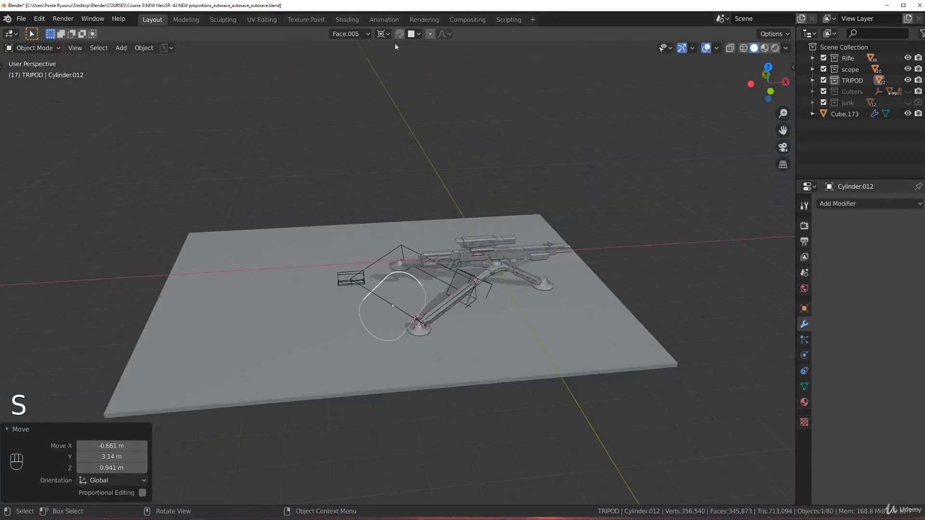
left_click(384, 35)
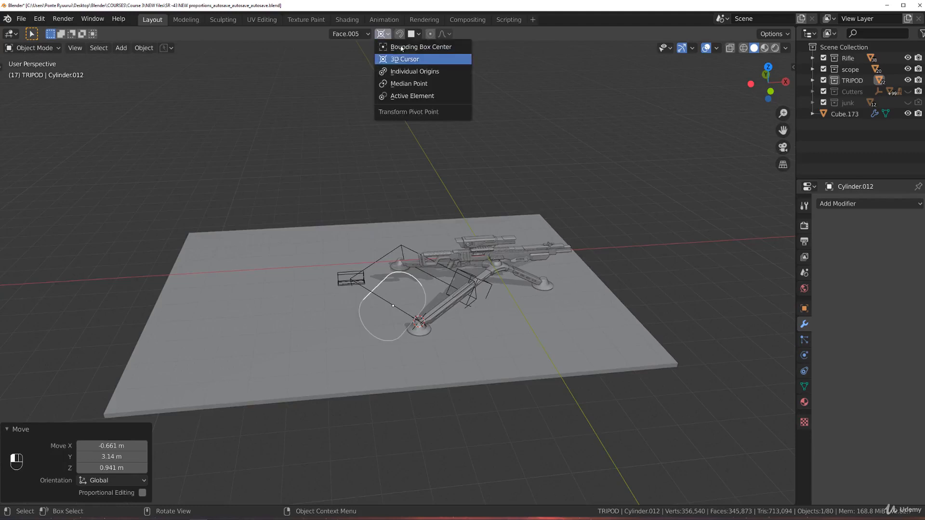
left_click(414, 72)
scroll(721, 226, "up", 2)
key("s")
left_click(463, 297)
Add the tripod foot and leg to the cylinder selection and isolate the three objects.
scroll(409, 248, "up", 3)
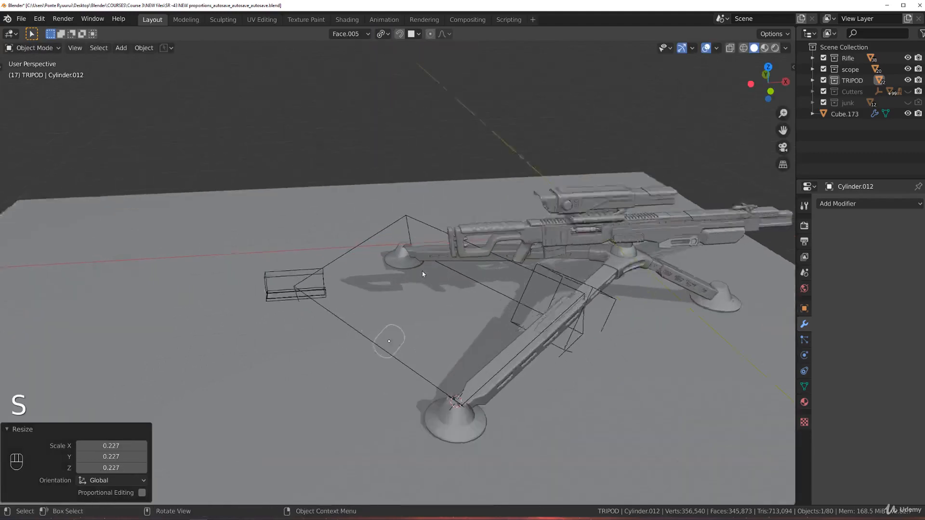
left_click(409, 248, "shift")
key("KP_Divide")
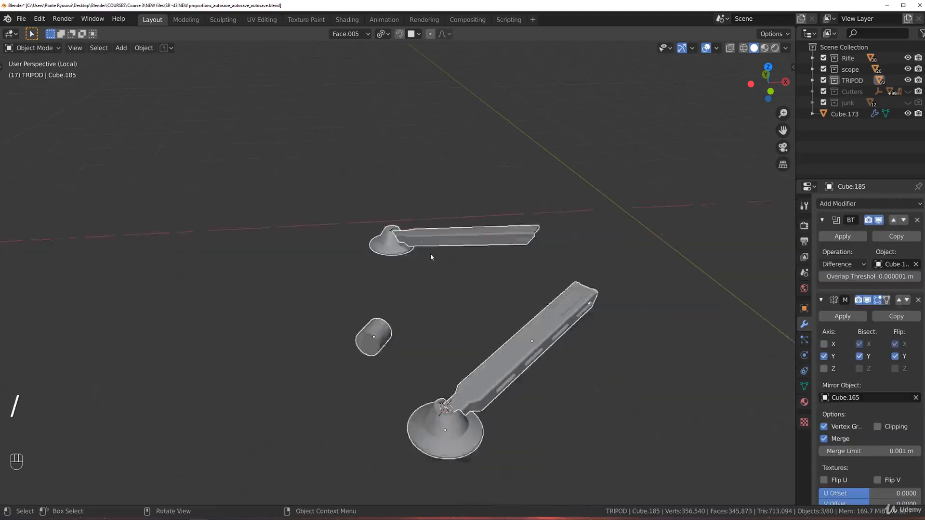
Raise the cylinder about 1.03 m along the global Z axis.
left_click(430, 329)
scroll(463, 304, "up", 3)
middle_click_drag(493, 277, 476, 339)
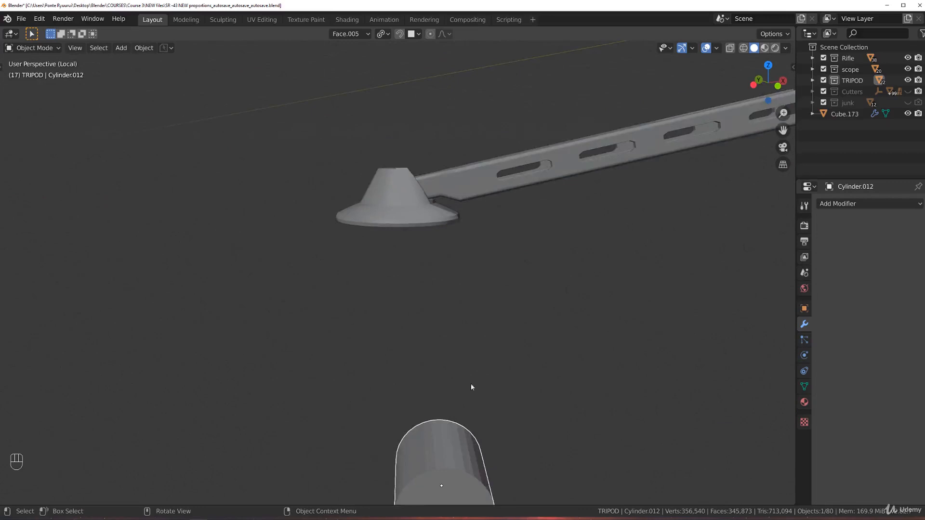
scroll(491, 403, "down", 2)
key("g")
key("z")
left_click(444, 309)
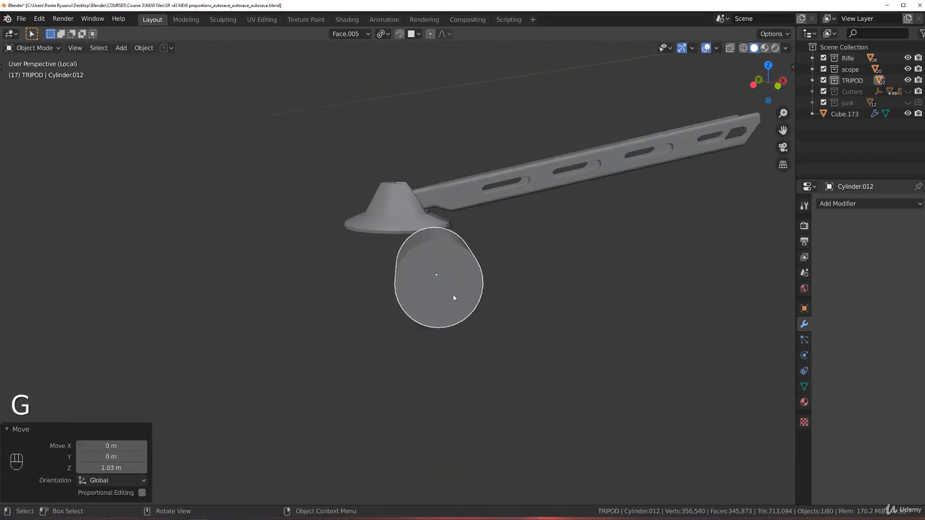
key("grave")
key("KP_5")
scroll(489, 242, "down", 2)
middle_click_drag(487, 242, 434, 336, "shift")
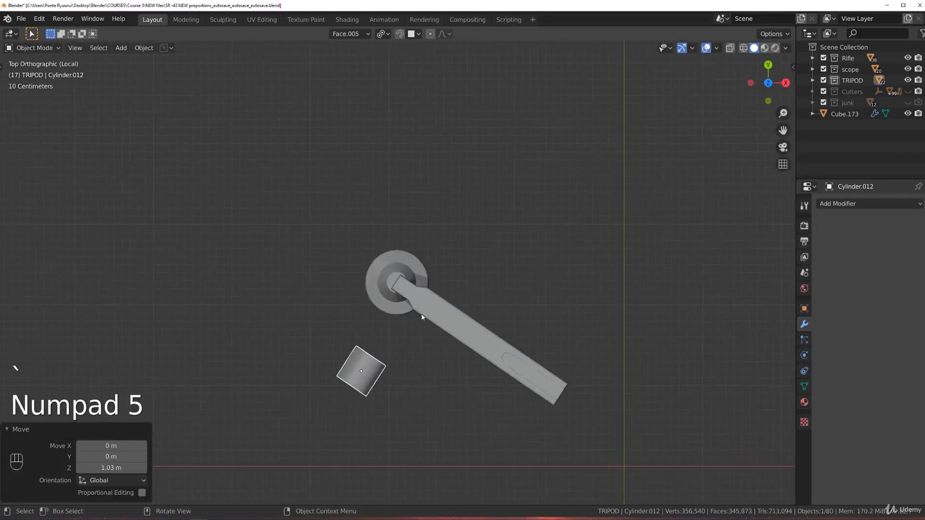
key("g")
key("x")
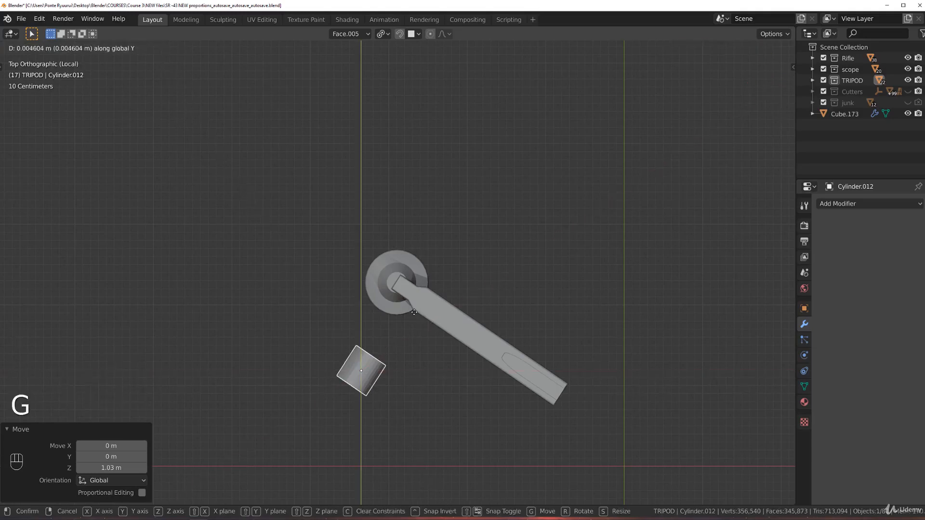
key("z")
key("z")
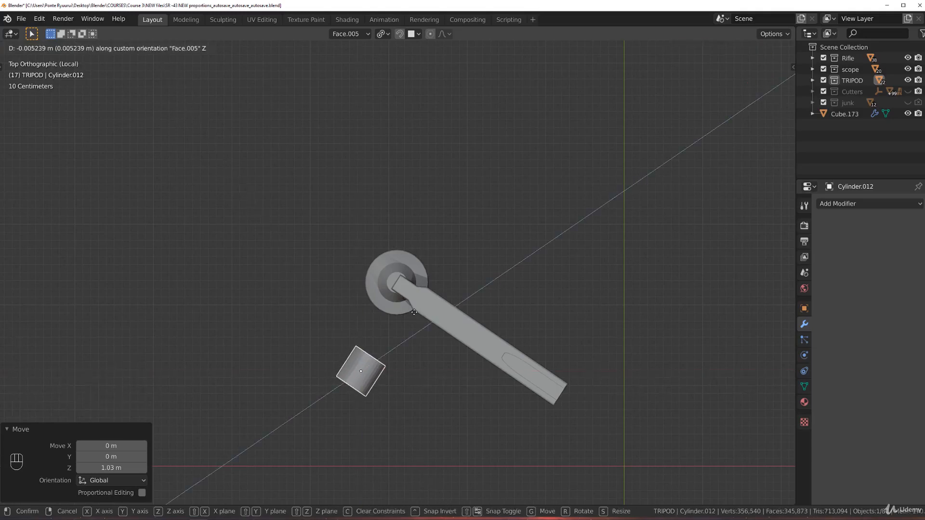
key("Escape")
Set the transform orientation to Global and move the cylinder about -1.19 m along its local Z axis.
left_click(360, 35)
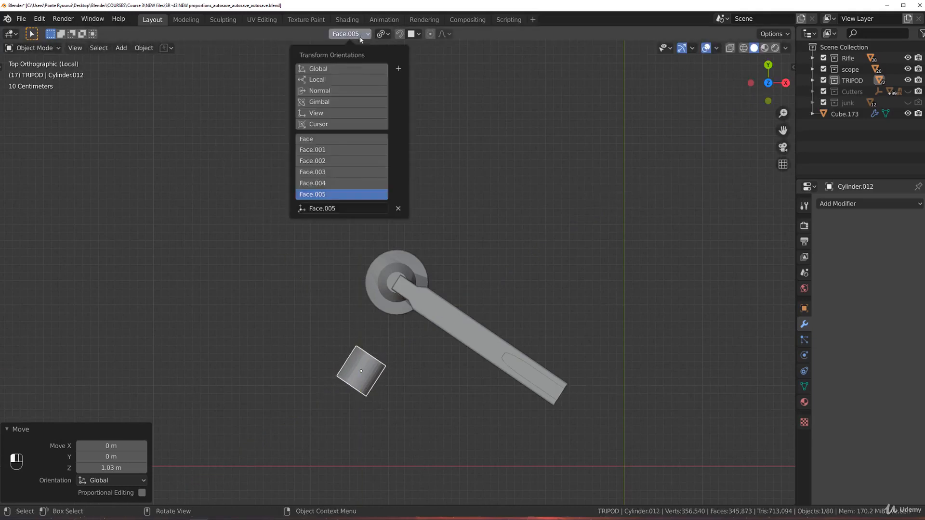
left_click(359, 66)
key("g")
key("y")
key("y")
key("x")
key("x")
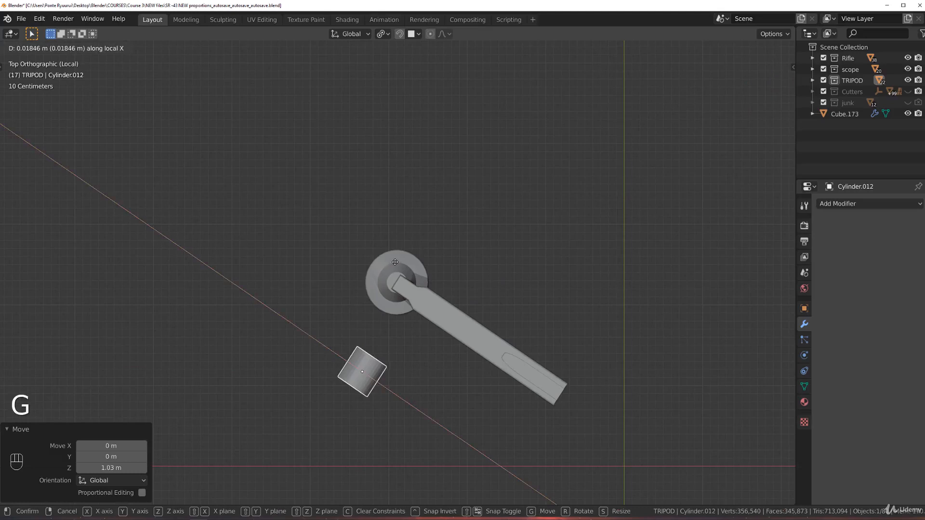
left_click(473, 209)
scroll(473, 209, "up", 4)
middle_click_drag(473, 210, 436, 278)
scroll(455, 279, "down", 4)
key("KP_5")
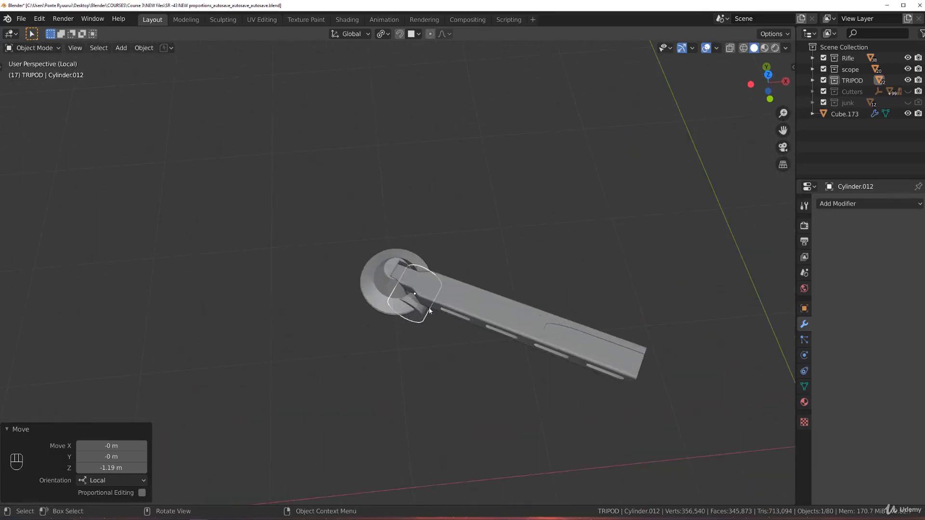
key("z")
key("z")
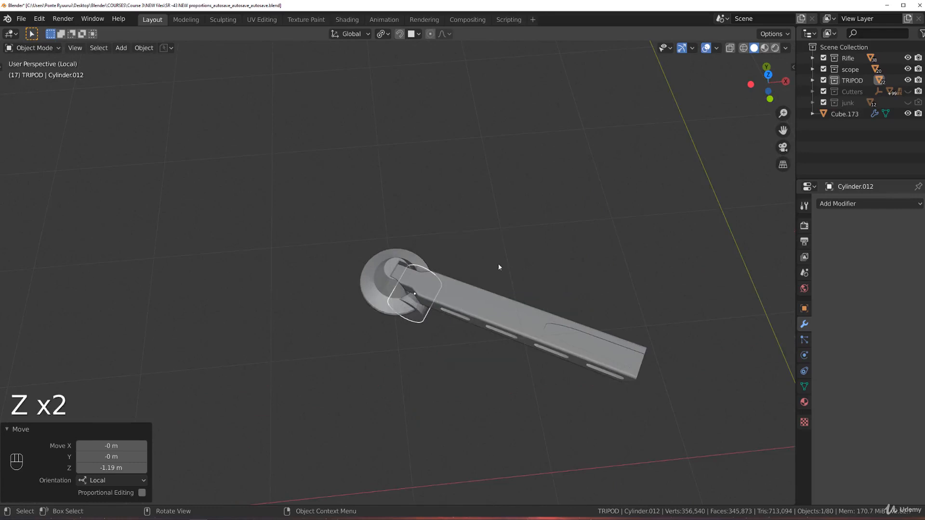
key("s")
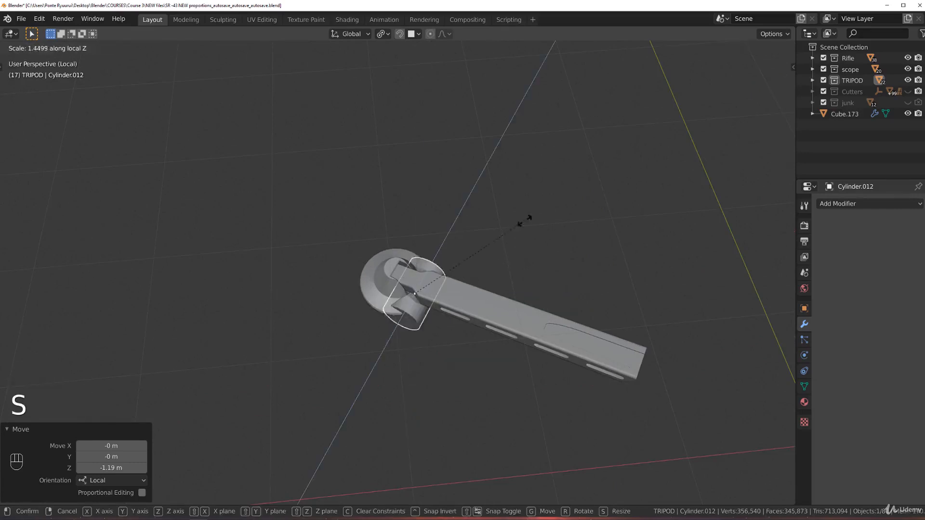
key("Escape")
middle_click_drag(551, 198, 518, 100)
middle_click_drag(269, 329, 422, 328)
scroll(463, 294, "up", 2)
key("g")
key("z")
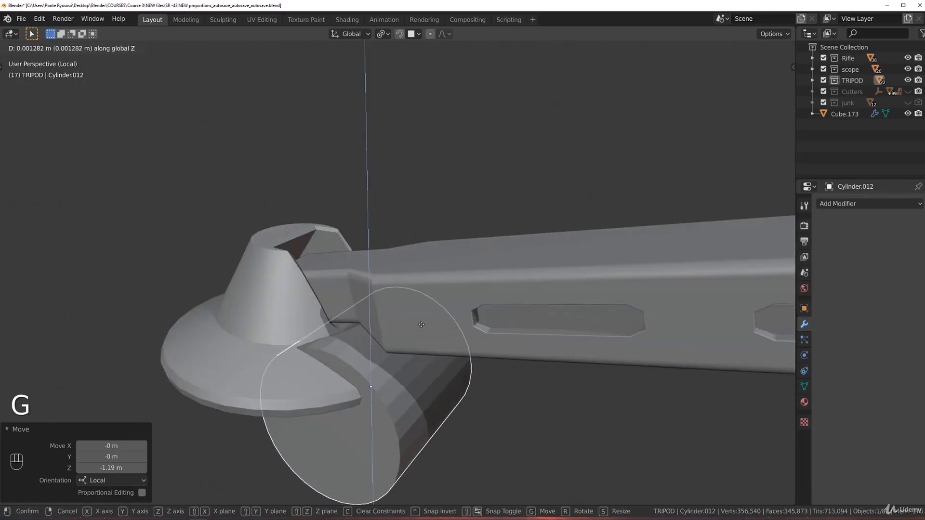
scroll(424, 299, "down", 4)
key("z")
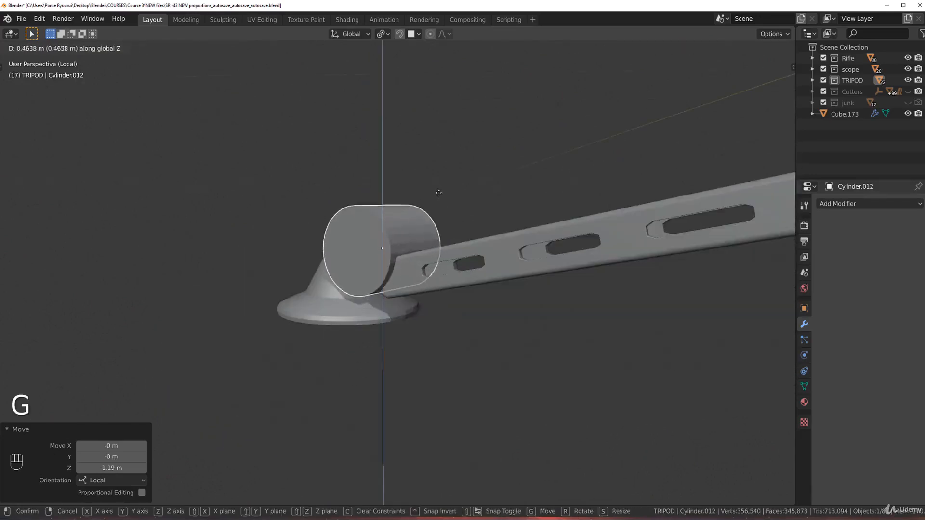
key("Escape")
Raise the cylinder about 0.289 m along the global Z axis to the height of the leg end.
key("g")
key("z")
left_click(473, 217)
Scale the cylinder down to pin thickness and stretch it by about 3.371 along its local Z axis.
scroll(536, 222, "up", 2)
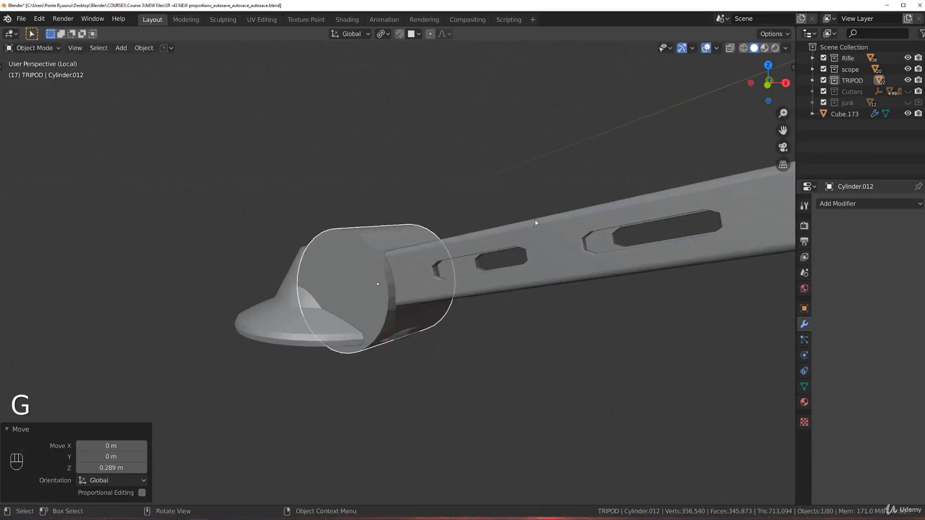
key("s")
left_click(431, 277)
key("s")
key("z")
key("z")
left_click(457, 301)
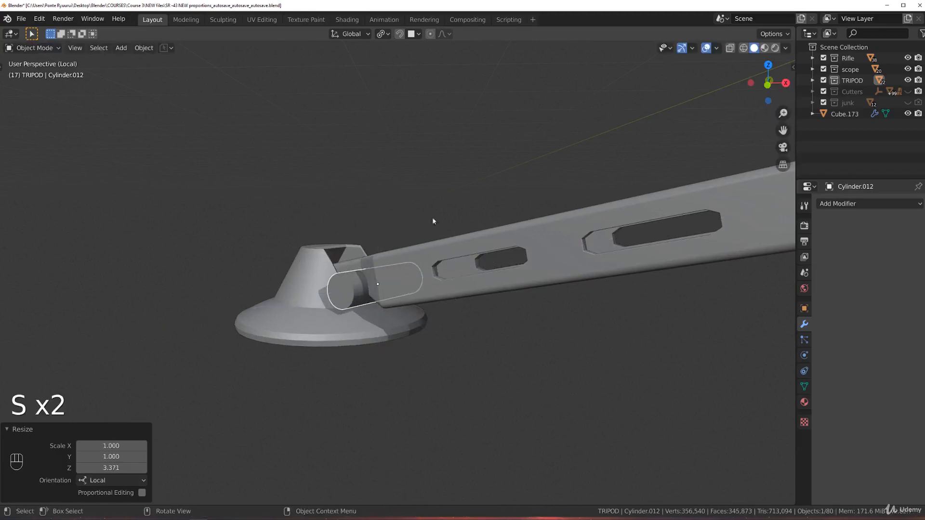
From the top view, move the cylinder about -0.213 m in X and 0.109 m in Y onto the foot slot.
key("grave")
key("g")
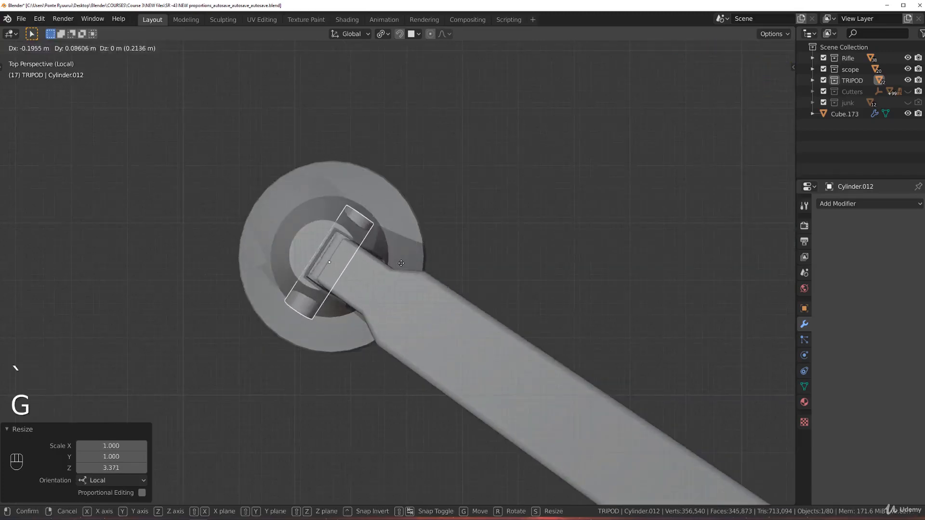
left_click(395, 255)
middle_click_drag(394, 255, 311, 199)
key("KP_1")
key("KP_5")
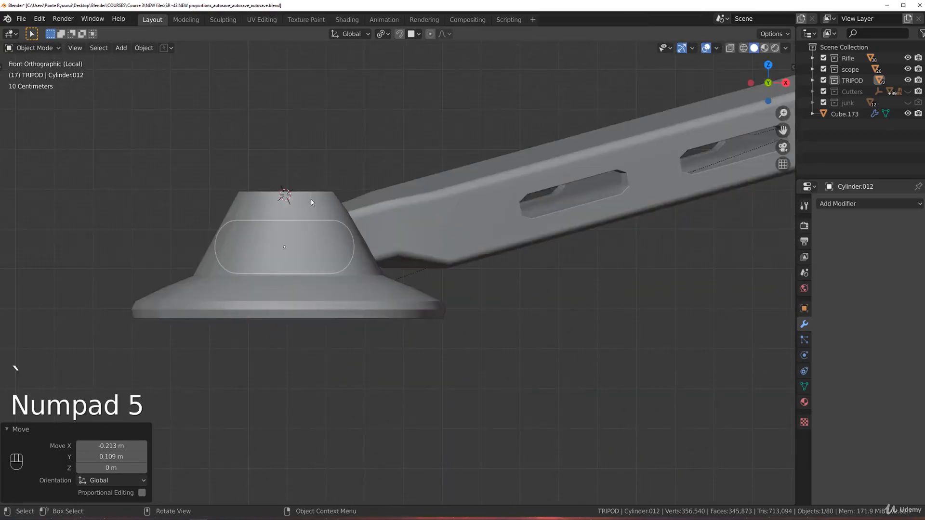
scroll(348, 212, "down", 3)
Leave the isolated view and reselect the joint cylinder on the tripod foot.
key("KP_Divide")
middle_click_drag(390, 170, 506, 370)
scroll(501, 370, "up", 2)
middle_click_drag(496, 359, 467, 404)
left_click(474, 340)
scroll(477, 321, "down", 2)
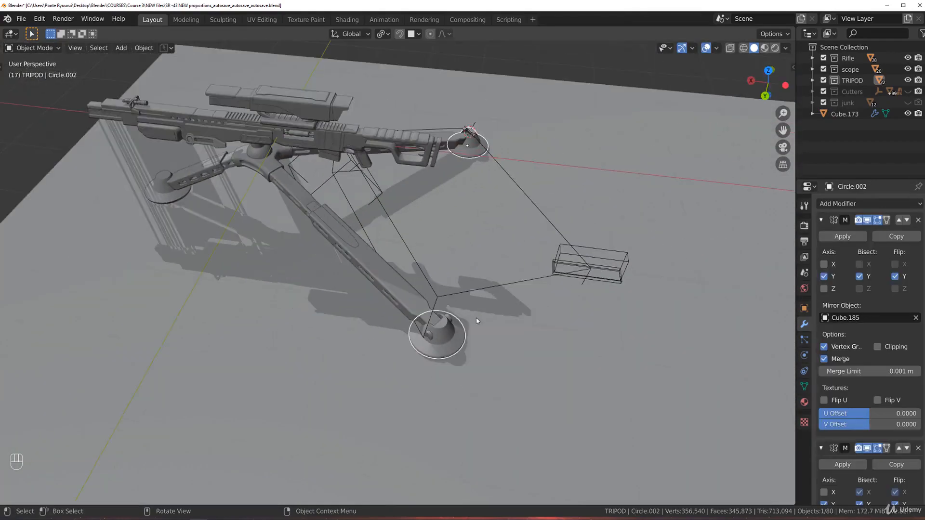
left_click(453, 319)
Move the cylinder to the opposite tripod leg, about 0.341 m in X, -3.93 m in Y and 0.0547 m in Z.
middle_click_drag(504, 265, 467, 273)
middle_click_drag(425, 252, 419, 374, "shift")
scroll(223, 307, "up", 4)
middle_click_drag(419, 374, 415, 336)
scroll(412, 334, "down", 2)
middle_click_drag(410, 330, 361, 217, "shift")
key("g")
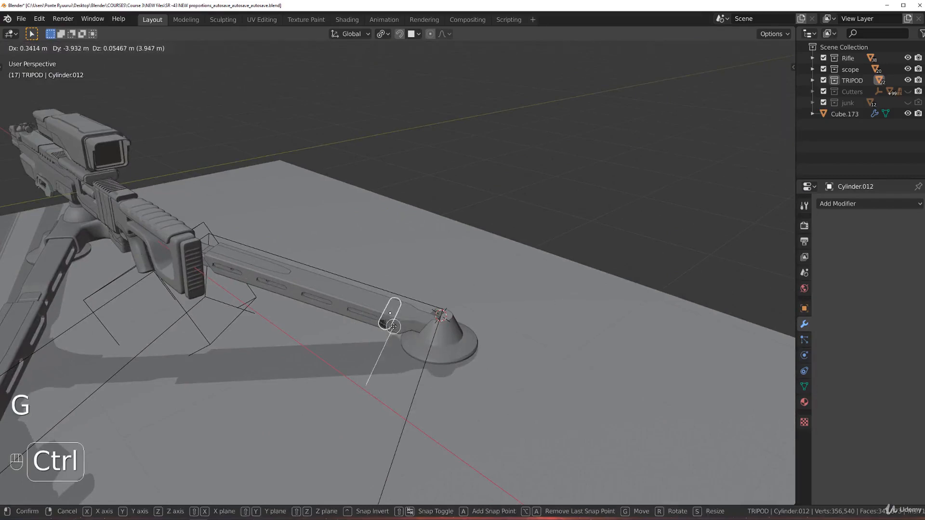
left_click(394, 326)
From the top view, move the cylinder about -0.454 m in X and -0.246 m in Y onto the foot cone.
key("KP_7")
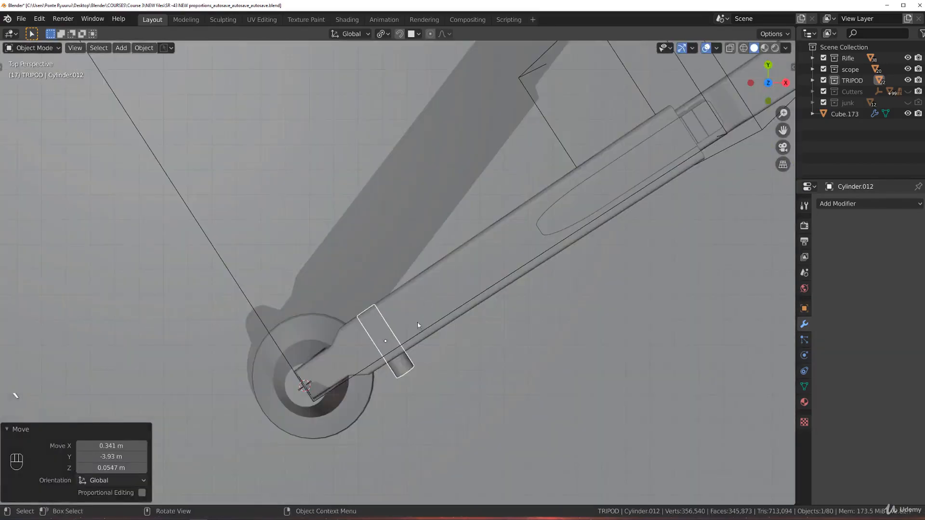
key("g")
left_click(332, 363)
Looking straight at the cylinder's end face, shift it about -0.0311 m in X, -0.0207 m in Y and -0.0527 m in Z.
scroll(429, 302, "up", 3)
mouse_move(429, 302)
middle_mouse_down()
mouse_move(443, 301)
mouse_move(418, 227)
mouse_move(416, 302)
middle_mouse_up()
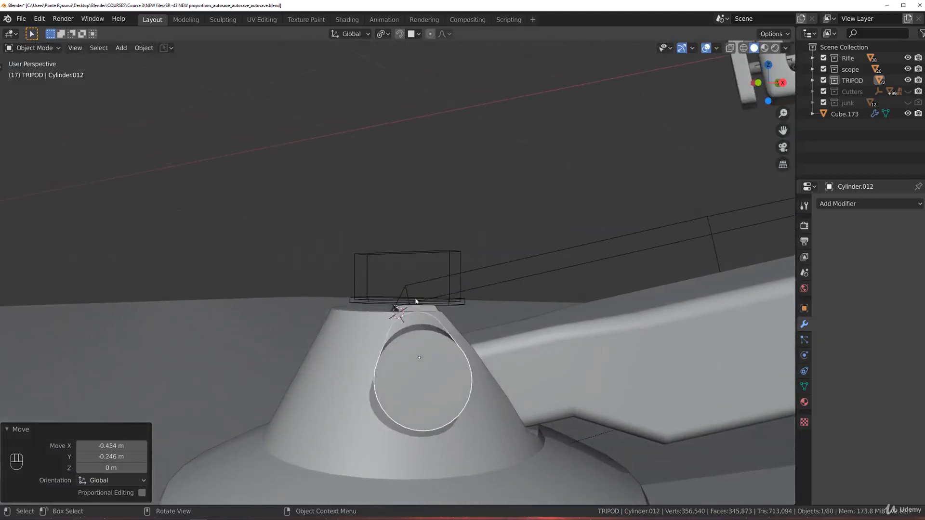
key("Tab")
key("shift+KP_7")
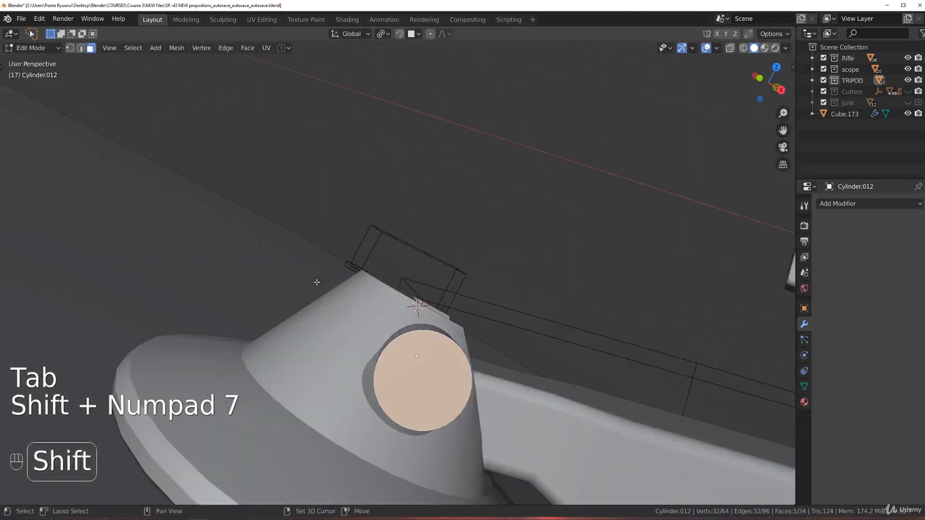
key("KP_5")
key("Tab")
middle_click_drag(525, 276, 471, 253, "shift")
key("g")
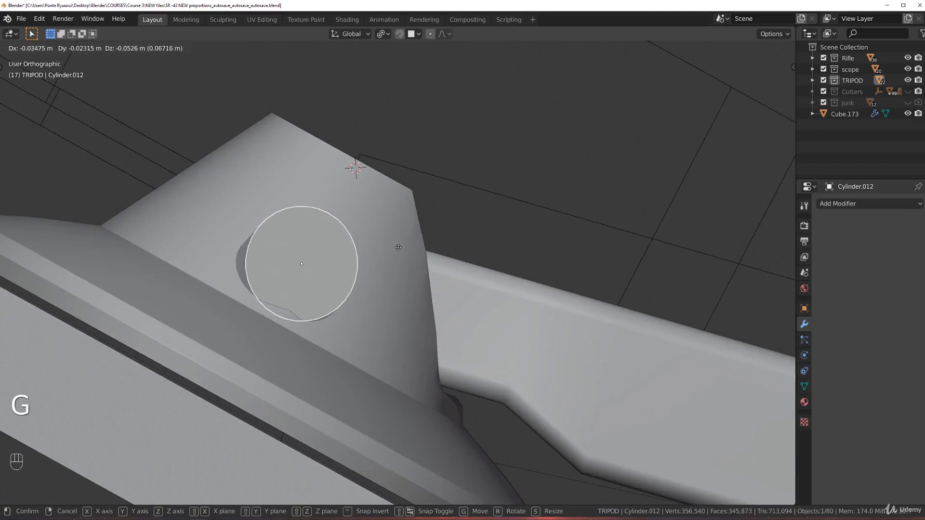
left_click(400, 250)
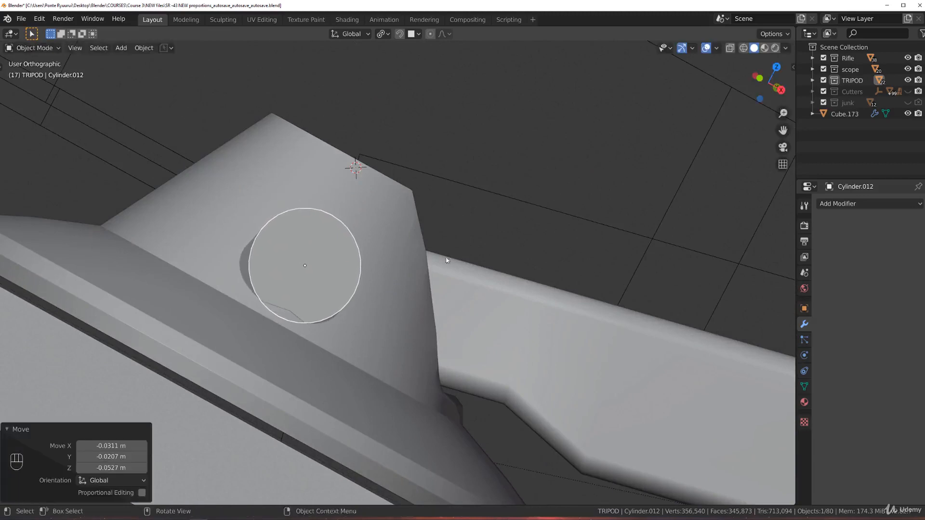
Try to stretch the cylinder by about 1.171 along the global Y axis, and undo it.
middle_click_drag(446, 263, 406, 293)
key("s")
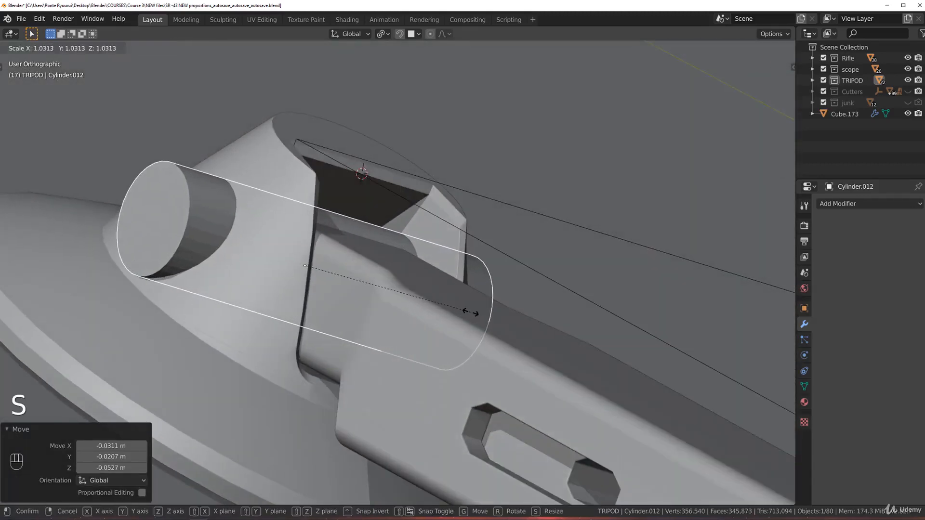
key("y")
left_click(499, 322)
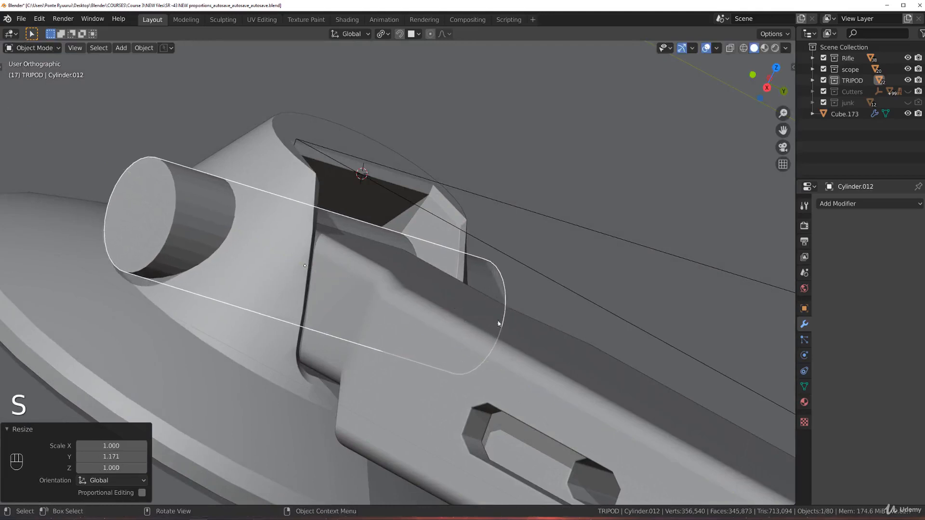
key("ctrl+z")
Lengthen the cylinder by a factor of about 1.206 along its local Z axis.
key("s")
key("x")
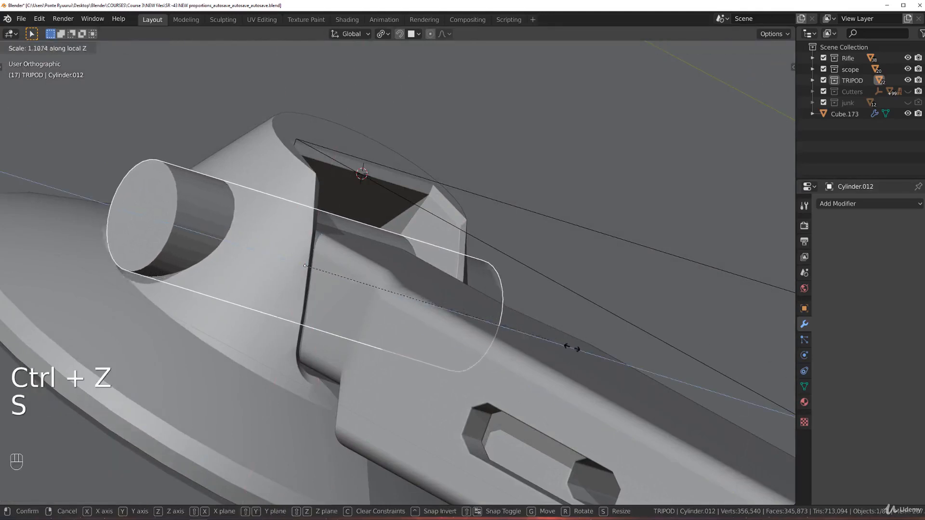
left_click(594, 355)
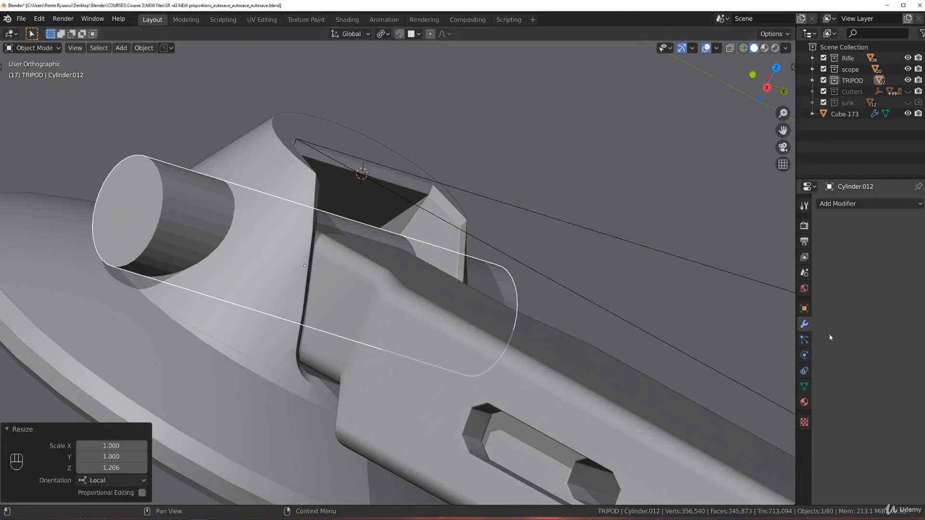
Enable Auto Smooth on the cylinder and shade it smooth.
left_click(804, 387)
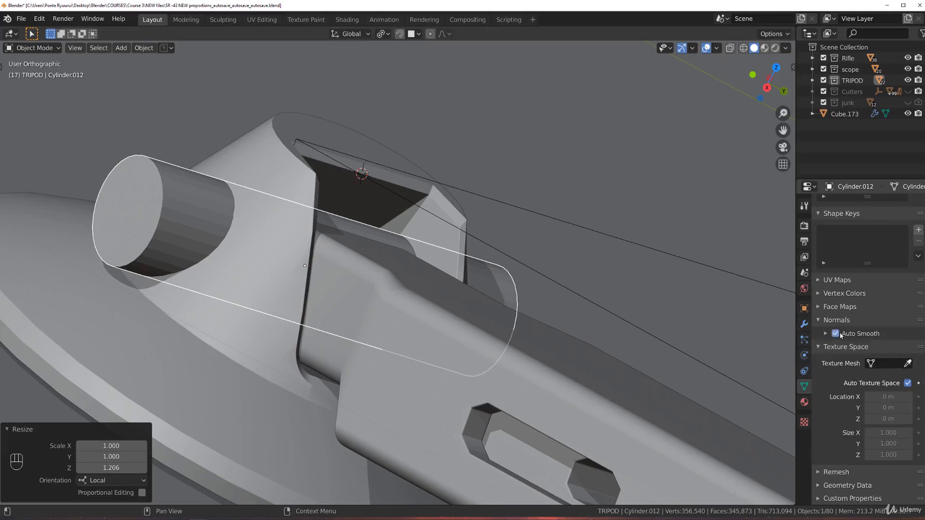
right_click(198, 218)
left_click(200, 231)
Duplicate the joint cylinder in place and scale the copy up slightly as a cutter.
scroll(380, 236, "up", 4)
left_click(266, 169, "shift")
left_click(169, 200)
scroll(241, 233, "down", 3)
key("shift+d")
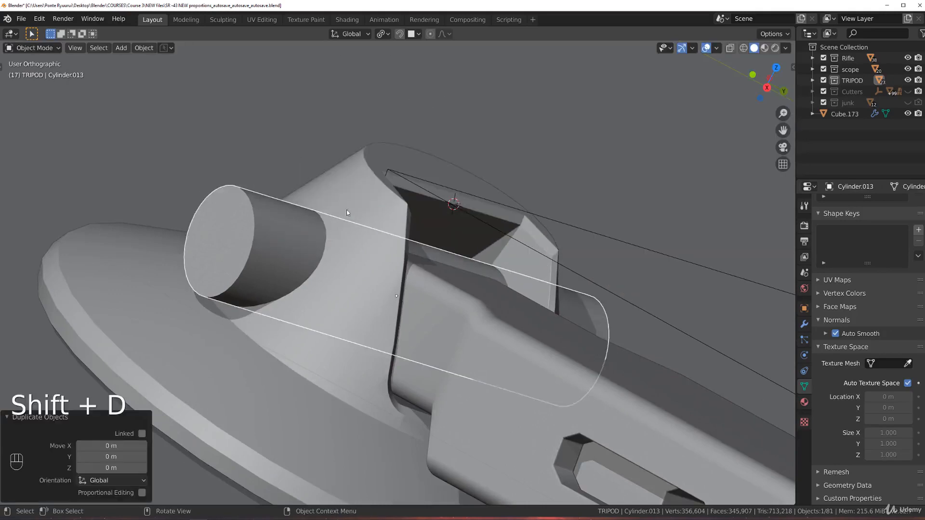
key("s")
left_click(391, 160)
Subtract the enlarged cylinder copy from the tripod foot with a Boolean difference.
left_click(379, 209, "shift")
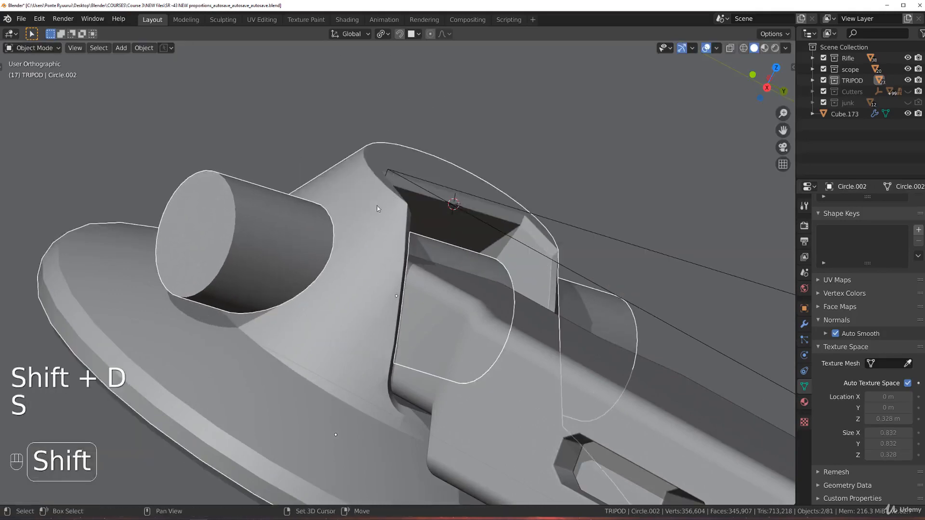
key("ctrl+KP_Subtract")
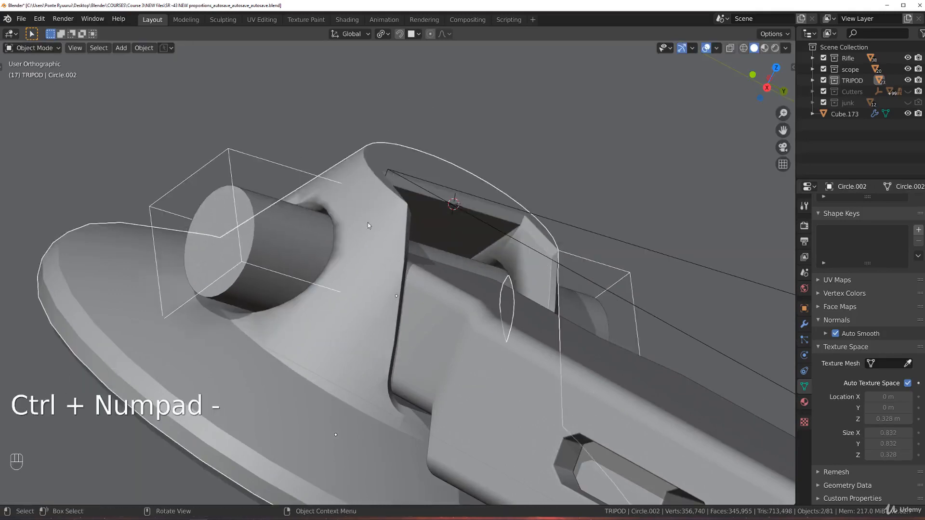
With the view aligned to the pin's end face, scale the cutter cylinder uniformly to 0.921 for a narrower gap.
key("grave")
scroll(483, 309, "down", 9)
middle_click_drag(499, 287, 314, 229, "shift")
scroll(436, 341, "up", 5)
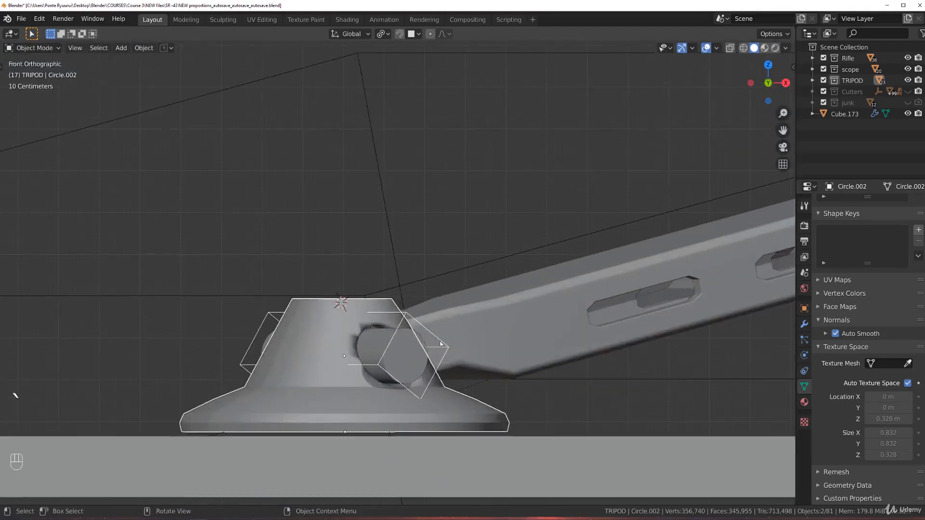
left_click(423, 348)
key("Tab")
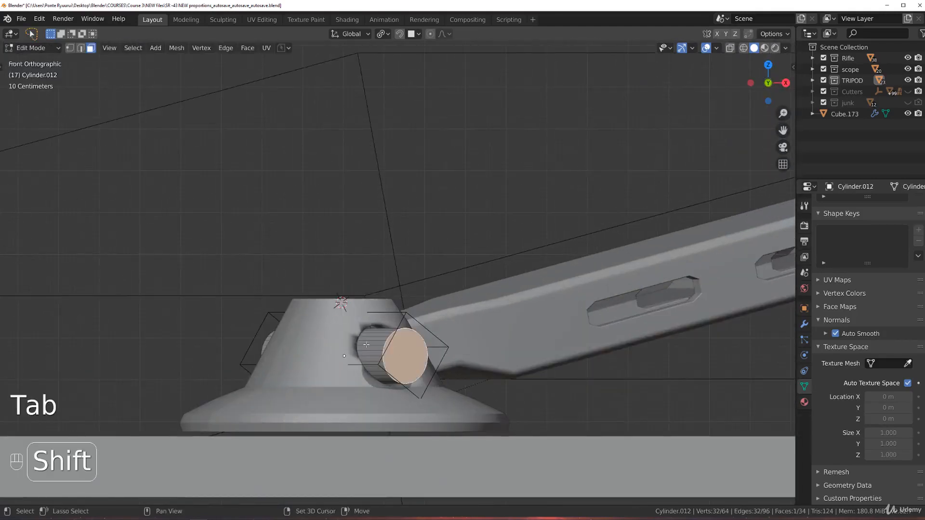
key("shift+KP_7")
scroll(401, 206, "up", 4)
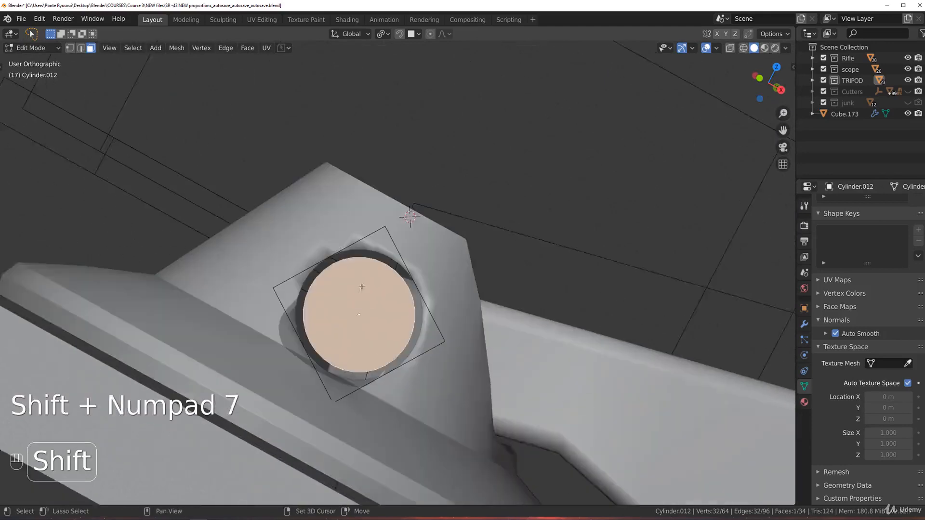
key("Tab")
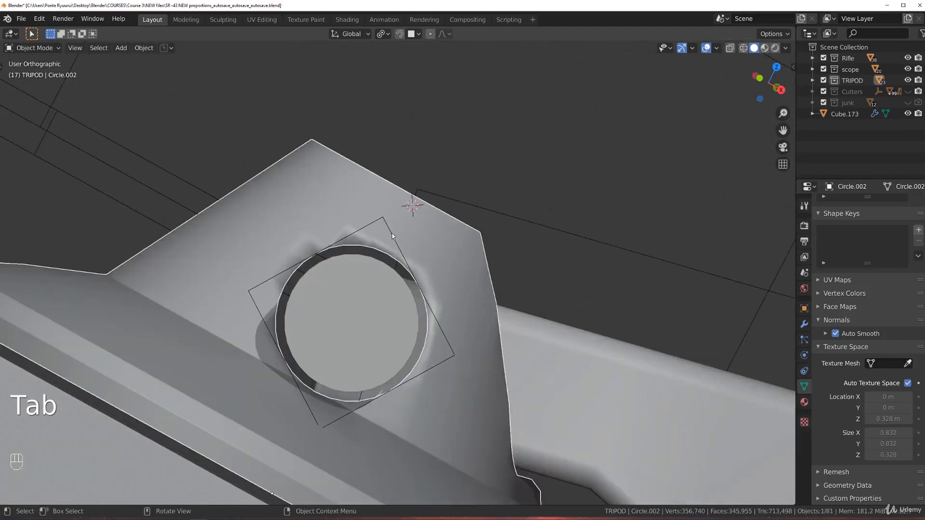
left_click(392, 233)
key("s")
right_click(503, 265)
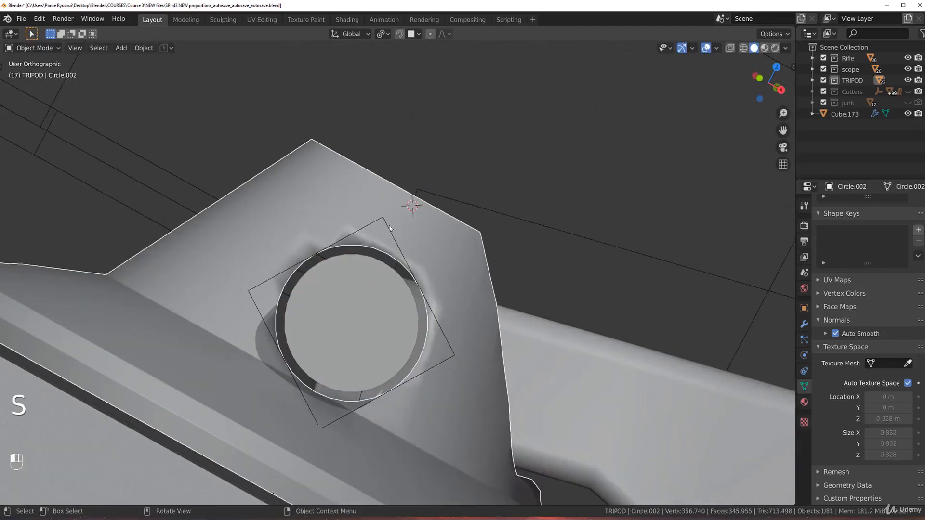
key("s")
left_click(501, 265)
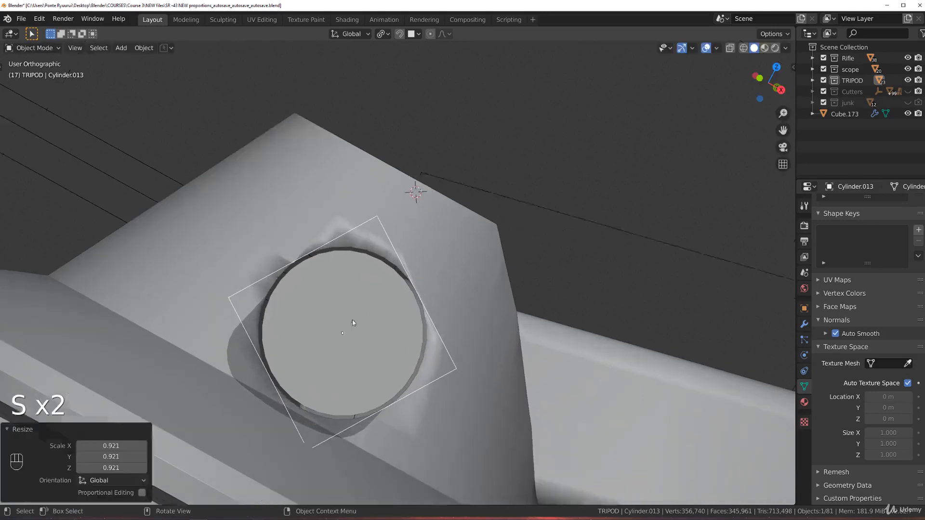
Shorten the solid pin through the foot along its local Z axis so its ends protrude less.
scroll(353, 321, "up", 1)
left_click(356, 309)
scroll(357, 306, "down", 2)
middle_click_drag(358, 306, 410, 303)
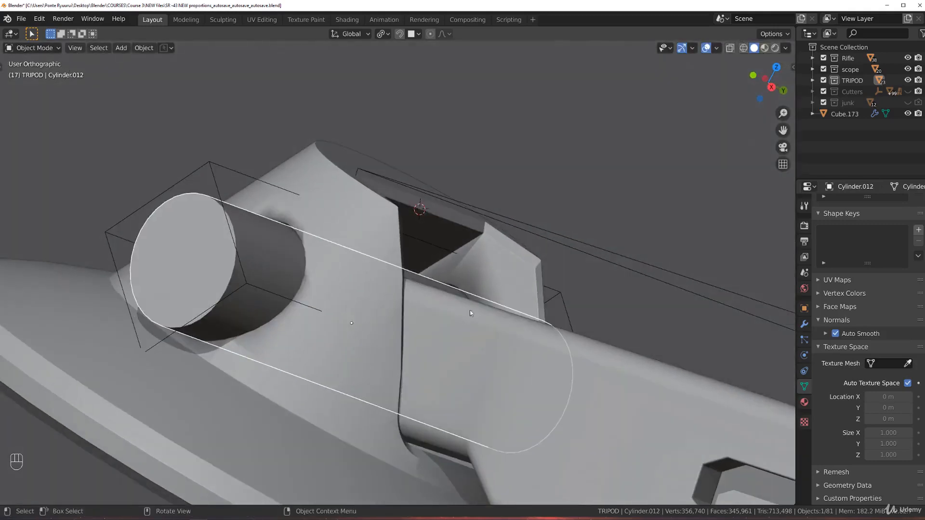
key("s")
key("z")
key("z")
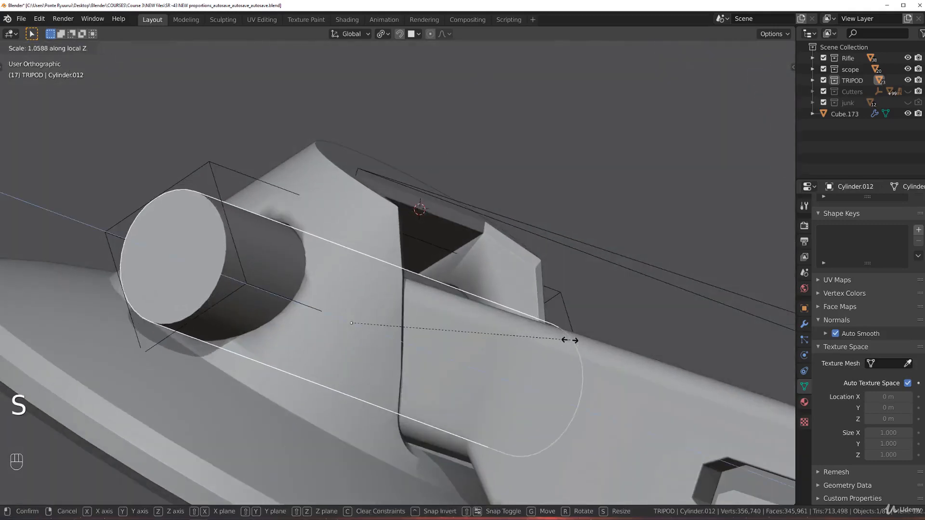
left_click(523, 342)
Apply the scale of the pin in Object Mode.
key("Tab")
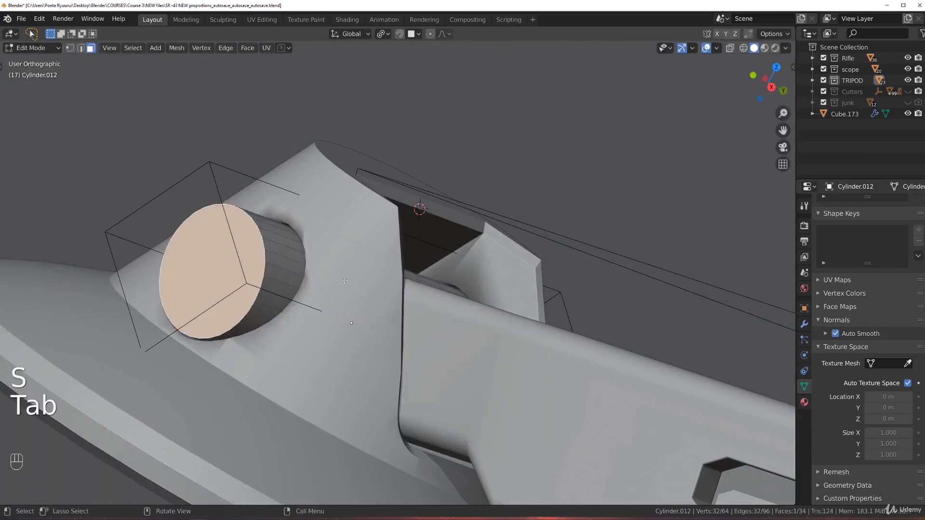
key("Tab")
key("ctrl+a")
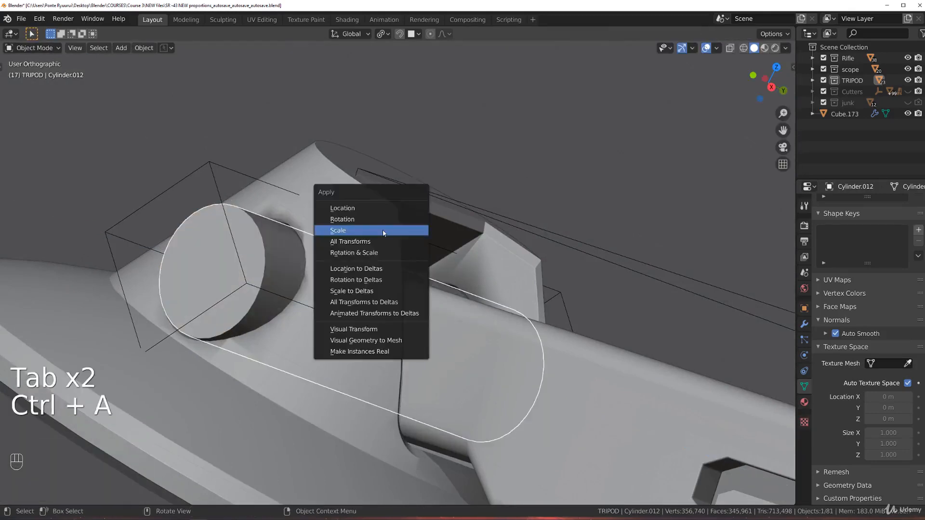
left_click(385, 234)
Bevel the rims of both end faces of the pin and return to Object Mode.
key("Tab")
middle_click_drag(240, 271, 473, 410)
left_click(535, 436, "shift")
middle_click_drag(467, 353, 559, 361)
key("ctrl+b")
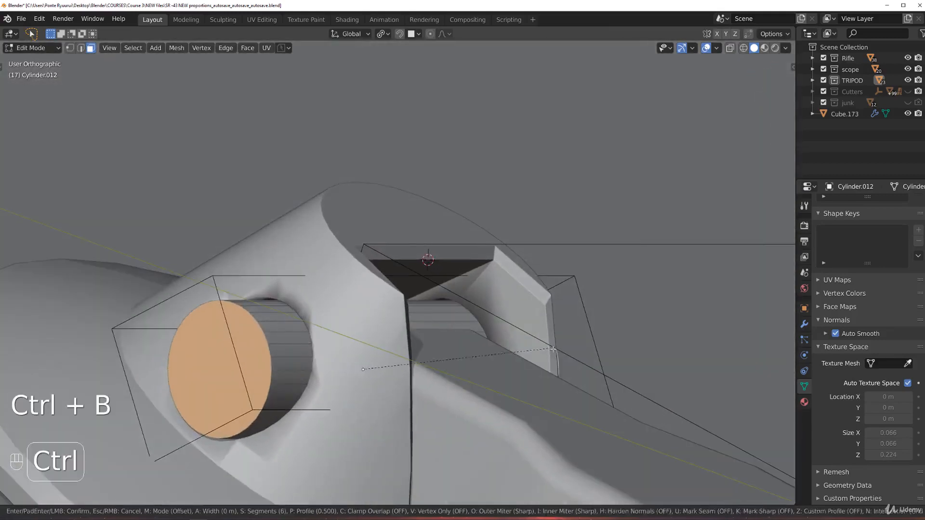
left_click(564, 353)
key("Tab")
Reorder the foot's modifier stack so the Boolean difference sits above the Bevel and Weighted Normal modifiers.
mouse_move(557, 221)
middle_mouse_down()
mouse_move(357, 328)
mouse_move(387, 326)
mouse_move(549, 236)
middle_mouse_up()
left_click(548, 236)
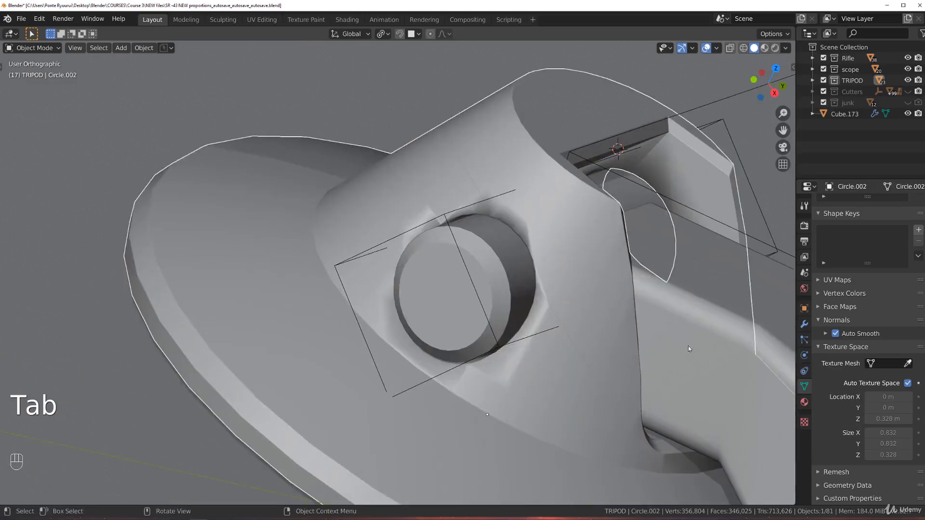
left_click(805, 324)
scroll(844, 376, "down", 10)
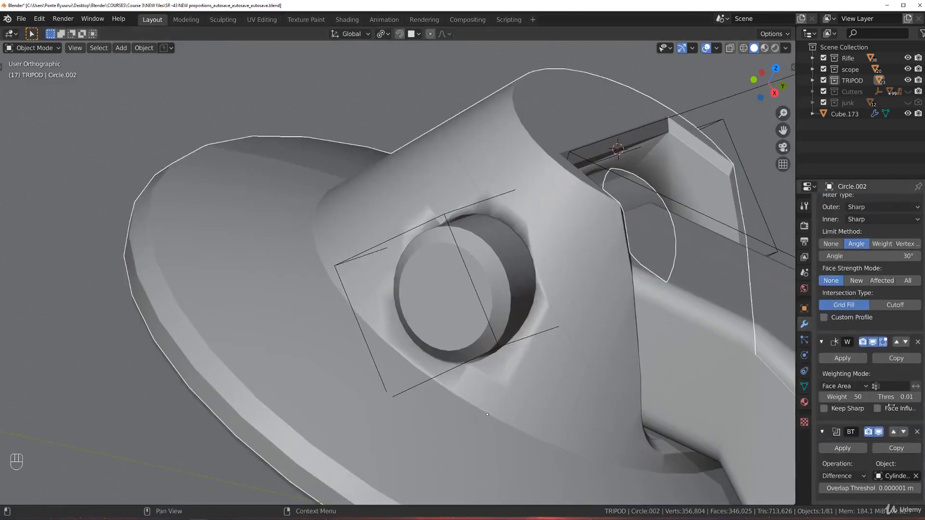
left_click(895, 432)
left_click(895, 341)
scroll(897, 341, "up", 5)
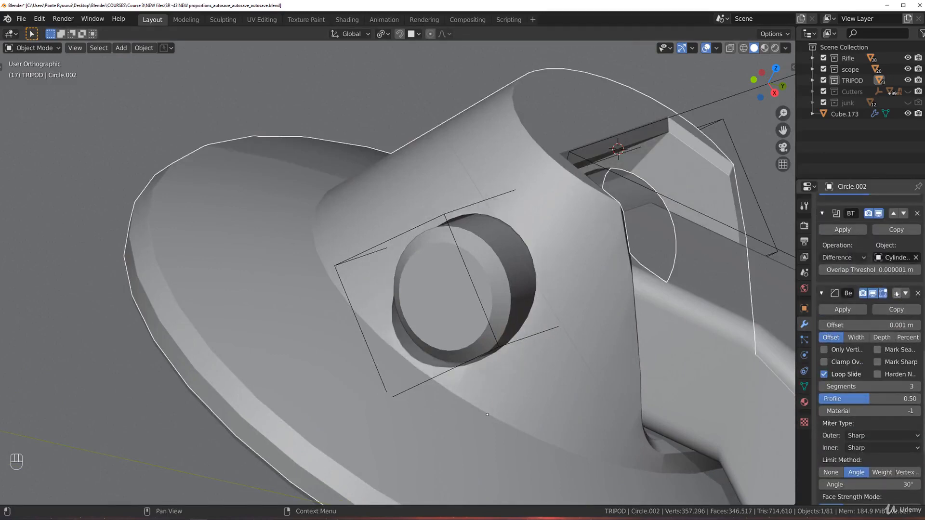
left_click(896, 293)
scroll(891, 347, "up", 4)
scroll(891, 356, "down", 4)
left_click(894, 476)
scroll(897, 366, "up", 10)
scroll(892, 341, "up", 5)
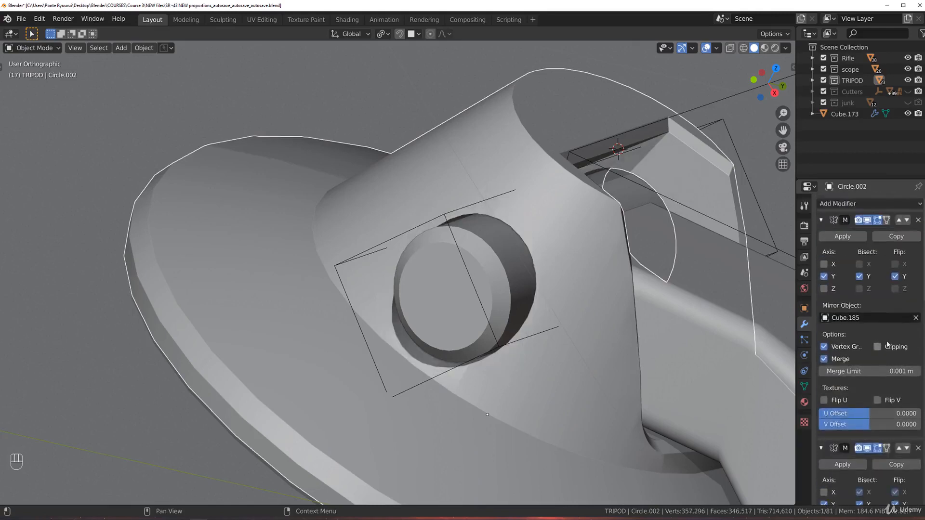
Move the foot's Boolean modifier above both Mirror modifiers so that it is first in the stack.
scroll(869, 350, "down", 10)
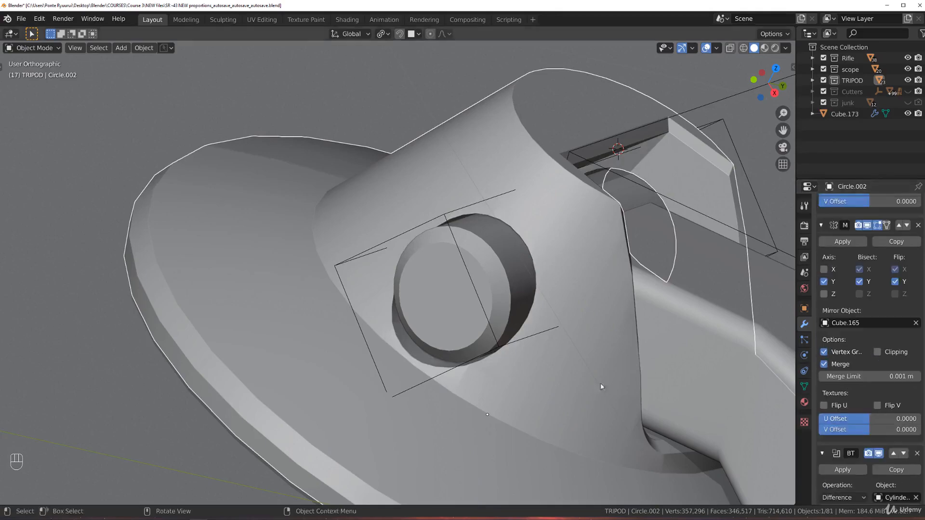
middle_click_drag(461, 294, 466, 297)
scroll(383, 265, "down", 10)
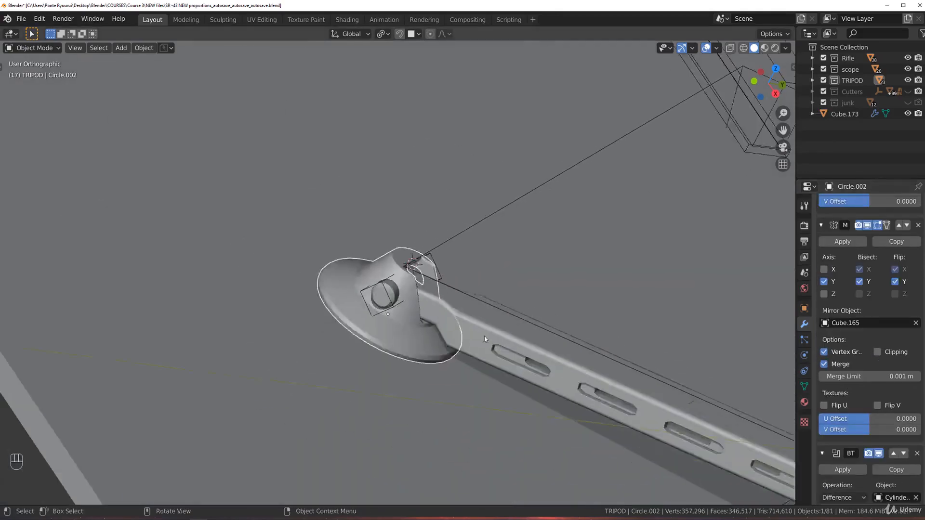
scroll(482, 336, "down", 4)
middle_click_drag(472, 340, 675, 337)
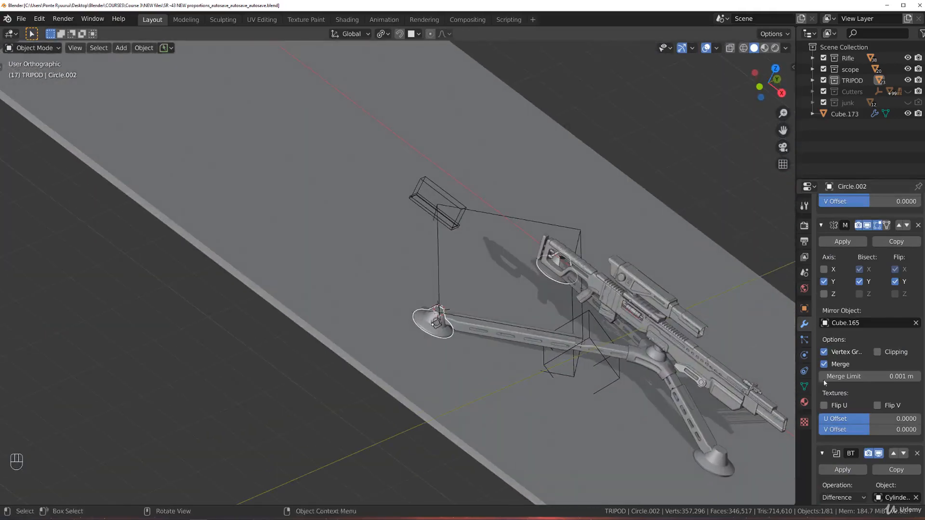
left_click(894, 456)
scroll(894, 280, "up", 3)
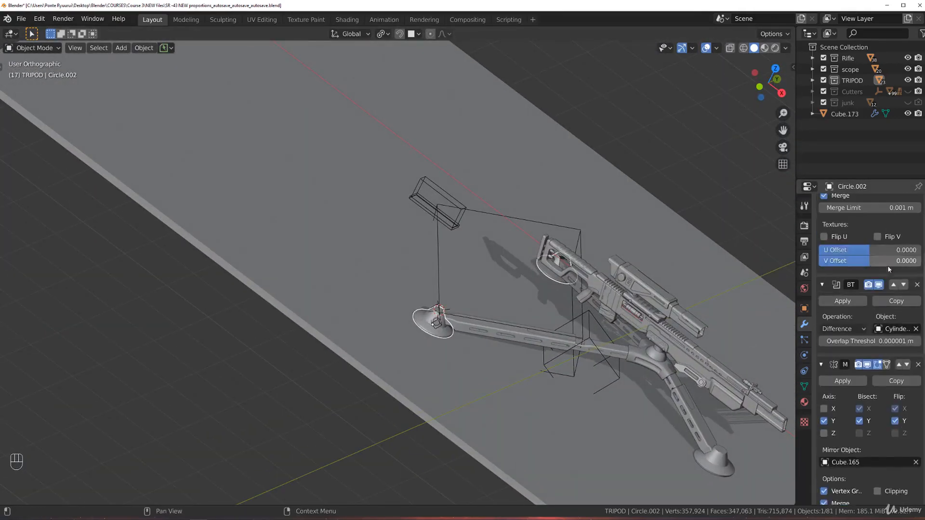
left_click(895, 284)
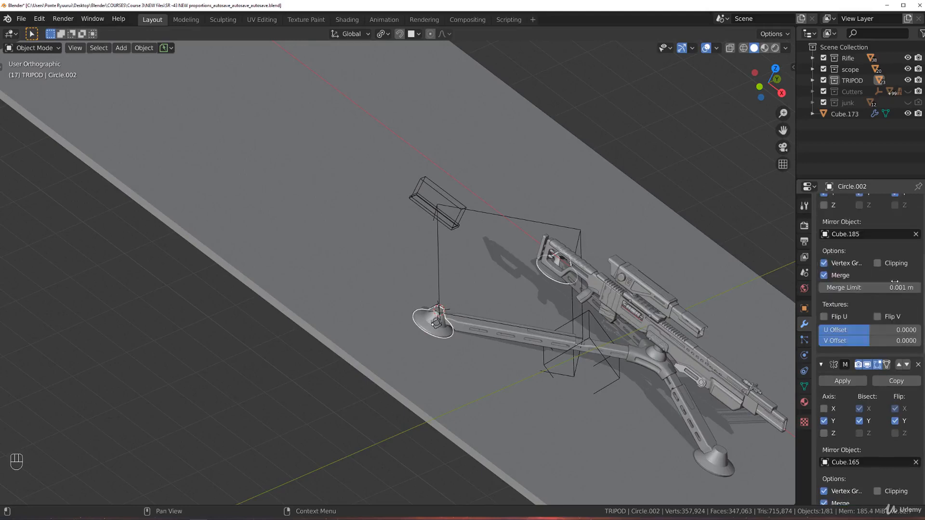
scroll(521, 307, "up", 5)
Switch the viewport to perspective, frame the foot, and select the pin's outer end face in Edit Mode.
middle_click_drag(520, 307, 541, 297)
middle_click_drag(488, 276, 429, 254, "shift")
scroll(481, 315, "up", 4)
key("KP_5")
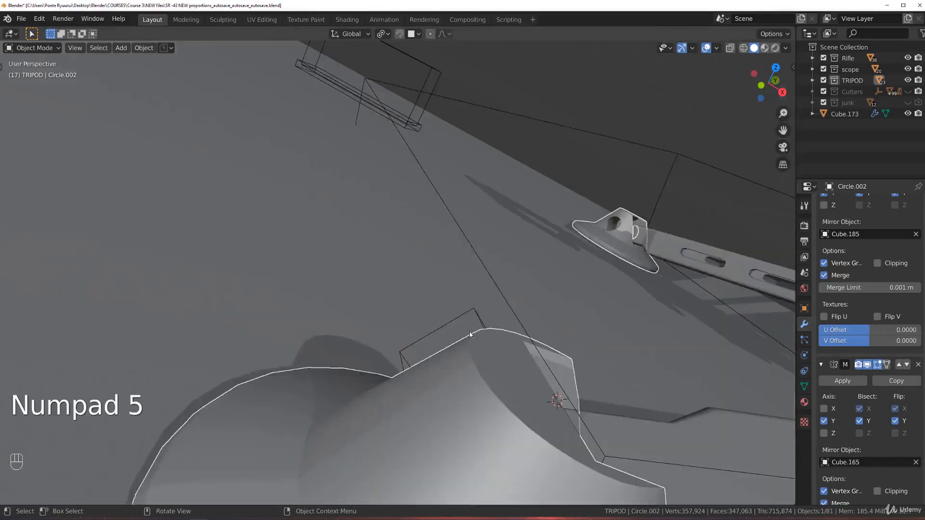
key("grave")
scroll(522, 254, "down", 1)
middle_click_drag(524, 254, 463, 273)
scroll(445, 207, "down", 3)
scroll(418, 252, "up", 3)
left_click(412, 248)
scroll(459, 275, "up", 3)
key("Tab")
left_click(460, 274)
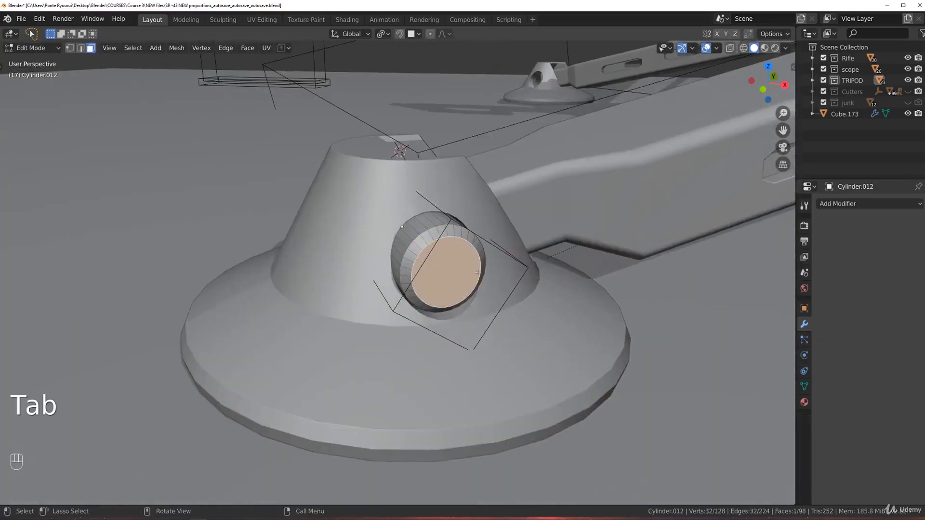
scroll(588, 265, "up", 2)
middle_click_drag(470, 231, 539, 256)
scroll(539, 256, "down", 5)
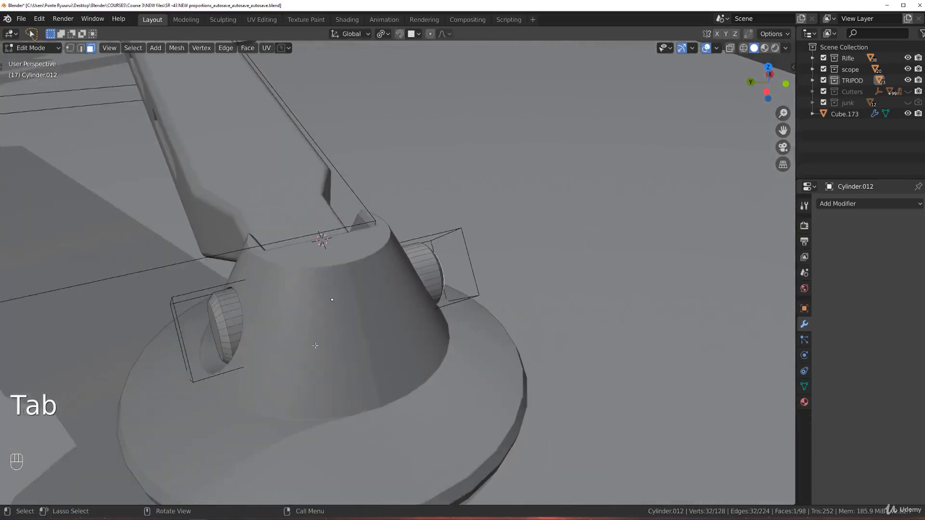
middle_click_drag(234, 329, 293, 305)
left_click_drag(268, 323, 269, 322)
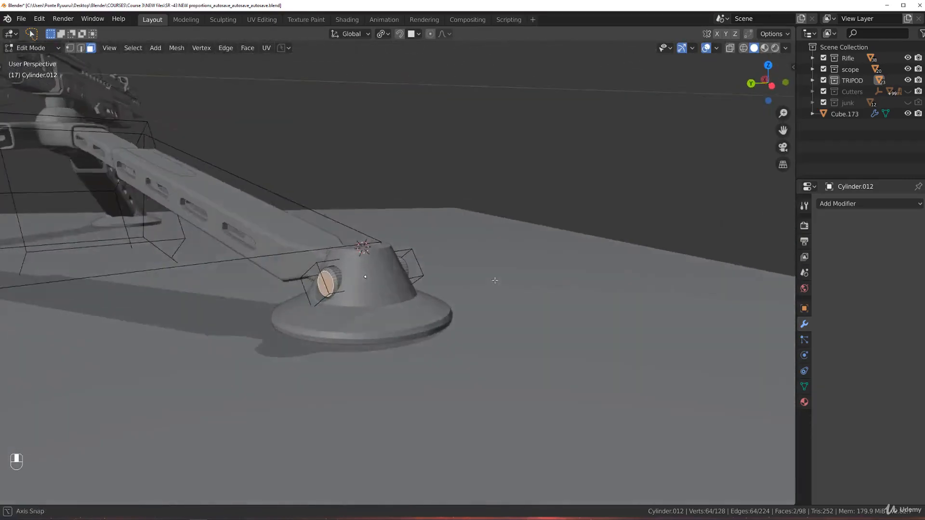
middle_click_drag(495, 281, 369, 284)
scroll(371, 287, "up", 3)
Inset the pin's outer end face twice, by about 0.011 m and then by about 0.019 m.
left_click(373, 291)
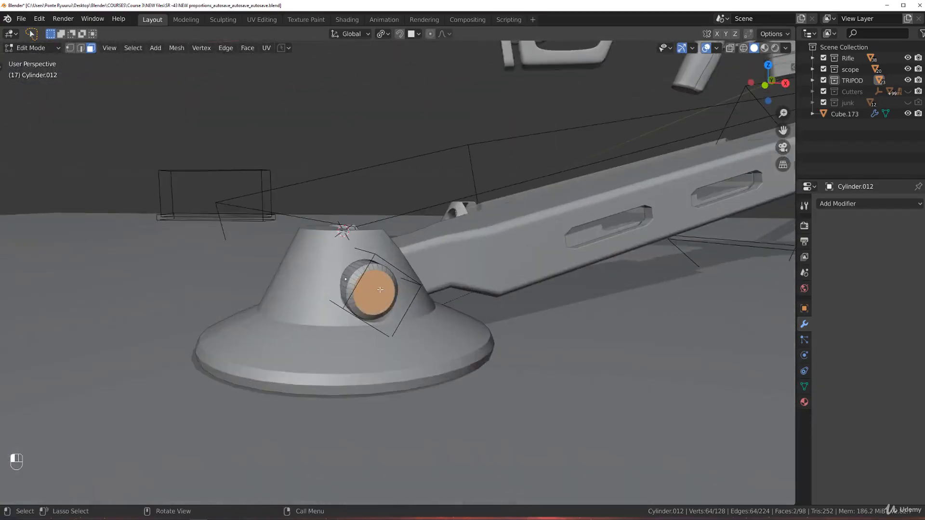
scroll(497, 271, "up", 3)
key("i")
left_click(539, 269)
key("i")
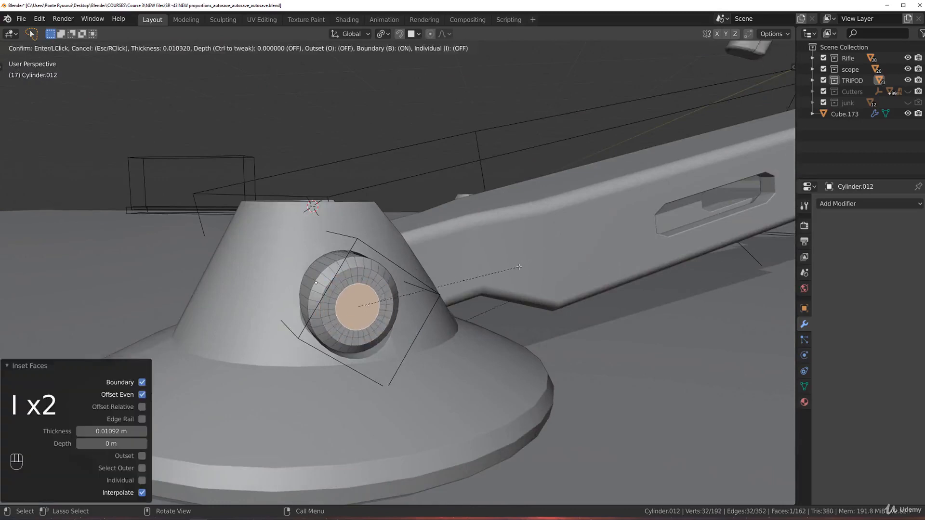
left_click(537, 269)
Move the innermost inset face into the pin to form a tapered recess, and leave Edit Mode.
middle_click_drag(516, 268, 553, 283)
key("g")
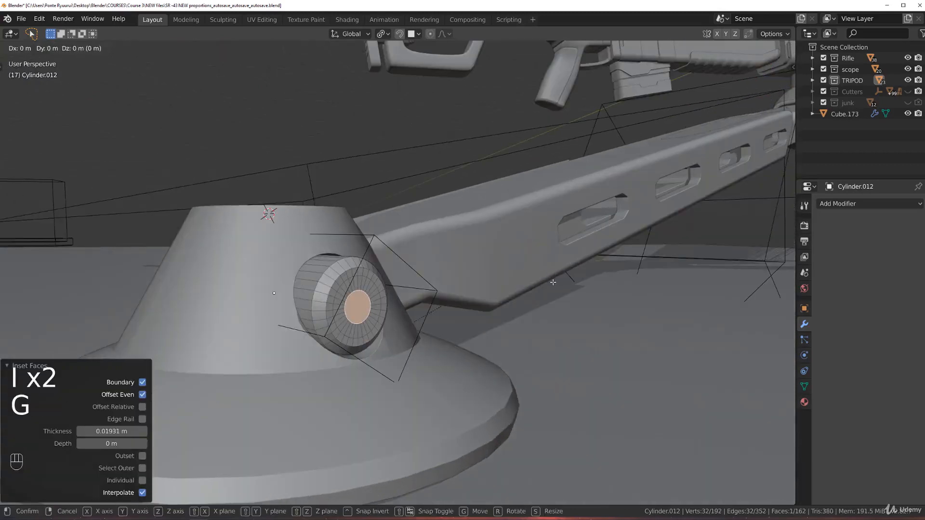
left_click(508, 191)
key("Tab")
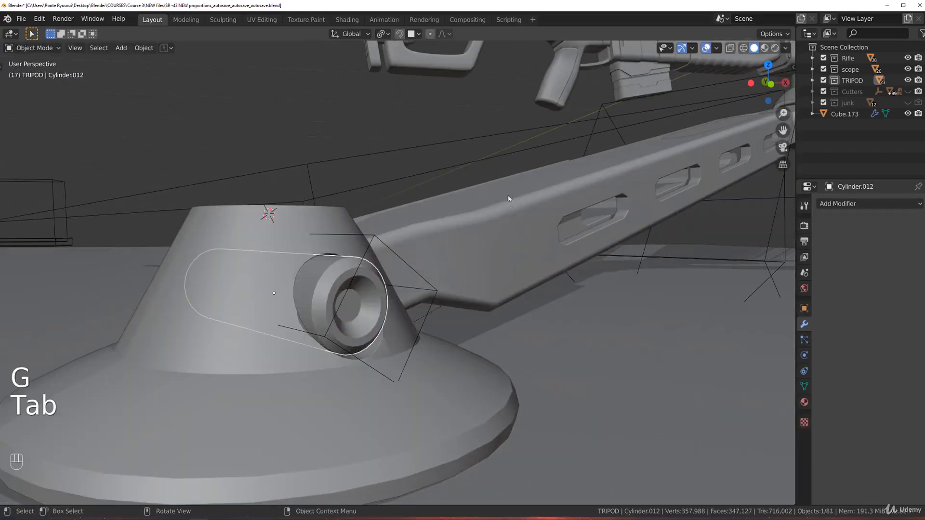
Add a Mirror modifier to the pin on the Y axis with Bisect and Flip enabled, and re-pick its mirror object.
left_click(886, 204)
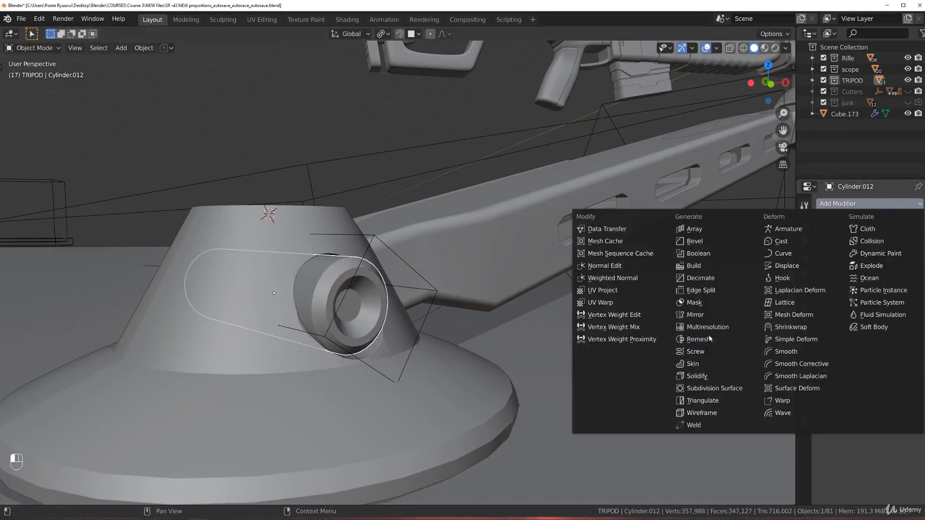
left_click(714, 315)
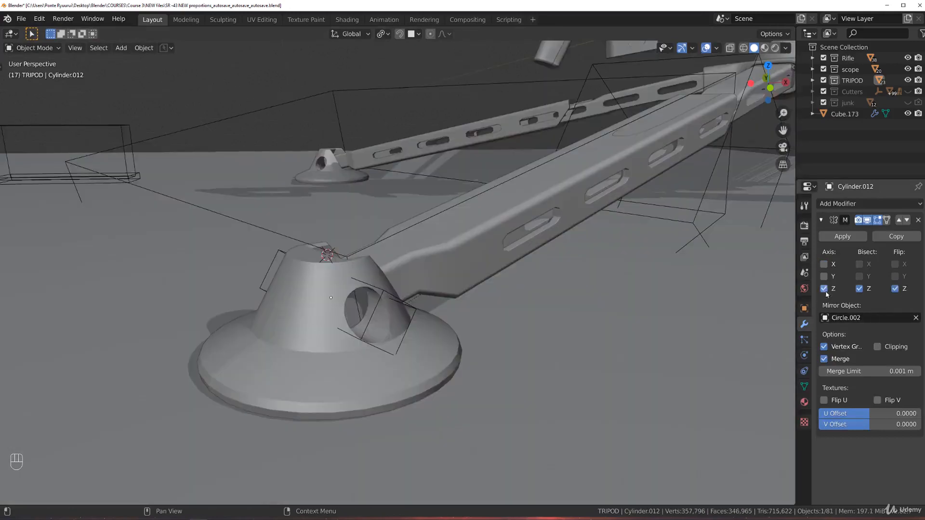
left_click(824, 288)
left_click_drag(833, 278, 896, 277)
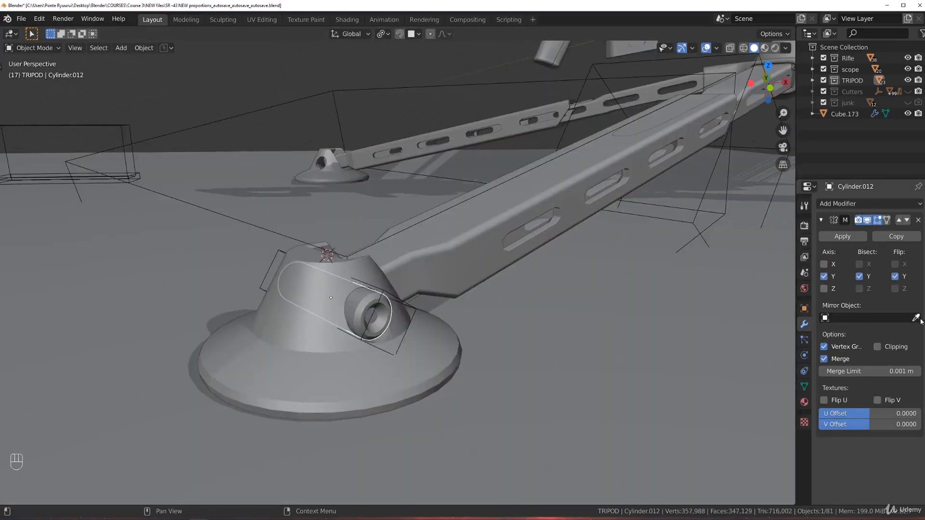
left_click(395, 247)
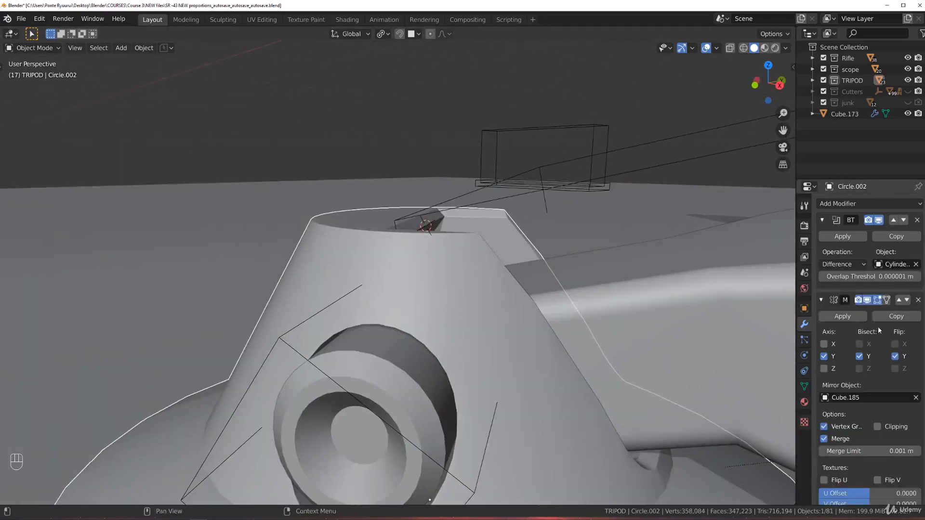
Examine the foot's modifier stack and the edge of the clearance hole around the pin up close.
scroll(878, 337, "down", 8)
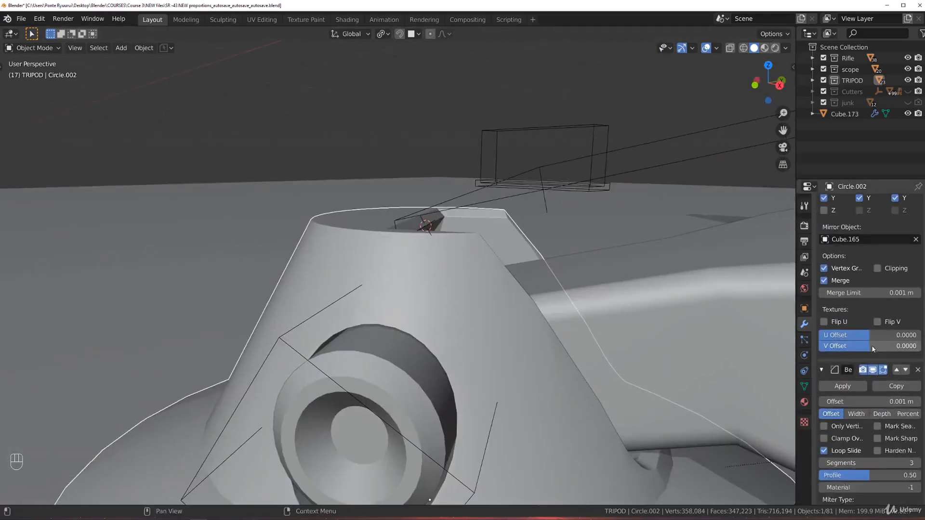
scroll(872, 349, "up", 1)
scroll(418, 416, "up", 4)
middle_click_drag(418, 376, 348, 149, "shift")
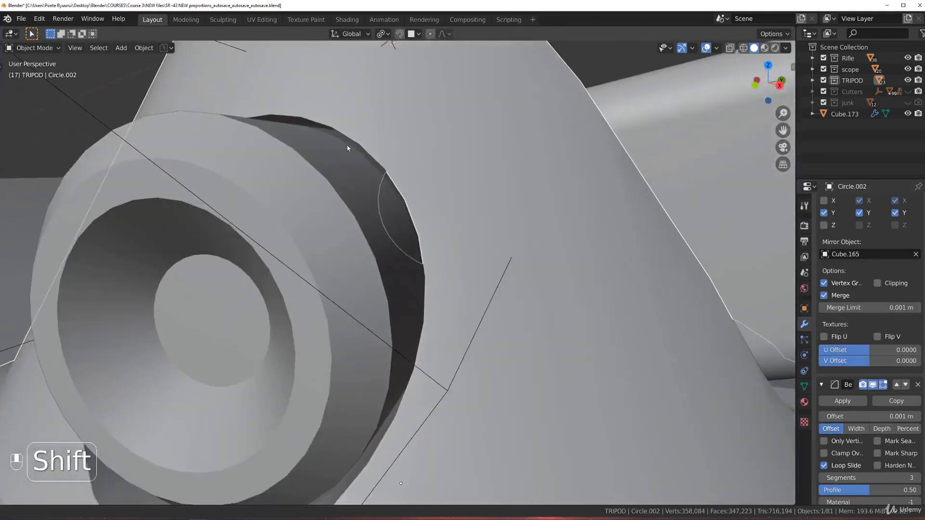
scroll(354, 166, "down", 12)
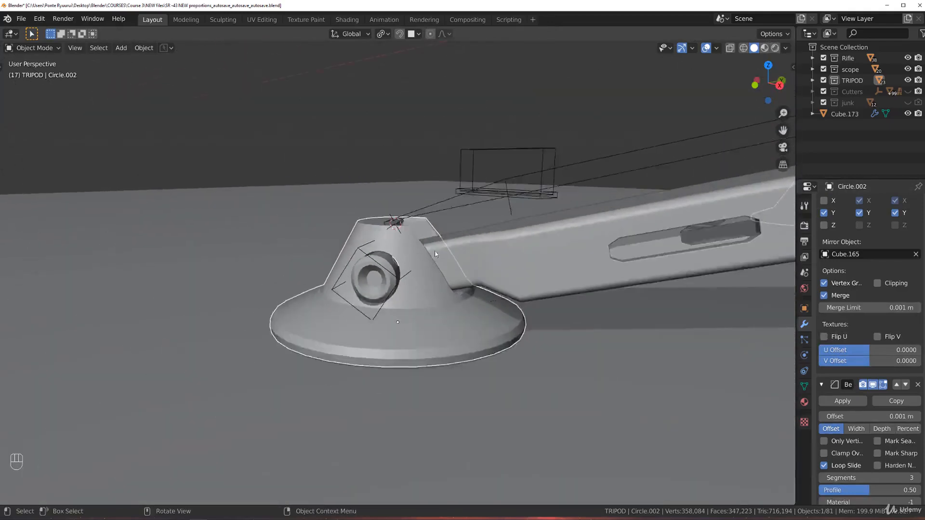
middle_click_drag(445, 237, 273, 410)
scroll(423, 243, "up", 10)
scroll(529, 305, "down", 4)
middle_click_drag(501, 306, 343, 381, "shift")
scroll(906, 257, "up", 6)
scroll(906, 257, "up", 8)
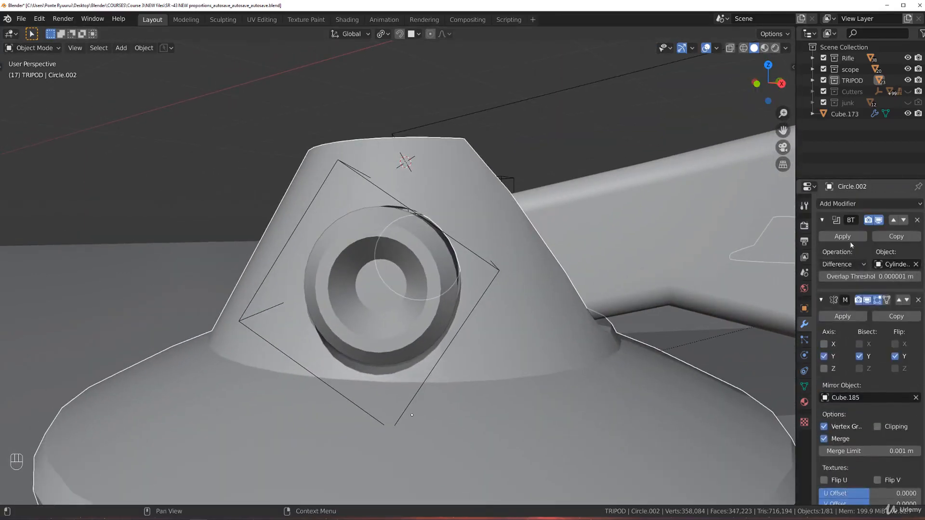
Apply the foot's Boolean modifier and isolate the foot in local view for mesh editing.
left_click(849, 241)
key("Tab")
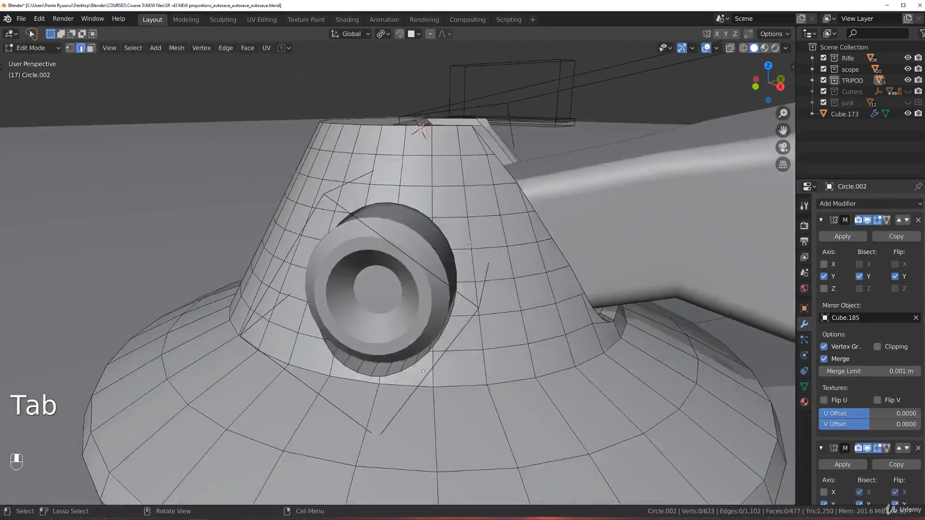
key("KP_Divide")
Select the complete loop of edges around the outer rim of the foot's clearance hole.
middle_click_drag(258, 330, 313, 316, "shift")
scroll(506, 311, "up", 6)
middle_click_drag(763, 311, 571, 331, "shift")
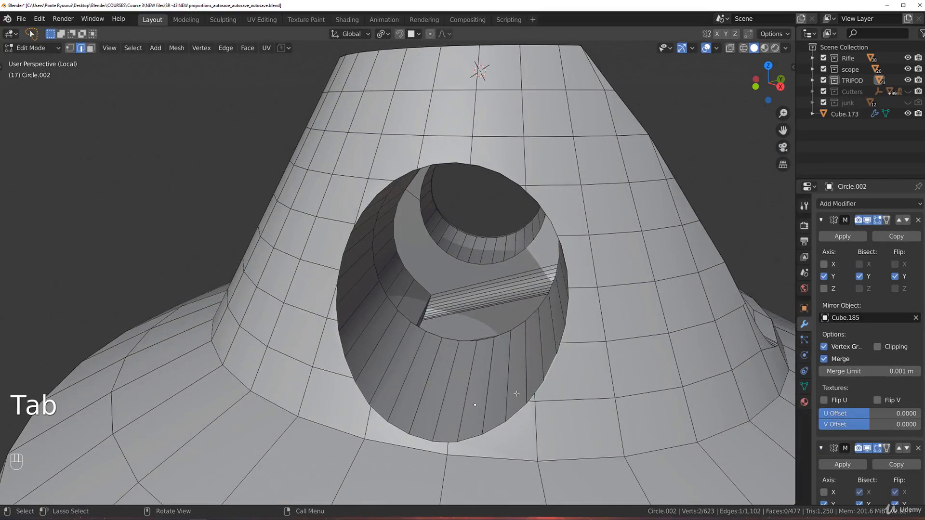
left_click(367, 403, "ctrl")
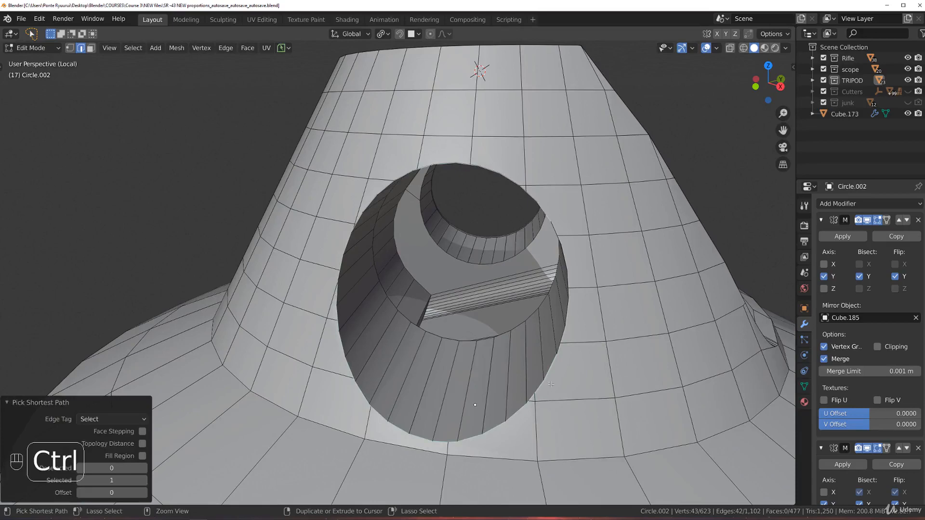
scroll(541, 376, "down", 3)
middle_click_drag(332, 212, 497, 216)
scroll(453, 241, "down", 3)
scroll(565, 231, "down", 3)
middle_click_drag(565, 230, 390, 285)
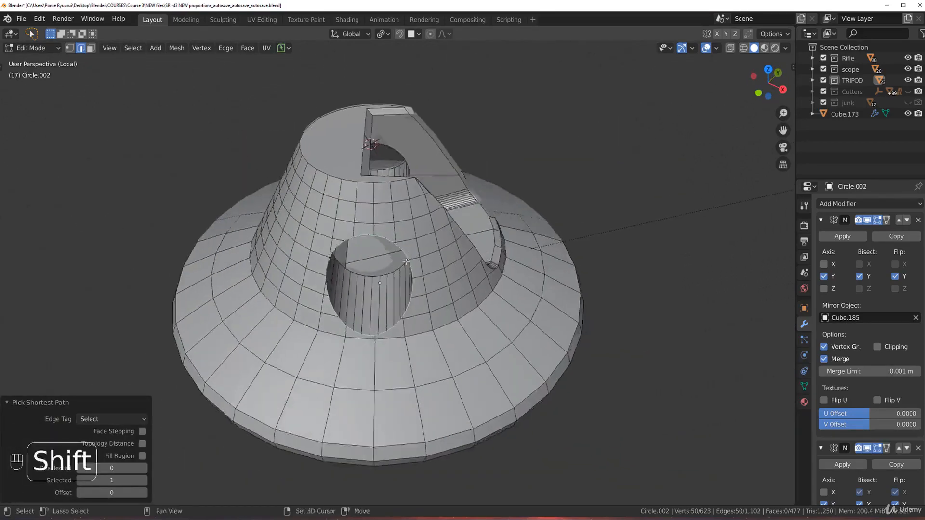
Try a single-segment bevel of about 0.0079 m on the hole's rim edges and undo it.
scroll(405, 270, "up", 3)
middle_click_drag(415, 255, 450, 217)
key("ctrl+b")
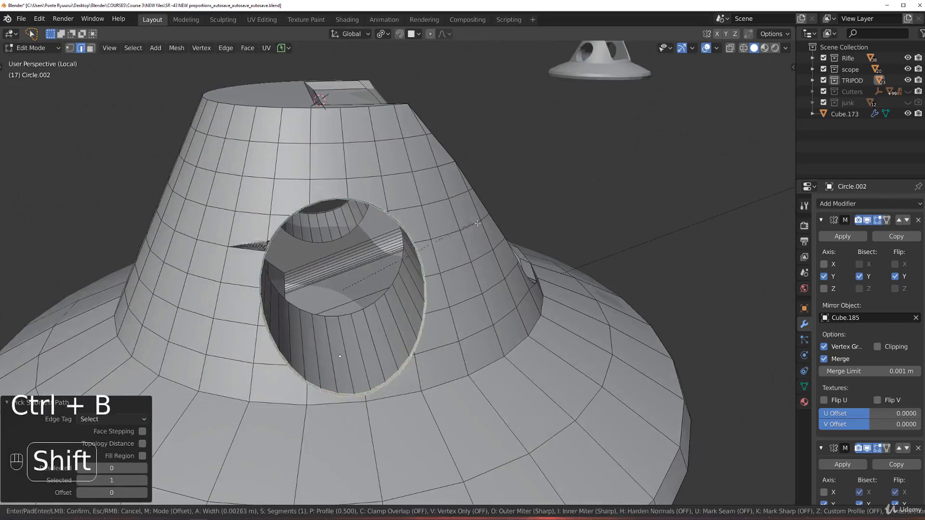
left_click(505, 221)
middle_click_drag(389, 399, 514, 311, "shift")
scroll(492, 361, "up", 3)
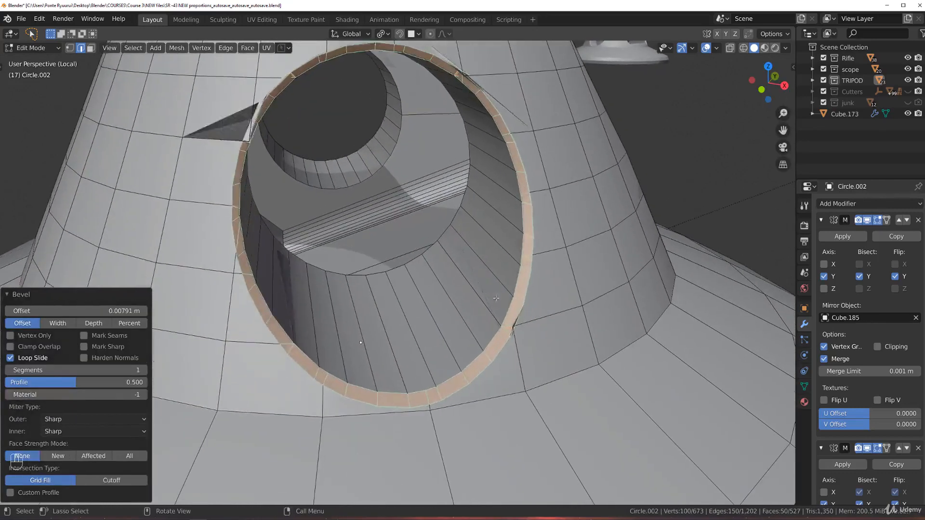
key("ctrl+z")
Bevel the selected rim edges of the clearance hole with a narrower single-segment bevel.
key("ctrl+b")
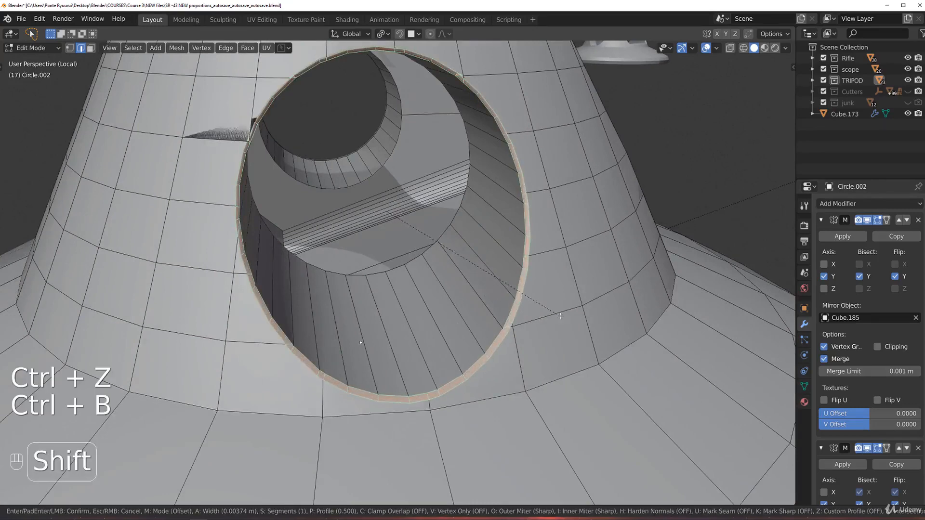
left_click(516, 312)
middle_click_drag(347, 226, 460, 273, "shift")
scroll(459, 273, "up", 1)
key("Tab")
Merge the stray bevel vertices pair by pair at the shading artifact on the left side of the hole's rim.
scroll(449, 241, "up", 2)
middle_click_drag(446, 186, 402, 225, "shift")
scroll(408, 211, "up", 2)
left_click(403, 224)
left_click(393, 227, "shift")
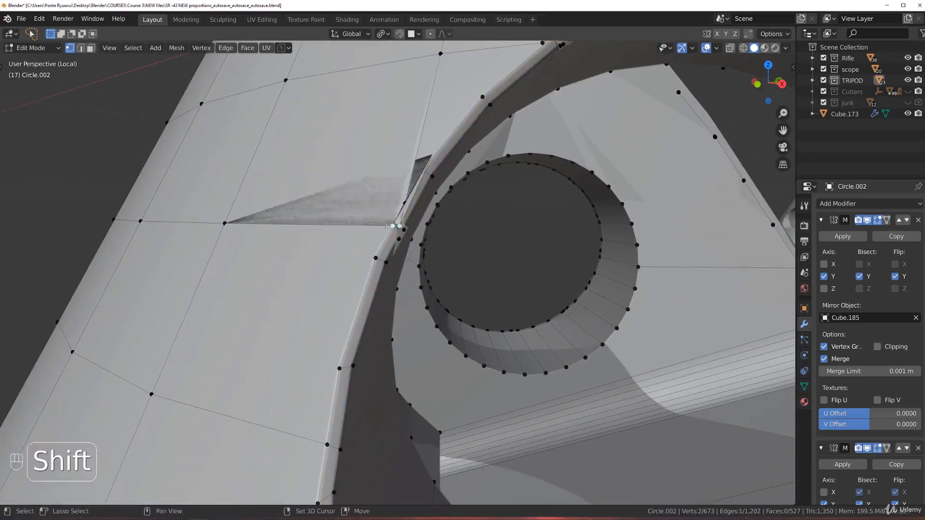
key("1")
left_click(406, 203)
left_click(394, 226, "shift")
key("1")
left_click(399, 240)
left_click(404, 231, "shift")
key("1")
Merge the overlapping inner and outer vertices at the pinched spot on the rim's upper left using Smart Vert.
scroll(410, 252, "down", 4)
middle_click_drag(410, 246, 345, 276, "shift")
scroll(345, 276, "up", 3)
middle_click_drag(340, 319, 442, 201, "shift")
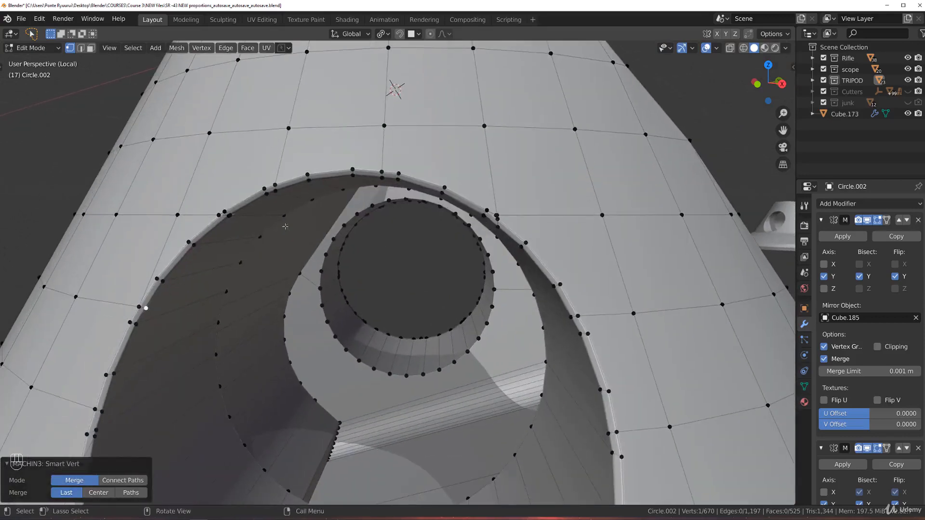
scroll(205, 165, "up", 4)
middle_click_drag(186, 172, 627, 386, "shift")
middle_click_drag(627, 385, 441, 254)
scroll(442, 255, "up", 4)
left_click(467, 290)
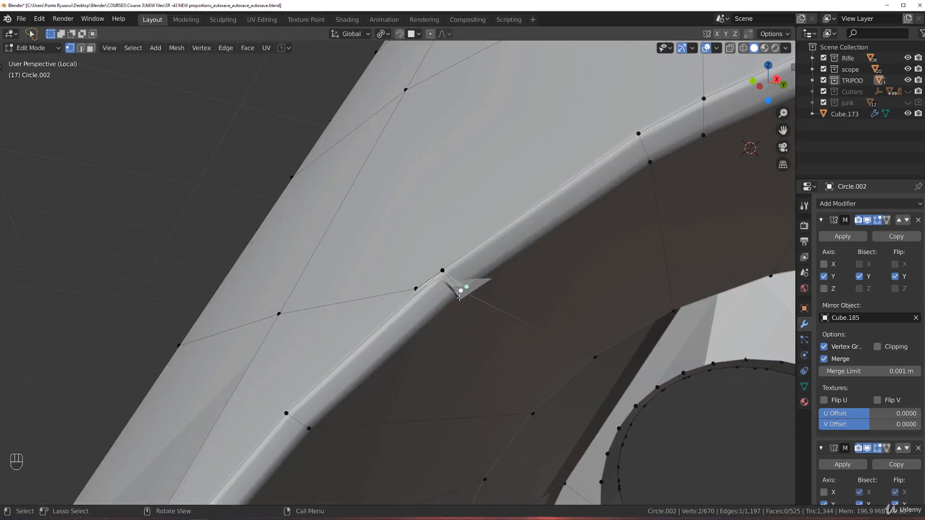
key("1")
key("1")
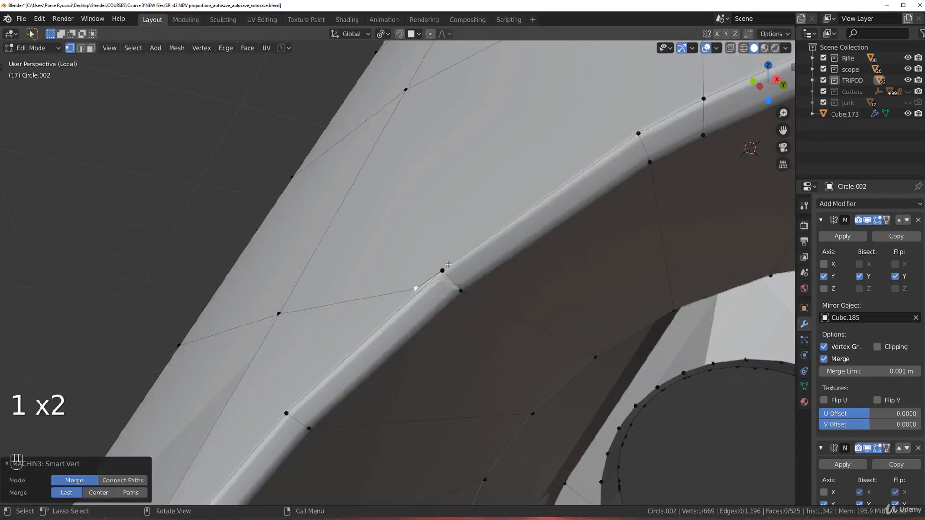
left_click(444, 268)
left_click(444, 268, "shift")
key("1")
Examine the beveled rim around the hole for remaining stray vertices and shading artifacts.
scroll(455, 291, "down", 7)
scroll(541, 291, "down", 6)
scroll(561, 282, "up", 7)
scroll(562, 283, "up", 3)
middle_click_drag(675, 229, 396, 332, "shift")
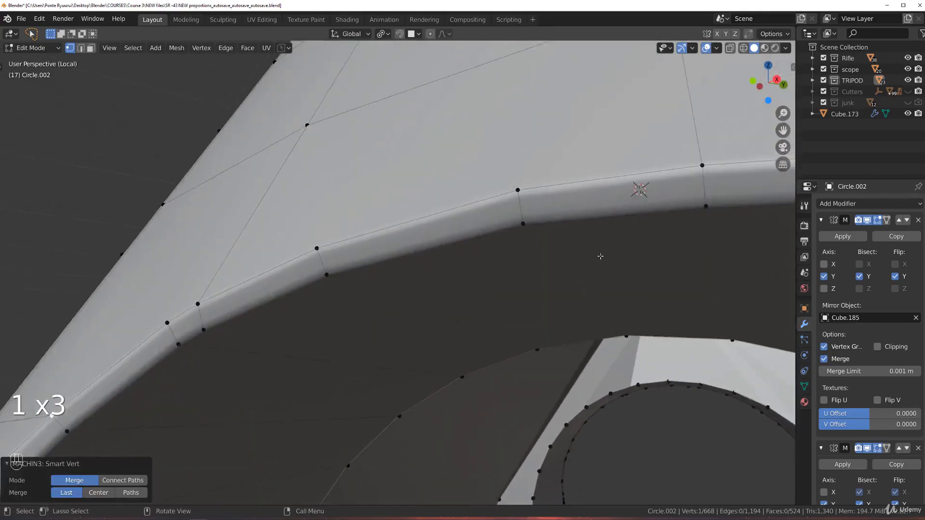
scroll(599, 259, "down", 3)
middle_click_drag(554, 281, 439, 313, "shift")
scroll(456, 384, "down", 3)
scroll(457, 384, "up", 5)
middle_click_drag(457, 384, 397, 200, "shift")
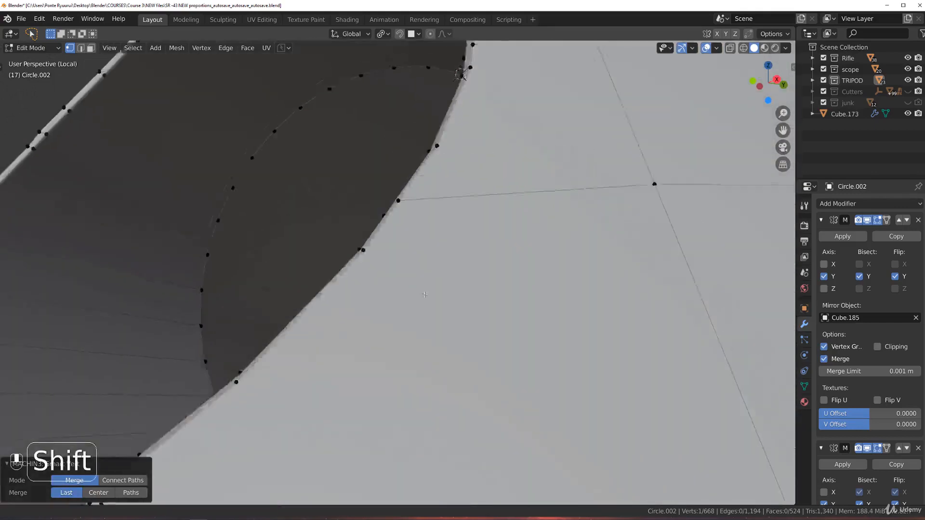
scroll(460, 321, "down", 5)
scroll(503, 165, "up", 5)
scroll(504, 166, "down", 6)
scroll(516, 238, "down", 3)
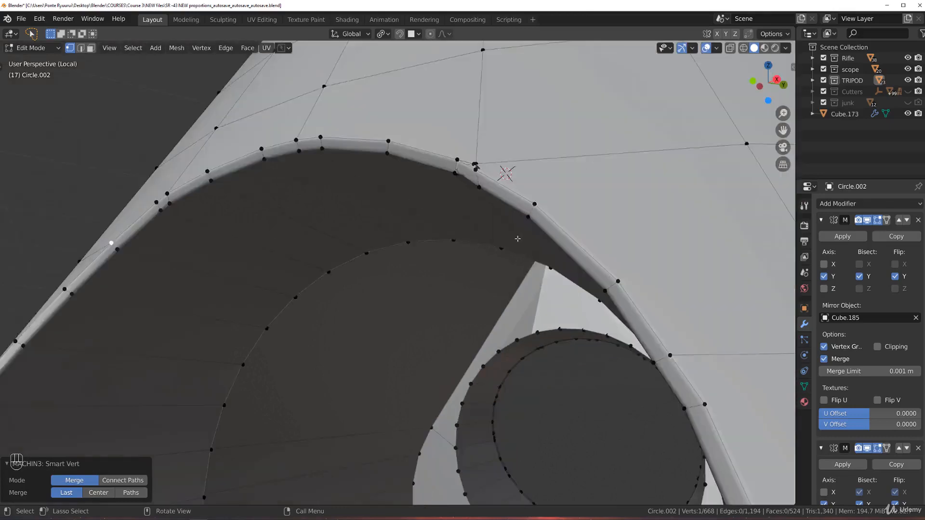
Merge the two nearly coincident inner-edge vertices at the artifact on the rim's upper right.
middle_click_drag(516, 238, 501, 282, "shift")
scroll(487, 272, "up", 1)
left_click(461, 252)
scroll(461, 252, "up", 2)
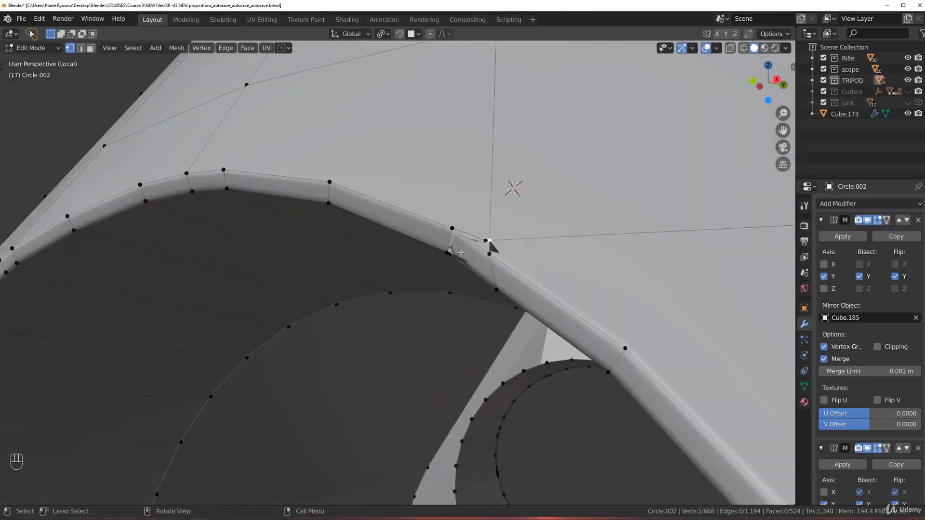
middle_click_drag(485, 258, 447, 247)
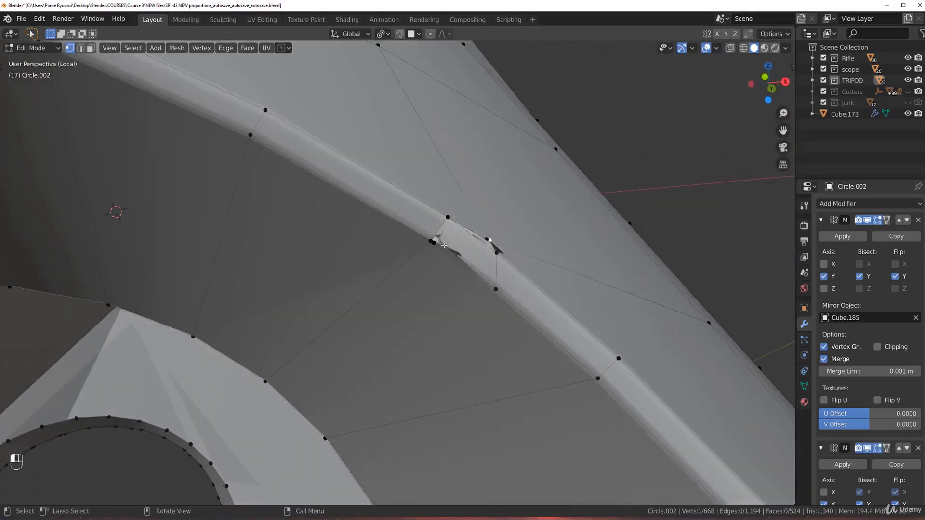
key("1")
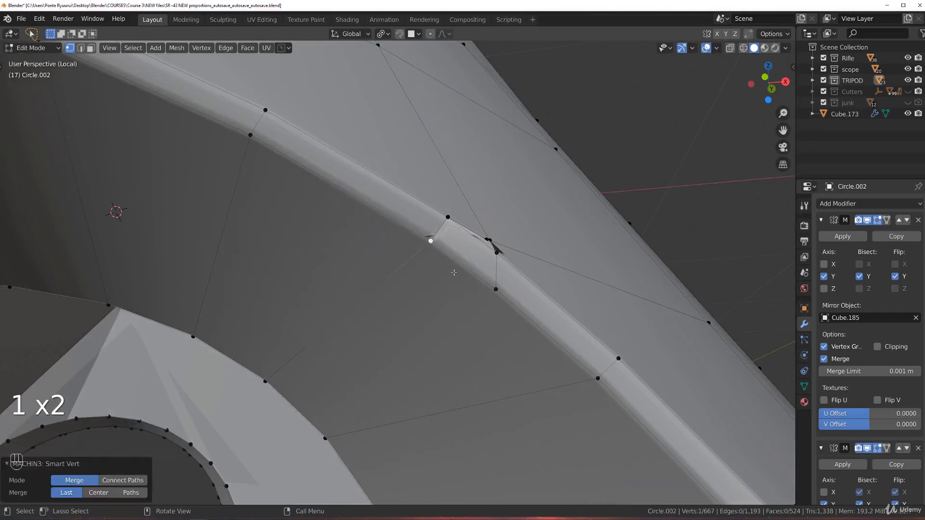
Try merging the cluster of outer-edge vertices at the rim's upper right and undo it.
left_click(495, 247)
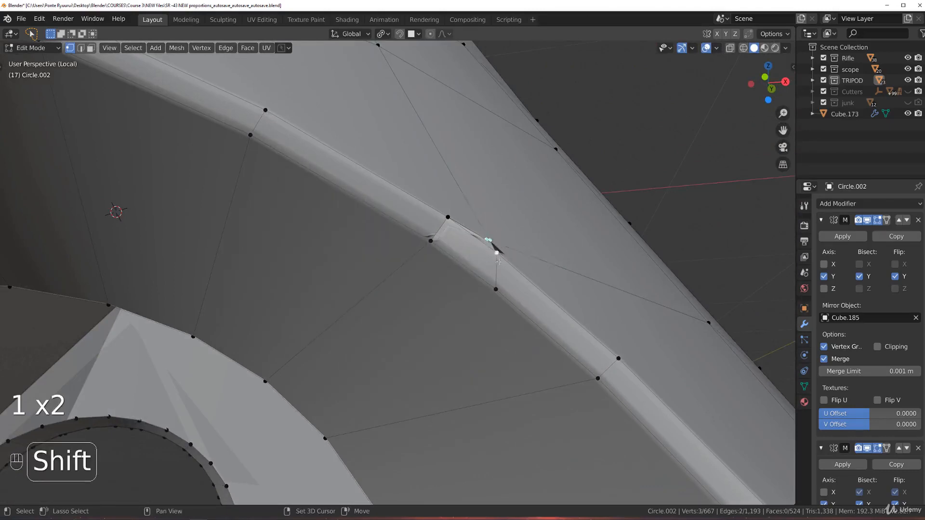
key("1")
middle_click_drag(499, 261, 498, 255)
key("ctrl+z")
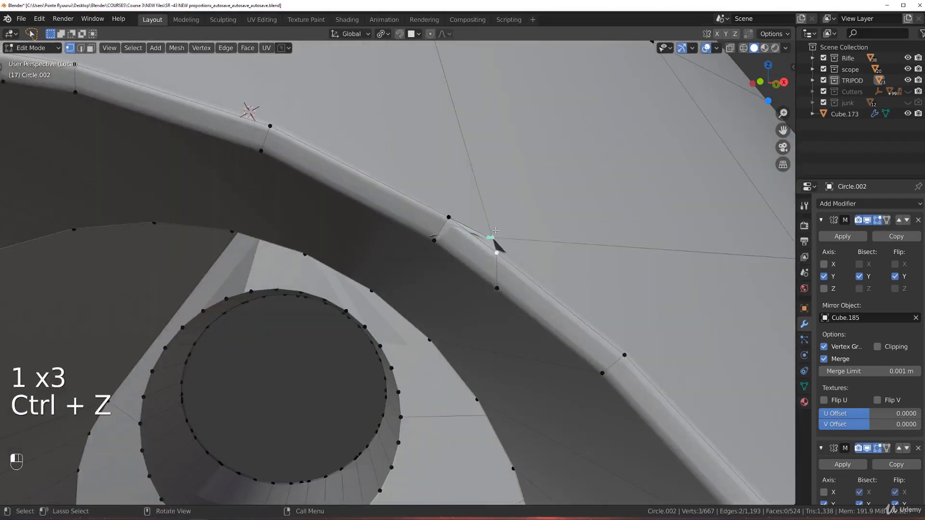
Slide the vertex at the upper-right artifact away from the rim and merge the leftover vertex into the bevel's outer edge.
key("g")
key("g")
left_click(492, 180)
left_click(488, 239)
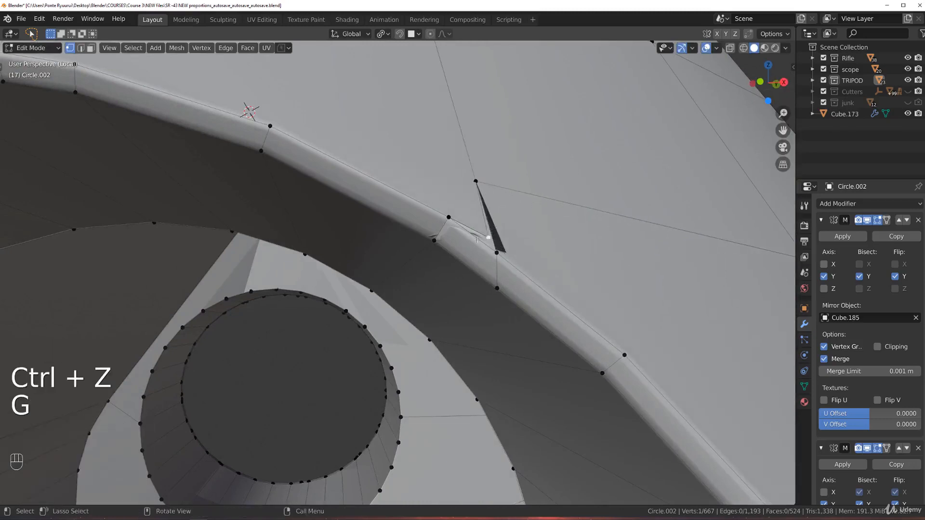
left_click(449, 227, "shift")
key("1")
Merge the stray vertices on the inner and outer bevel edges at the rim's lower right, including the adjoining grid vertex.
scroll(507, 286, "down", 4)
middle_click_drag(504, 400, 419, 294, "shift")
scroll(433, 308, "down", 4)
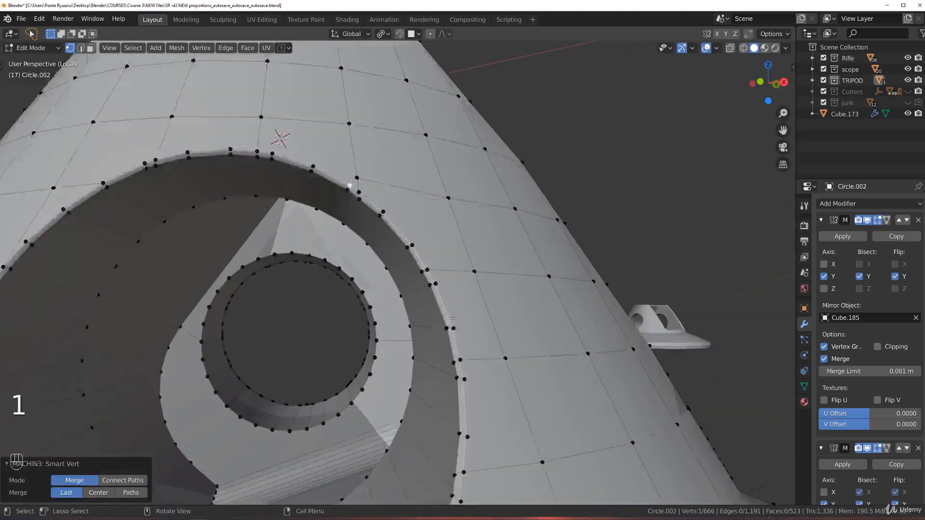
middle_click_drag(465, 374, 475, 270, "shift")
scroll(474, 270, "up", 4)
middle_click_drag(472, 303, 483, 241, "shift")
left_click(429, 316)
left_click(412, 342, "shift")
key("1")
left_click(397, 321, "shift")
key("1")
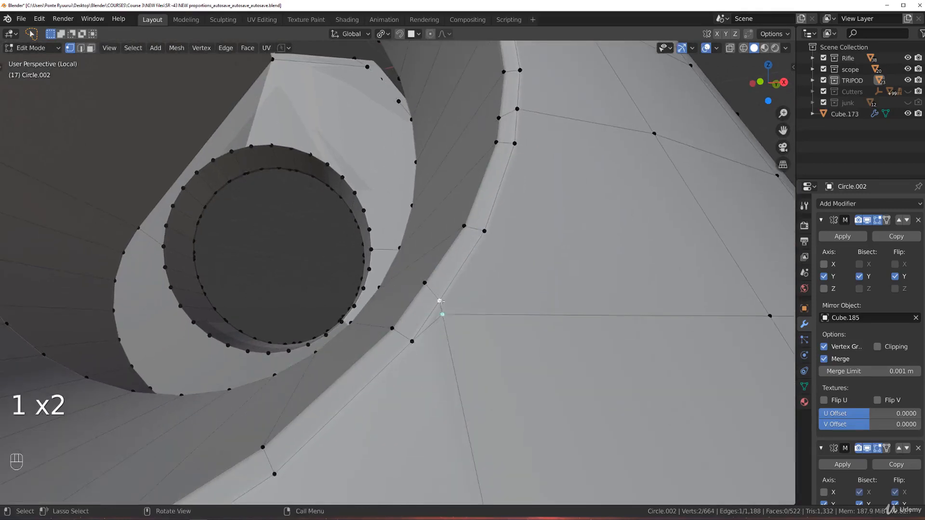
key("1")
Slide the stray inner vertex at the rim's lower left upward along its edge to separate it from its neighbour.
scroll(440, 302, "down", 2)
middle_click_drag(409, 308, 455, 259, "shift")
scroll(455, 259, "down", 4)
scroll(464, 308, "up", 3)
middle_click_drag(409, 289, 455, 335, "shift")
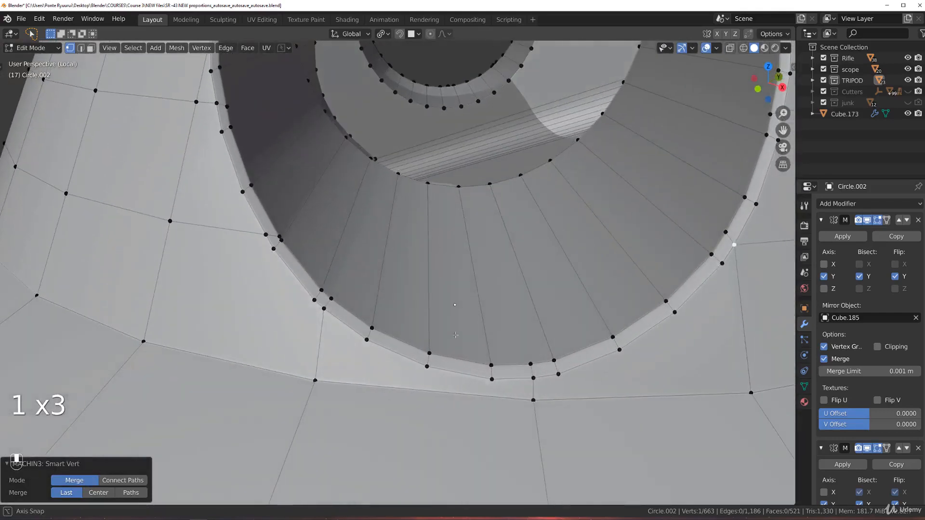
left_click(279, 234)
key("g")
key("g")
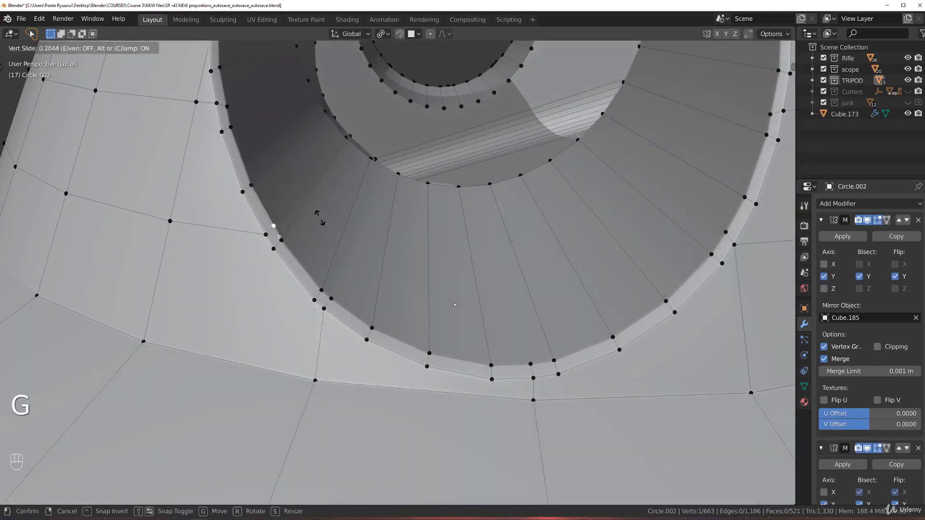
left_click(321, 223)
Try merging the outer grid vertex at the rim's lower left into the inner bevel vertex.
scroll(327, 222, "down", 1)
middle_click_drag(328, 222, 325, 220)
left_click(311, 249)
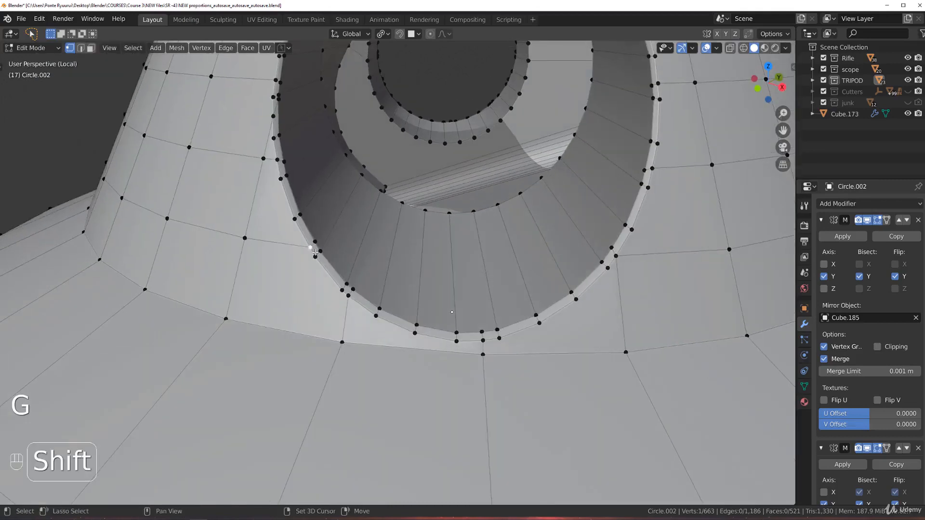
left_click(326, 254, "shift")
key("1")
Merge the paired inner vertices and the paired outer vertices at the rim's lower left, and check the shading in Object Mode.
left_click(315, 243)
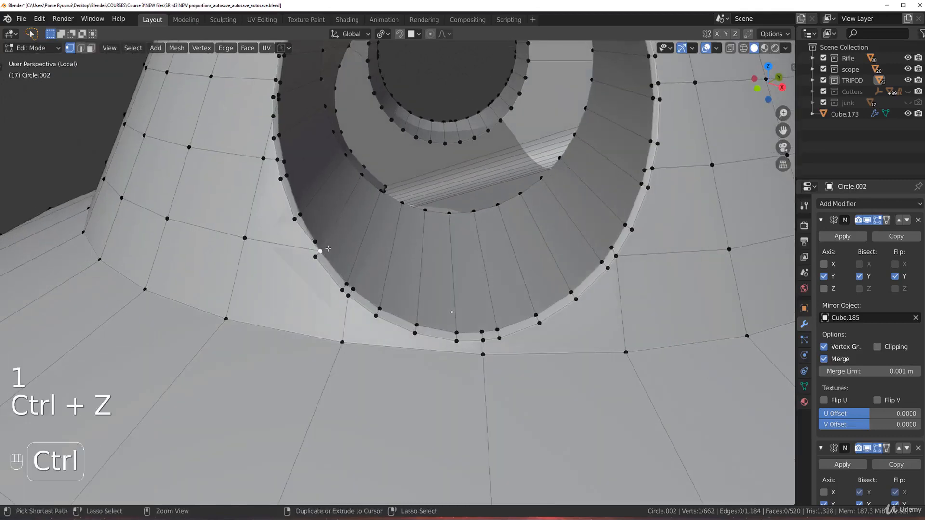
left_click(321, 252, "shift")
key("1")
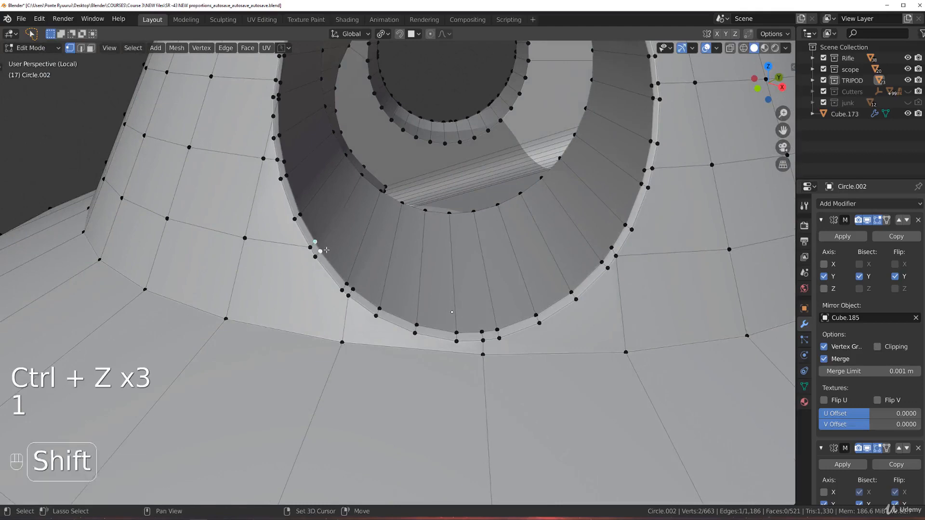
left_click(311, 244)
left_click(316, 256, "shift")
key("1")
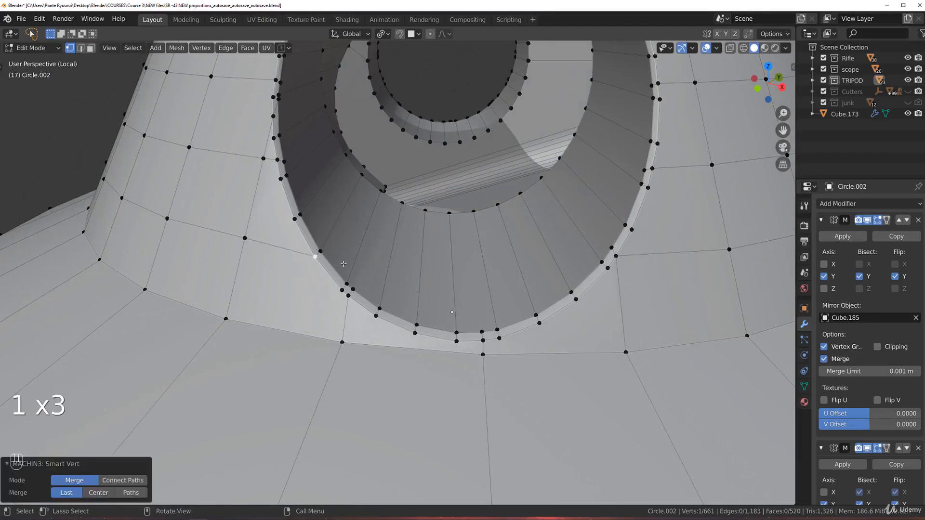
middle_click_drag(316, 257, 397, 286)
key("Tab")
scroll(401, 174, "up", 5)
key("Tab")
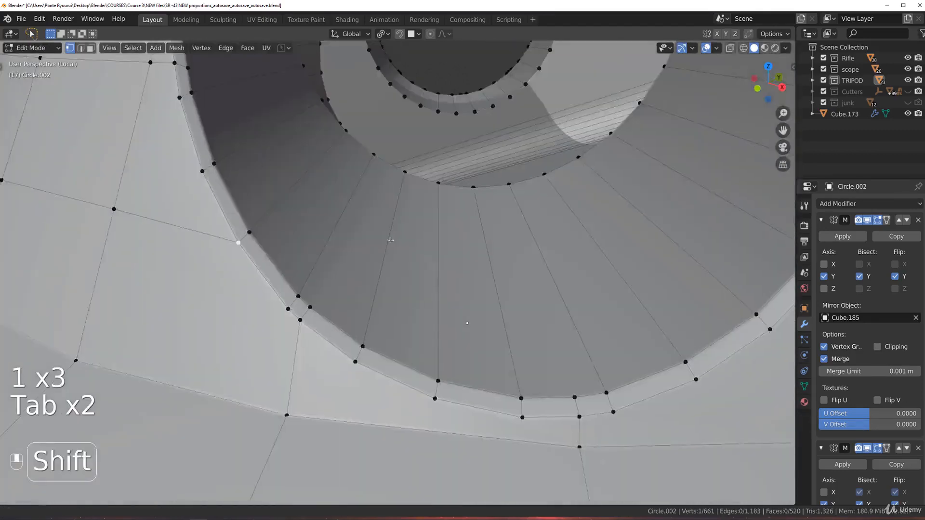
Merge the surplus outer-edge vertex and the doubled inner-edge vertices on the left side of the hole's bevel.
middle_click_drag(366, 197, 444, 367, "shift")
middle_click_drag(345, 275, 320, 263)
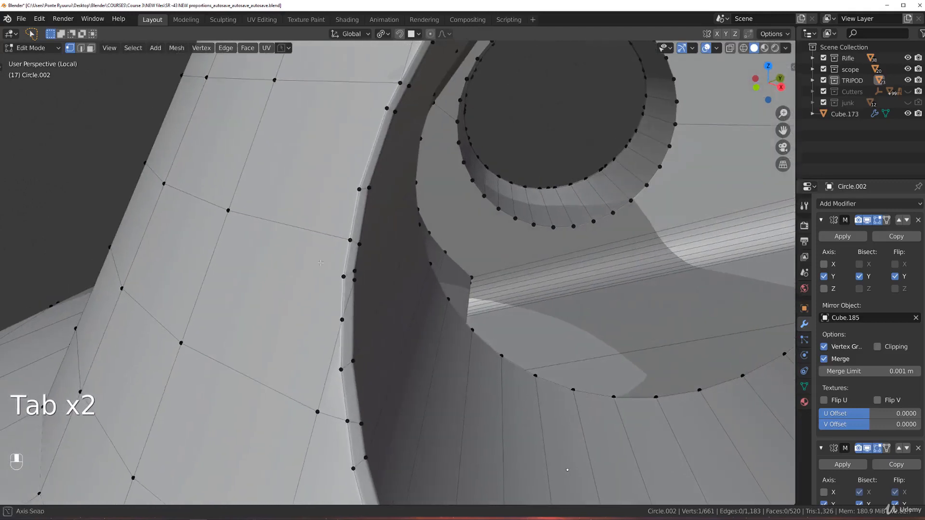
left_click(341, 369, "shift")
key("1")
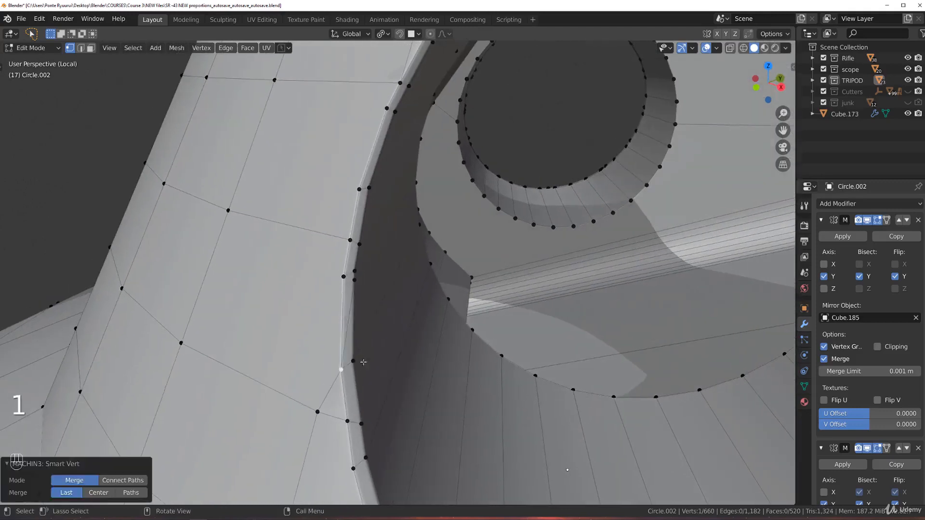
left_click(355, 281)
left_click(355, 271, "shift")
key("1")
Slide the short cross edge on the left side of the bevel downward to even out the rim's spacing.
left_click(344, 277, "shift")
key("g")
key("g")
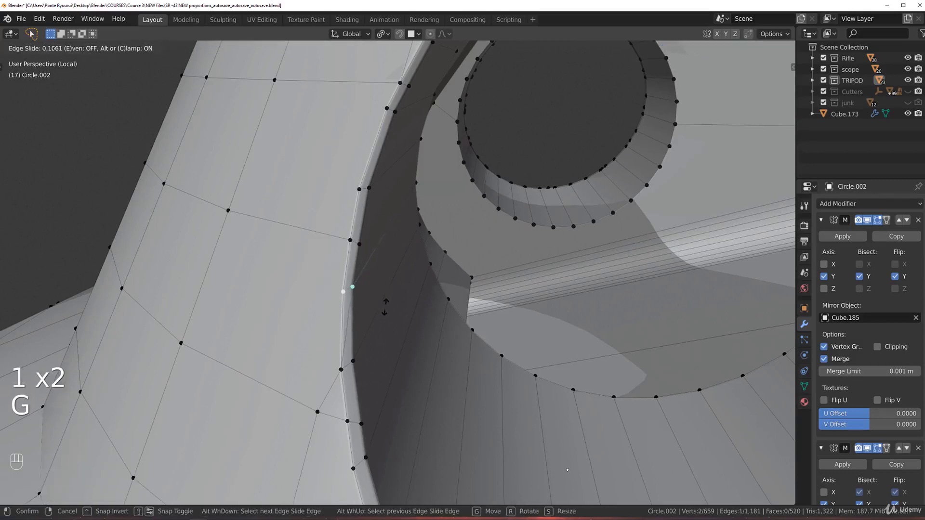
left_click(385, 307)
middle_click_drag(386, 307, 429, 268)
Leave Edit Mode and exit local view to bring back the pin and leg.
key("Tab")
scroll(449, 265, "down", 5)
scroll(448, 262, "down", 3)
middle_click_drag(337, 263, 495, 302, "shift")
scroll(497, 299, "up", 3)
key("slash")
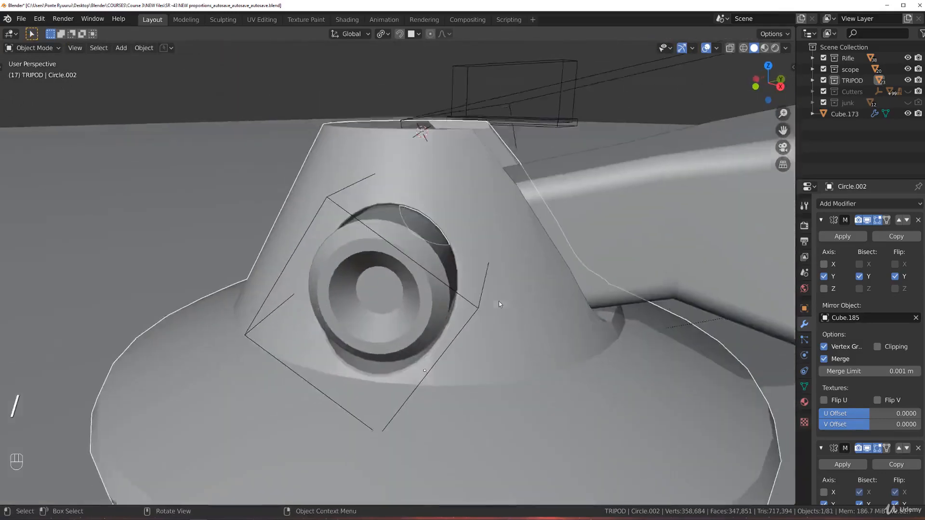
Scale the pin in the foot's clearance hole up uniformly by 1.044.
scroll(499, 301, "down", 4)
mouse_move(501, 303)
middle_mouse_down()
mouse_move(507, 288)
mouse_move(495, 293)
middle_mouse_up()
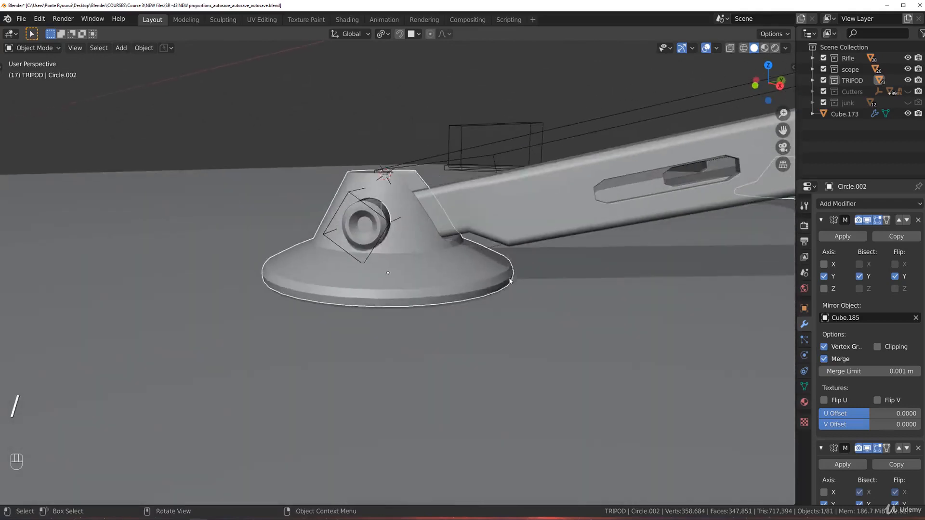
scroll(433, 254, "up", 4)
left_click(433, 254)
key("s")
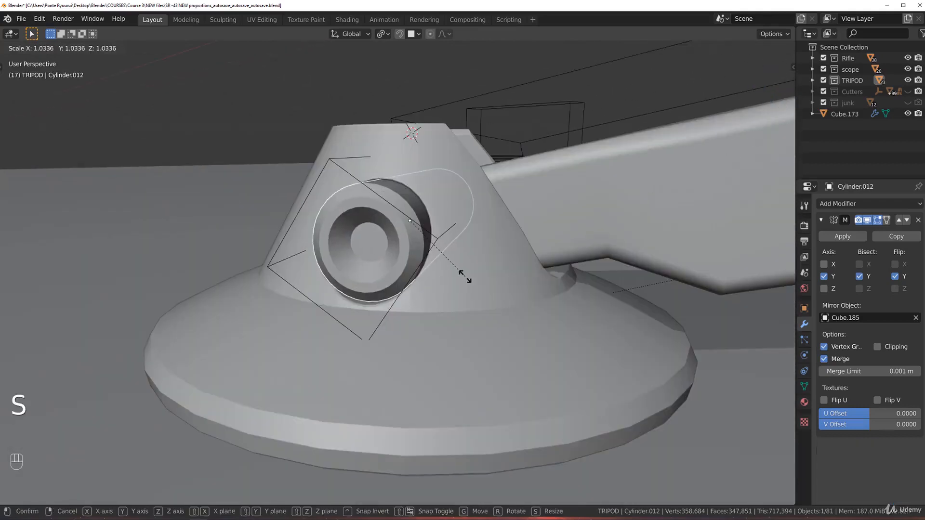
left_click(470, 275, "shift")
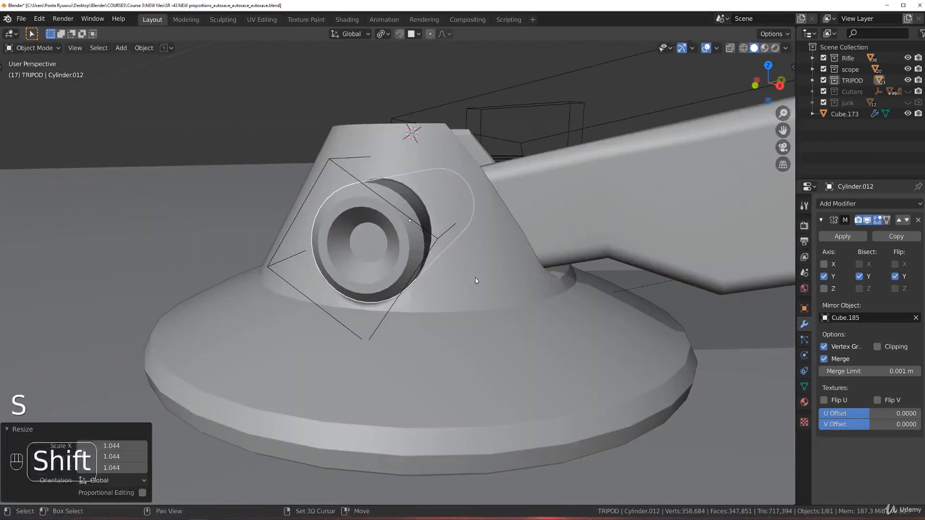
Try deleting the foot of the tripod's front leg, and undo the deletion.
scroll(464, 304, "down", 3)
mouse_move(465, 308)
middle_mouse_down()
mouse_move(550, 303)
mouse_move(456, 296)
middle_mouse_up()
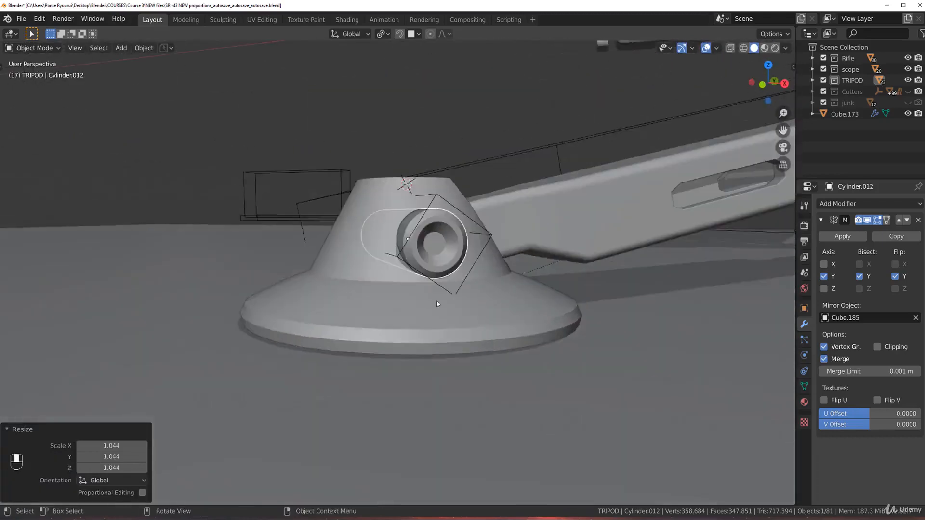
key("slash")
key("slash")
key("KP_7")
key("KP_5")
scroll(487, 227, "down", 5)
scroll(487, 227, "up", 2)
middle_click_drag(487, 227, 536, 230)
left_click(609, 297)
key("x")
left_click(423, 336)
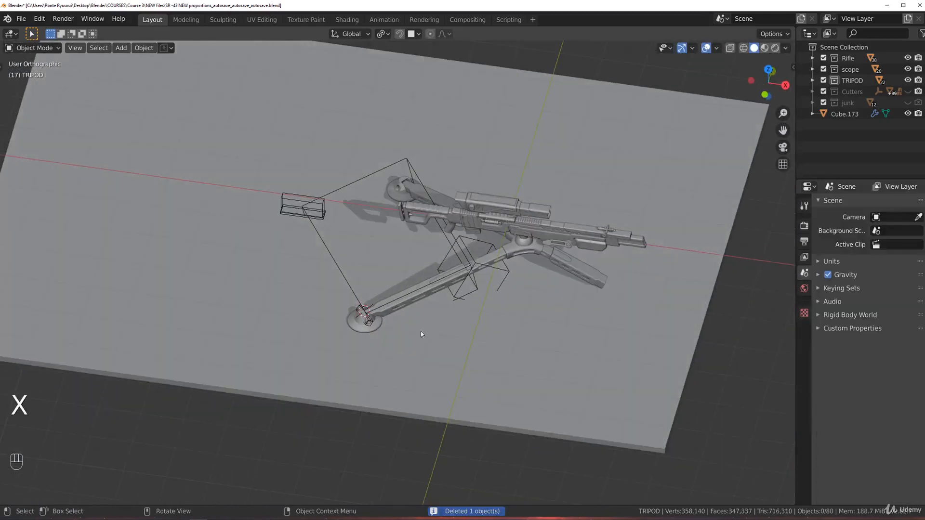
key("ctrl+z")
Add a Bevel modifier with three segments, a 30° Angle limit and no overlap clamping to the hole's cutter cylinder.
middle_click_drag(489, 319, 516, 294)
scroll(516, 293, "up", 3)
middle_click_drag(443, 333, 378, 280, "shift")
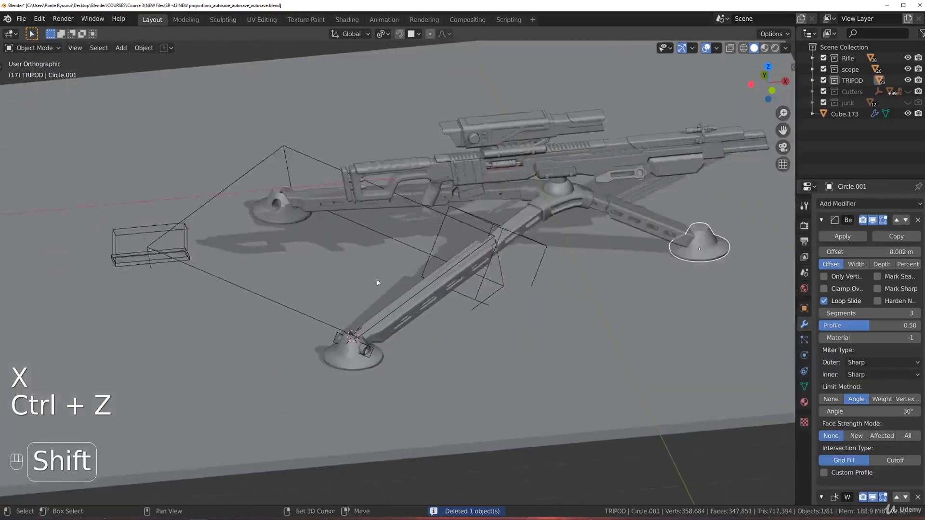
scroll(357, 329, "up", 3)
key("KP_5")
middle_click_drag(357, 327, 365, 216, "shift")
scroll(365, 216, "down", 4)
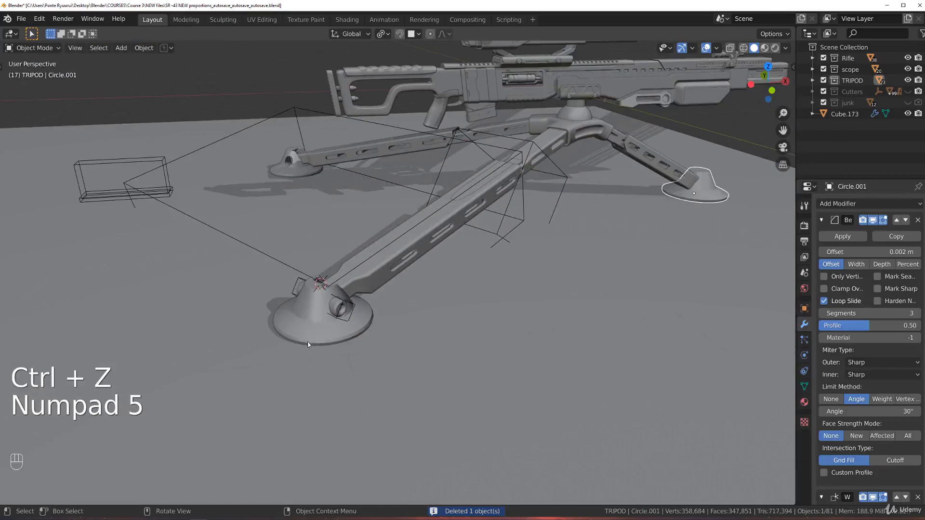
left_click(315, 314)
left_click(340, 308)
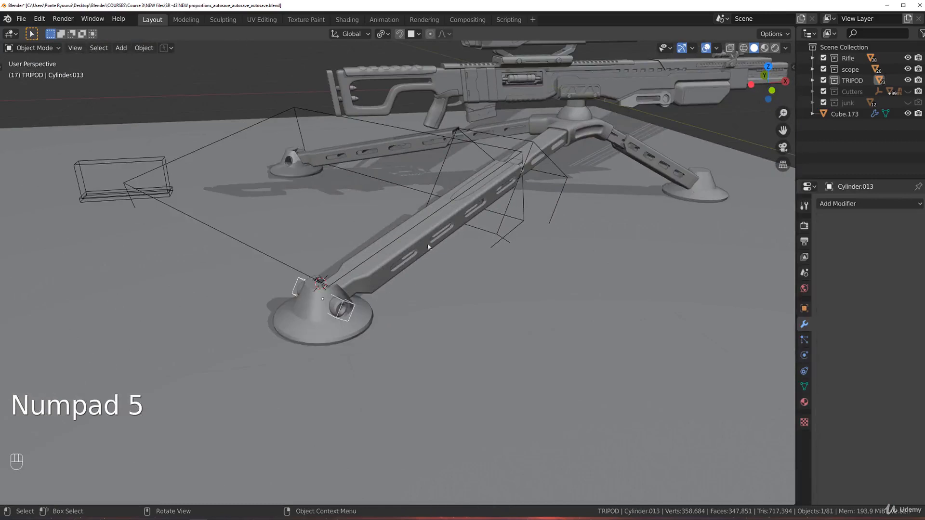
left_click(852, 203)
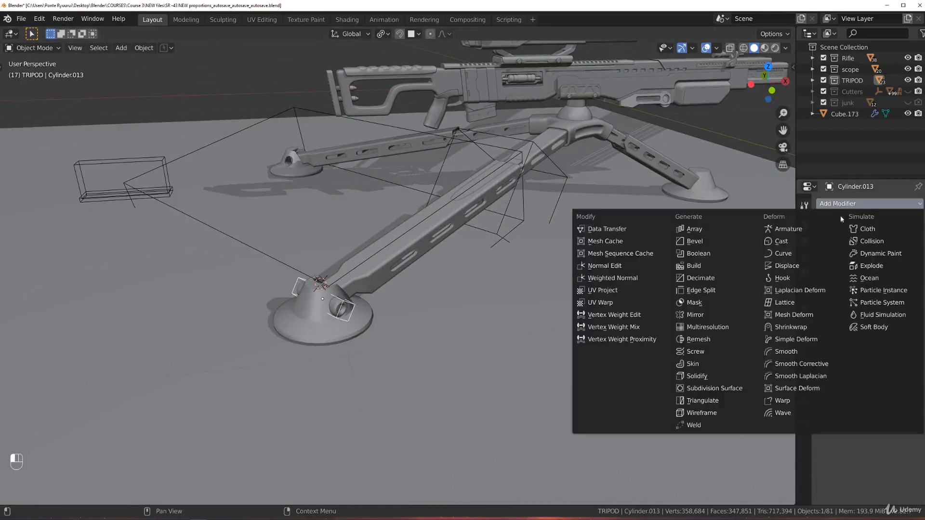
left_click(694, 241)
left_click(857, 400)
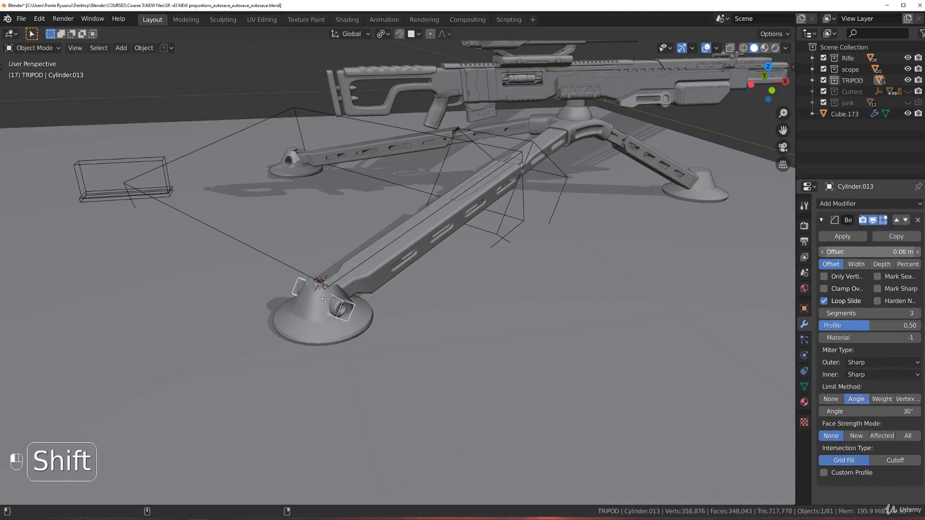
Set the bevel offset of the hole's cutter cylinder to 0.007 m.
left_click_drag(801, 260, 754, 260, "shift")
scroll(381, 357, "up", 5)
middle_click_drag(308, 355, 429, 281, "shift")
scroll(429, 281, "up", 3)
scroll(429, 277, "up", 2)
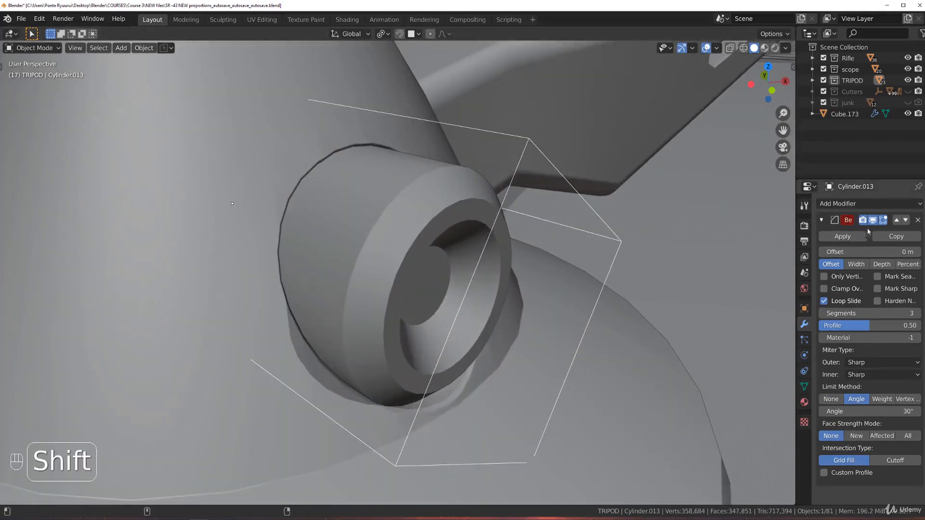
left_click_drag(867, 252, 865, 251, "shift")
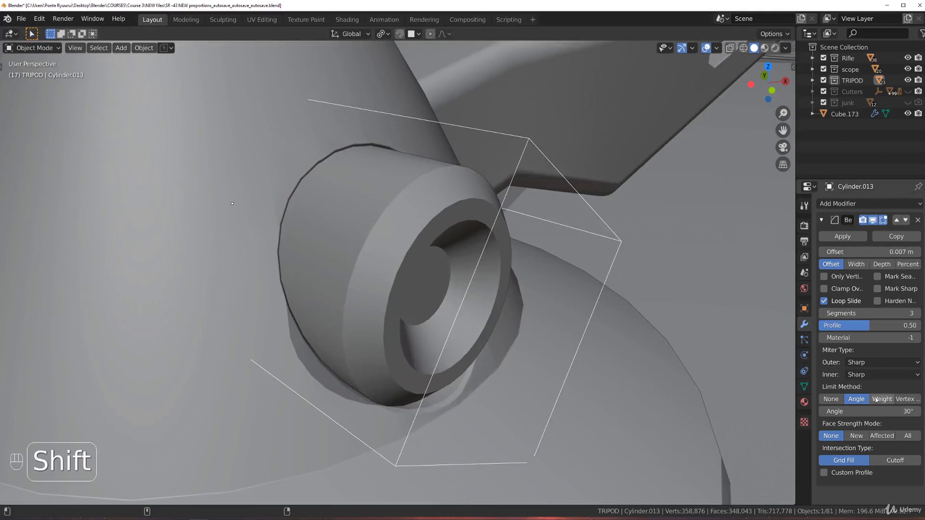
Move the cutter cylinder around the foot's pin to the junk collection.
left_click(428, 207)
scroll(439, 249, "down", 8)
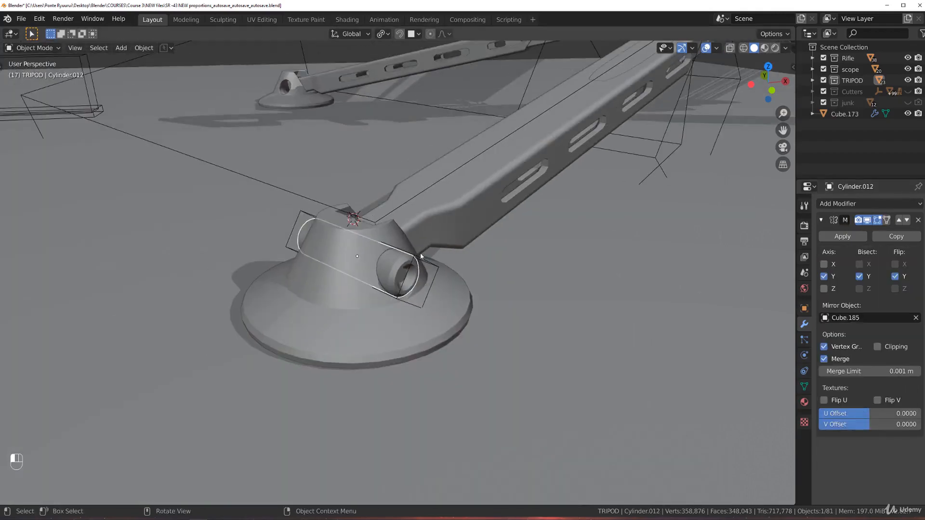
left_click(418, 258)
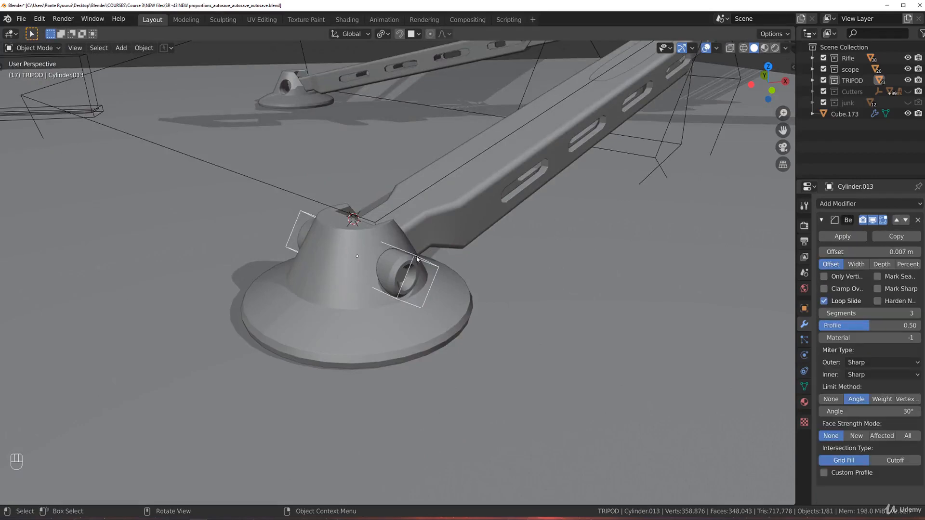
key("m")
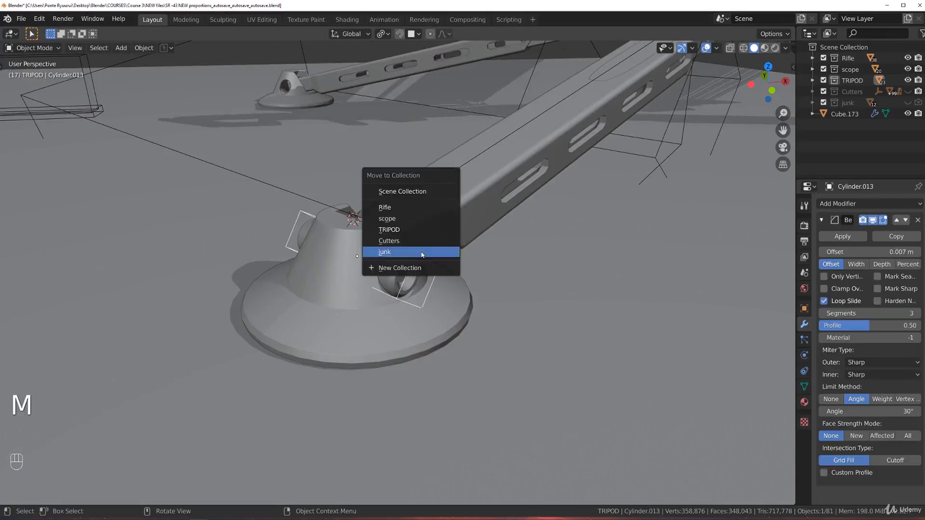
left_click(421, 254)
Add a Bevel modifier to the foot's pin with the limit method set to Angle.
scroll(418, 257, "up", 4)
left_click(413, 260)
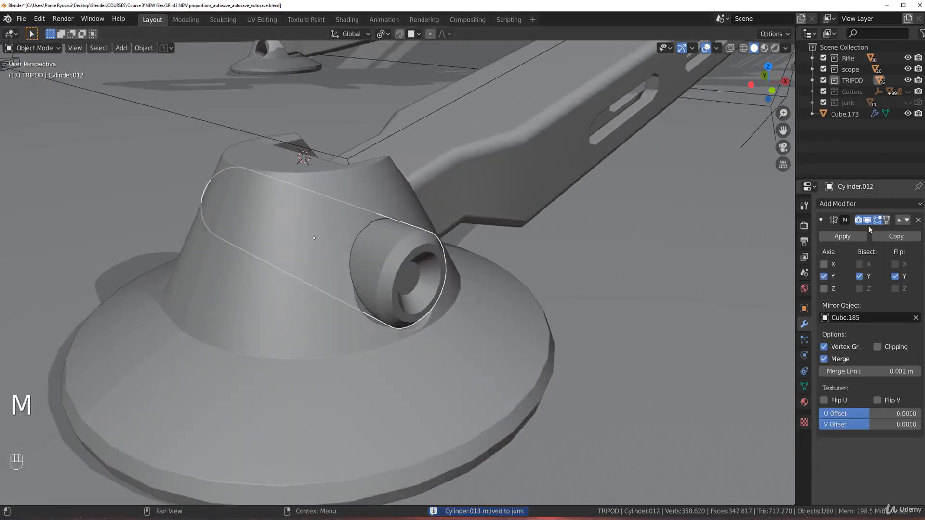
left_click(857, 204)
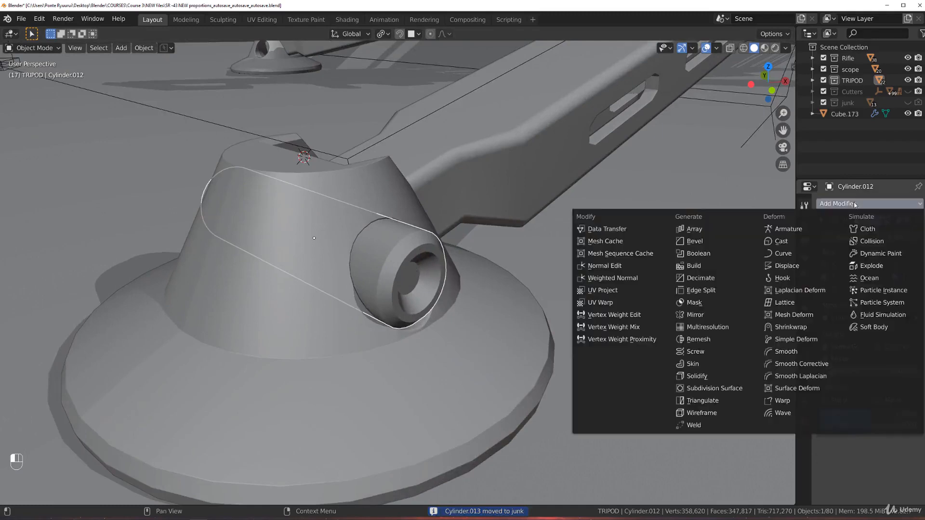
left_click(723, 246)
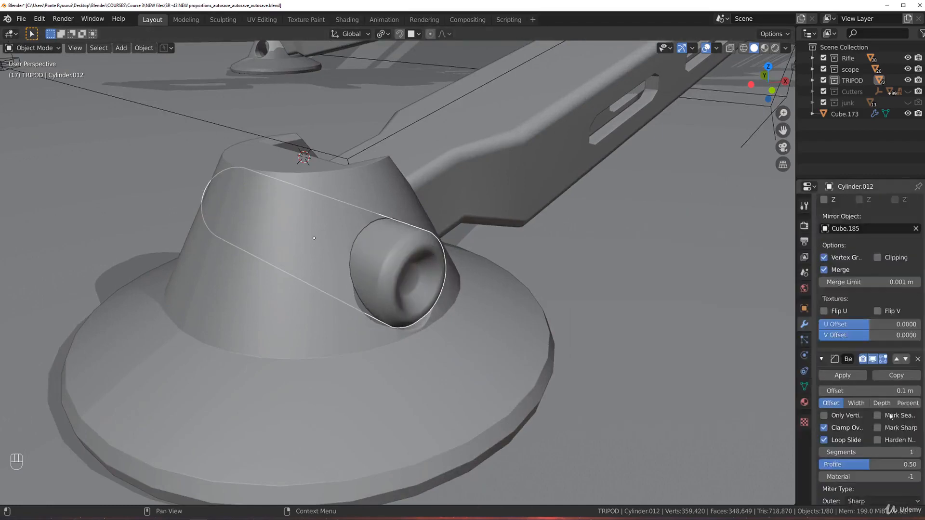
scroll(889, 419, "down", 3)
left_click(860, 480)
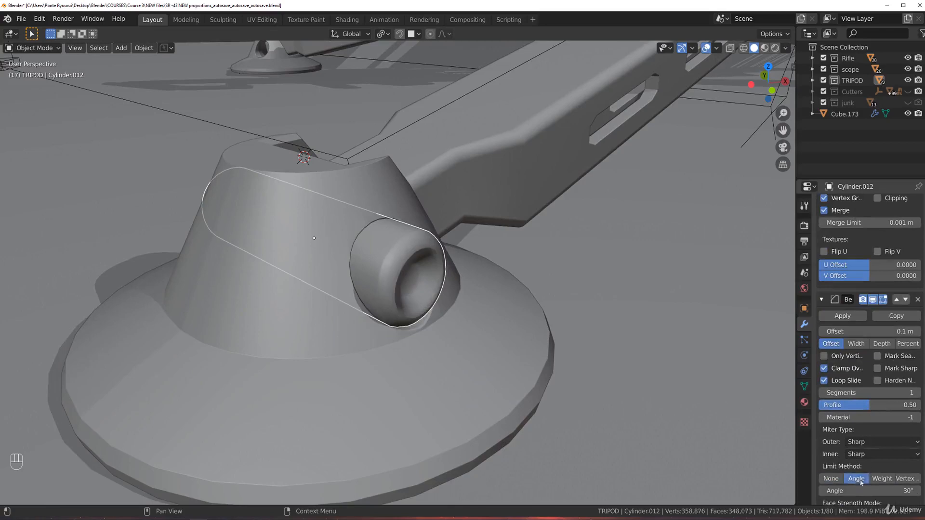
Set the pin's bevel to three segments and a 0.001 m offset, and turn off overlap clamping.
left_click(919, 393)
left_click(918, 394)
left_click_drag(879, 329, 855, 331, "shift")
left_click(863, 369)
Examine the beveled pin and the foot joint from several angles.
scroll(575, 311, "down", 7)
left_click(524, 266)
middle_click_drag(536, 318, 463, 335)
left_click(345, 313)
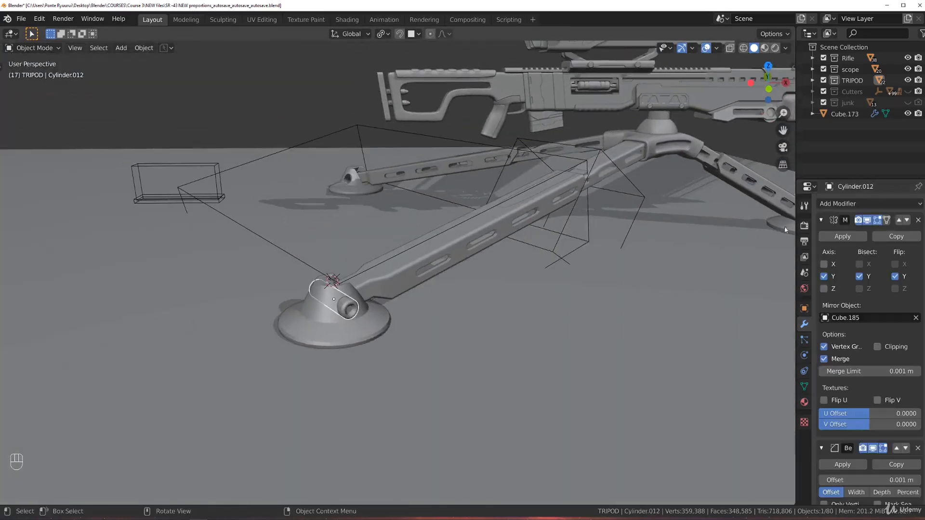
middle_click_drag(424, 283, 424, 255)
scroll(418, 300, "up", 4)
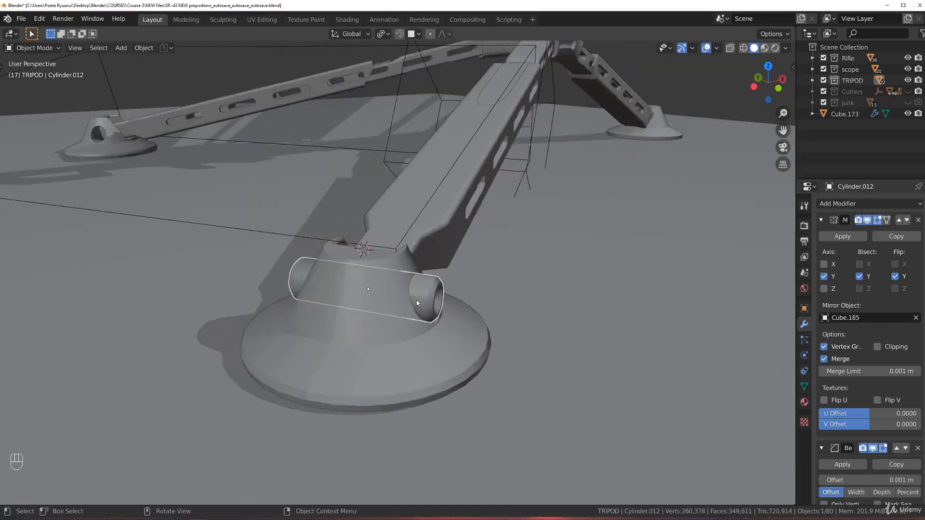
middle_click_drag(428, 298, 441, 189)
scroll(456, 289, "down", 5)
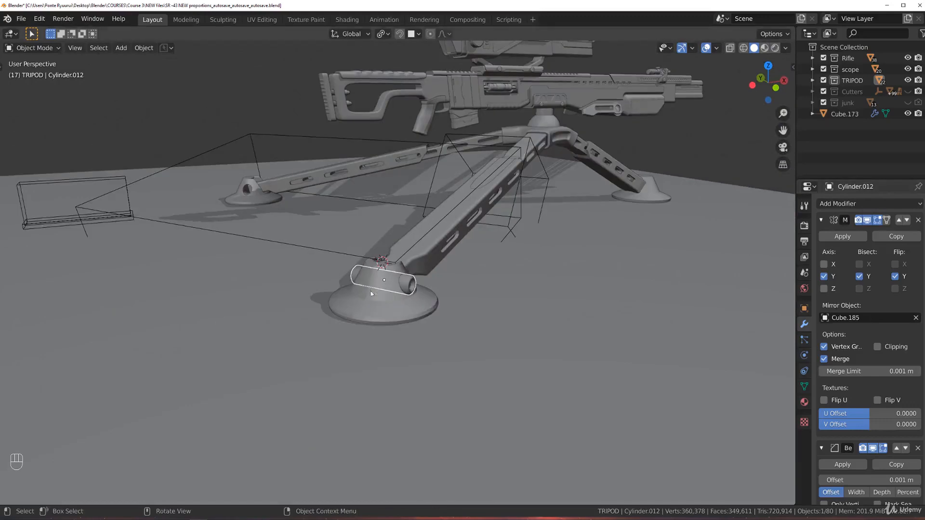
Add a second Mirror modifier to the pin and remove the stray Mask modifier below it.
scroll(823, 424, "down", 4)
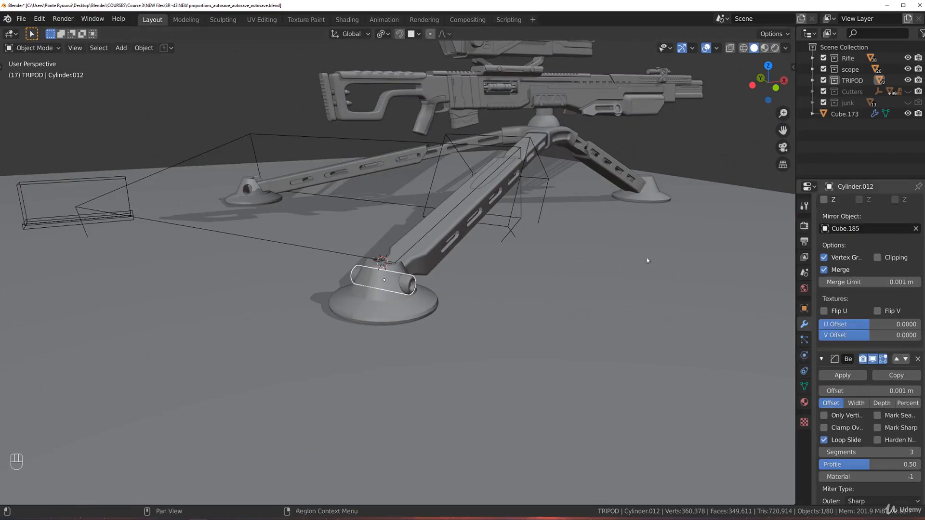
scroll(832, 239, "down", 4)
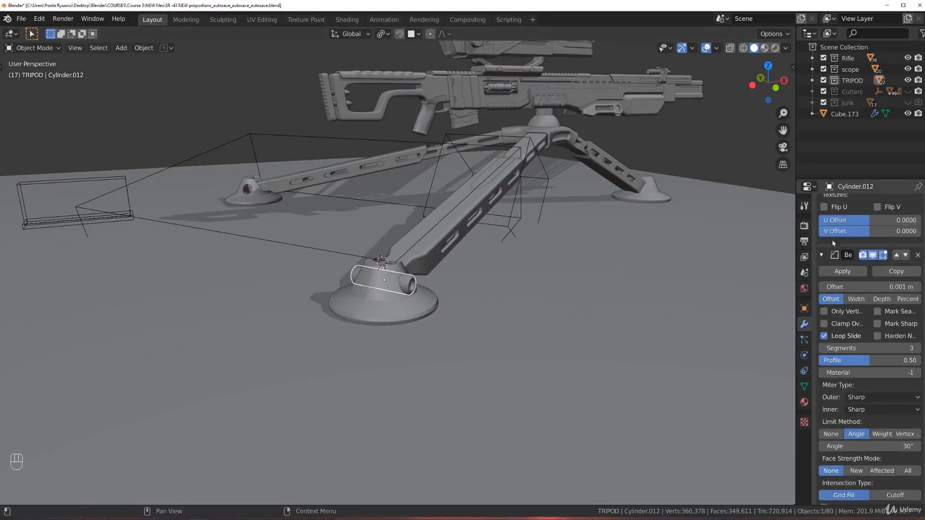
scroll(871, 289, "up", 3)
scroll(871, 286, "up", 5)
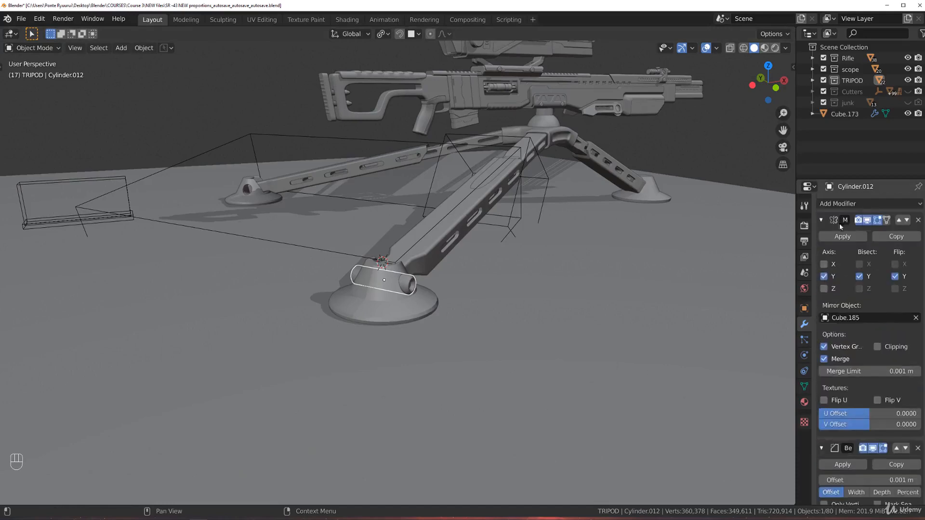
left_click(851, 204)
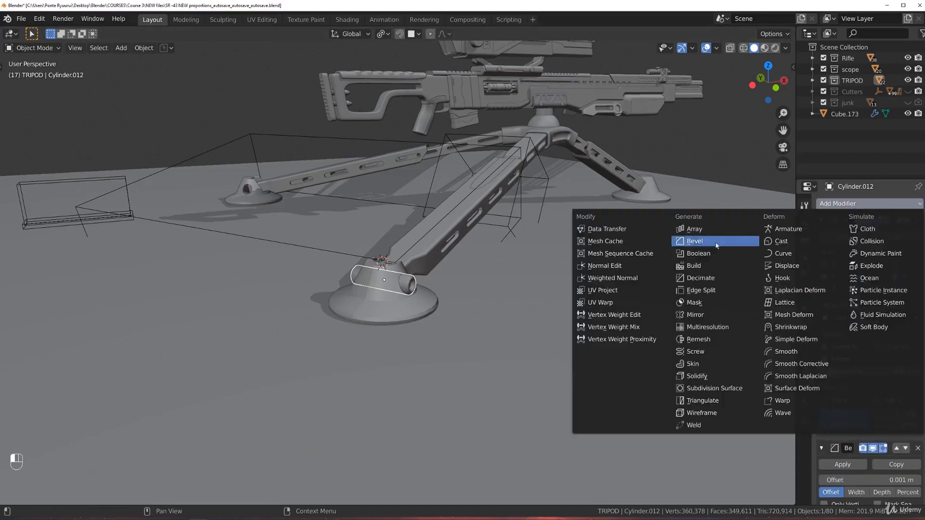
left_click(722, 303)
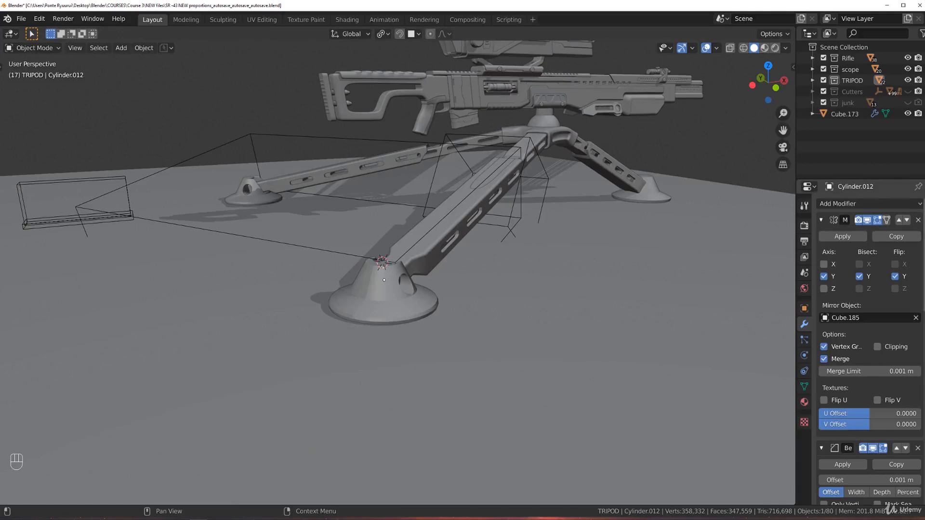
scroll(887, 361, "down", 20)
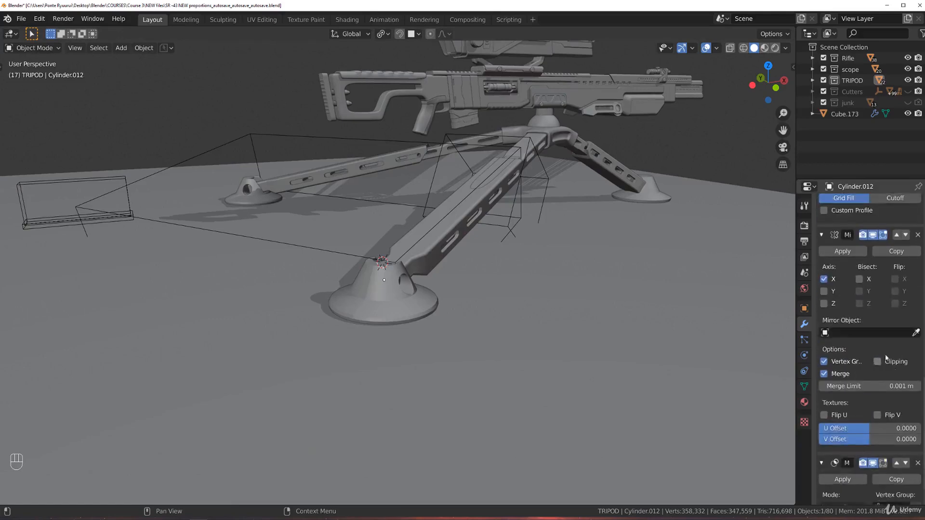
scroll(887, 361, "down", 2)
left_click(918, 432)
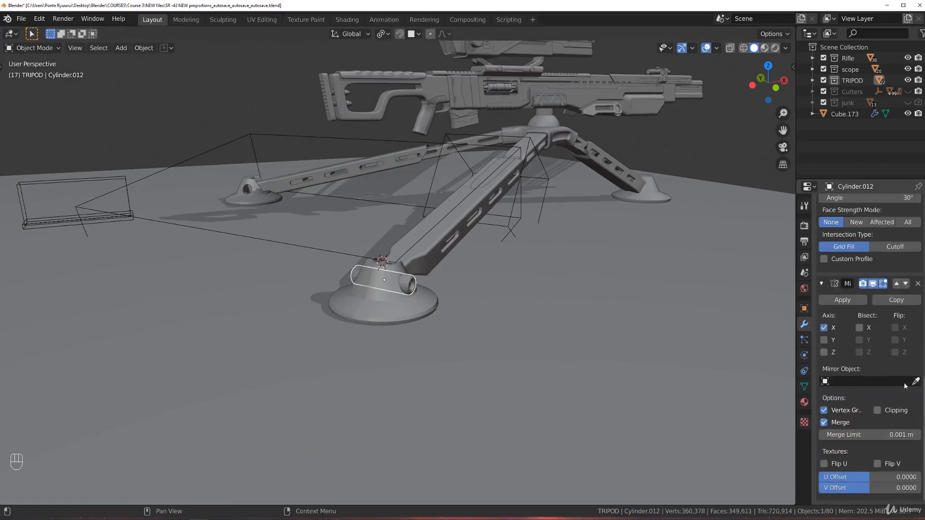
Switch the pin's second mirror from X to the Y axis, enable Y bisect and start picking its mirror object.
left_click(824, 328)
left_click(824, 340)
left_click(860, 341)
left_click(917, 380)
Delete the front leg's outer segment together with its inset part and foot.
middle_click_drag(429, 205, 392, 229, "shift")
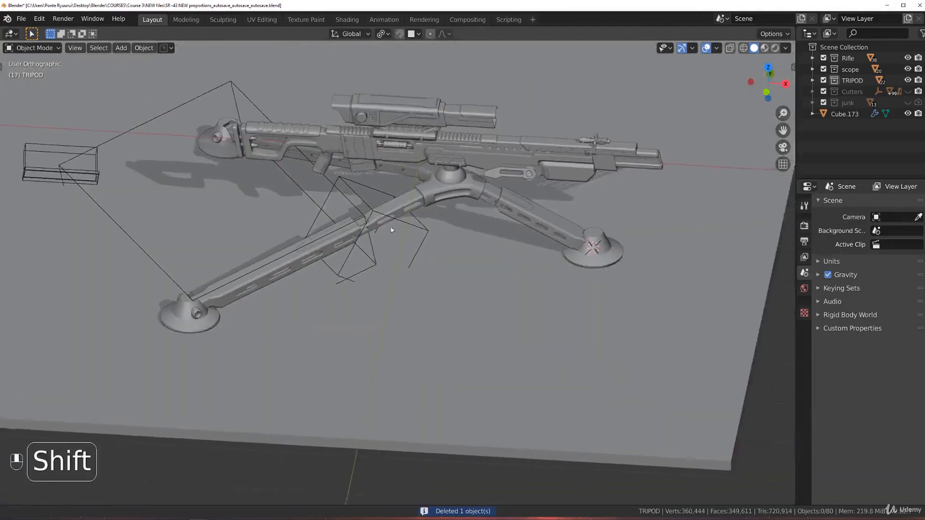
scroll(390, 227, "up", 2)
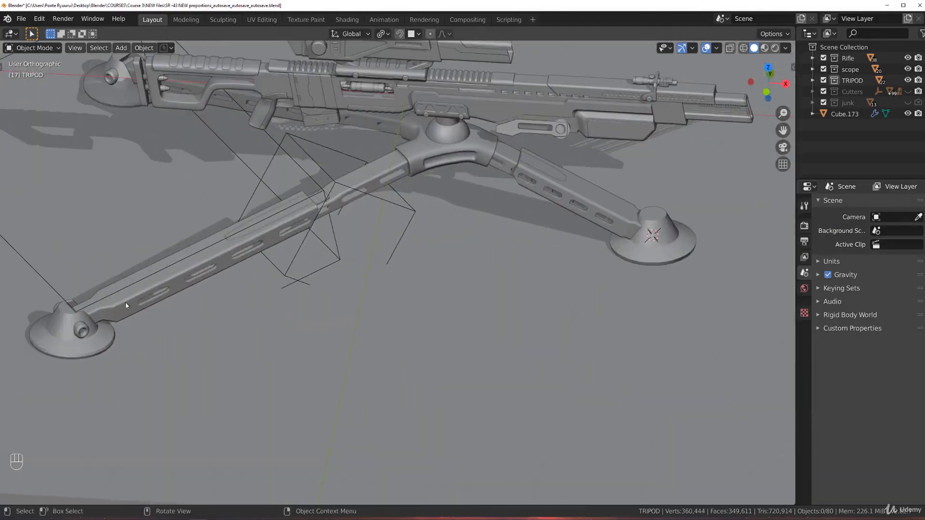
left_click(157, 292)
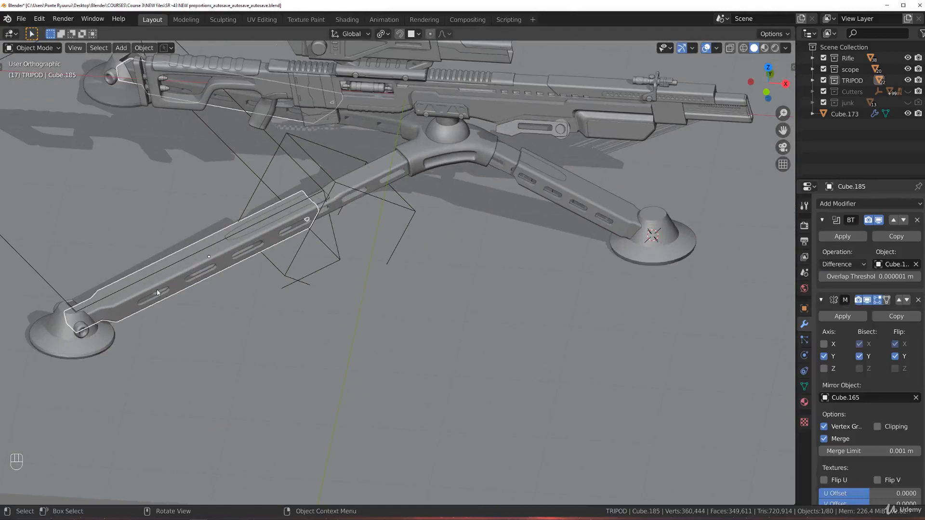
left_click(584, 196, "shift")
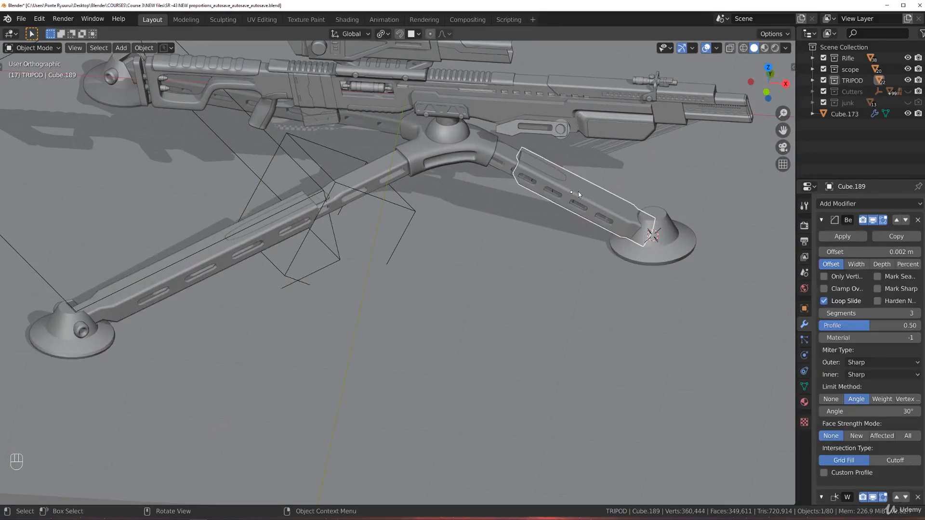
left_click(651, 233, "shift")
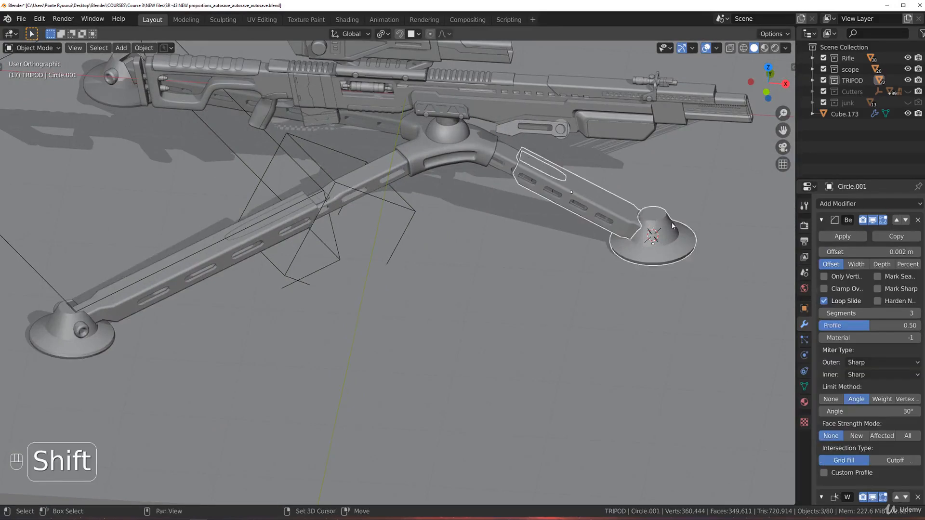
key("x")
Duplicate the rear leg's outer segment, its inset part, the pin and the foot in place.
left_click(191, 291)
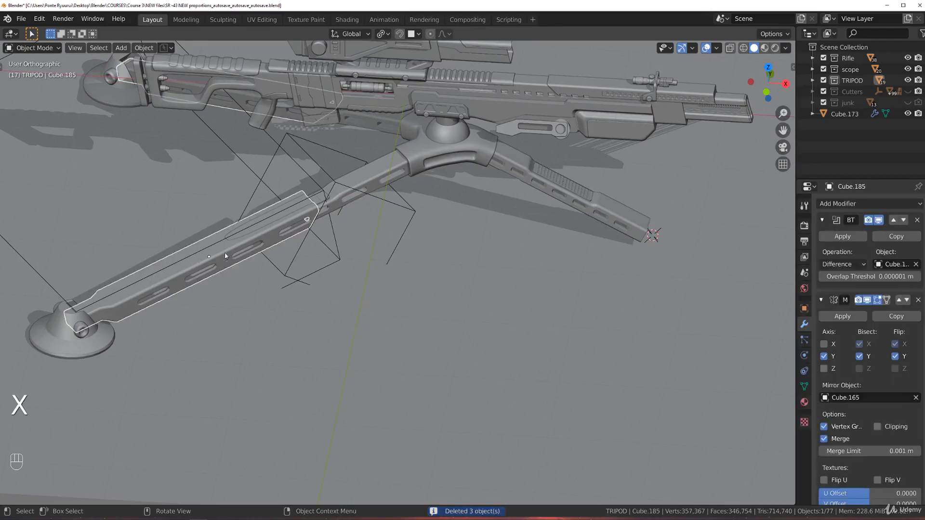
left_click(81, 327, "shift")
left_click(81, 326, "shift")
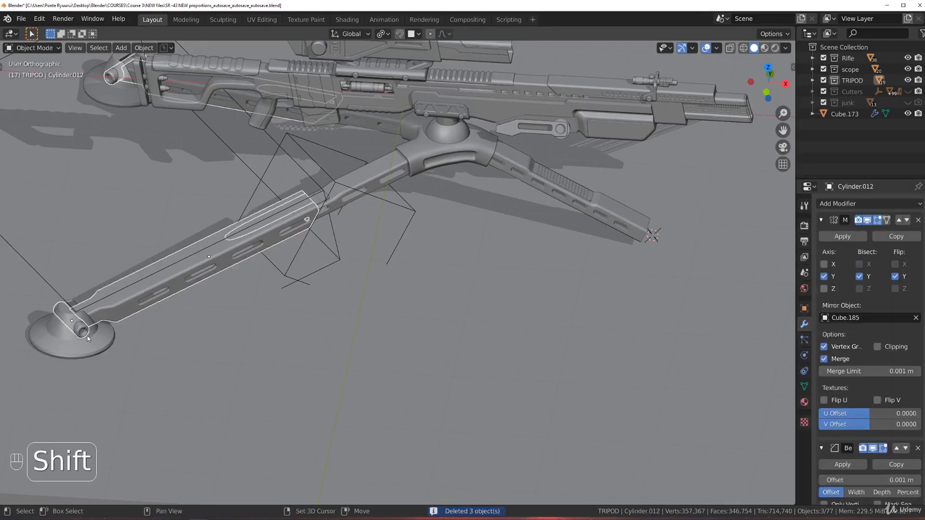
left_click(80, 343, "shift")
key("/")
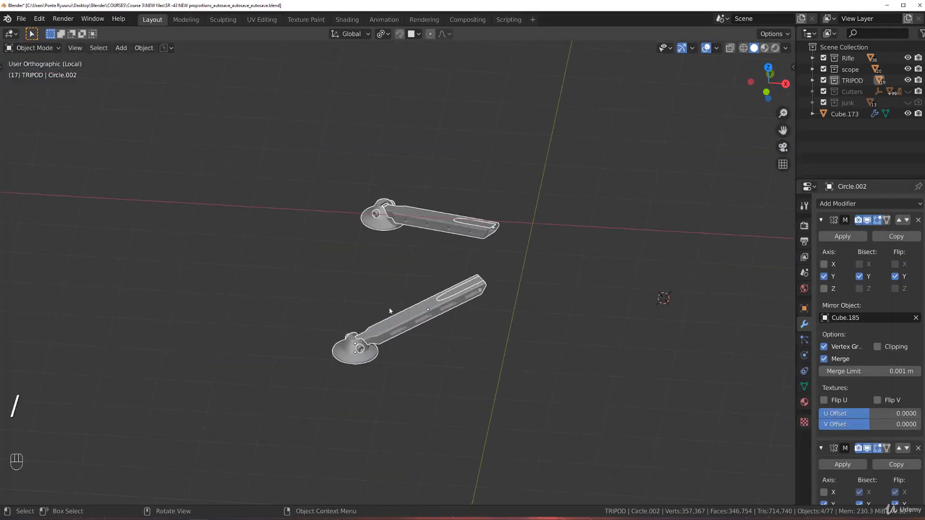
key("slash")
key("shift+d")
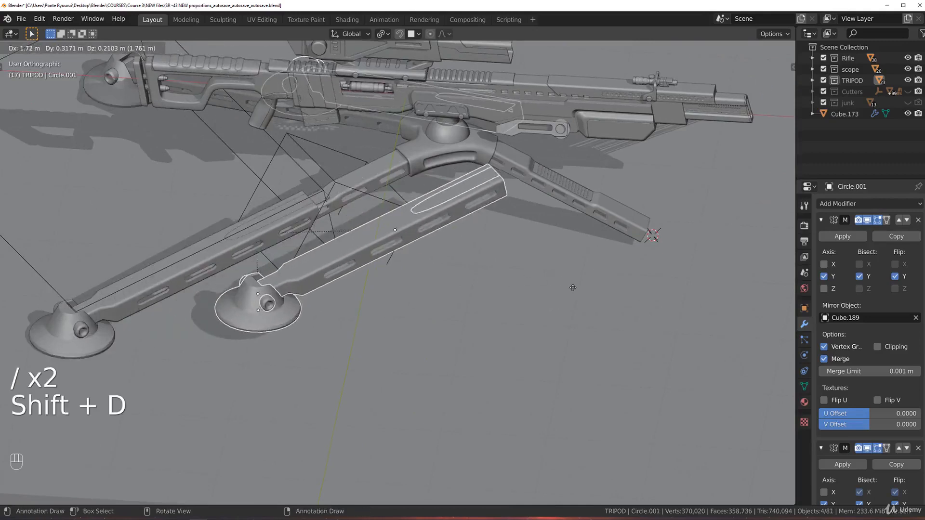
right_click(573, 288)
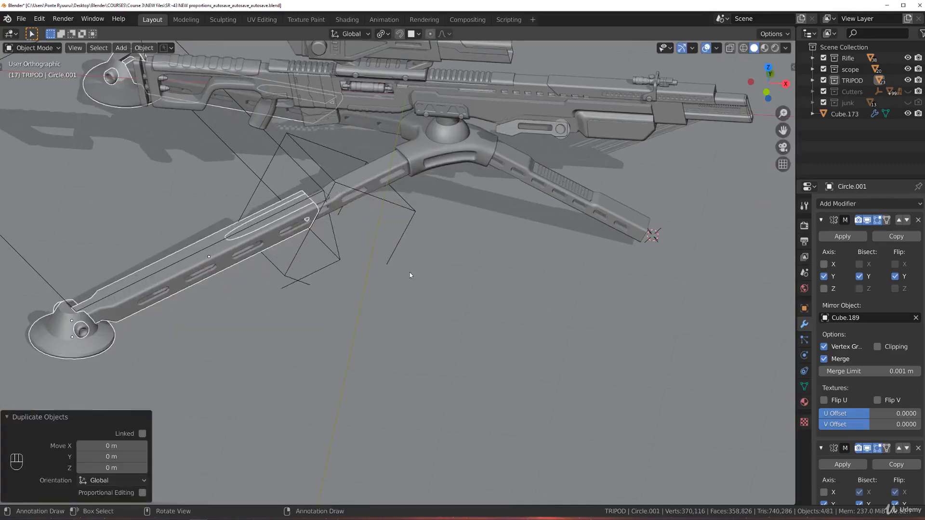
Isolate the duplicated parts in top view and apply both Mirror modifiers on the foot.
key("slash")
key("grave")
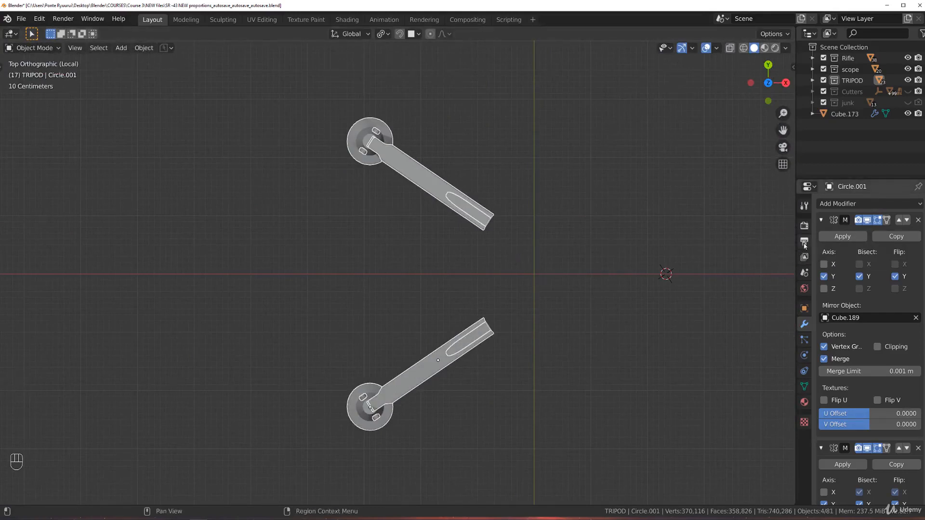
left_click(846, 237)
left_click(851, 238)
scroll(851, 238, "down", 4)
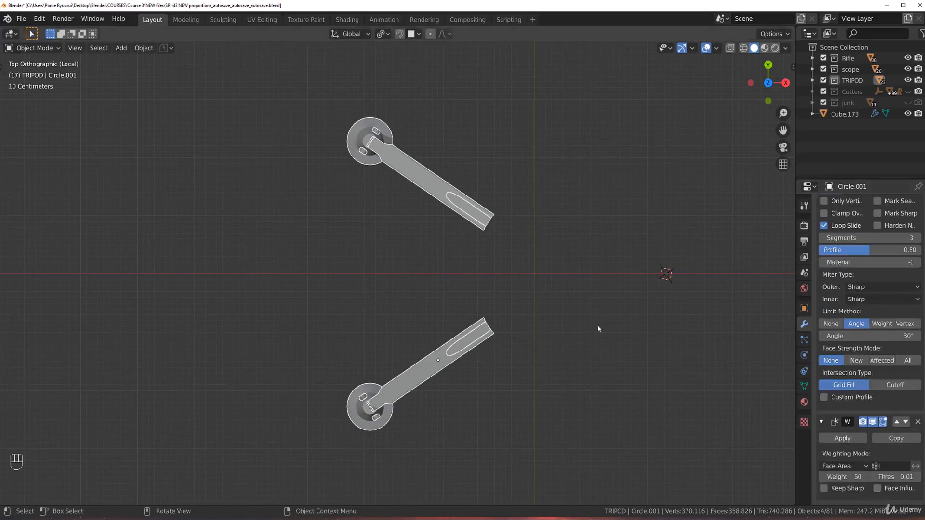
Apply the Mirror modifiers on the duplicated inset part and the duplicated pin.
left_click(443, 196)
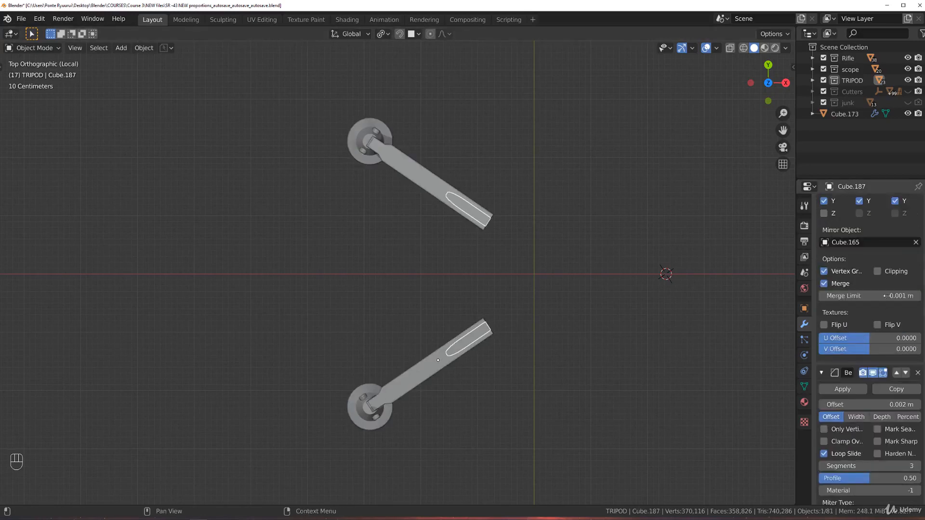
left_click(843, 237)
left_click(367, 137)
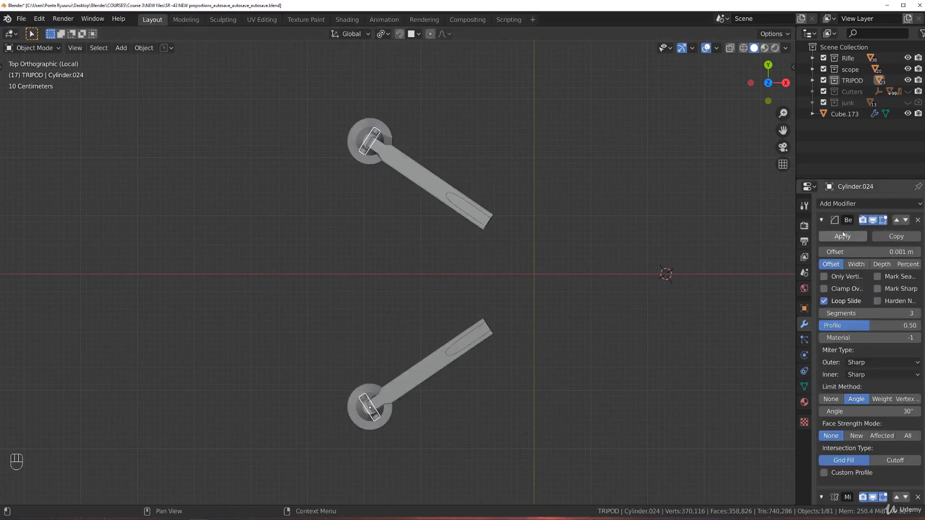
scroll(844, 251, "down", 8)
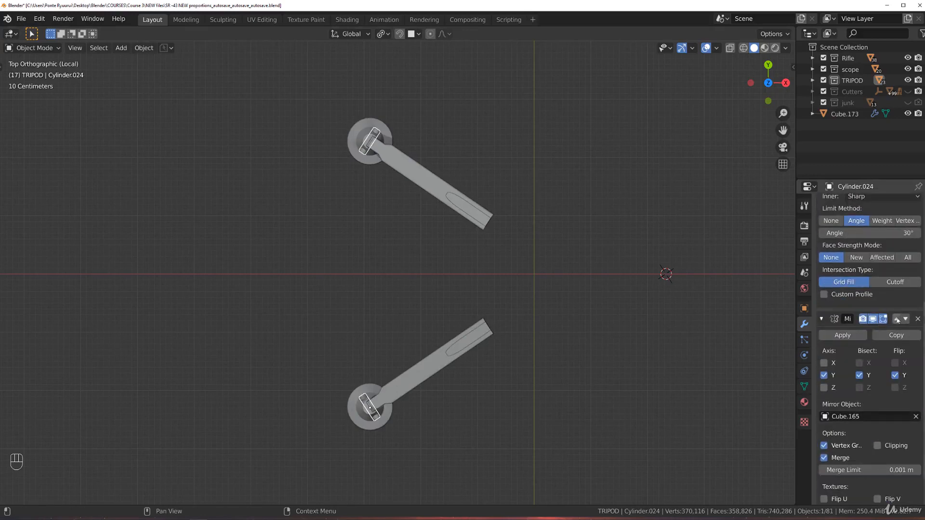
left_click(843, 335)
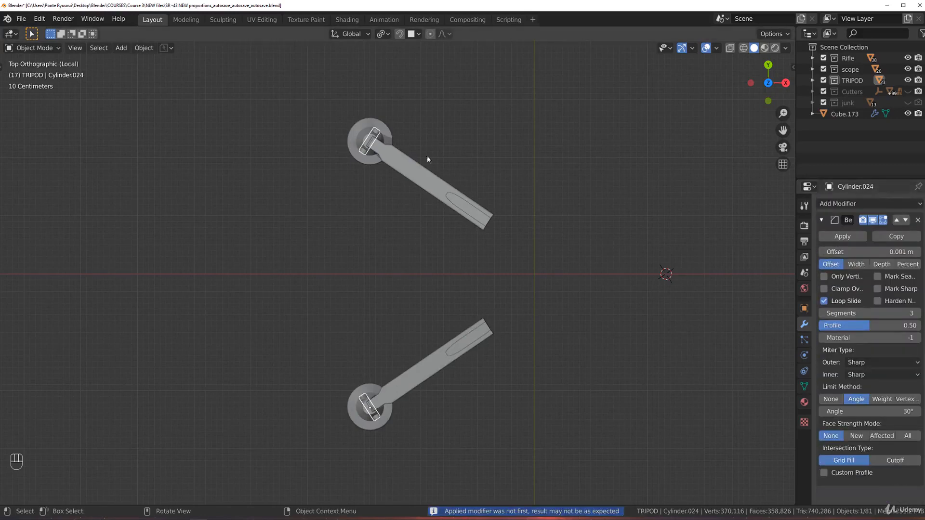
left_click(388, 130)
scroll(866, 279, "down", 5)
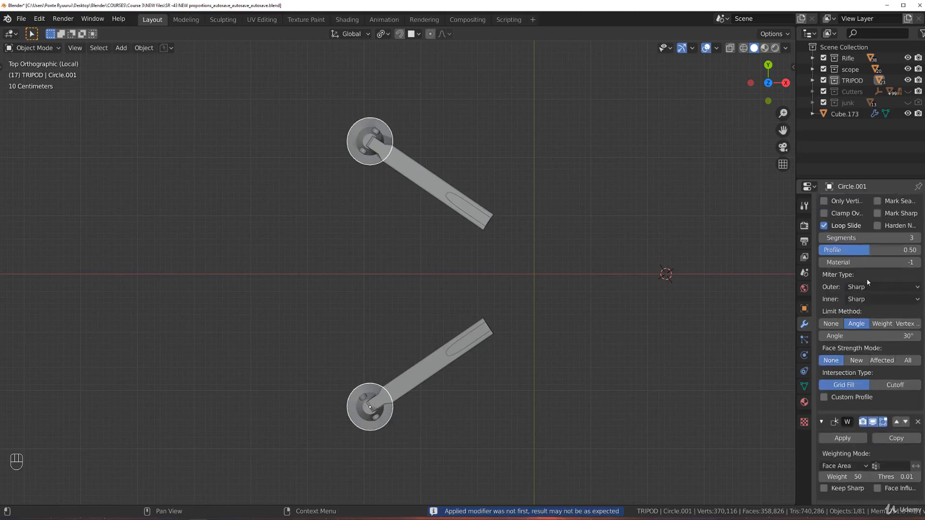
left_click(375, 134)
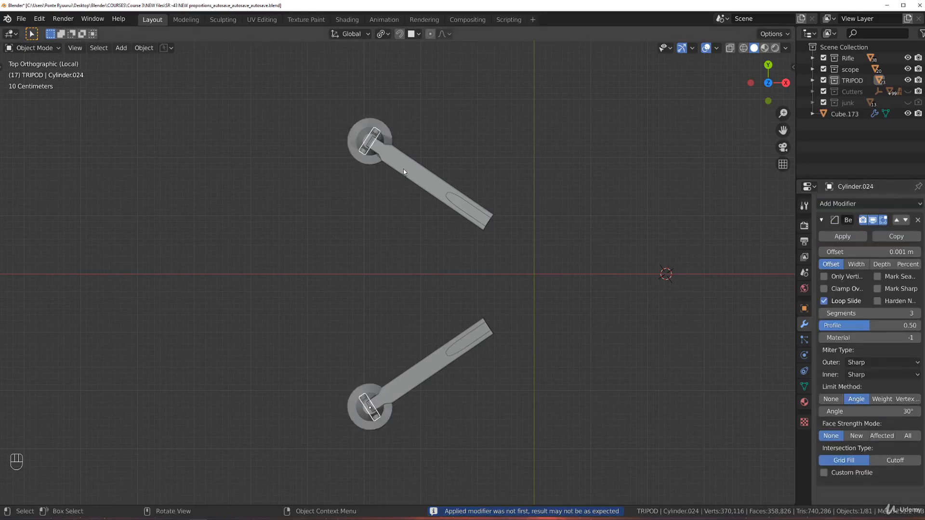
Apply the Boolean and Mirror modifiers on the duplicated leg segment, keeping its Bevel.
left_click(403, 169)
scroll(828, 298, "up", 2)
left_click(840, 239)
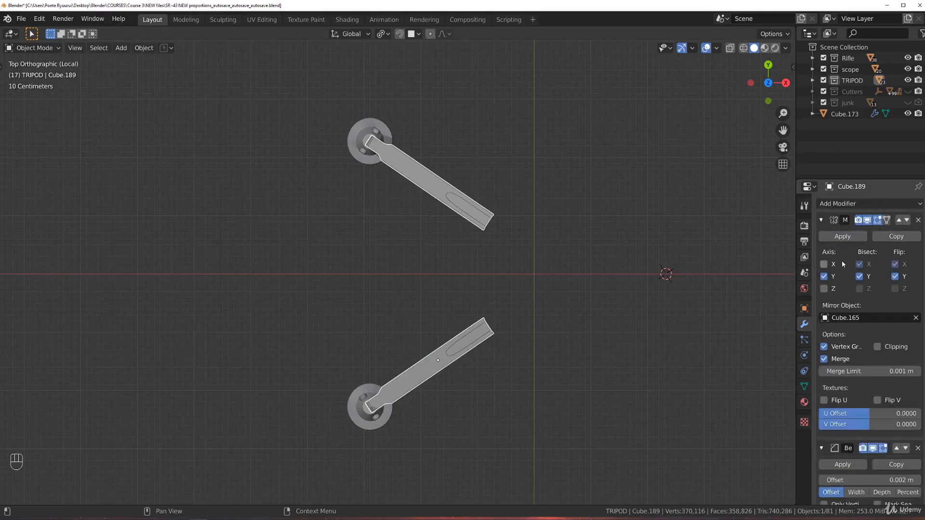
left_click(842, 237)
scroll(844, 270, "down", 3)
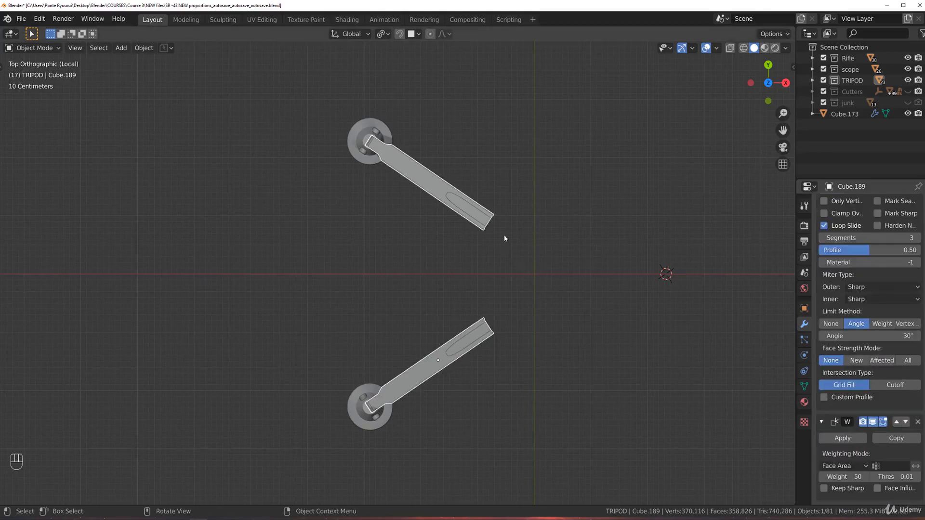
left_click(480, 218)
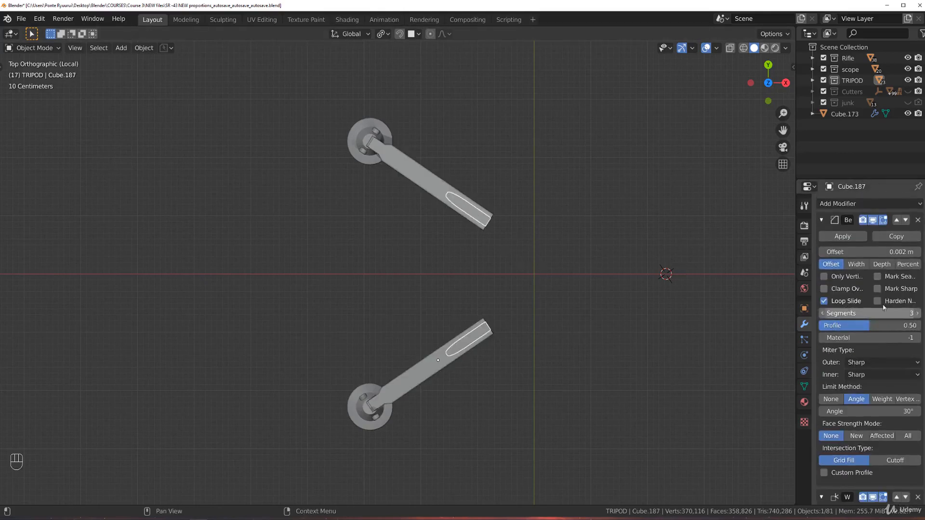
left_click(394, 159)
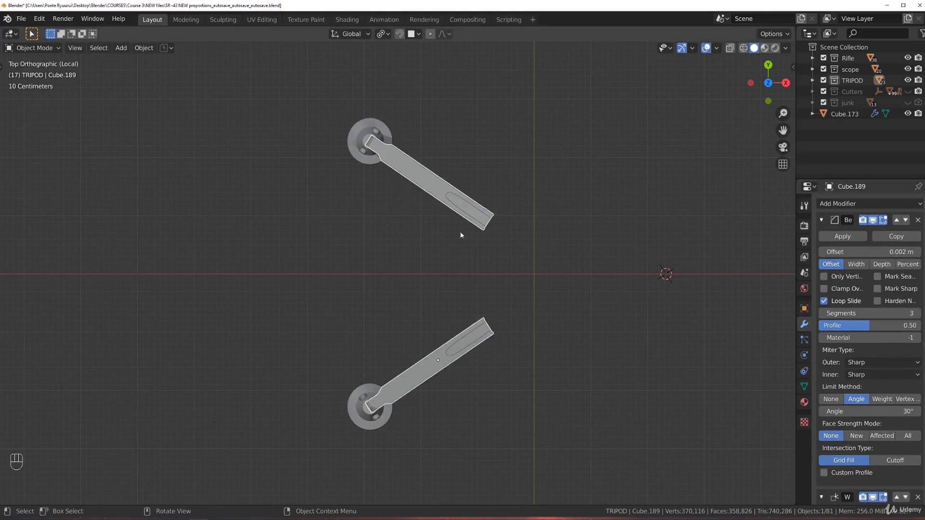
Edit all four duplicated parts together and delete the vertices of the mirrored leg on the positive Y side.
key("a")
key("Tab")
left_click(556, 276)
key("Tab")
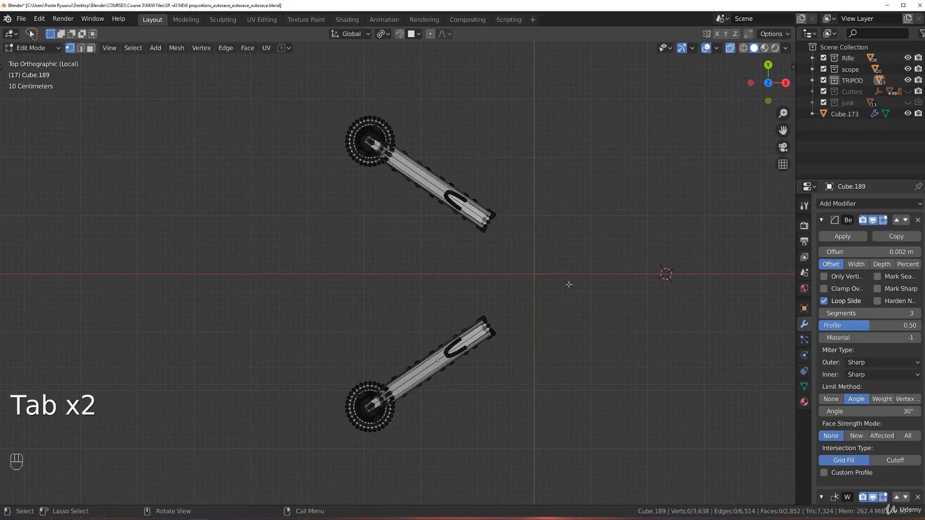
key("b")
left_click_drag(275, 91, 624, 257)
key("x")
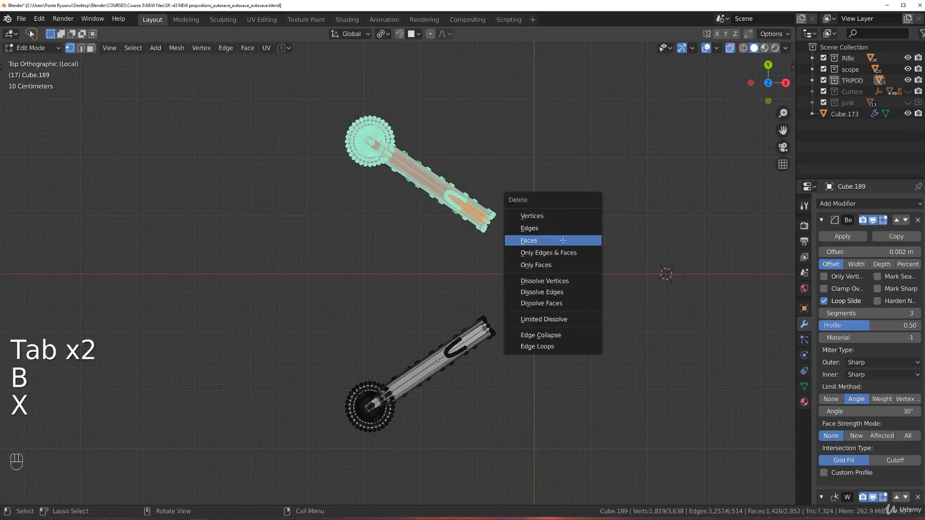
left_click(526, 214)
key("Tab")
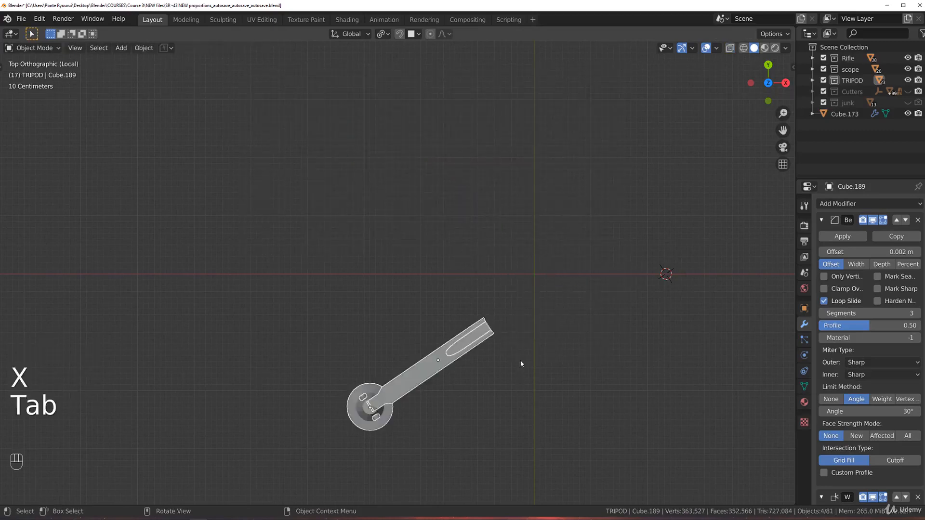
Return to the full scene and move the copied leg assembly about 4.18 m in X and 1.06 m in Y towards the muzzle.
key("KP_Divide")
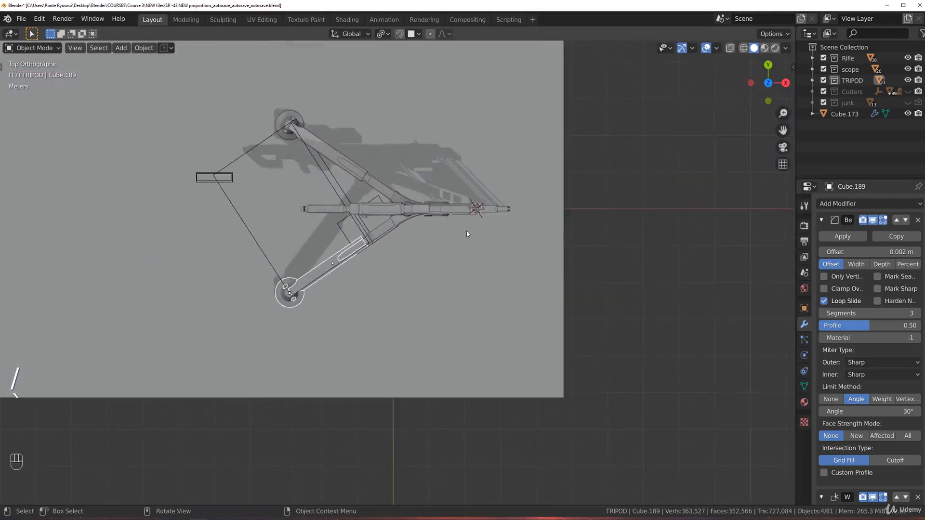
middle_click_drag(467, 234, 435, 290, "shift")
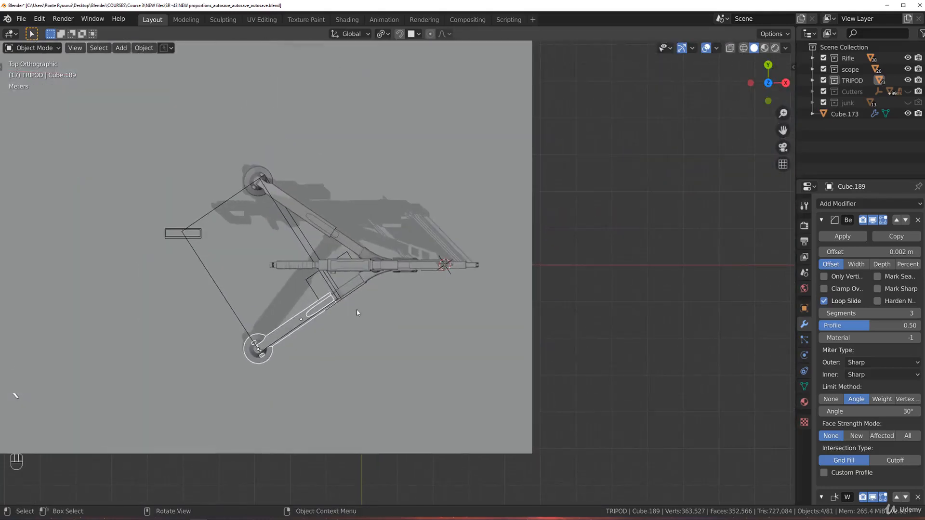
key("g")
left_click(516, 275)
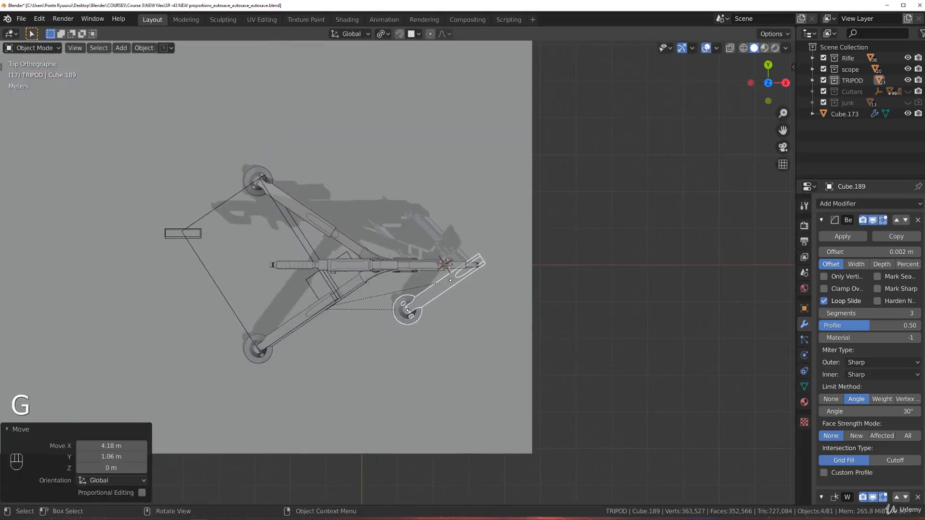
Rotate the copied leg assembly by -150° around the 3D cursor, snapped to the selection and used as pivot point.
key("r")
right_click(524, 227)
left_click(382, 34)
left_click(405, 68)
scroll(552, 246, "up", 2)
key("shift+s")
left_click(501, 203)
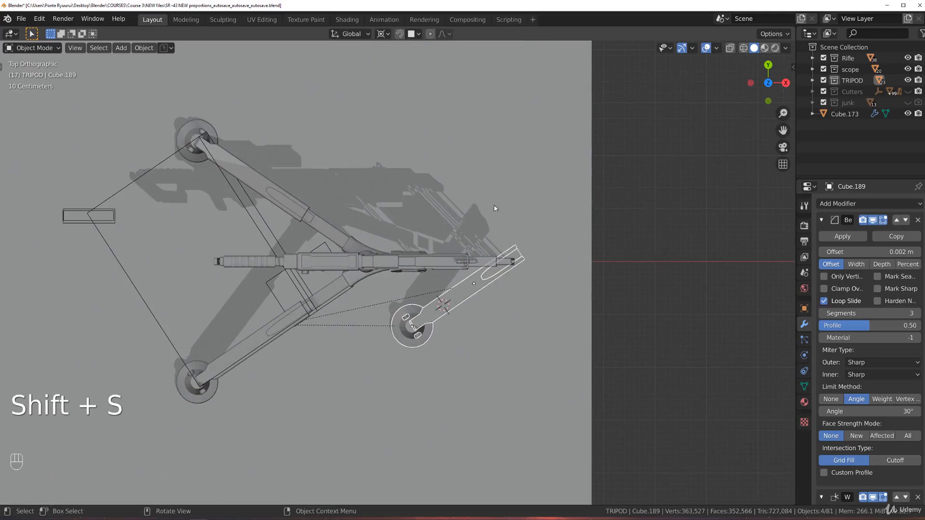
key("r")
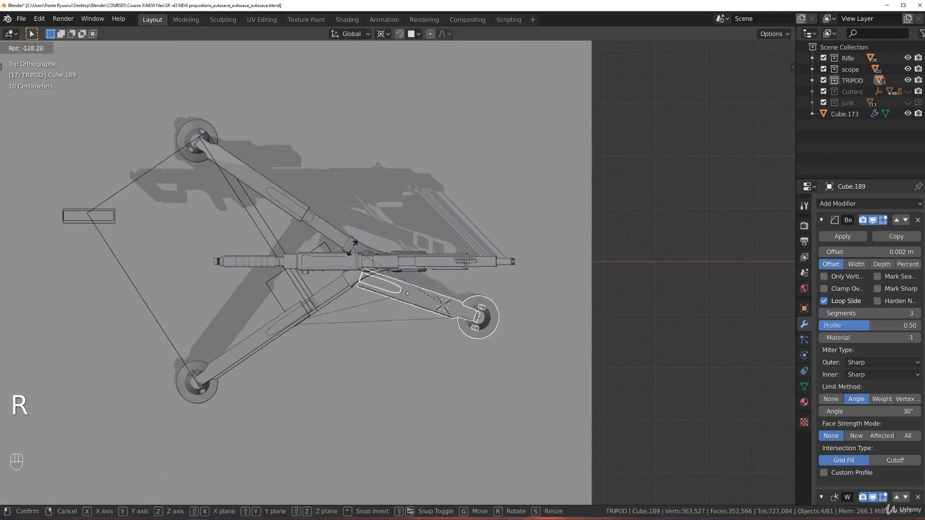
left_click(447, 311)
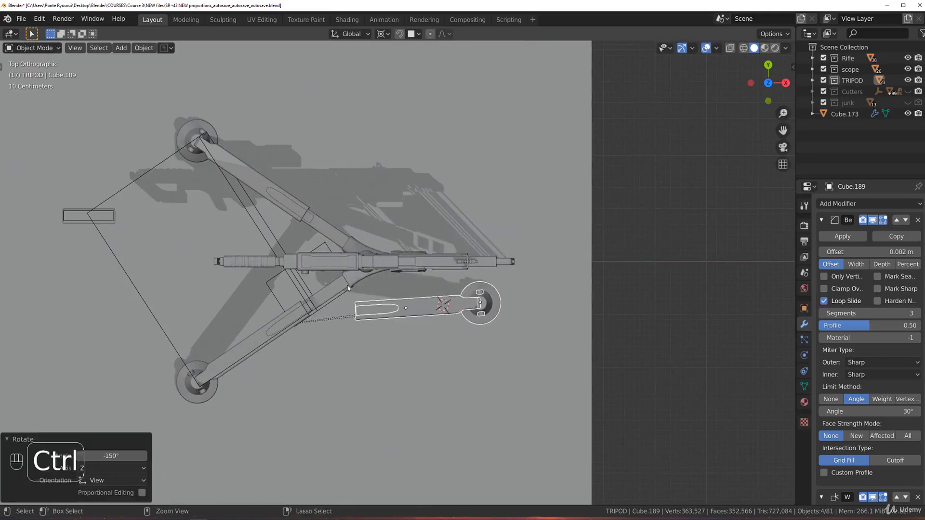
Clear the parent of the copied leg parts while keeping their transformation.
key("alt")
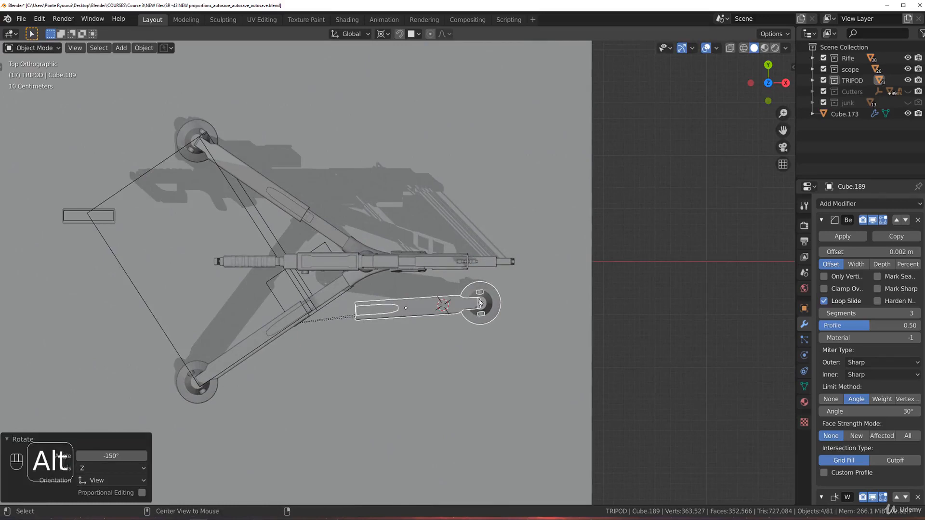
key("alt+p")
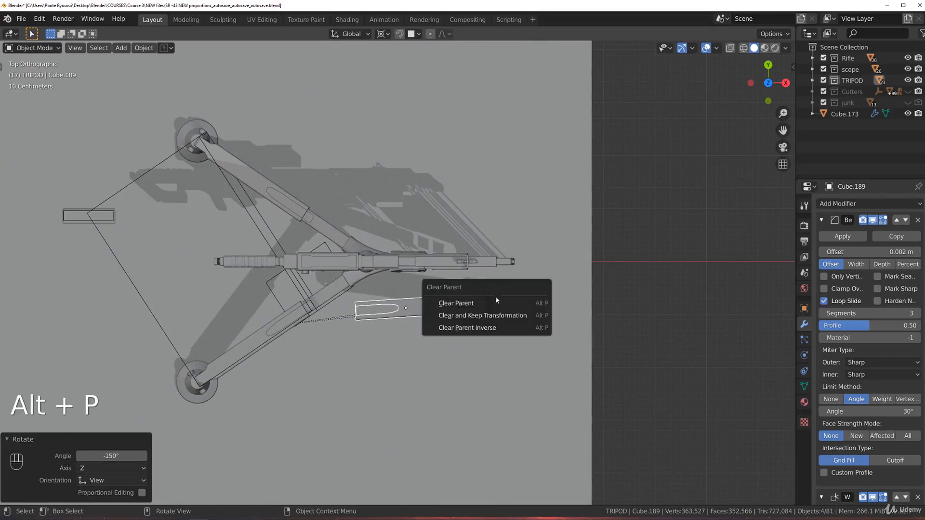
left_click(500, 316)
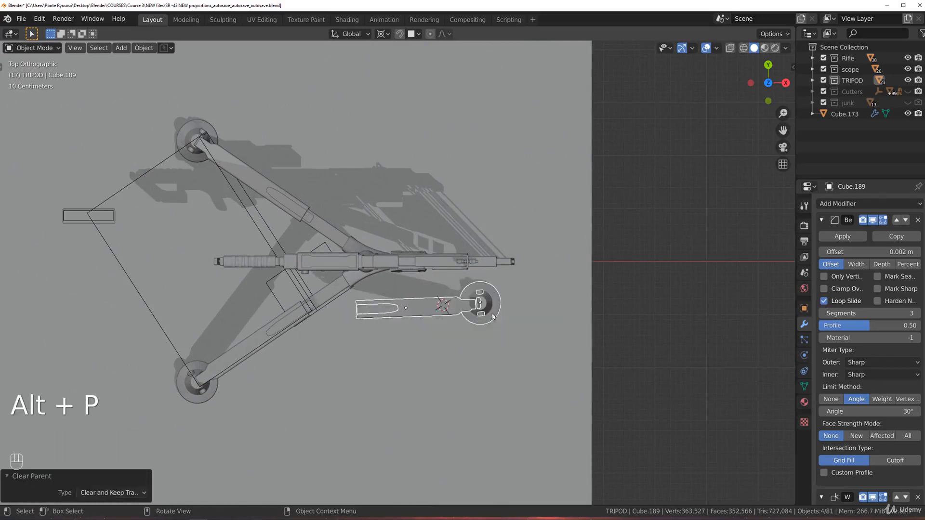
key("KP_5")
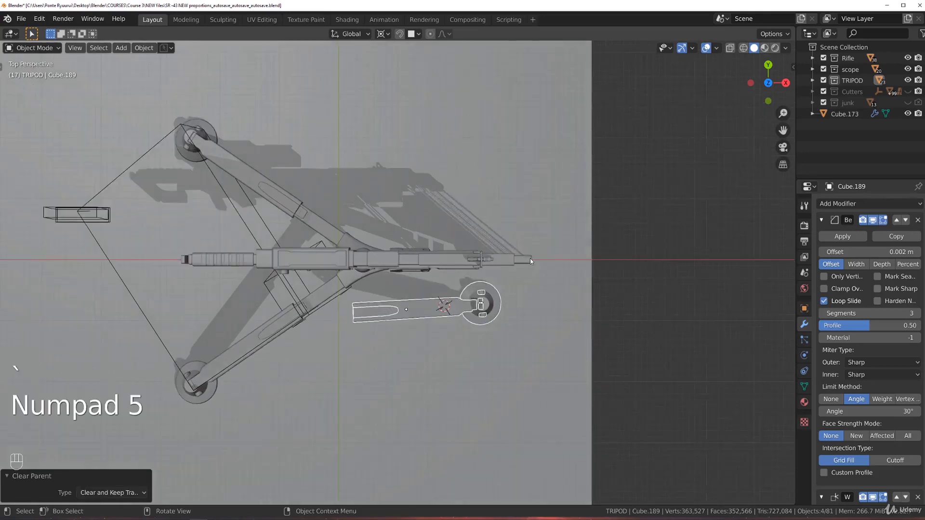
scroll(531, 260, "up", 4)
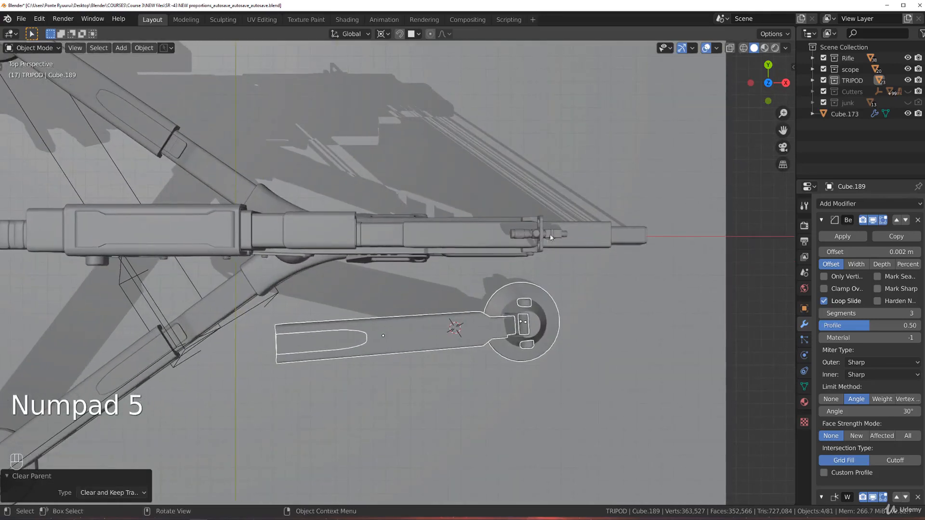
key("r")
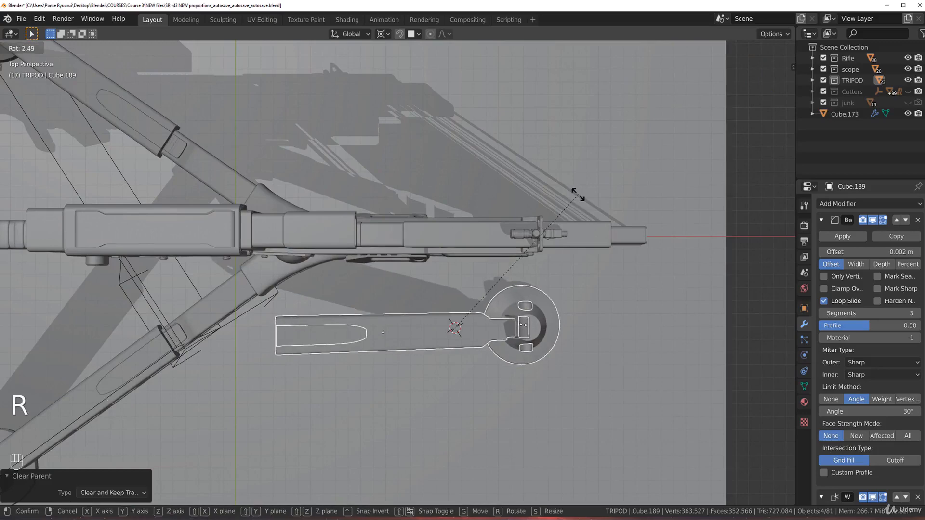
right_click(580, 196)
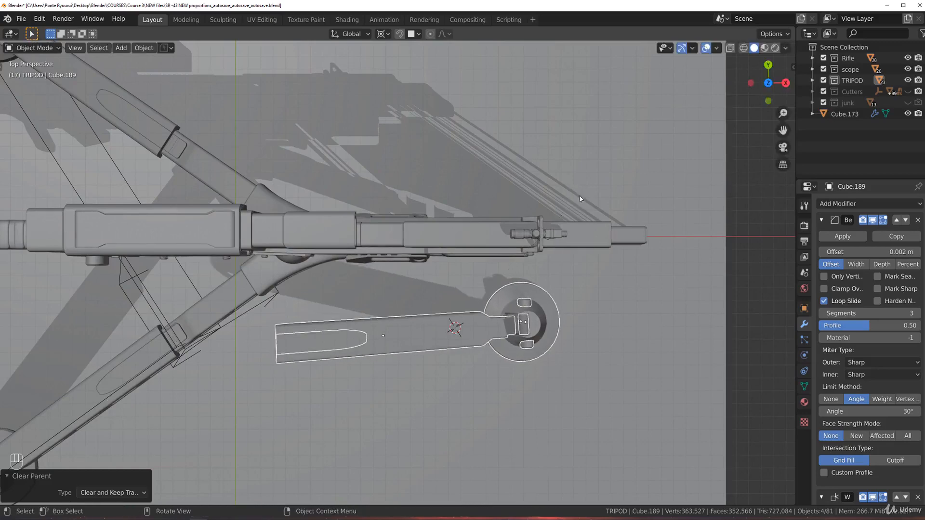
key("KP_5")
Add the front leg's remaining segment to the selection and isolate it with the copied leg assembly in top view.
middle_click_drag(580, 196, 496, 236)
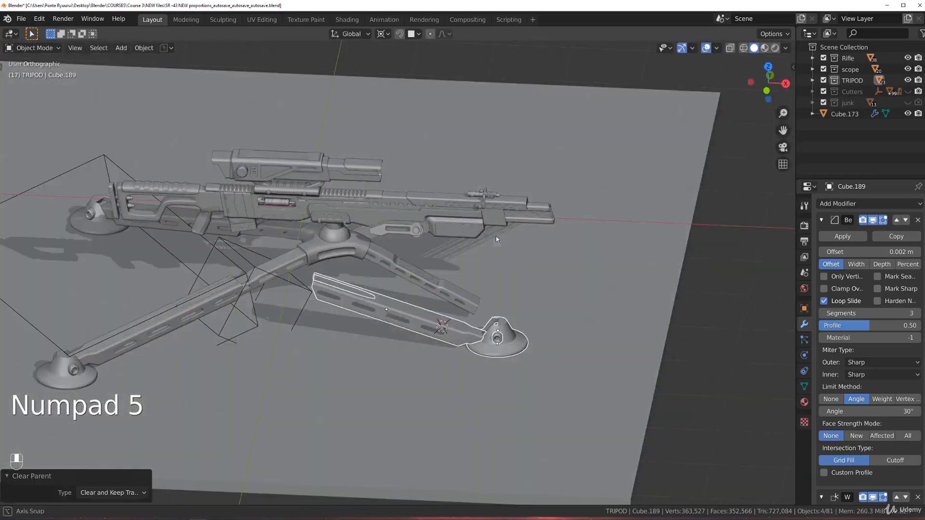
left_click(428, 290, "shift")
key("slash")
key("grave")
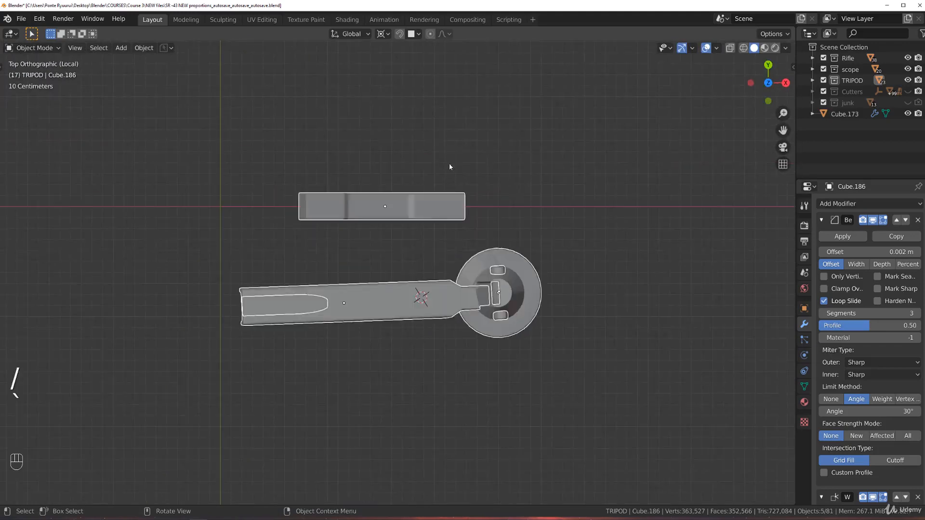
Parent the copied foot, pin and rounded inset to the copied leg segment with Object (Keep Transform).
key("KP_5")
key("KP_5")
left_click(412, 300)
left_click(279, 303)
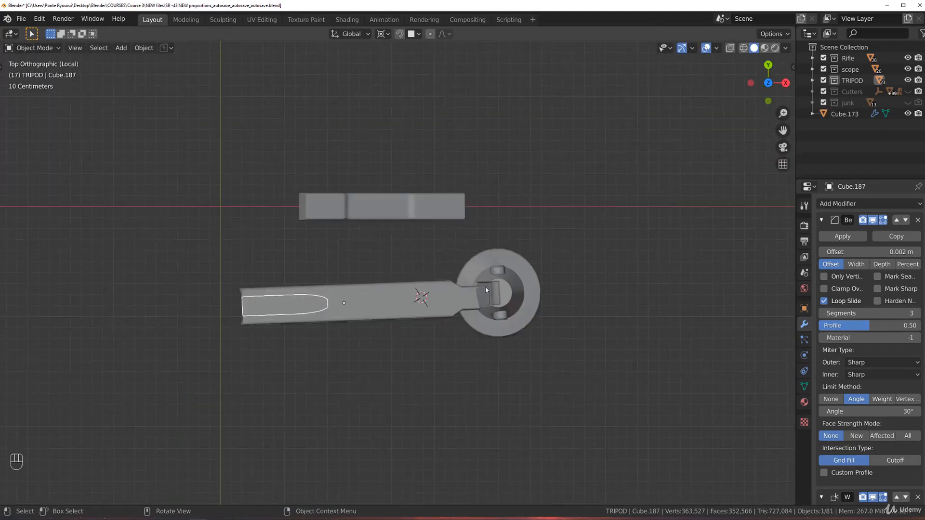
left_click(498, 270)
left_click(504, 290, "shift")
left_click(444, 302, "shift")
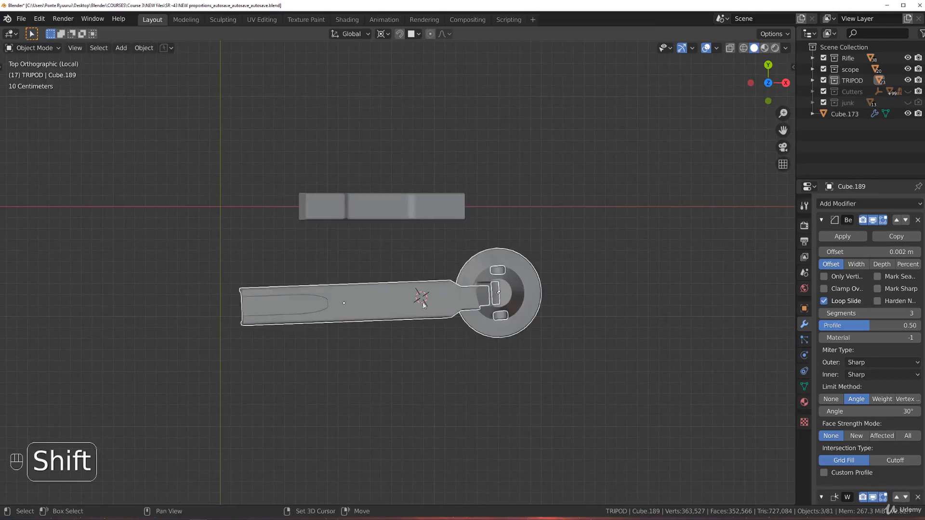
left_click(310, 305, "shift")
left_click(370, 303, "shift")
left_click(369, 303, "shift")
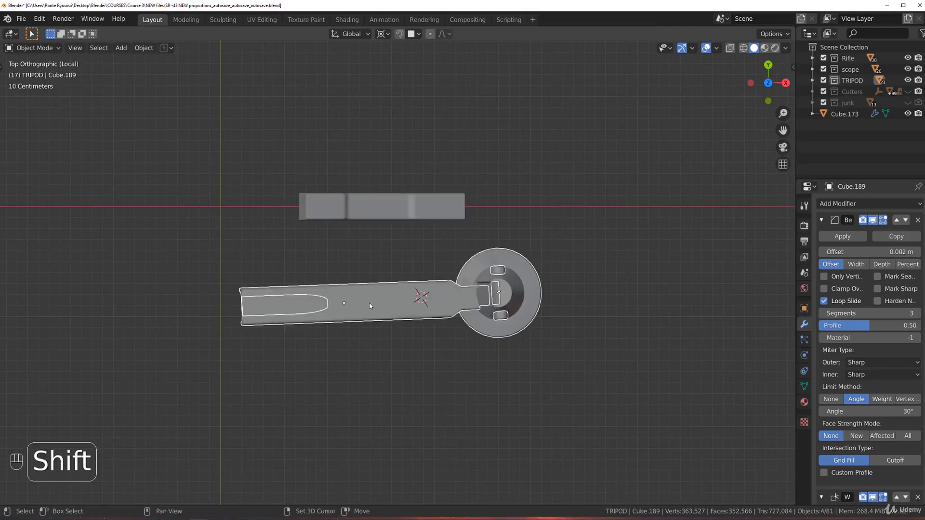
key("ctrl+p")
left_click(351, 262)
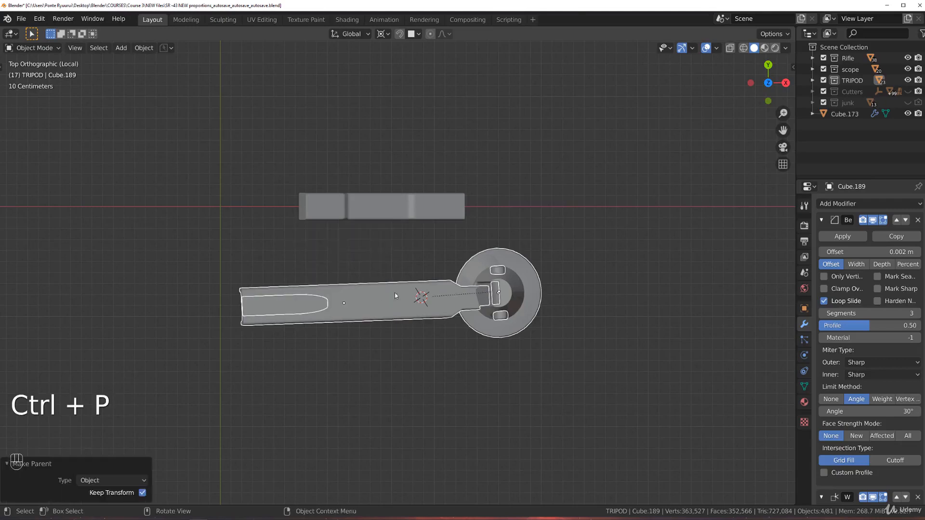
Move the copied leg assembly about 1.01 m in X and 0.888 m in Y, in line with the isolated front segment.
key("g")
right_click(452, 272)
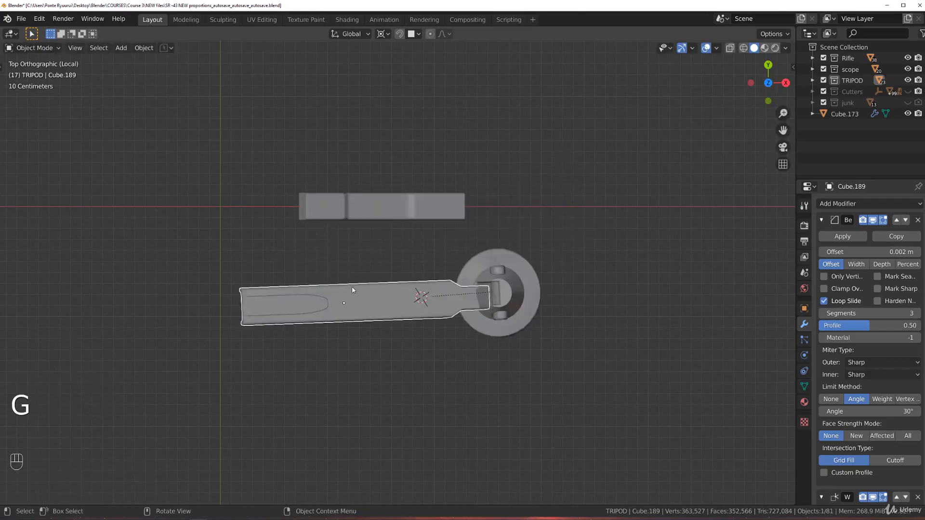
key("g")
left_click(460, 189)
Snap the 3D cursor to the copied leg segment and rotate the assembly about 2.07° to straighten it along the X axis.
key("r")
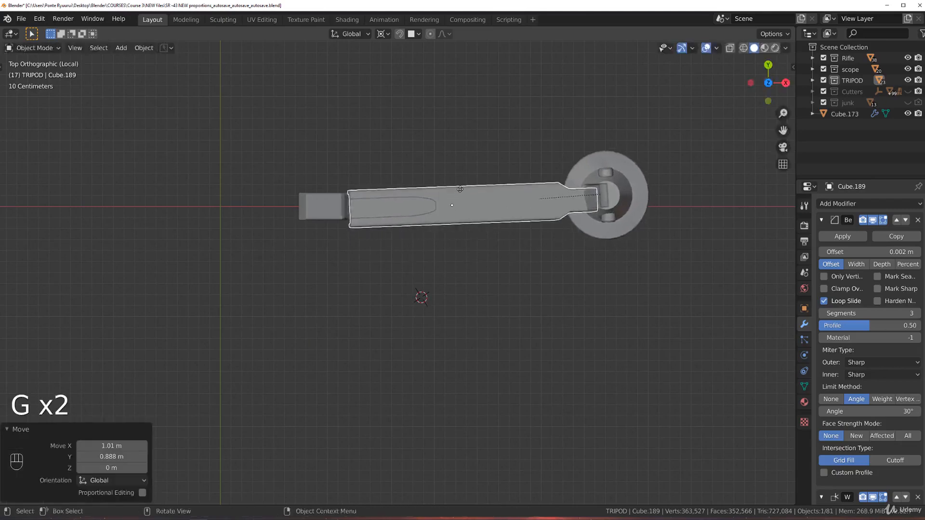
right_click(590, 144)
key("shift+s")
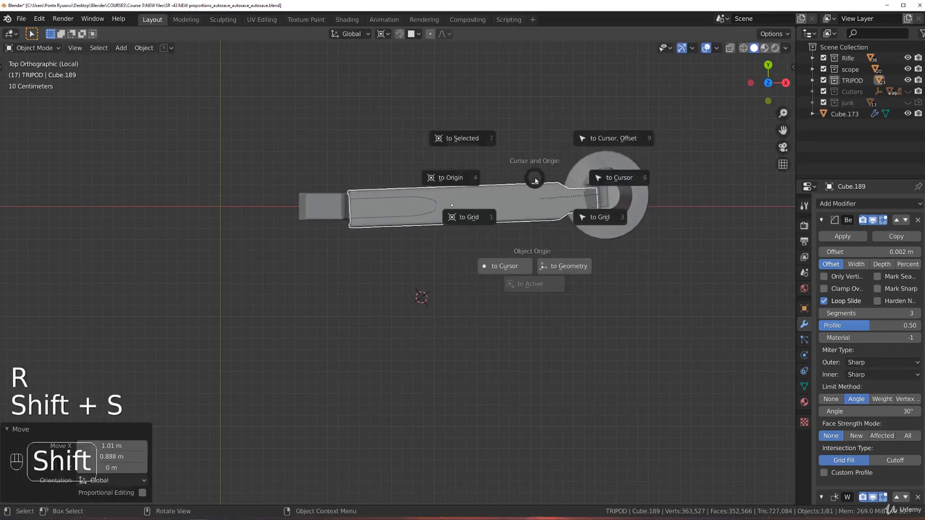
left_click(482, 145)
key("r")
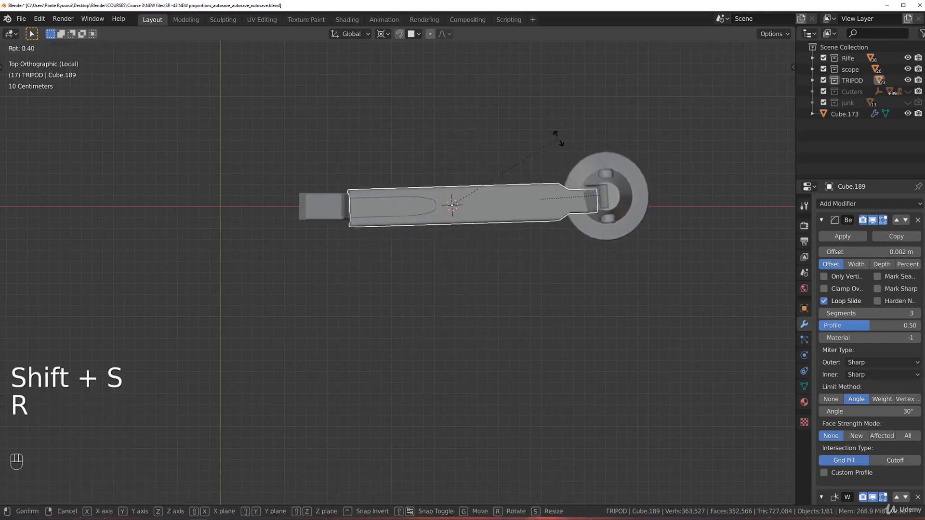
key("shift")
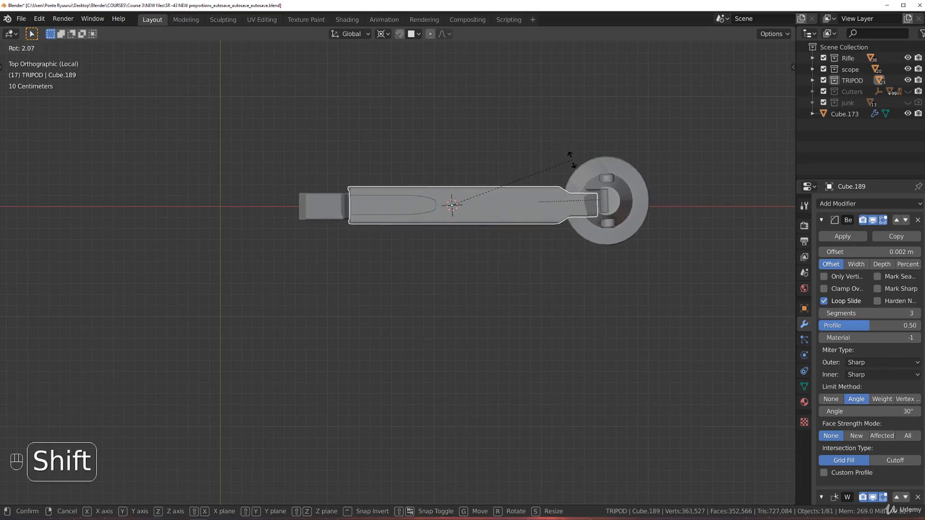
left_click(571, 159)
scroll(509, 169, "up", 2)
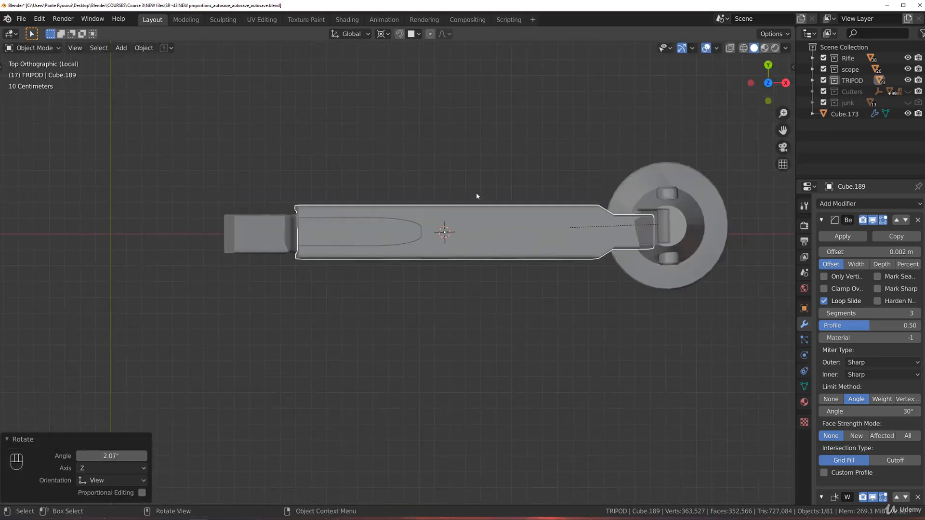
scroll(520, 178, "up", 1)
key("r")
key("shift")
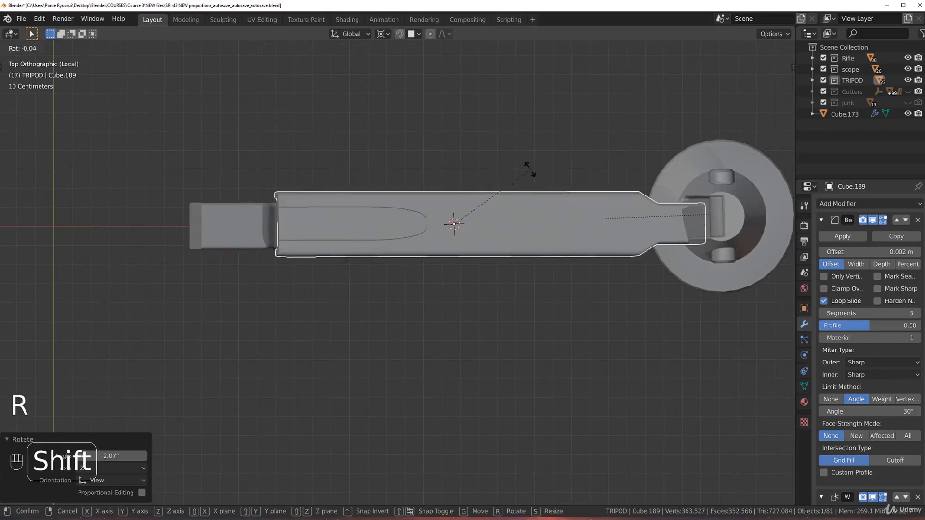
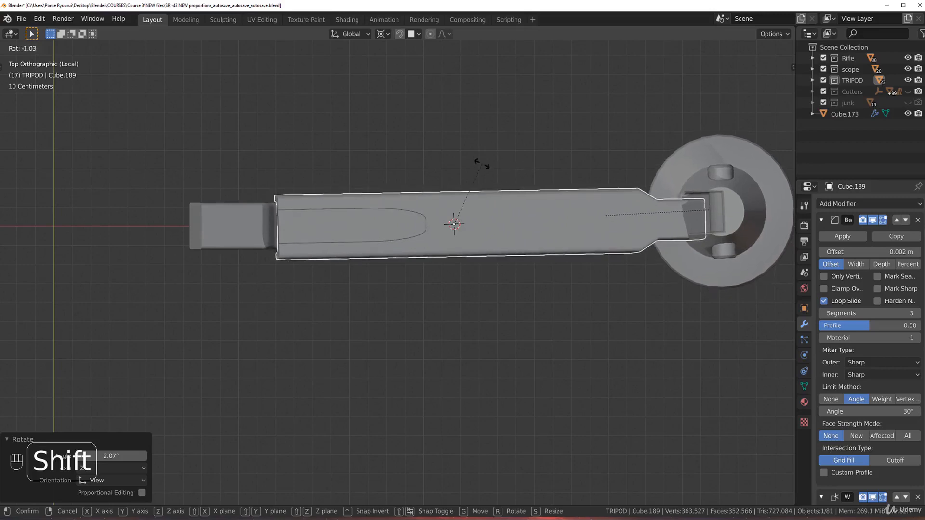
right_click(491, 175)
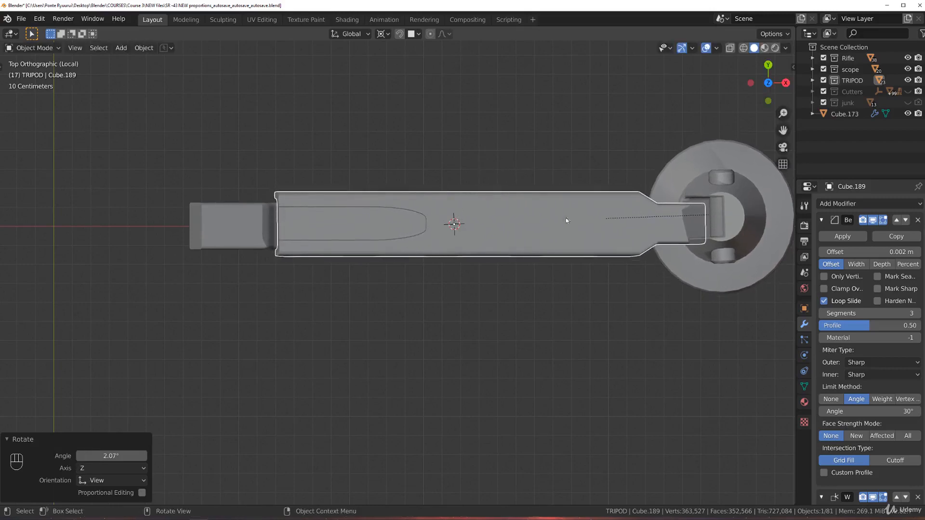
Leave the isolated view and show the full scene from the front.
key("slash")
key("KP_1")
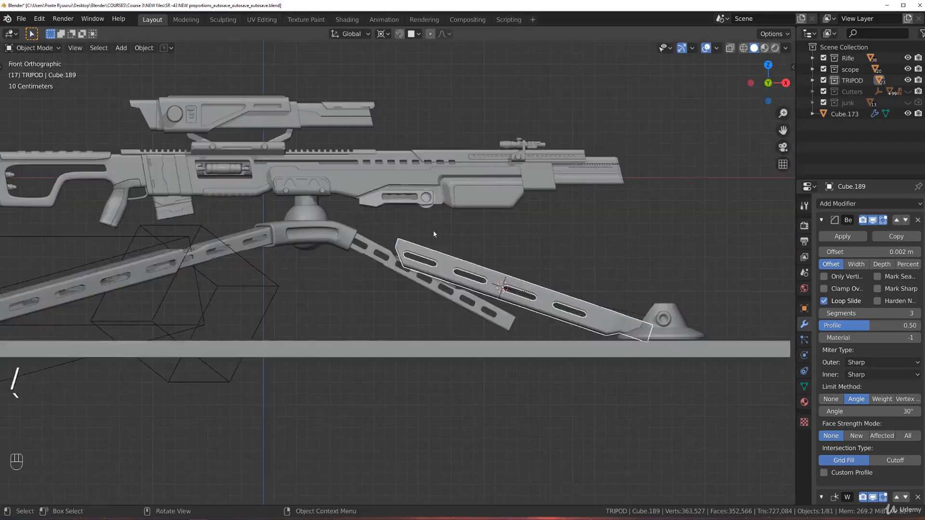
key("KP_5")
key("KP_5")
key("KP_5")
scroll(499, 253, "up", 2)
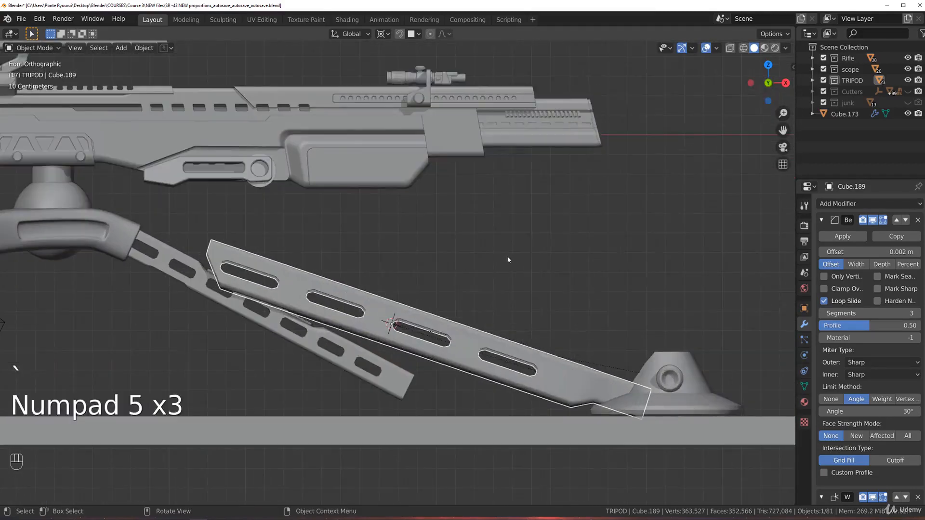
key("r")
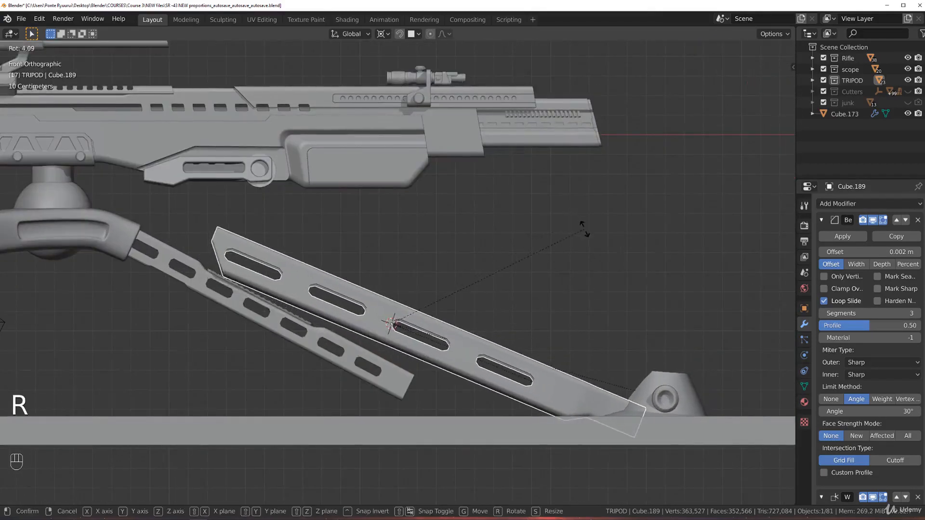
right_click(581, 219)
scroll(533, 275, "down", 1)
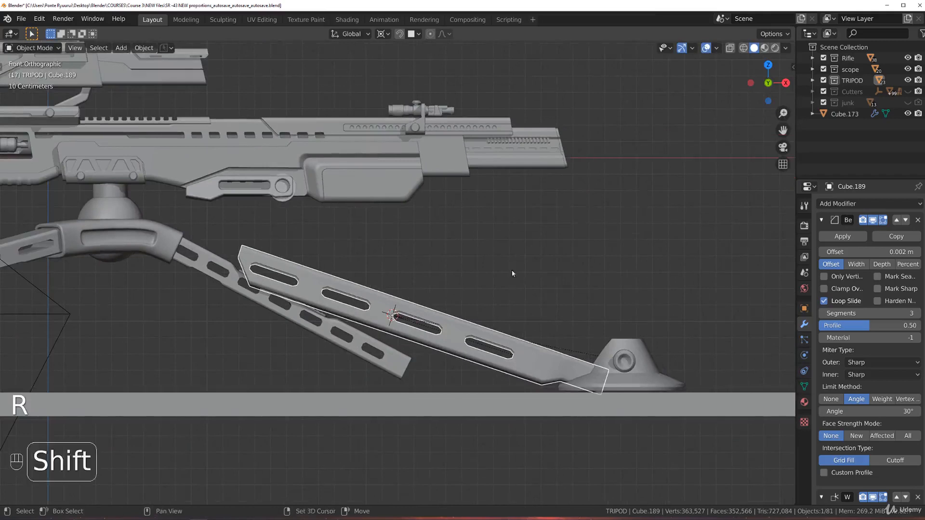
middle_click_drag(514, 271, 533, 237, "shift")
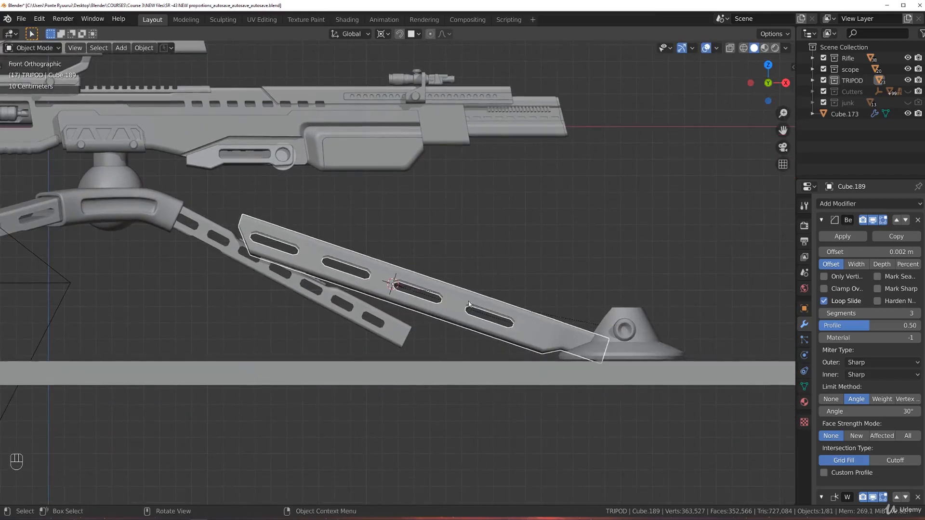
Select the copied leg segment's immediate children and clear their parent while keeping the transformation.
middle_click_drag(497, 303, 561, 308)
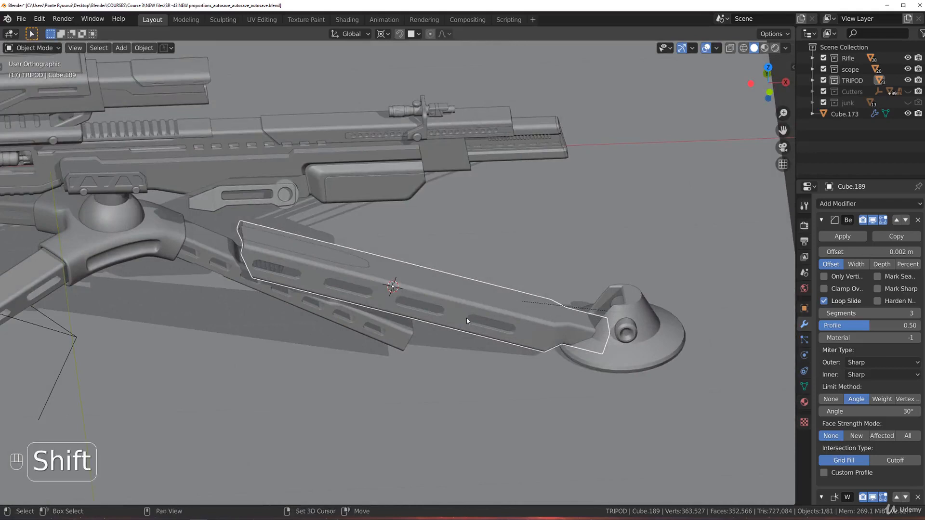
key("shift+g")
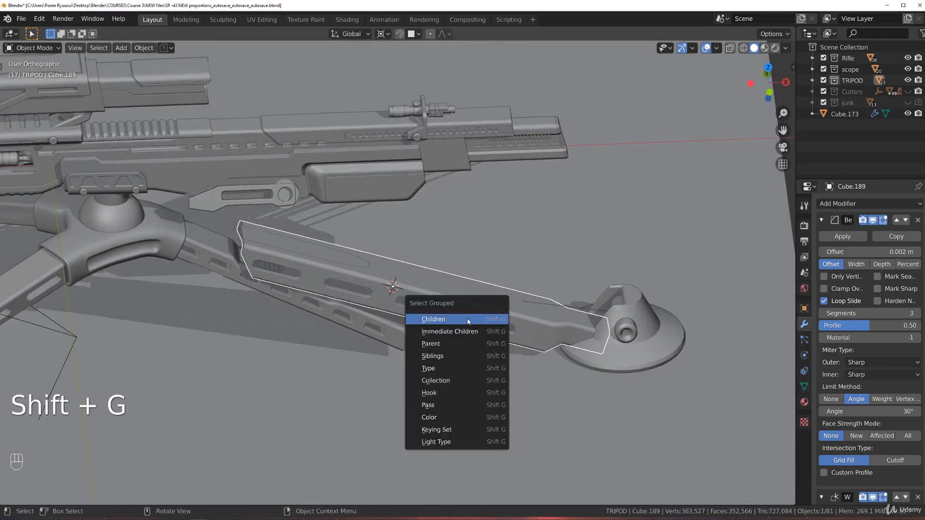
left_click(483, 332)
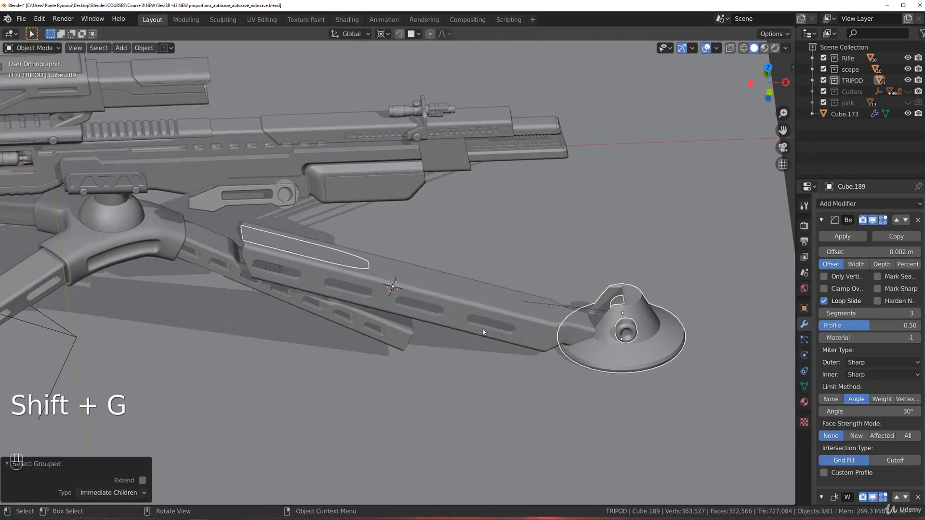
key("alt+p")
left_click(514, 316)
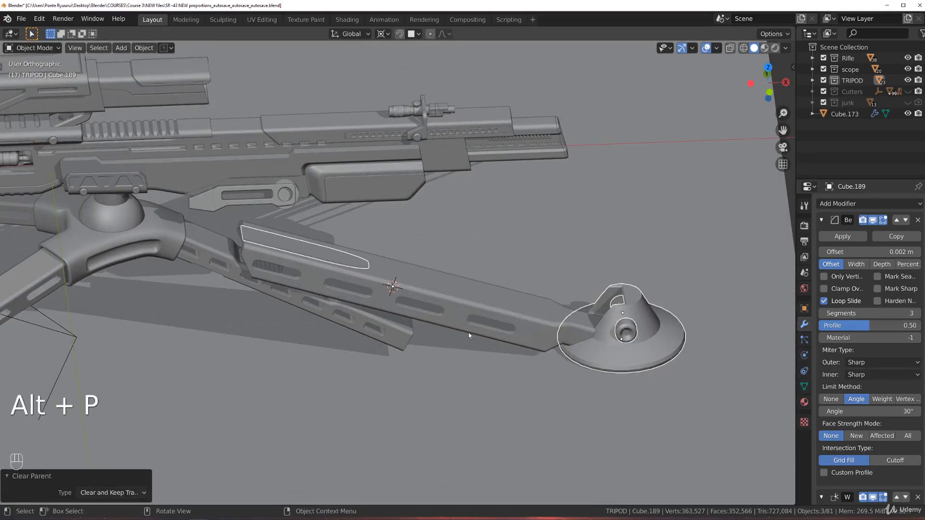
Select the copied leg segment with its rounded inset and rotate both about 8.31° in front view to match the front leg's slope.
key("grave")
left_click(417, 279)
middle_click_drag(362, 246, 348, 273)
left_click(321, 235, "shift")
key("grave")
scroll(436, 253, "up", 2)
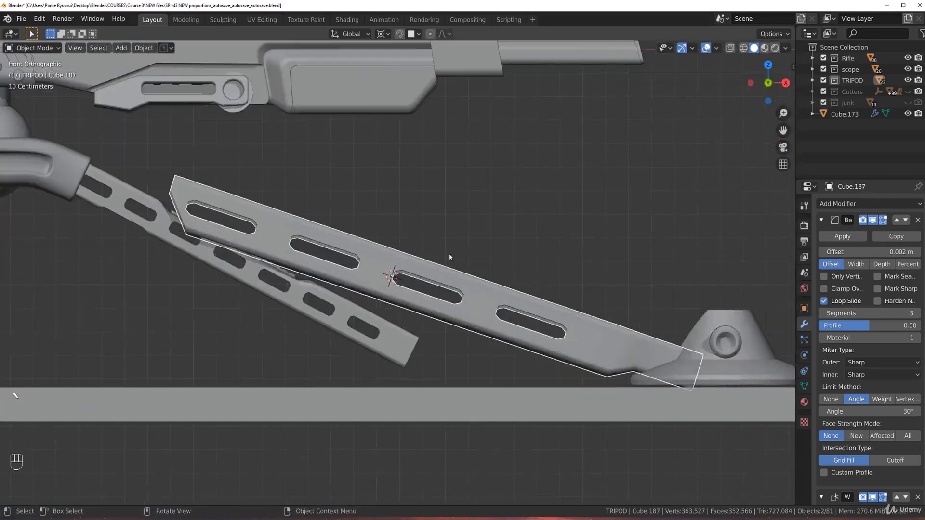
scroll(564, 218, "down", 2)
key("r")
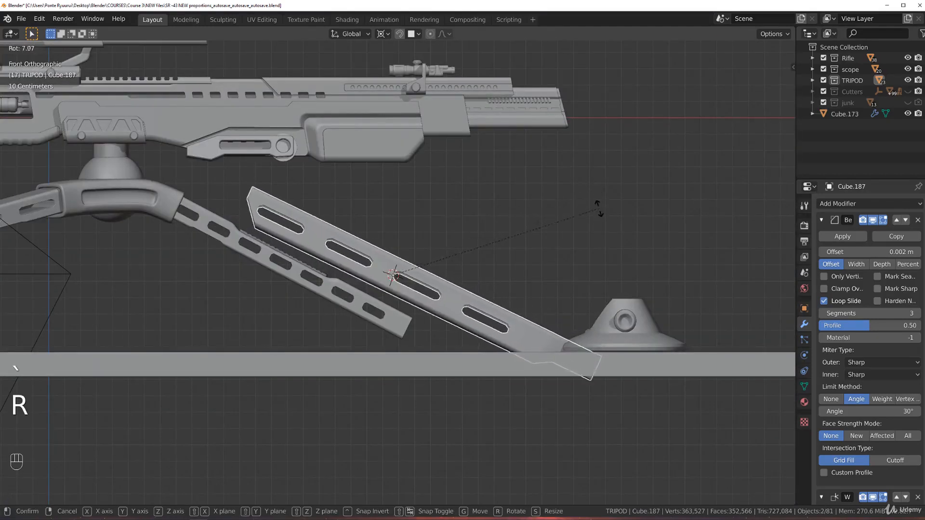
key("shift")
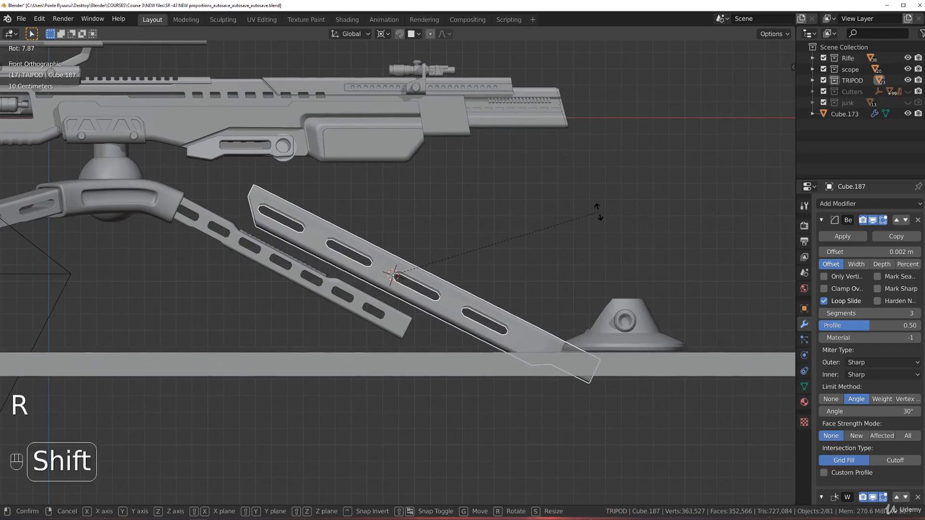
left_click(602, 223)
Scale the copied segment and its inset to about 0.76 and move them over the front leg's remaining segment.
key("s")
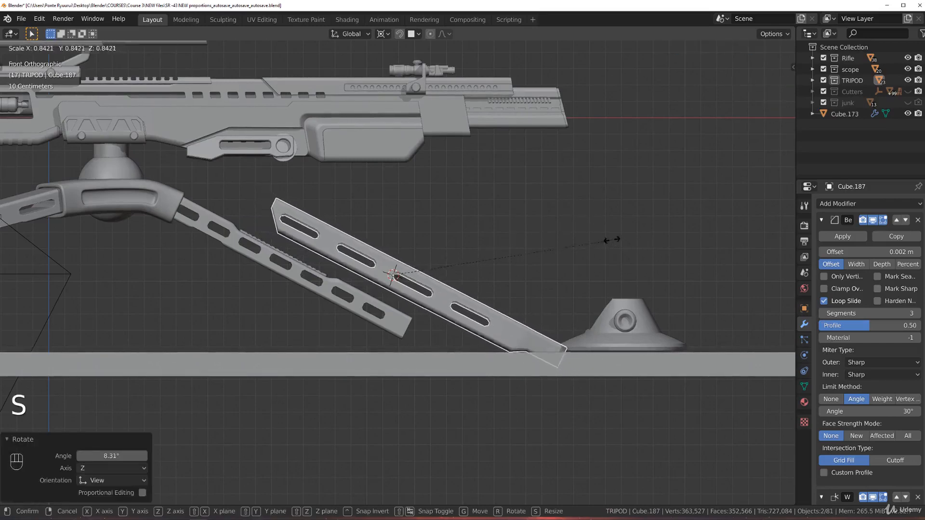
left_click(589, 234)
key("g")
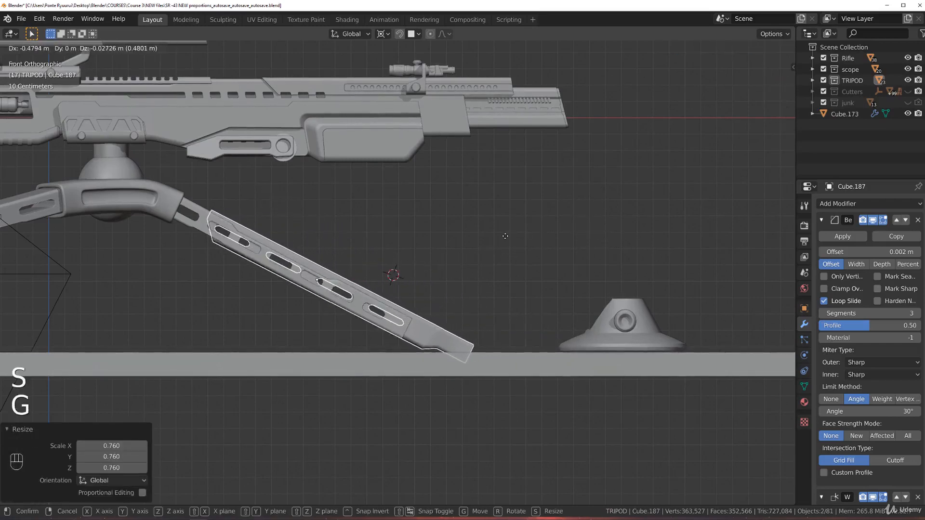
Scale the copied segment and its inset to 0.95 and shift them about -0.124 m in X and 0.038 m in Z.
key("s")
left_click(506, 237)
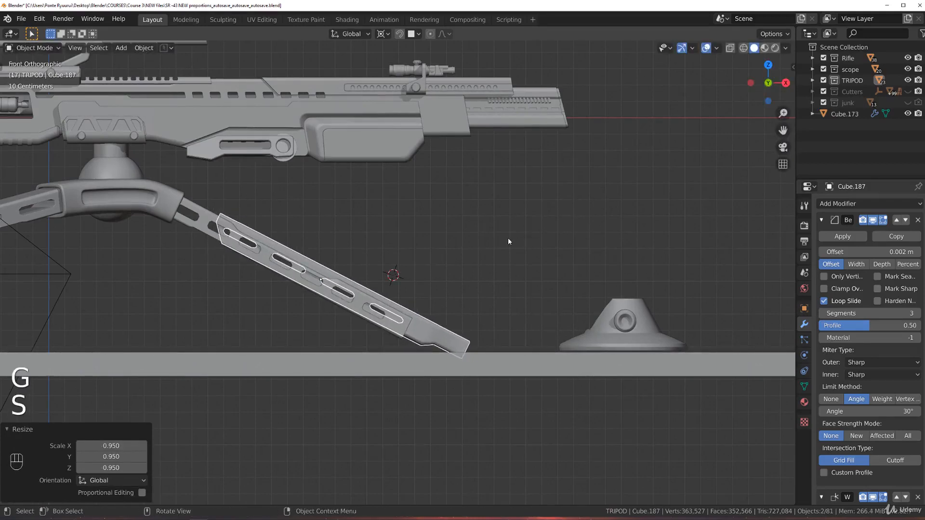
key("g")
key("shift")
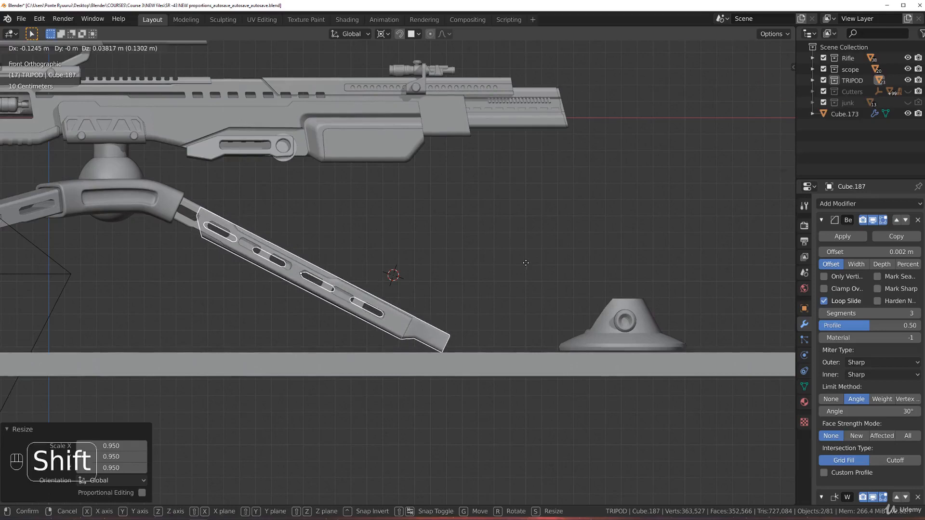
left_click(526, 262)
Add the front leg's remaining segment and the copied foot to the selection and isolate them with the copied segment.
middle_click_drag(526, 263, 403, 291)
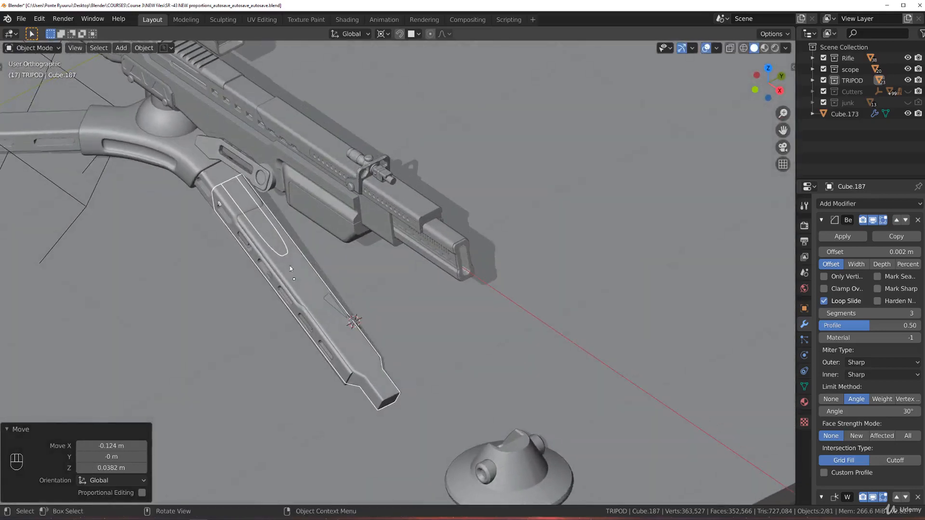
key("shift")
left_click(220, 183, "shift")
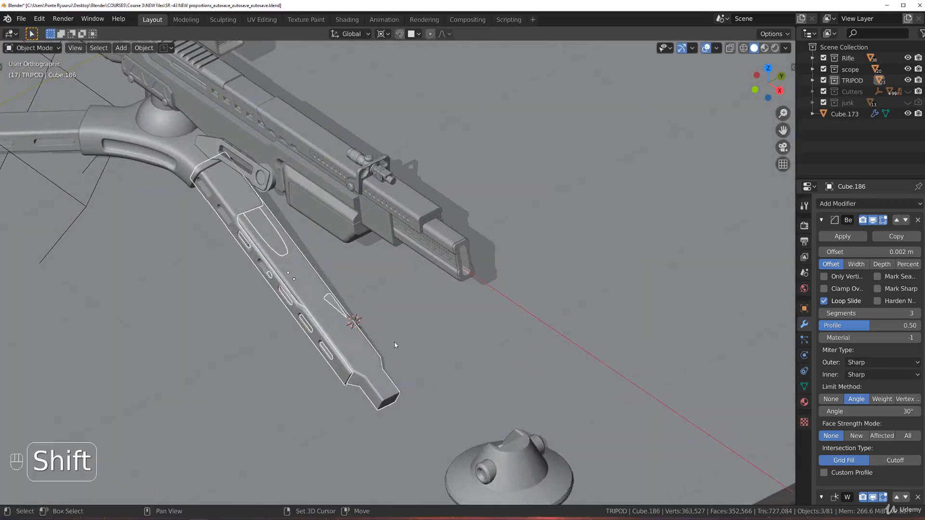
left_click(504, 468, "shift")
key("slash")
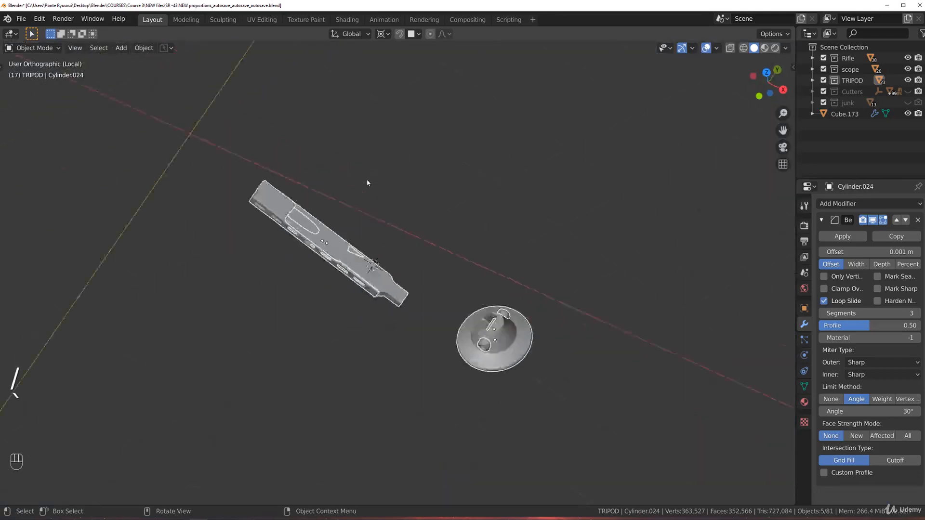
Undo the last four actions.
key("KP_7")
key("ctrl+z")
key("ctrl+z")
key("ctrl+z")
key("ctrl+z")
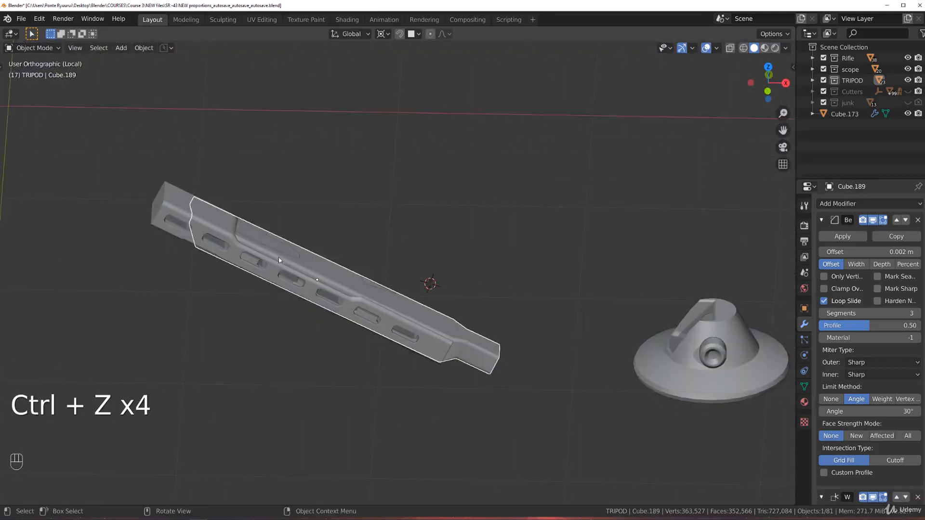
Add the inset to the selected copied segment, scale both to 1.092 along Y and move them -0.00762 m in Y.
left_click(302, 268, "shift")
key("KP_7")
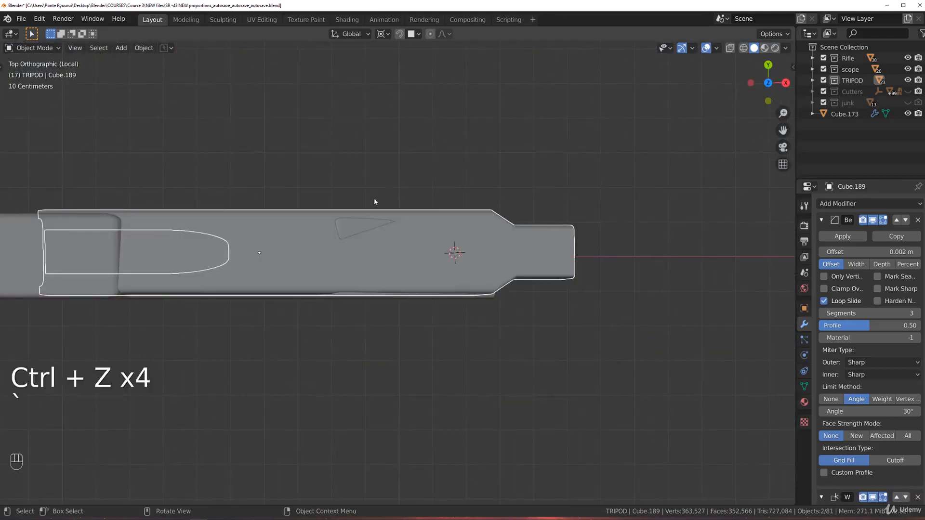
key("s")
key("y")
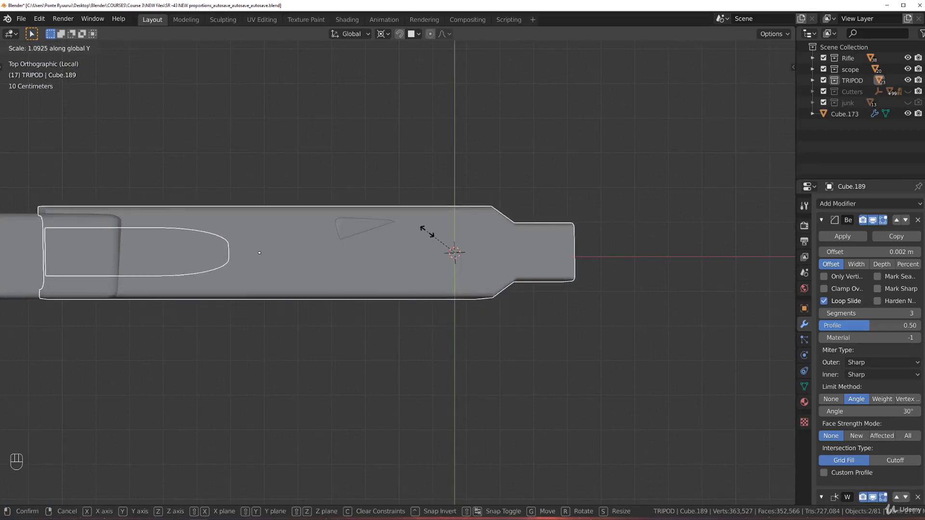
left_click(427, 232)
key("g")
key("y")
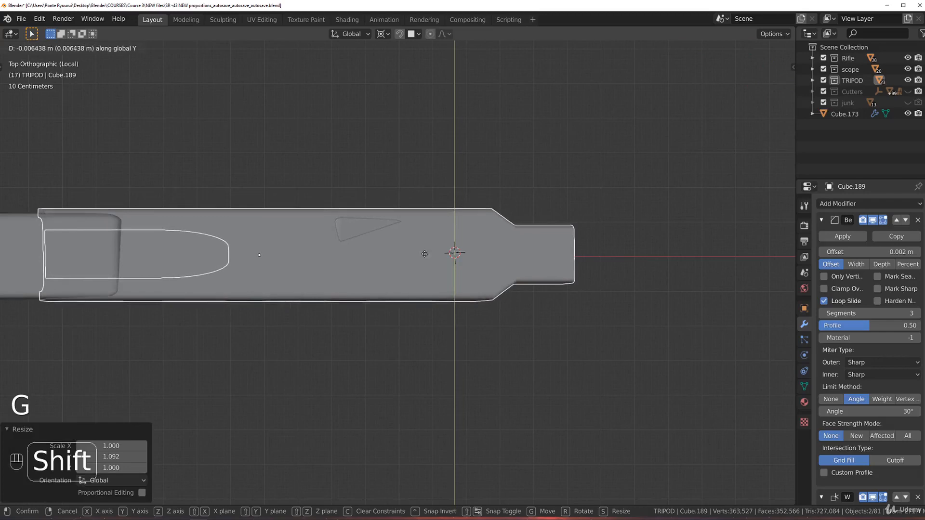
left_click(416, 260)
middle_click_drag(416, 260, 411, 227)
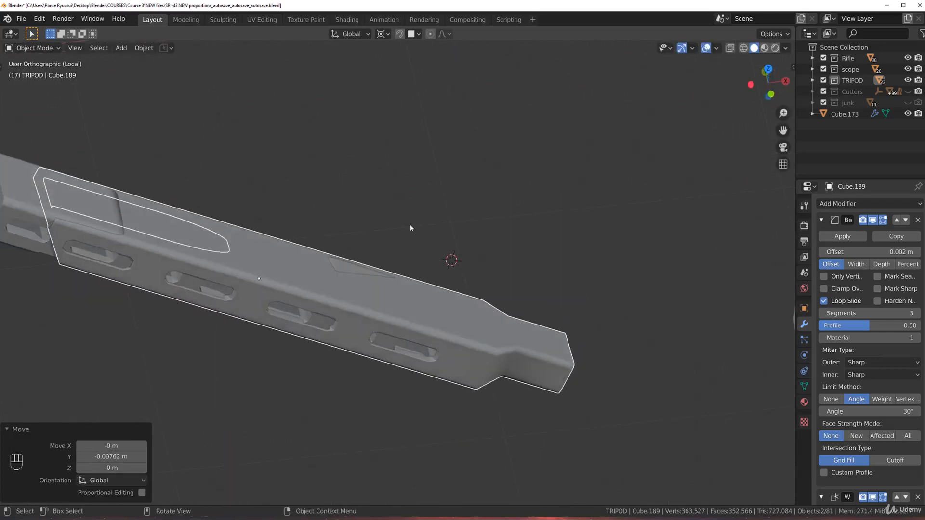
key("s")
key("z")
key("z")
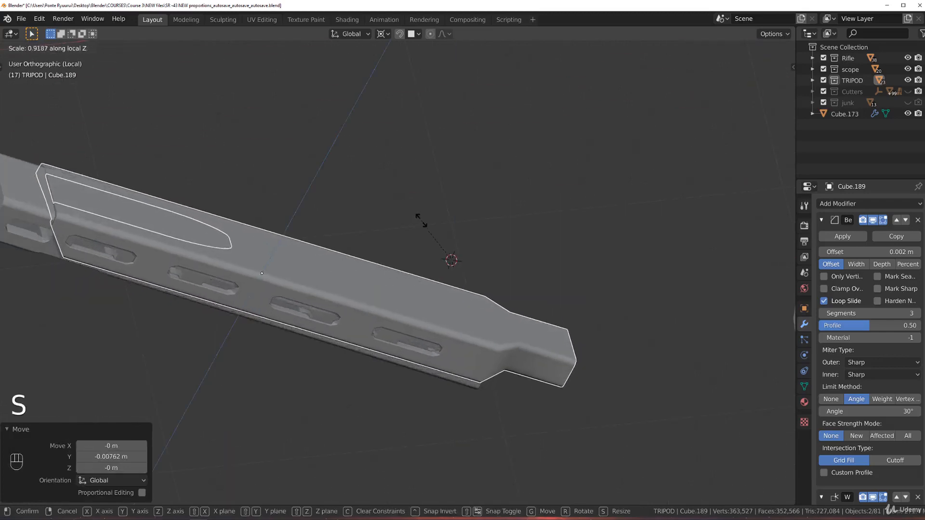
right_click(438, 215)
key("s")
right_click(447, 219)
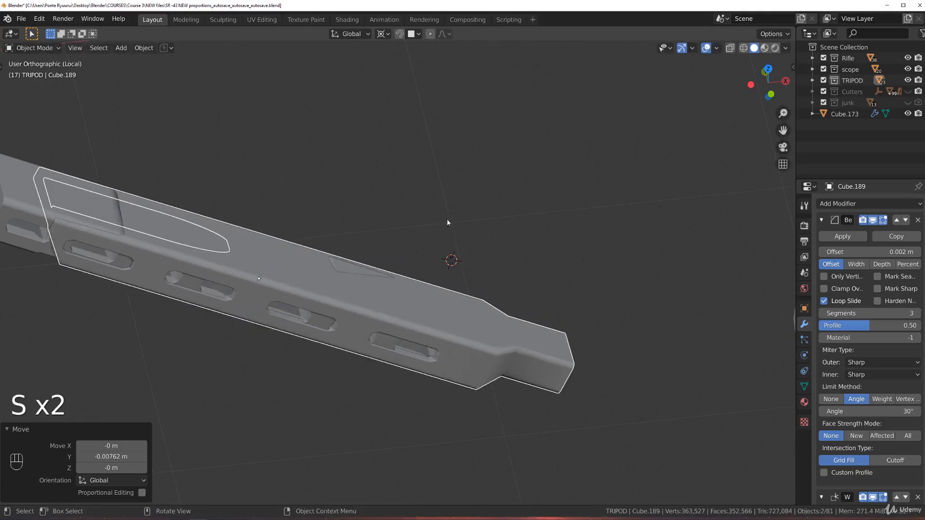
Set the transform pivot to Individual Origins and scale the copied segment and its inset to 1.232 along local Z.
left_click(383, 34)
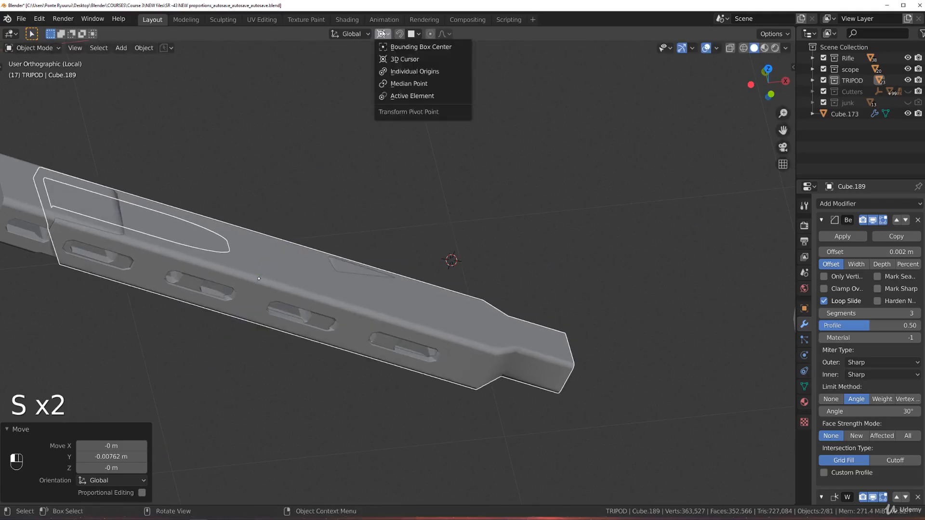
left_click(407, 71)
scroll(411, 195, "down", 3)
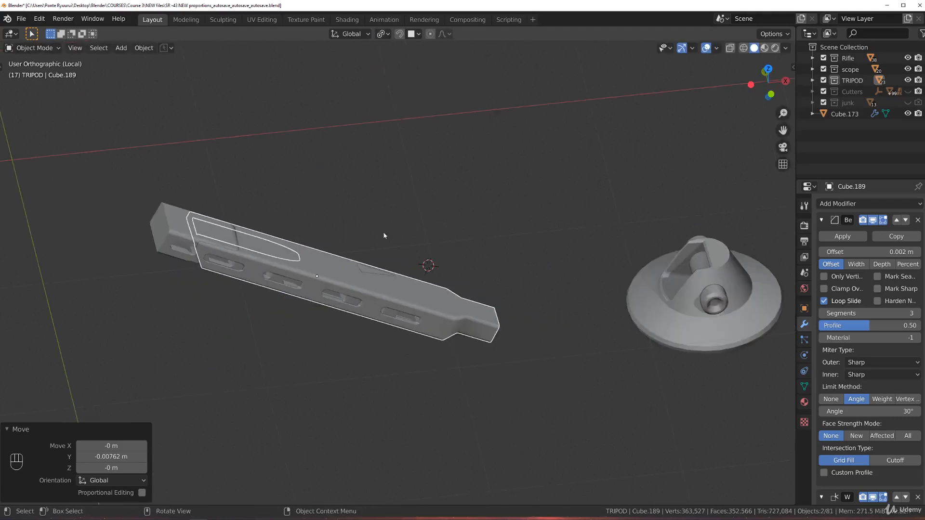
key("s")
key("z")
key("z")
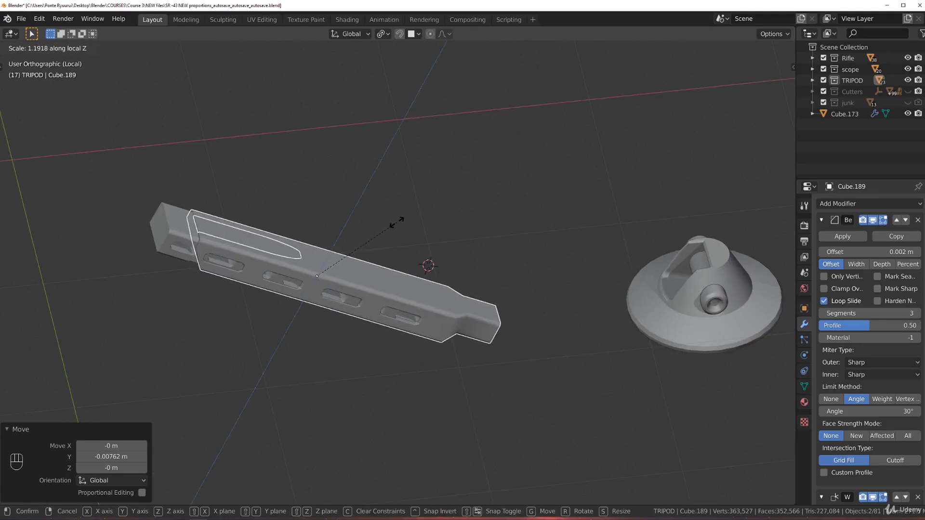
left_click(400, 221)
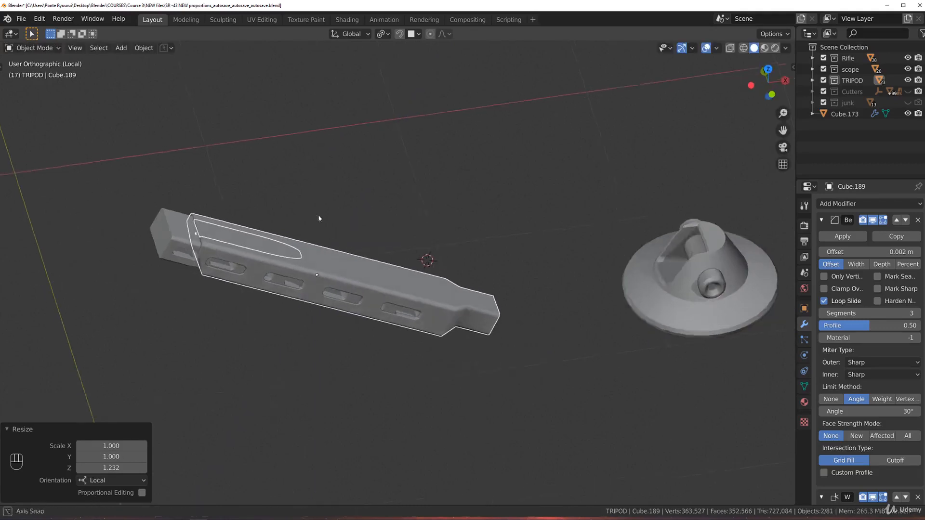
Scale the copied segment and its inset to 1.185 along local Y and 1.180 along local Z.
scroll(337, 227, "up", 6)
middle_click_drag(403, 233, 421, 245)
key("s")
key("y")
key("y")
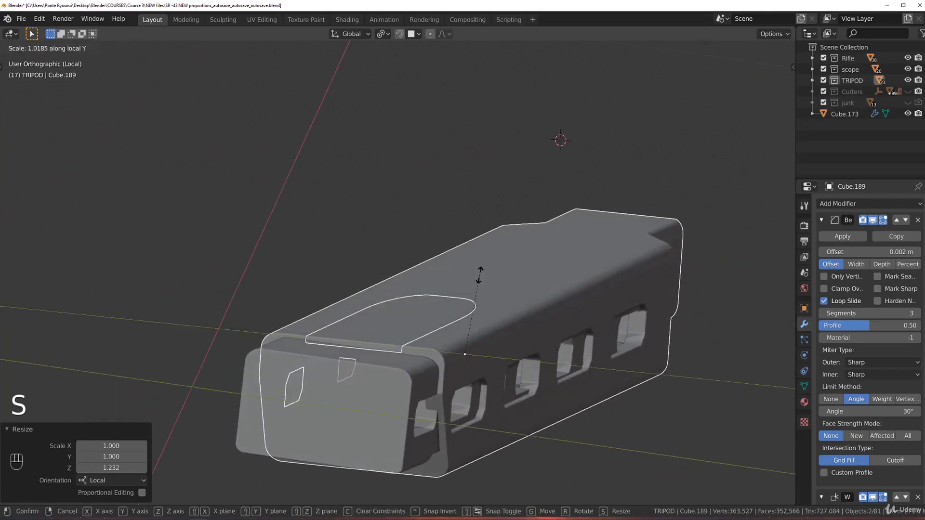
left_click(516, 278)
key("s")
key("z")
key("z")
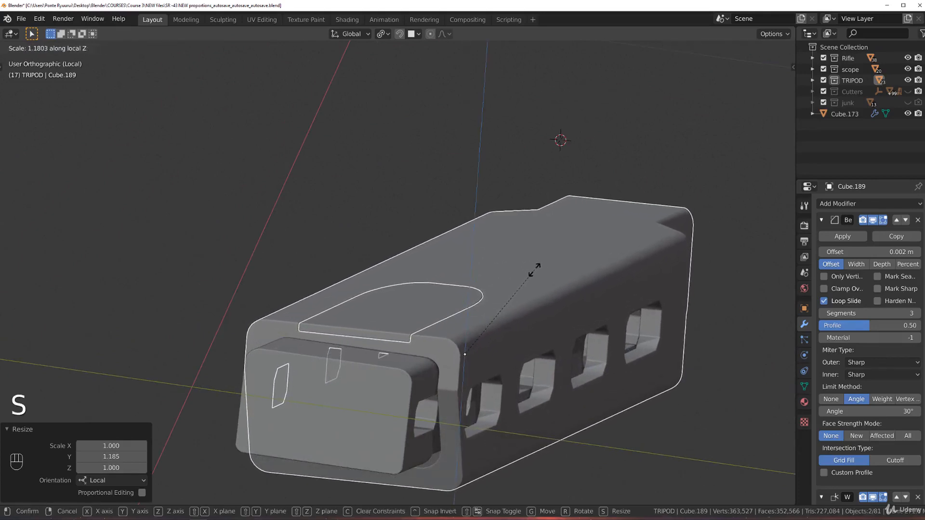
left_click(534, 270)
Leave the isolated view of the leg parts and frame the whole front leg in the front view.
scroll(506, 258, "down", 3)
middle_click_drag(485, 247, 417, 234)
scroll(424, 226, "down", 6)
key("grave")
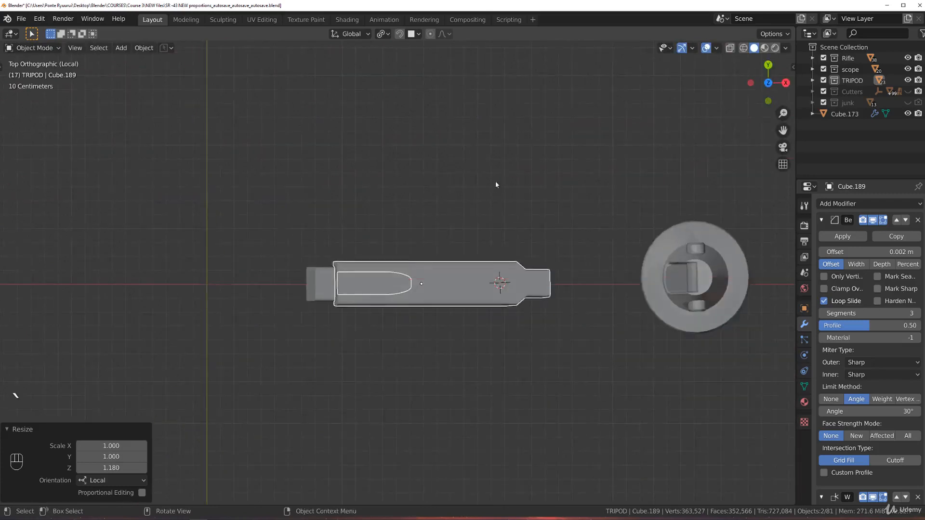
key("grave")
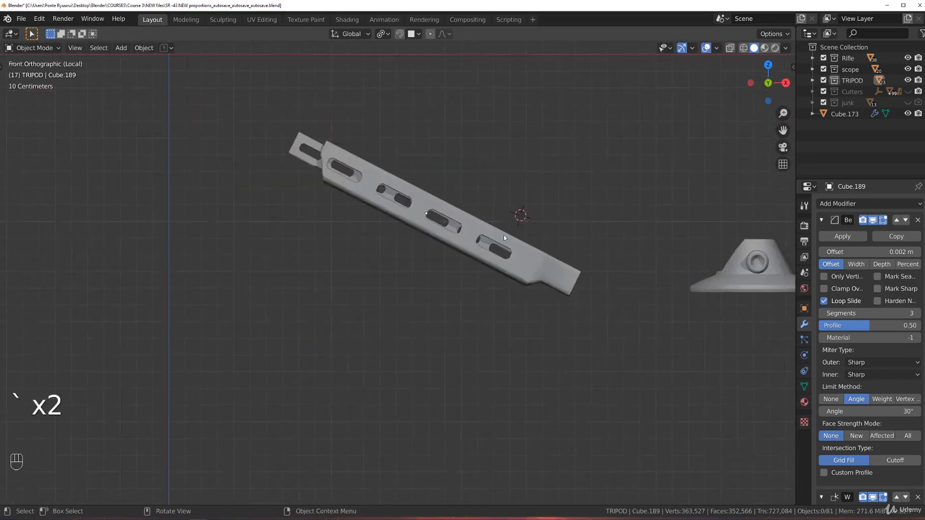
key("KP_Divide")
middle_click_drag(351, 279, 390, 169, "shift")
scroll(387, 200, "up", 4)
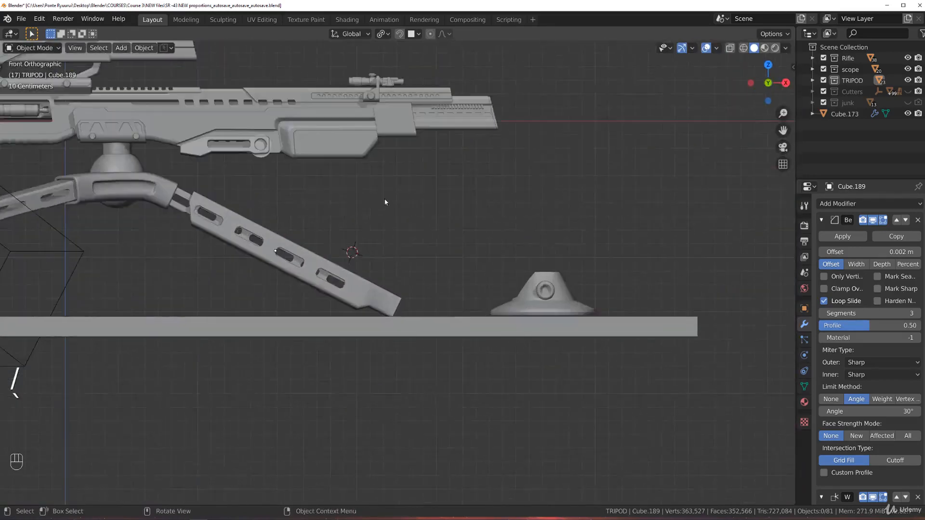
middle_click_drag(293, 269, 393, 285, "shift")
scroll(393, 285, "up", 2)
left_click(501, 315)
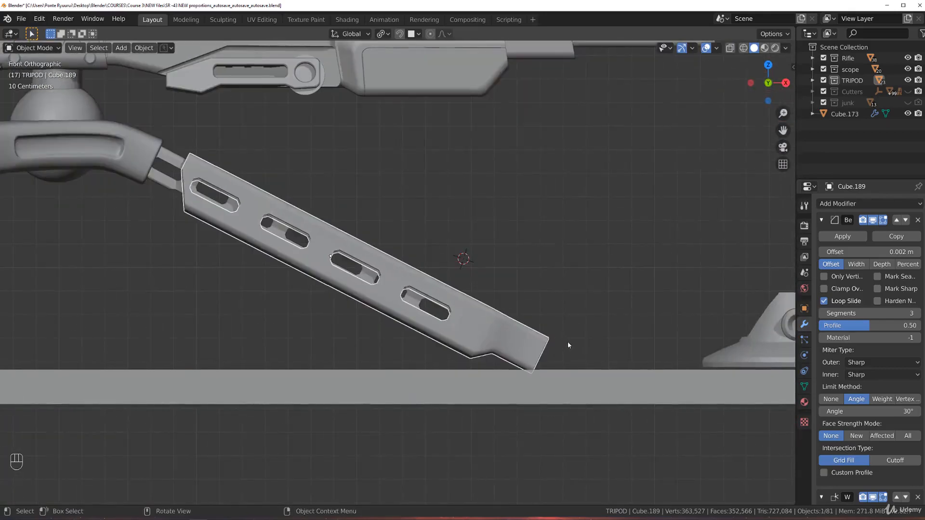
key("s")
key("y")
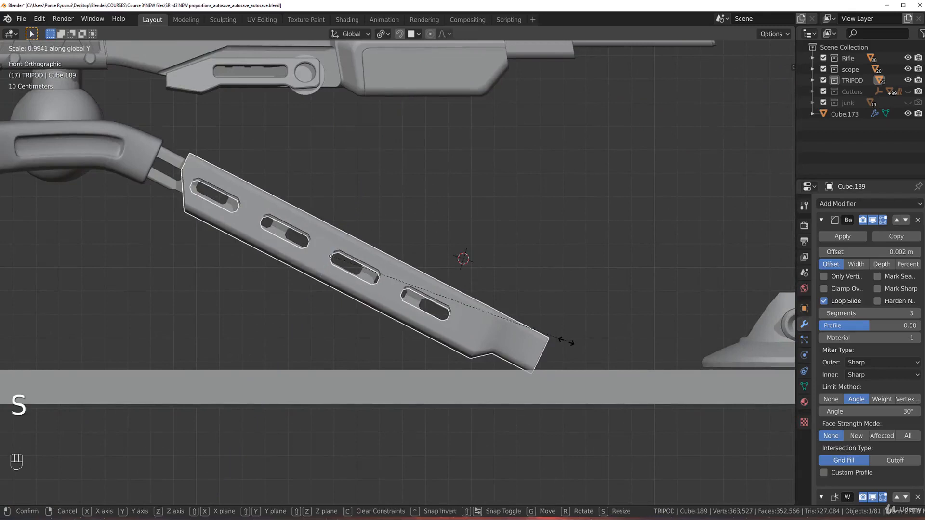
key("x")
key("x")
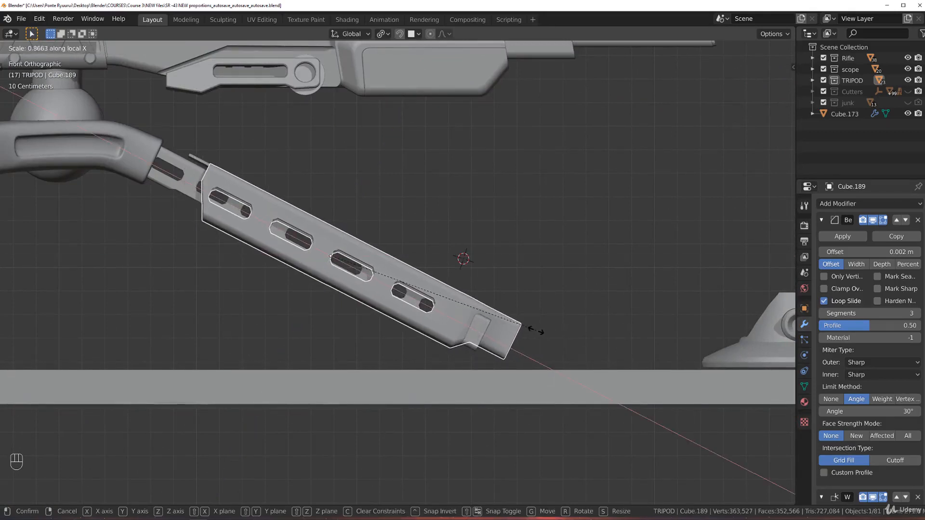
left_click(536, 331)
Select the copied segment together with its inset and scale both to 0.890 along local X.
middle_click_drag(274, 265, 245, 210)
key("grave")
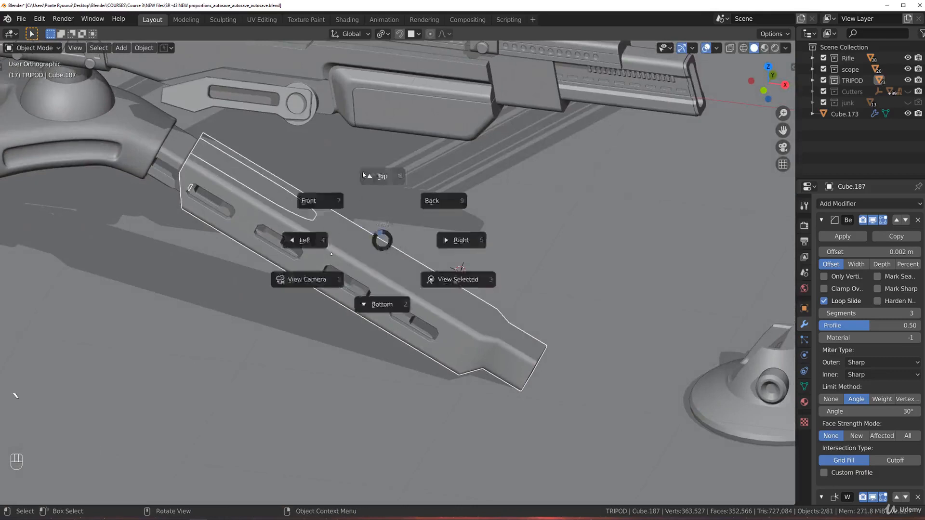
key("grave")
key("s")
key("x")
key("x")
left_click(514, 234)
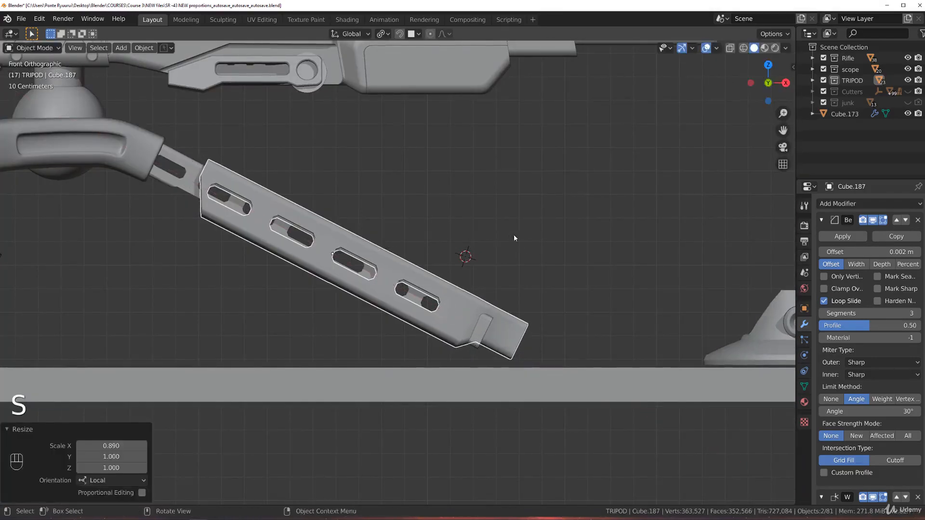
Slide the segment and inset along local X toward the leg's upper joint, about -0.081 m in X and 0.041 m in Z.
key("g")
key("x")
key("x")
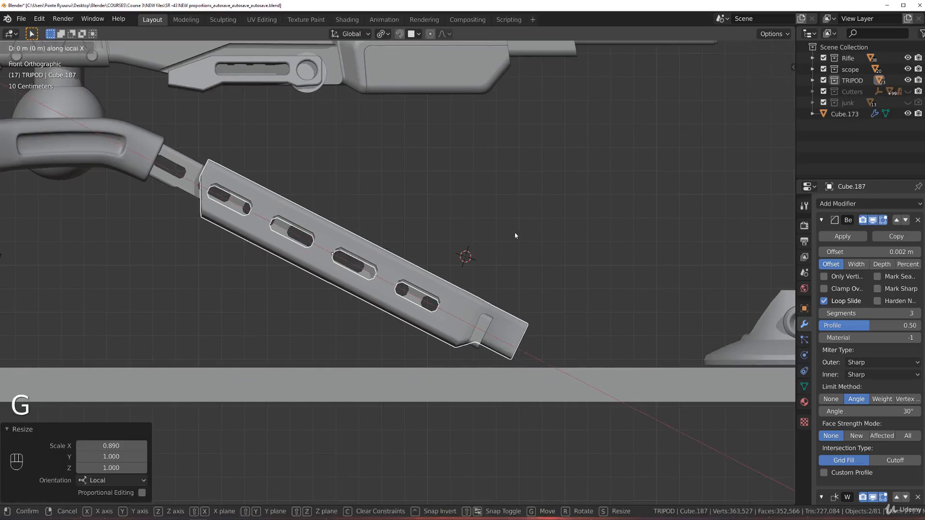
left_click(498, 223)
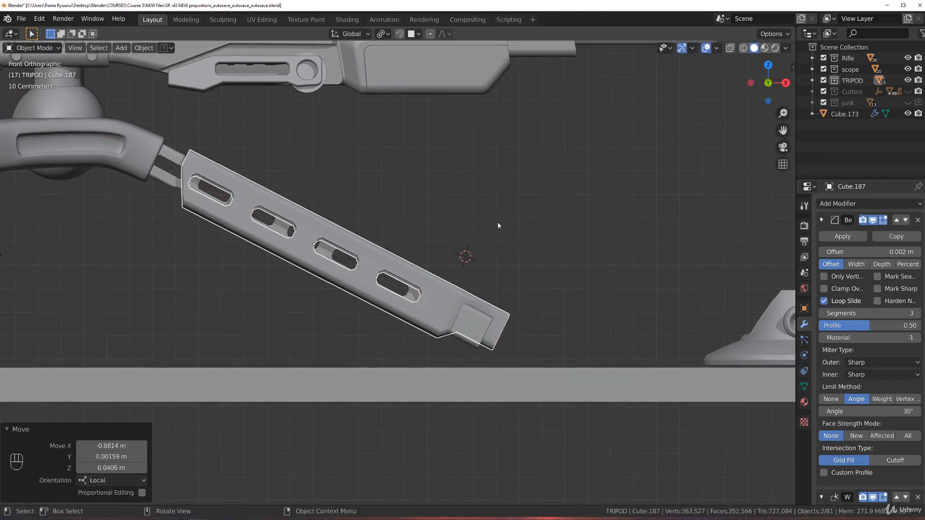
Isolate the front leg's inner segment and add a cube rotated 30° in the front view.
left_click(466, 331)
key("slash")
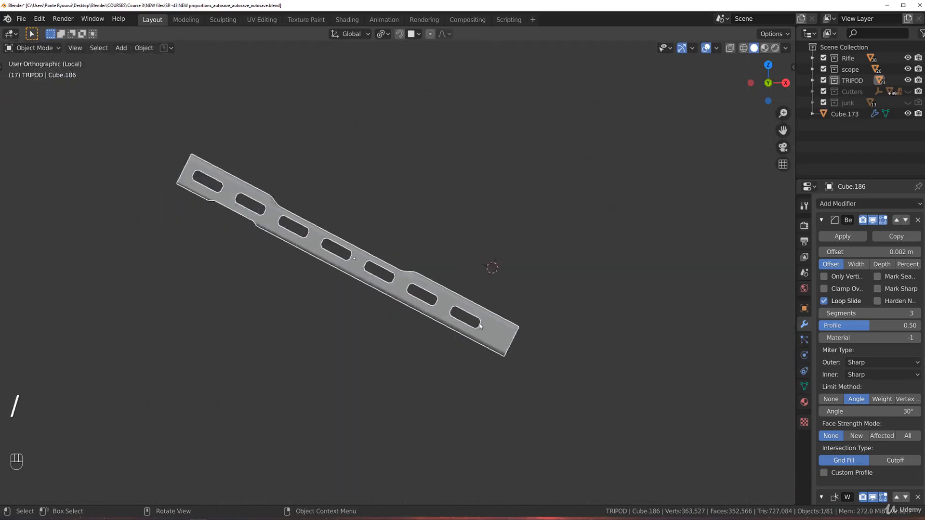
key("shift+a")
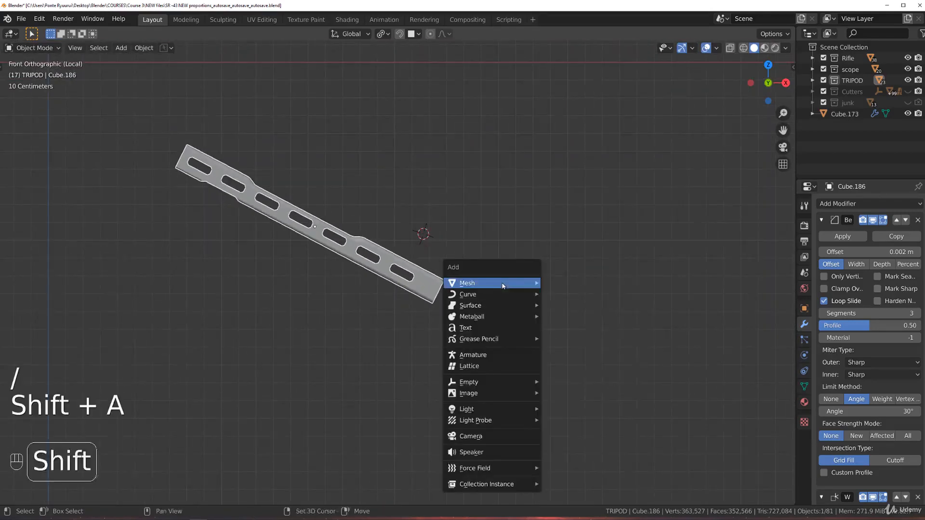
mouse_move(504, 285)
left_click(560, 321)
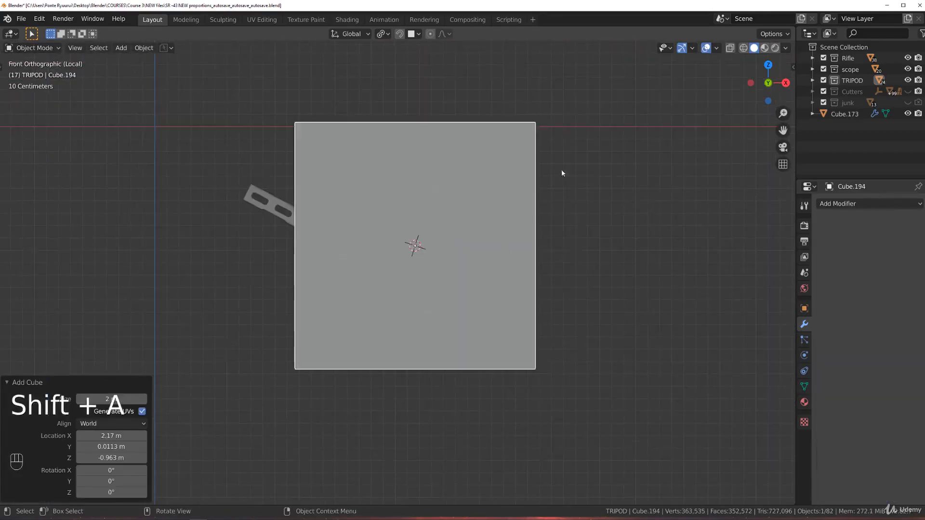
key("r")
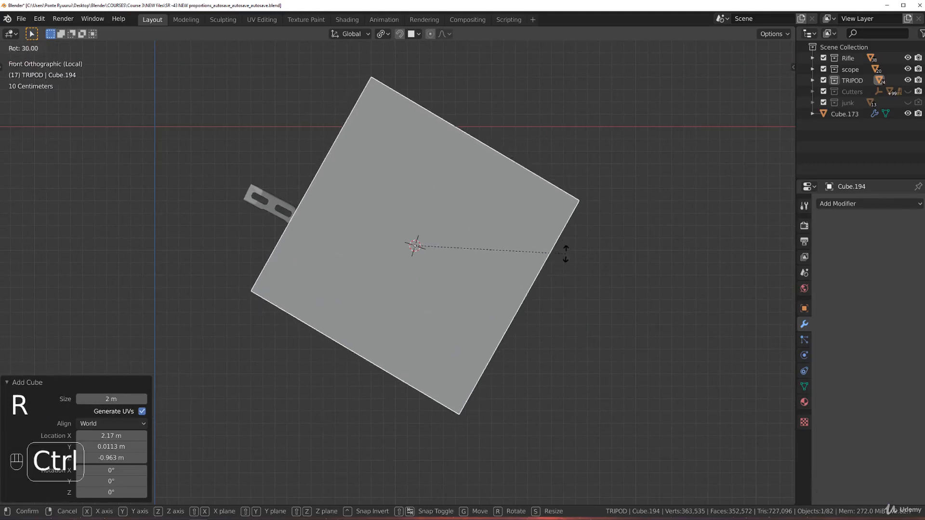
left_click(565, 250, "ctrl")
Move the cube about 0.679 m in X and -0.658 m in Z to the segment's lower end and rotate it -2.57°.
key("g")
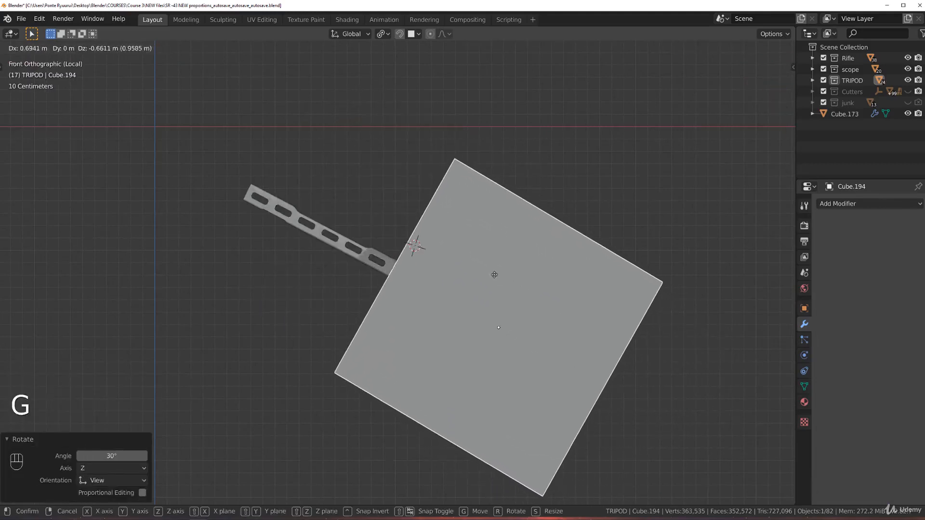
left_click(490, 272)
scroll(530, 188, "up", 4)
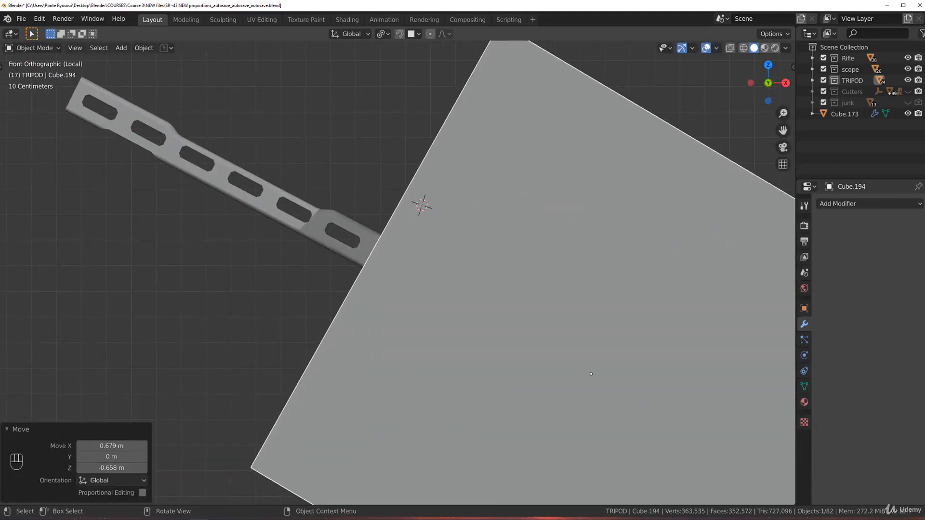
key("r")
left_click(546, 159)
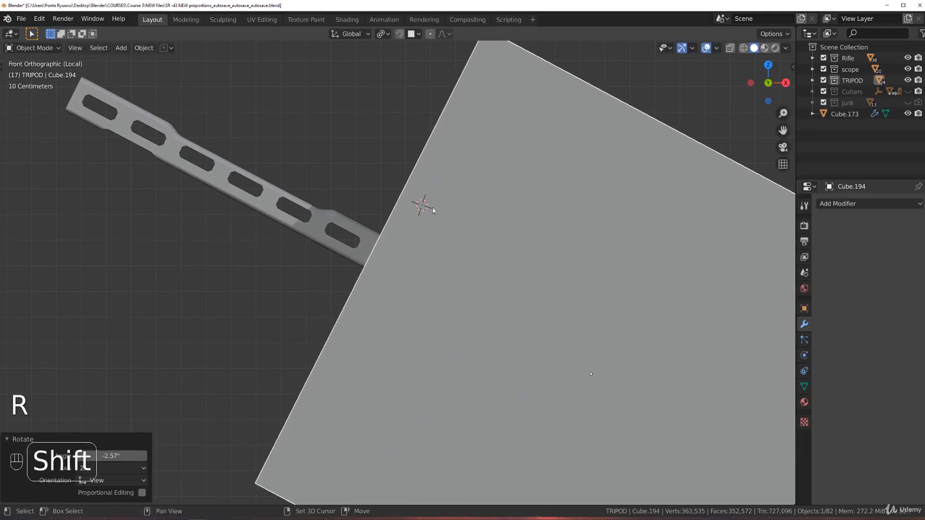
Subtract the cube from the inner segment and apply the Boolean difference ahead of its Bevel modifier.
left_click(379, 250, "shift")
key("ctrl+KP_Subtract")
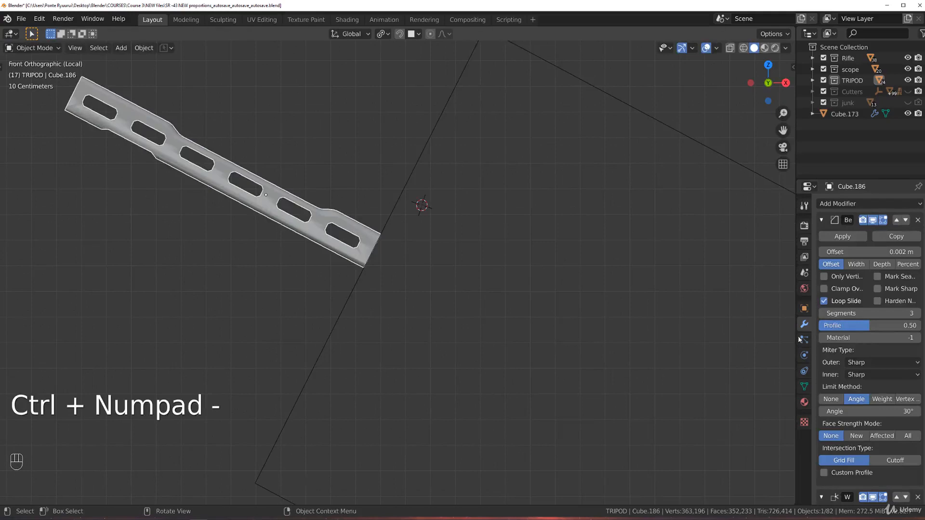
scroll(868, 338, "down", 8)
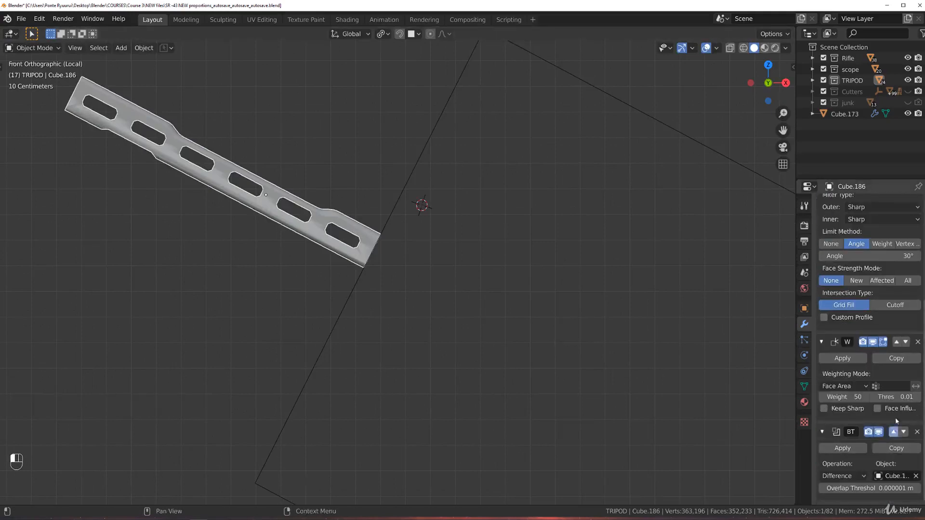
left_click(894, 431)
left_click(895, 342)
scroll(853, 241, "up", 8)
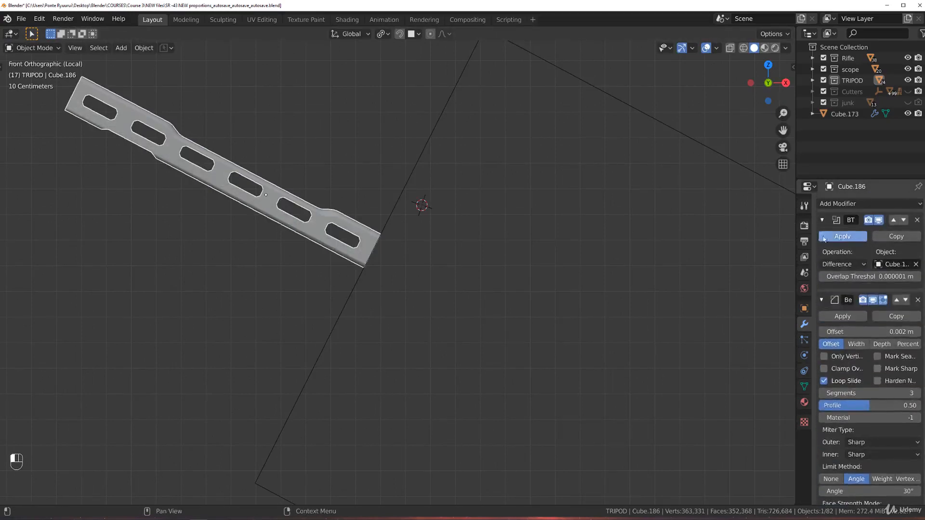
left_click(843, 236)
Leave the isolated view and move the copied foot and its pin about -1.322 m in X to the leg's lower end.
key("KP_Divide")
left_click(459, 272)
scroll(616, 300, "down", 2)
left_click(674, 307)
left_click(665, 289, "shift")
key("g")
key("x")
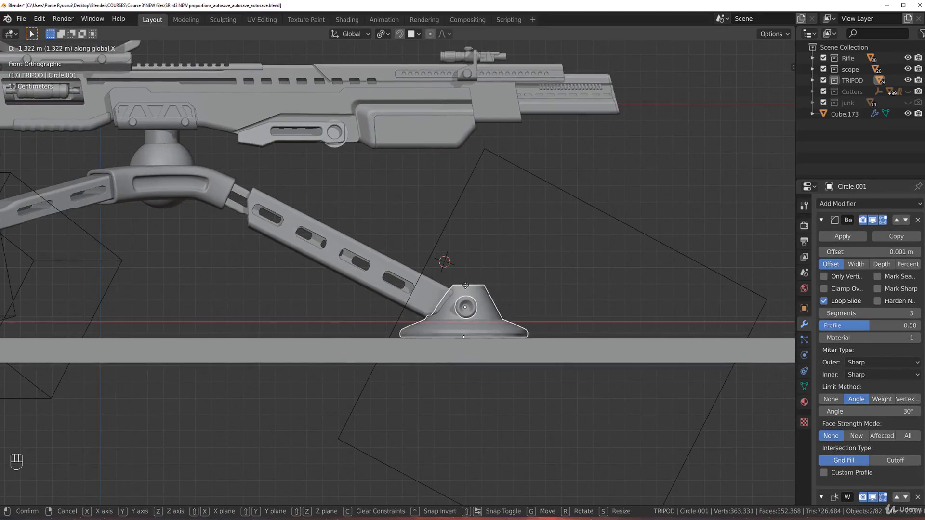
left_click(466, 285)
Move the front leg's outer and inner segments about 0.068 m along local X, away from the foot.
left_click(386, 238)
middle_click_drag(386, 238, 344, 224)
key("shift")
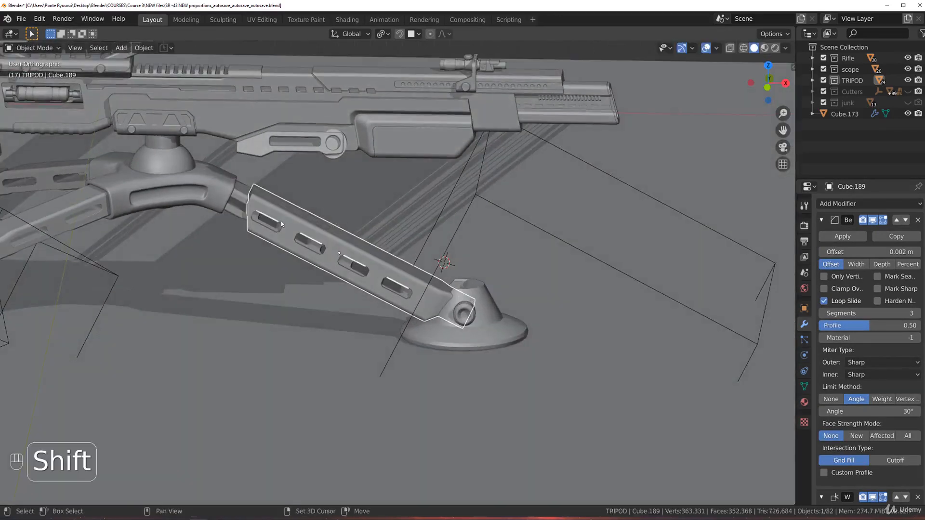
key("grave")
scroll(433, 236, "up", 1)
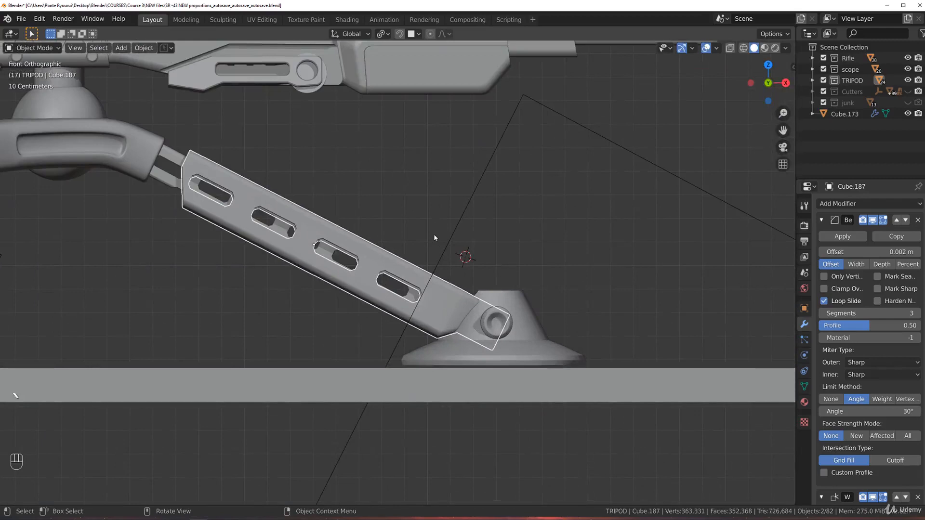
key("g")
key("x")
key("x")
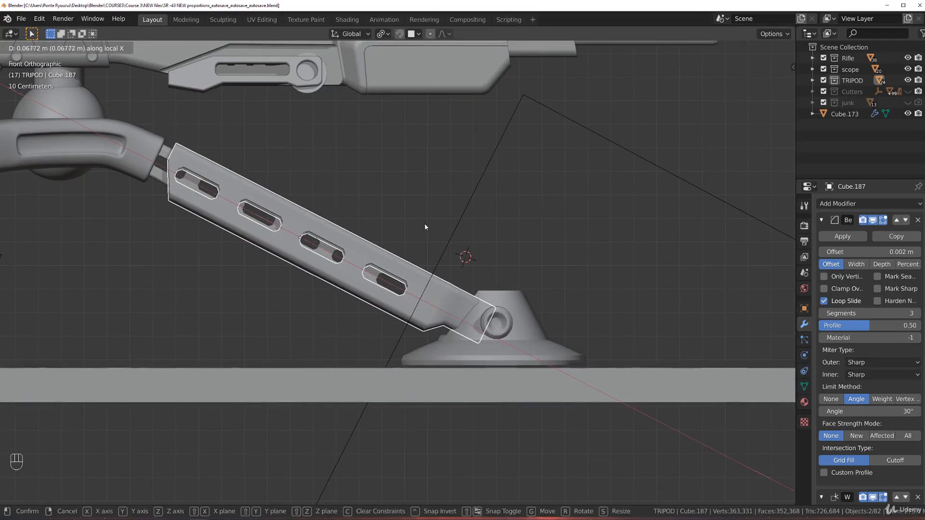
left_click(426, 227)
Isolate the front foot, its pin and the adjoining leg segment, and show them in an orthographic top view.
middle_click_drag(426, 224, 485, 286)
left_click(543, 213)
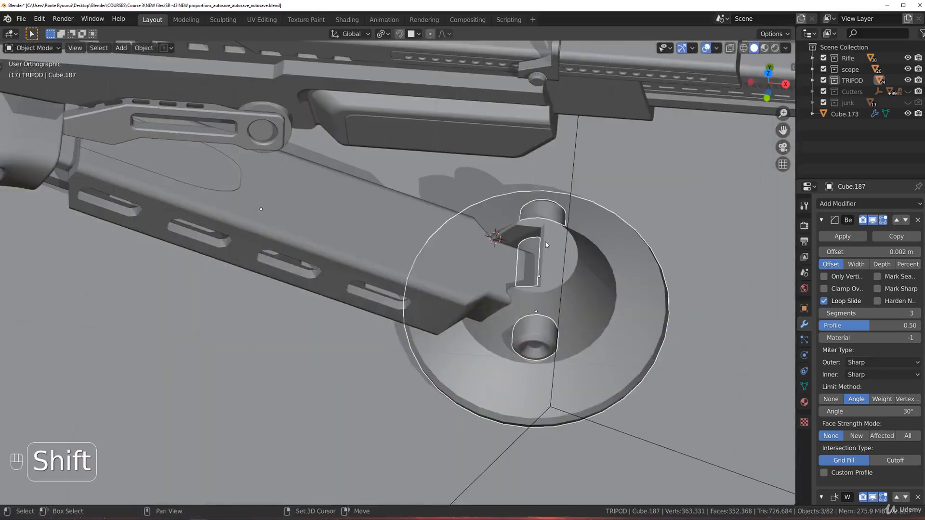
left_click(472, 256, "shift")
left_click(458, 268, "shift")
key("KP_Divide")
key("grave")
scroll(533, 242, "up", 3)
middle_click_drag(515, 247, 335, 181, "shift")
key("KP_5")
key("KP_5")
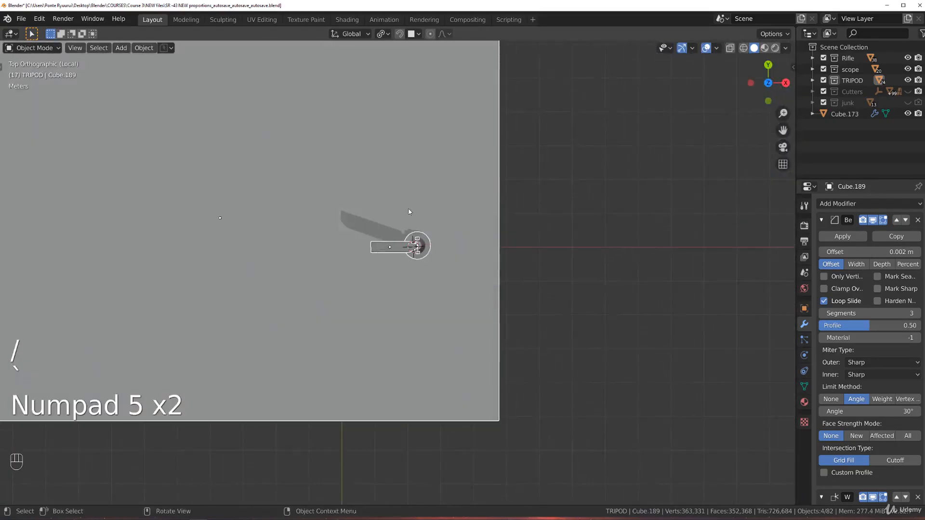
Move the front foot and its pin -0.0406 m in Y to line up with the leg's centreline.
scroll(409, 212, "up", 8)
left_click(418, 240)
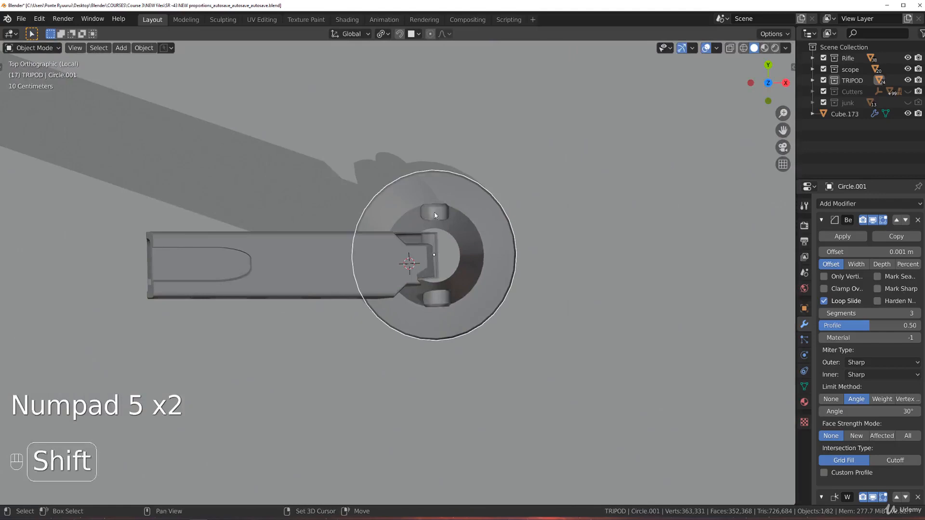
left_click(430, 256, "shift")
key("g")
key("x")
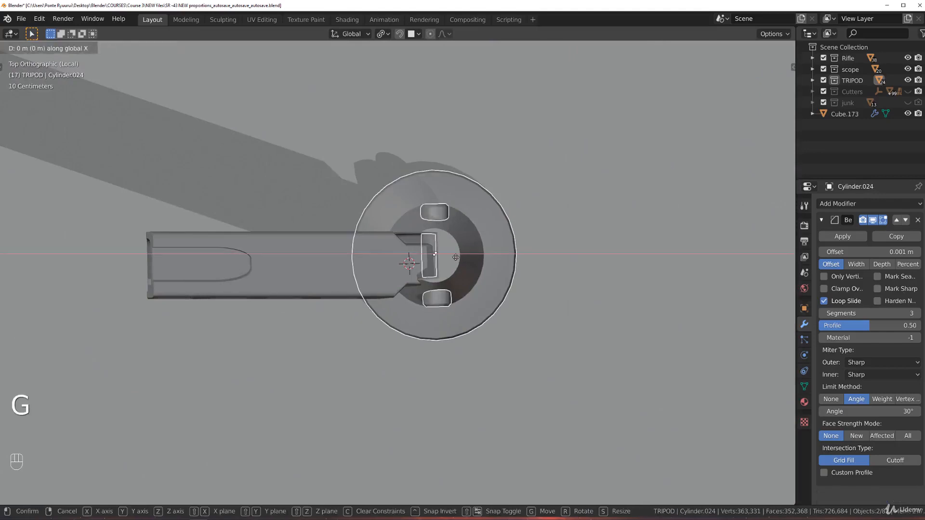
key("y")
key("shift")
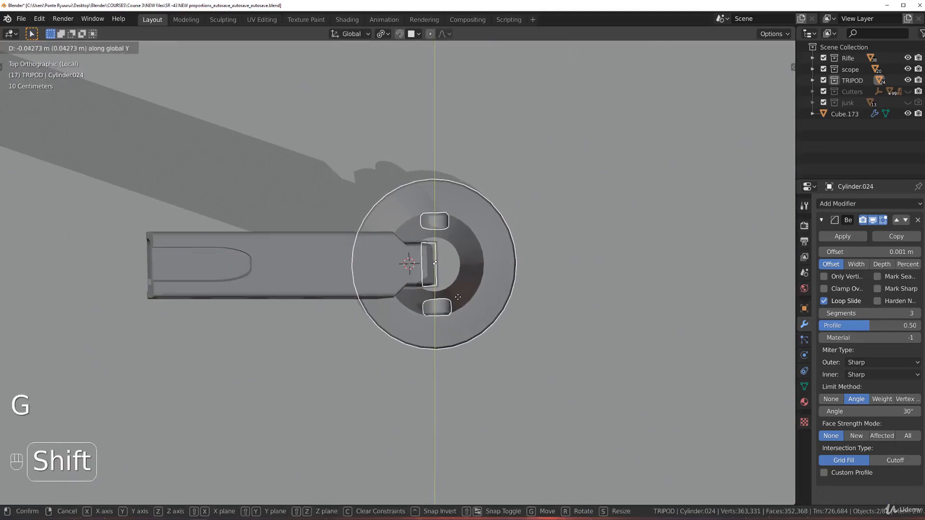
left_click(458, 292)
Nudge the foot and pin slightly further along Y to centre them precisely on the leg's end.
scroll(458, 292, "up", 6)
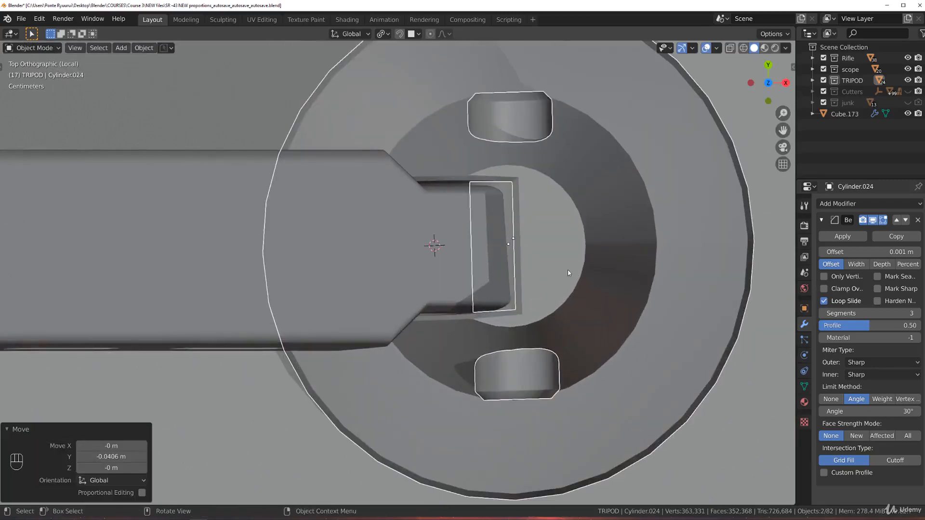
key("g")
key("y")
key("shift")
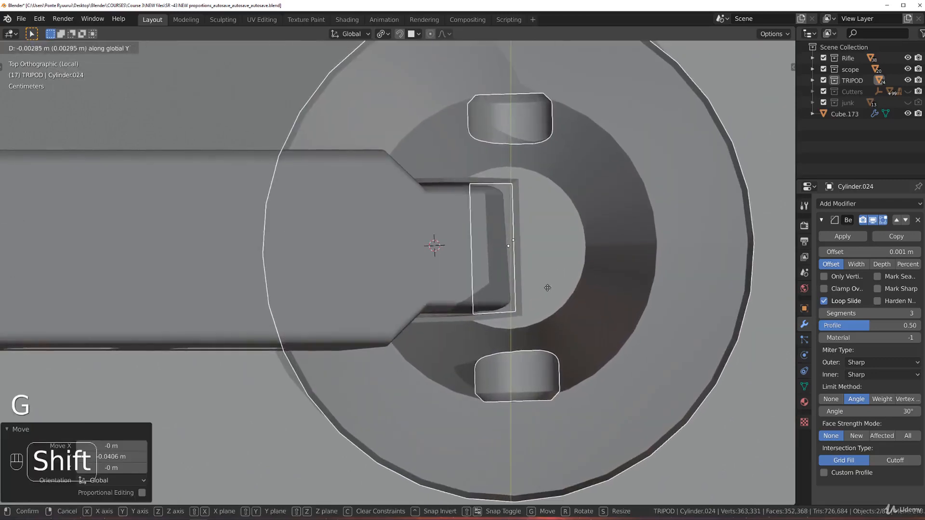
left_click(542, 275)
Leave the isolated view and raise the ground slab 0.00664 m in Z.
key("KP_Divide")
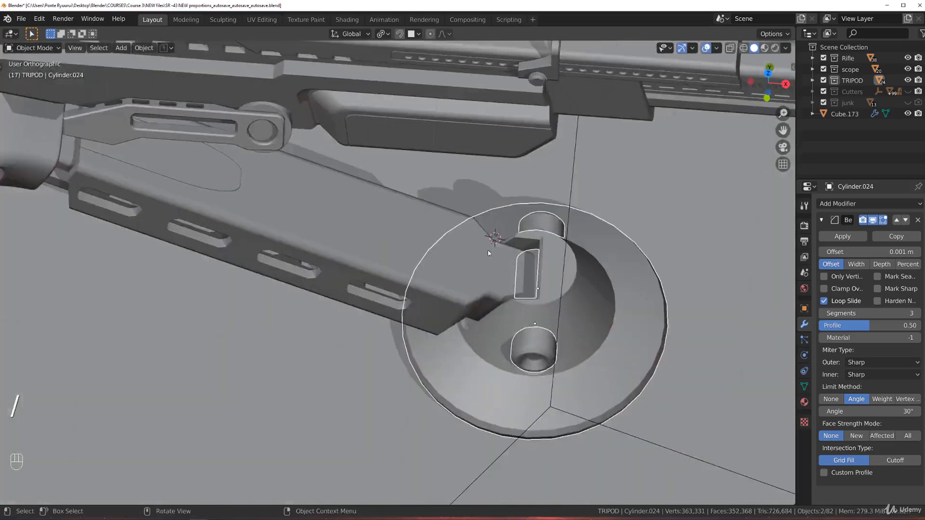
left_click(578, 212)
scroll(579, 212, "down", 6)
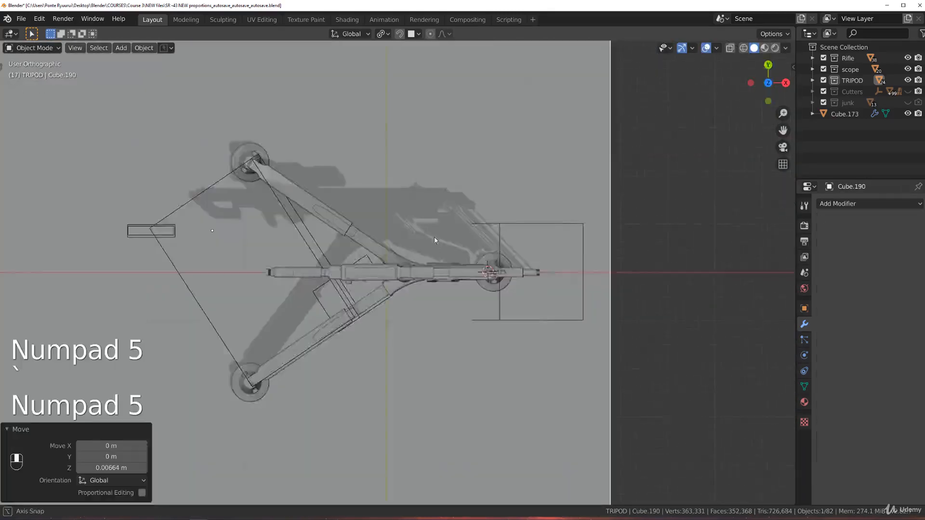
middle_click_drag(339, 295, 330, 241)
Move the two cutter cubes around the rear leg to the Cutters collection.
left_click(338, 242)
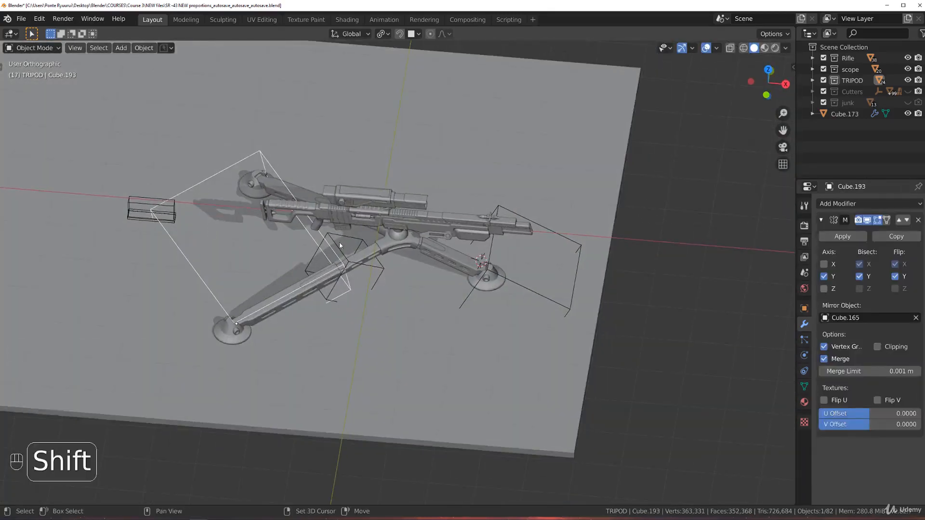
left_click(337, 240, "shift")
left_click(331, 239, "shift")
left_click(328, 238, "shift")
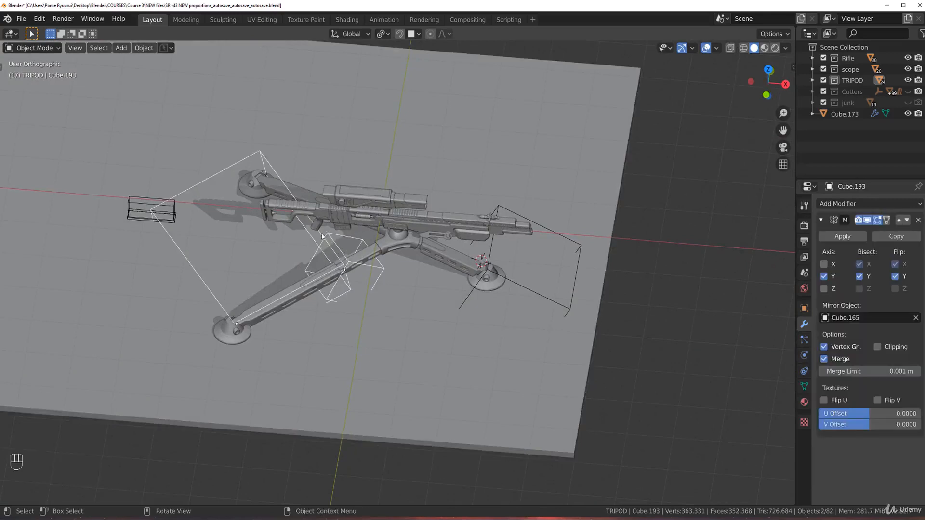
key("m")
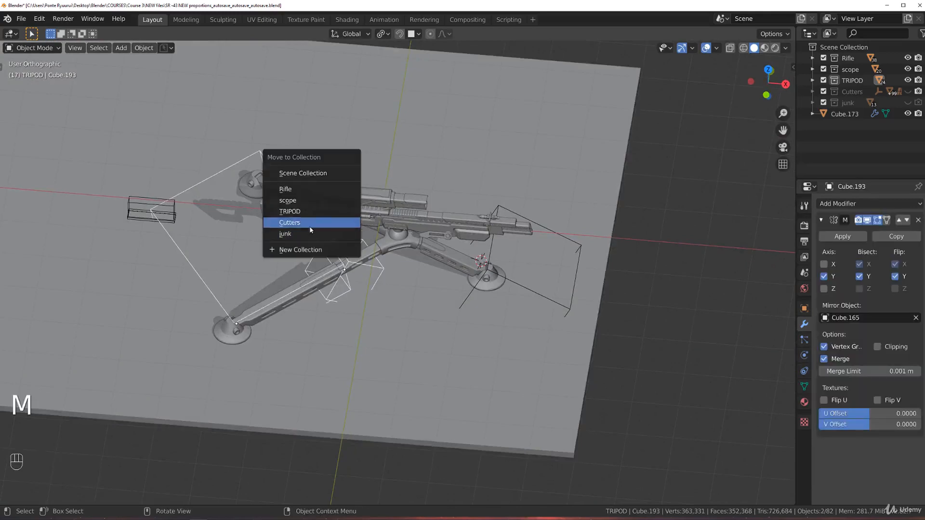
left_click(314, 223)
Move the remaining cutter boxes behind the stock and around the front foot to the Cutters collection.
left_click(162, 207)
key("m")
left_click(164, 208)
left_click(167, 212)
key("m")
left_click(166, 212)
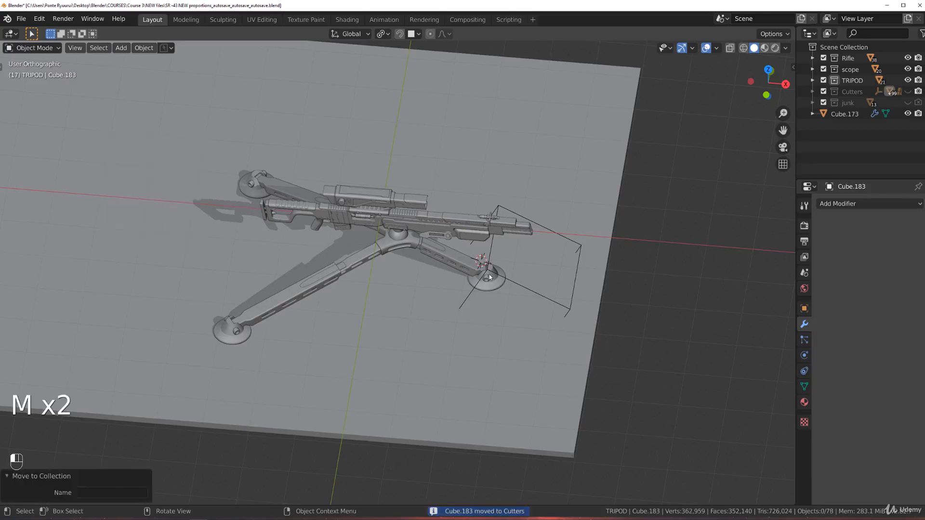
left_click(489, 278)
left_click(489, 276)
key("m")
left_click(488, 276)
Examine the assembled rifle and tripod in the front view and at an angle, checking the legs, ball joint and feet.
key("grave")
left_click(383, 207)
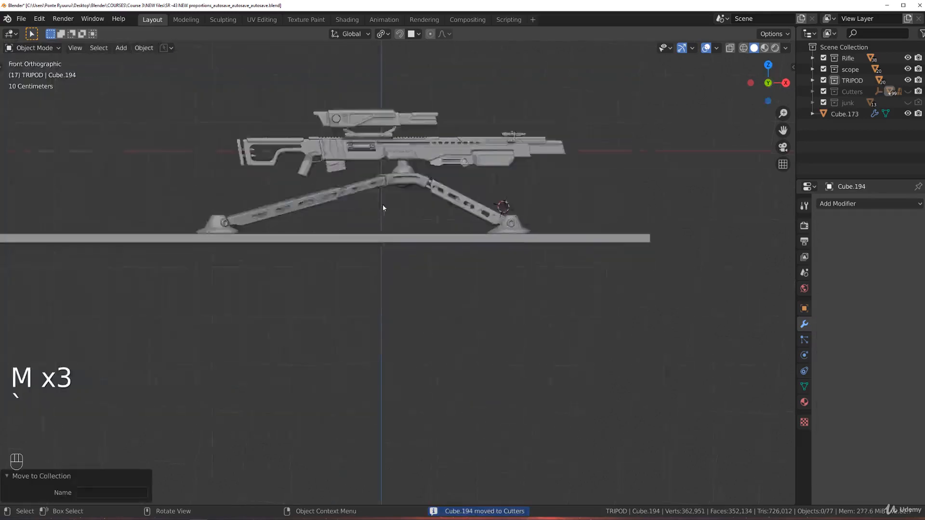
scroll(383, 208, "up", 3)
scroll(440, 272, "up", 2)
middle_click_drag(456, 159, 41, 264, "shift")
scroll(440, 272, "down", 2)
scroll(476, 283, "up", 4)
scroll(267, 284, "up", 3)
middle_click_drag(293, 282, 318, 314)
key("grave")
scroll(303, 289, "up", 2)
middle_click_drag(270, 260, 409, 280, "shift")
scroll(413, 254, "down", 3)
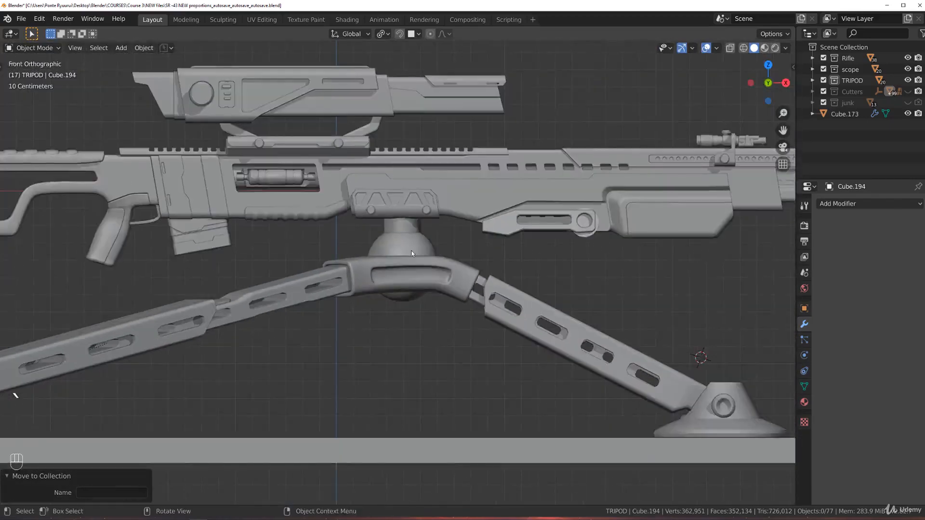
scroll(412, 253, "down", 3)
scroll(412, 235, "up", 3)
mouse_move(412, 234)
middle_mouse_down()
mouse_move(412, 253)
mouse_move(394, 250)
mouse_move(400, 240)
middle_mouse_up()
scroll(403, 237, "down", 2)
key("grave")
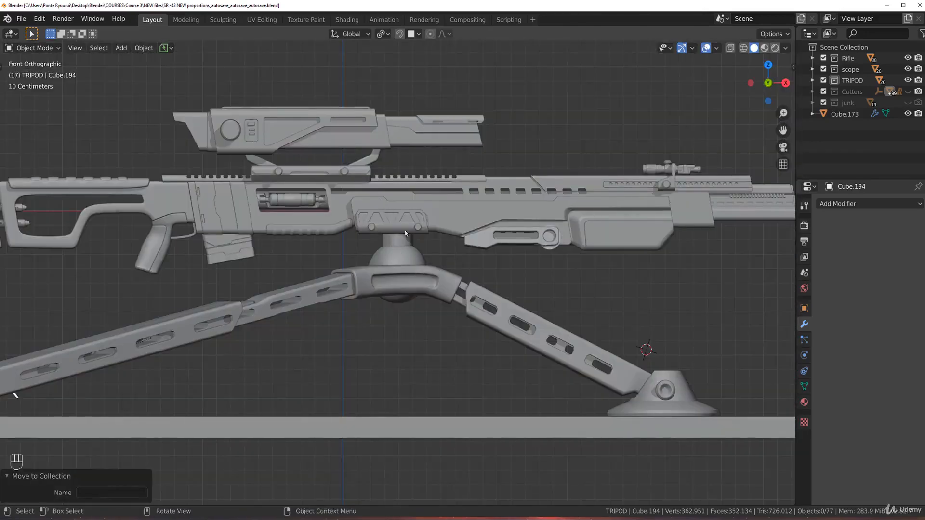
scroll(392, 271, "down", 1)
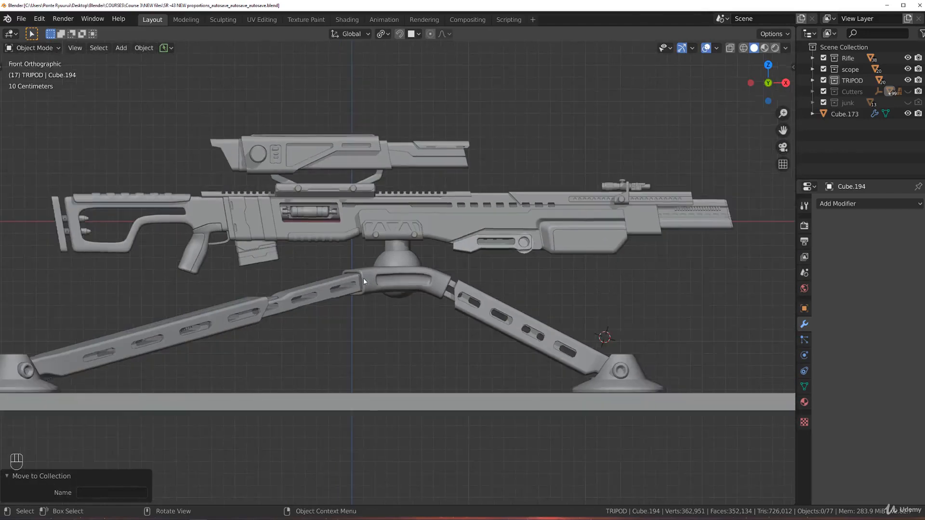
middle_click_drag(223, 281, 350, 257, "shift")
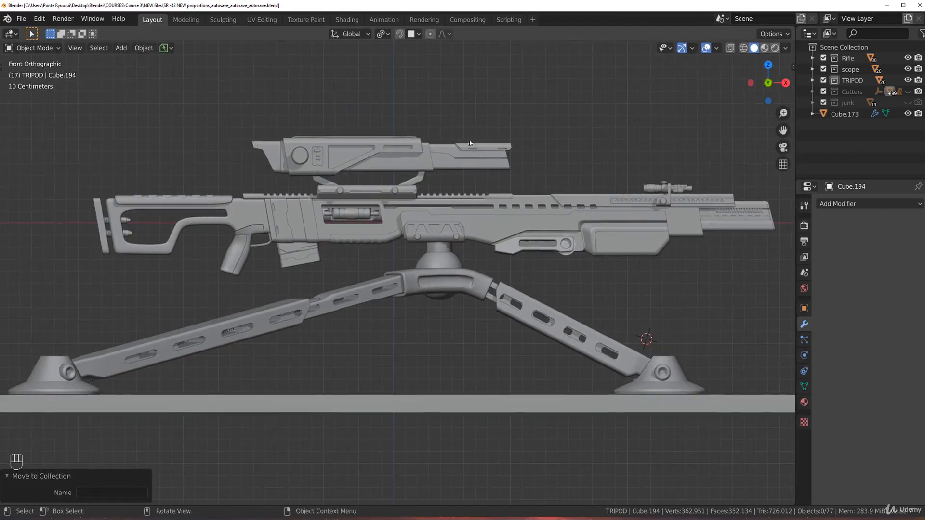